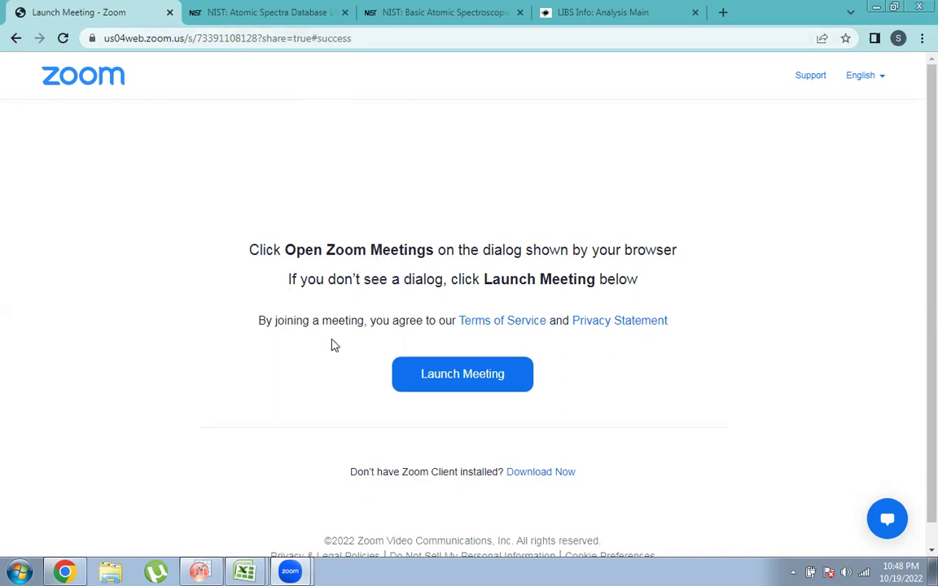
Switch to OriginPro, plot columns A(X) and K(Y) of Book1 as a line graph, and dismiss the template reminder
click(202, 569)
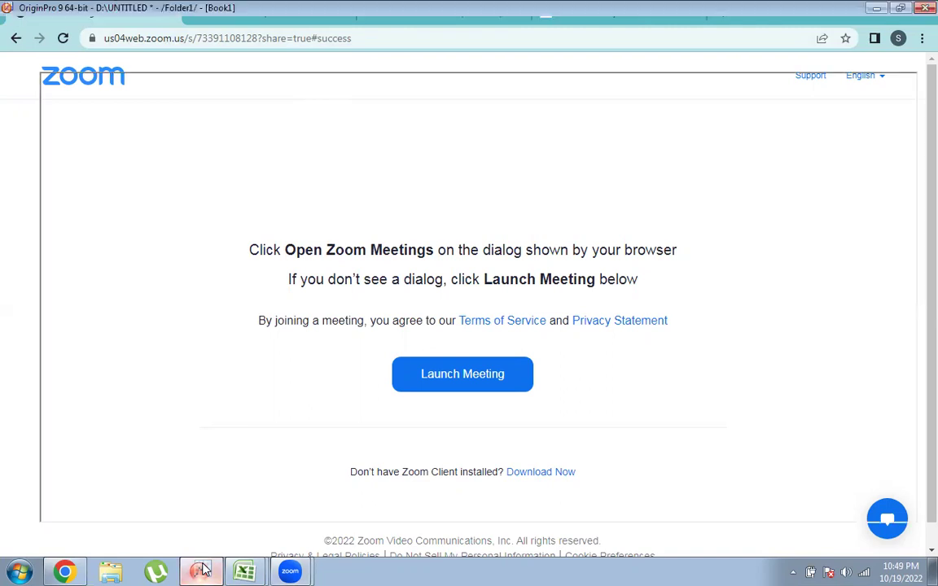
click(204, 569)
click(203, 569)
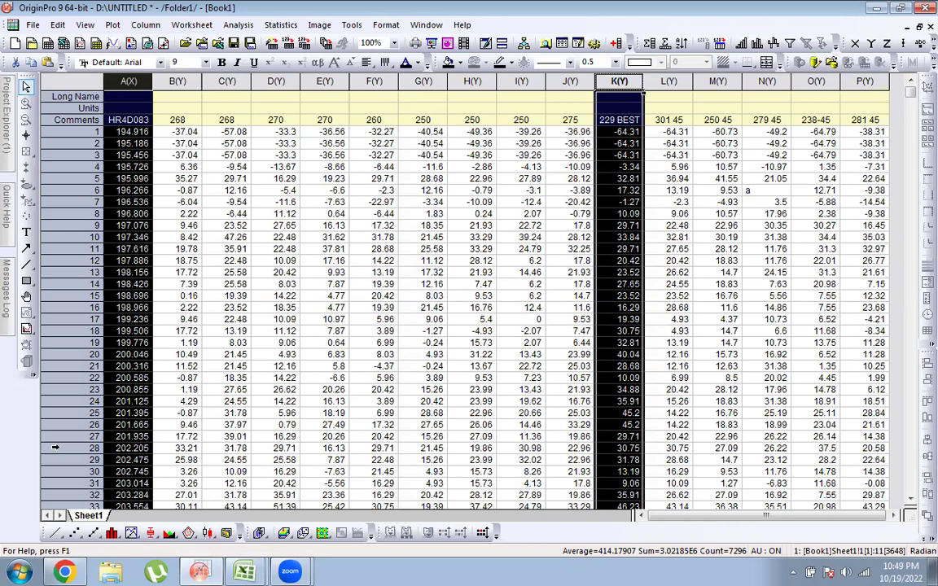
click(57, 533)
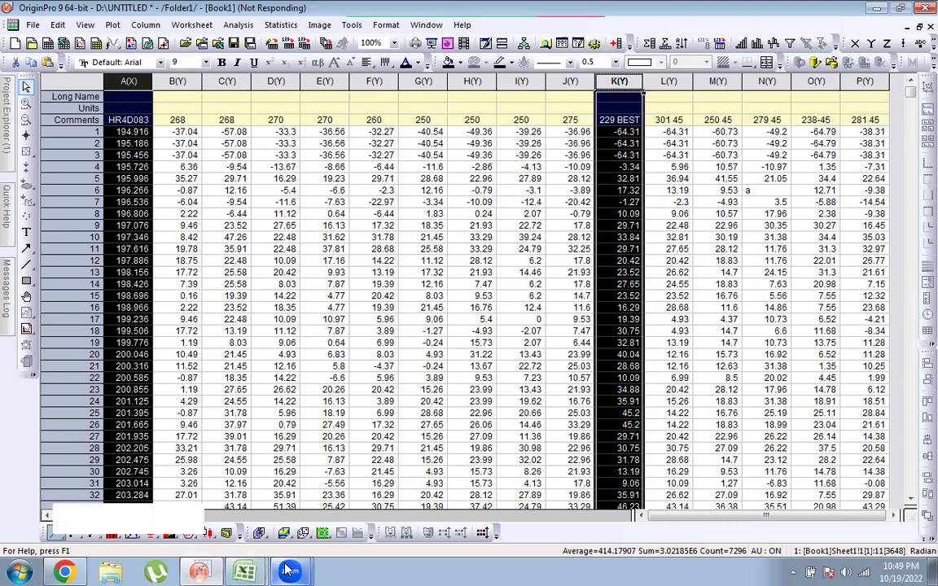
mouse_move(289, 570)
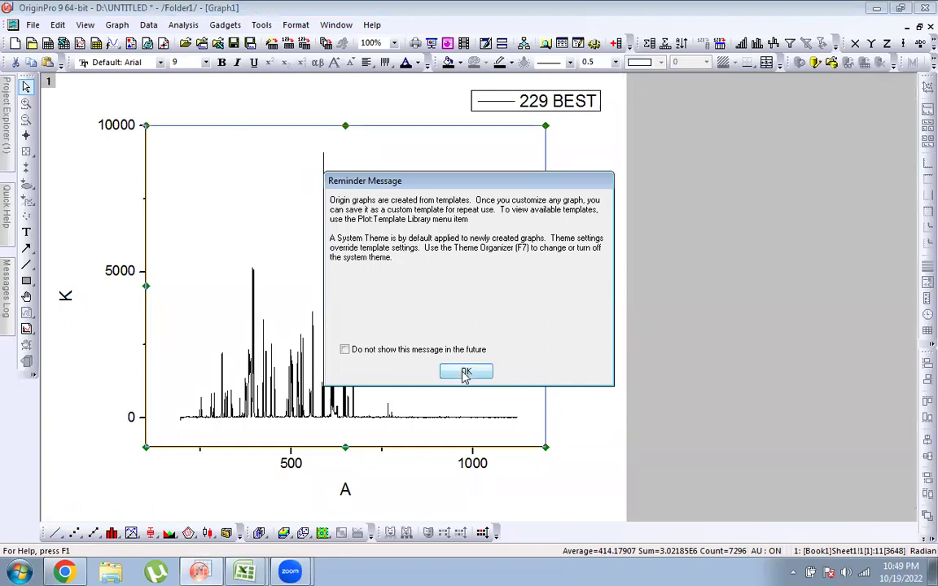
click(466, 371)
click(591, 258)
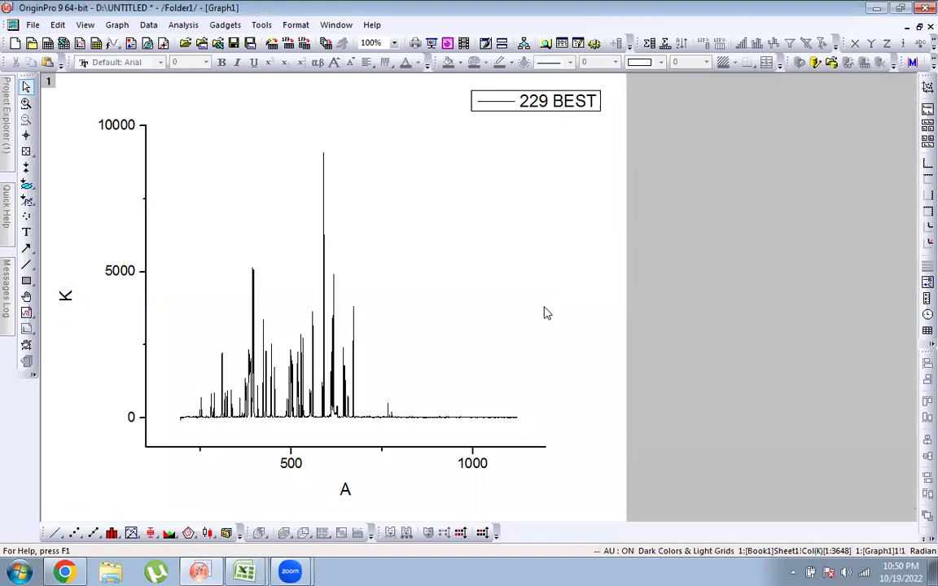
Set the graph page width to 21 inches in the page properties and apply the change
click(488, 313)
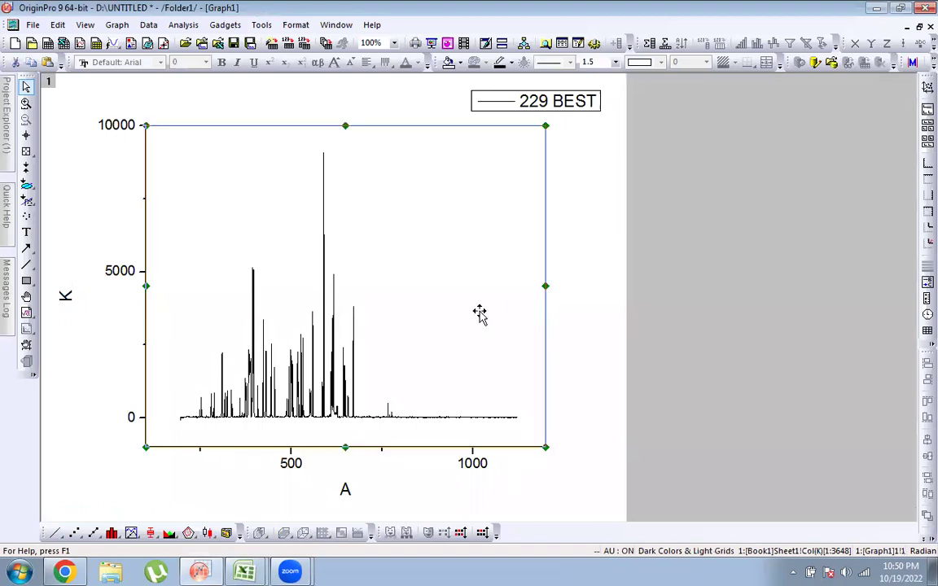
right_click(576, 313)
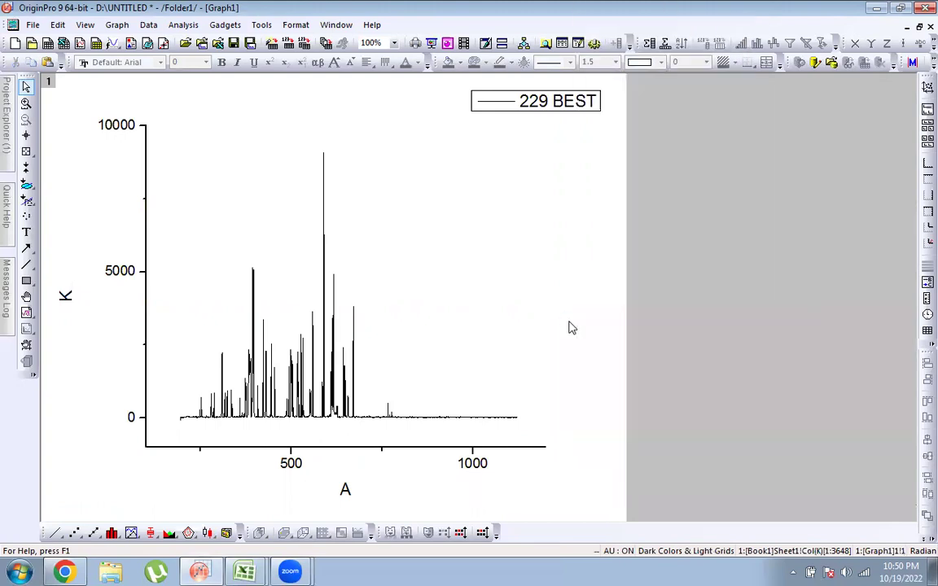
click(602, 443)
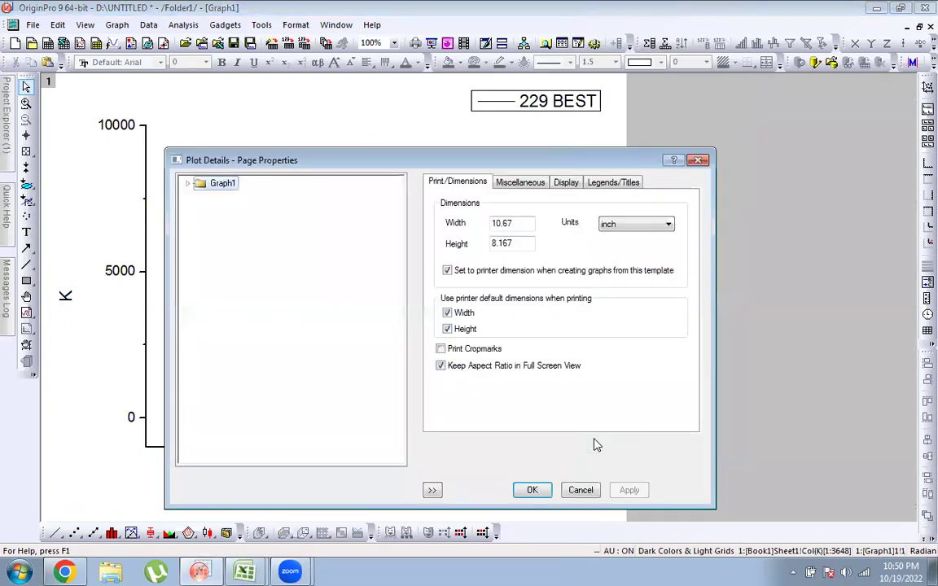
click(528, 223)
key(BackSpace)
key(BackSpace)
key(BackSpace)
key(BackSpace)
key(BackSpace)
text(21)
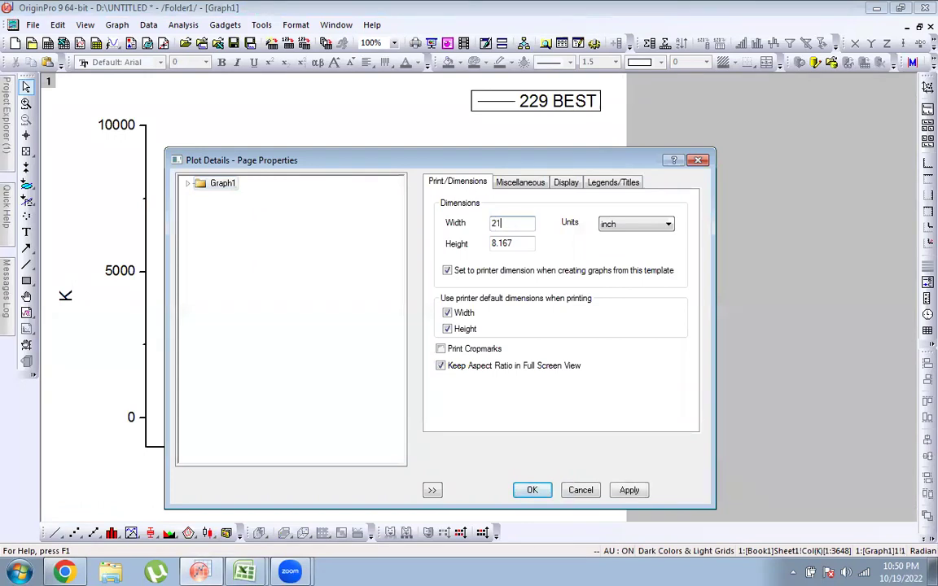
click(629, 490)
click(533, 490)
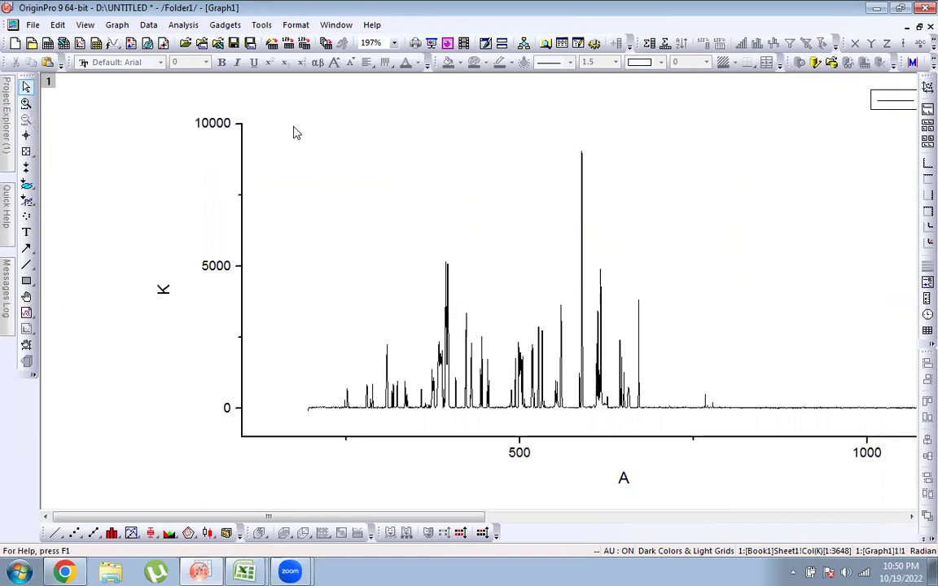
Magnify the pair of tall peaks between 390 and 400 on the A axis, and restore the full spectrum
mouse_move(6, 106)
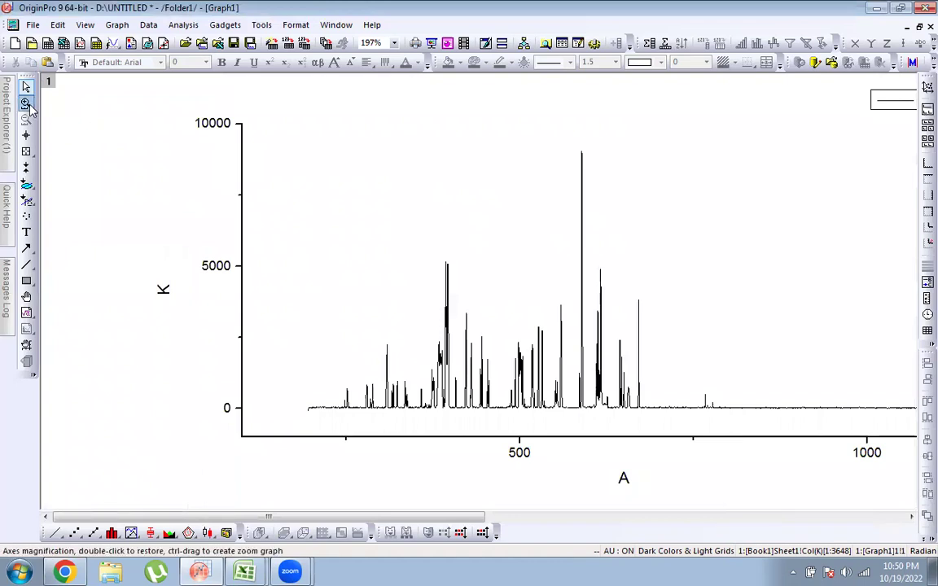
click(26, 103)
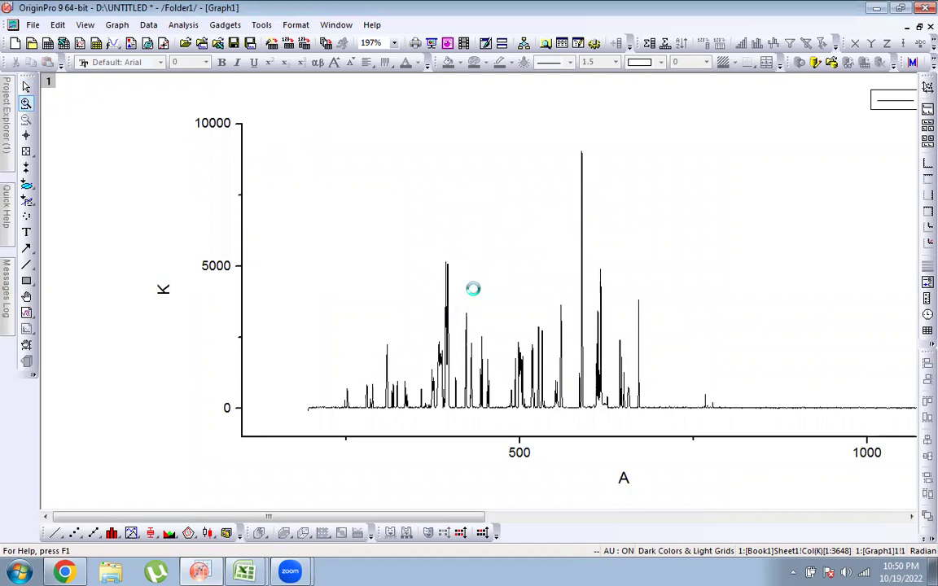
drag(442, 254, 474, 289)
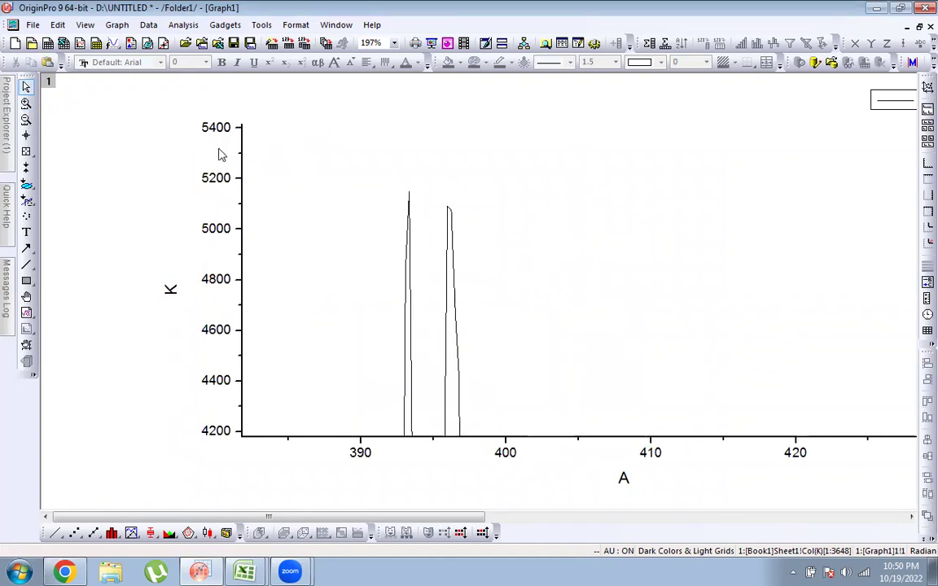
click(26, 121)
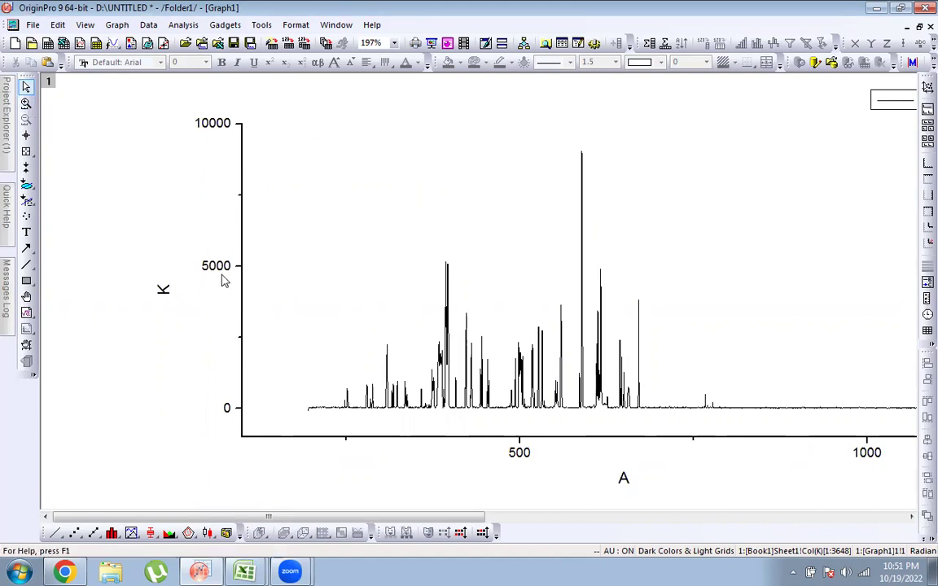
Switch to Excel and create a blank workbook
mouse_move(245, 569)
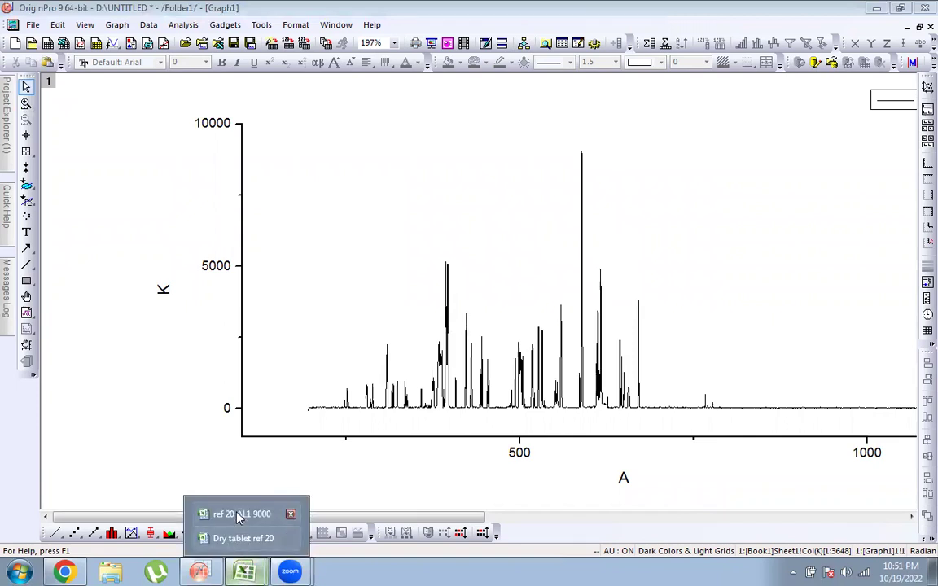
key(alt+Tab)
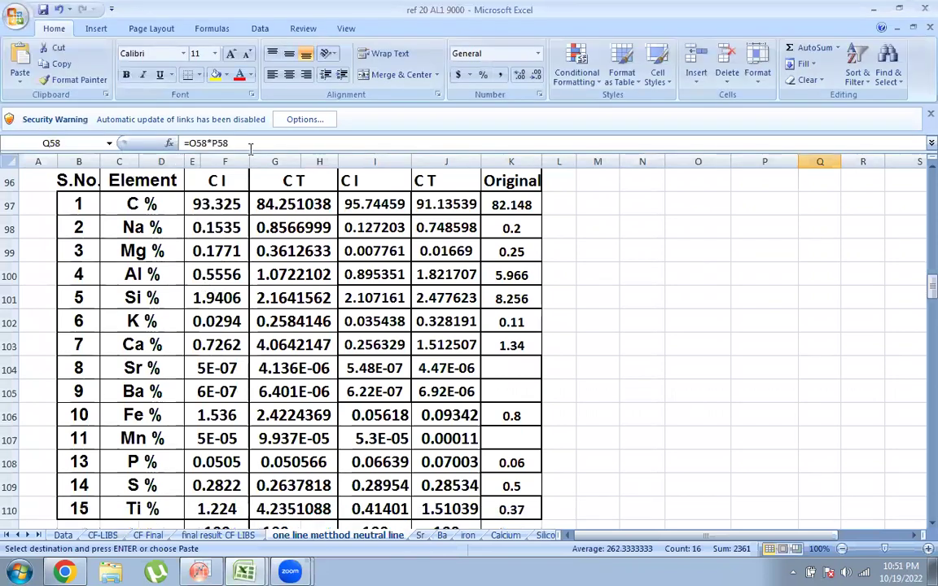
click(17, 16)
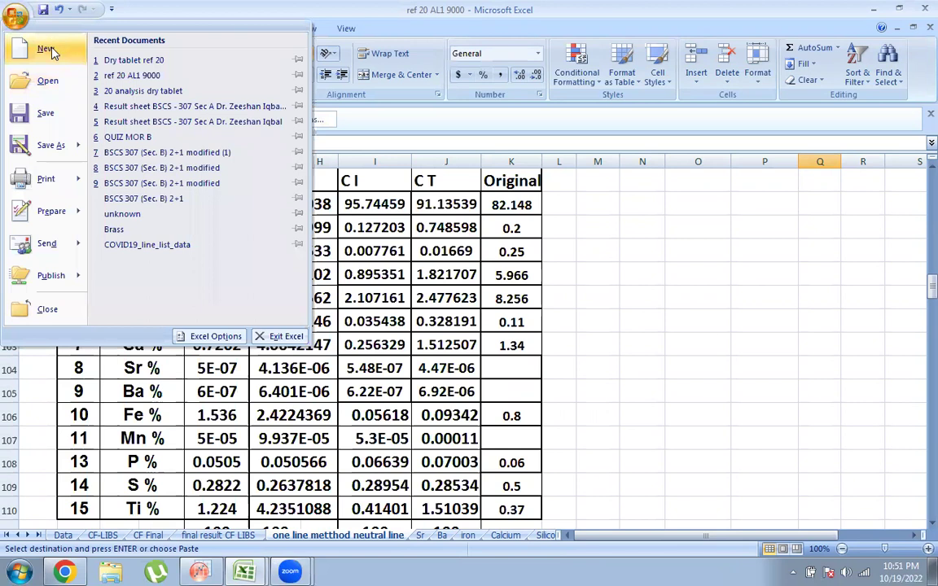
click(46, 47)
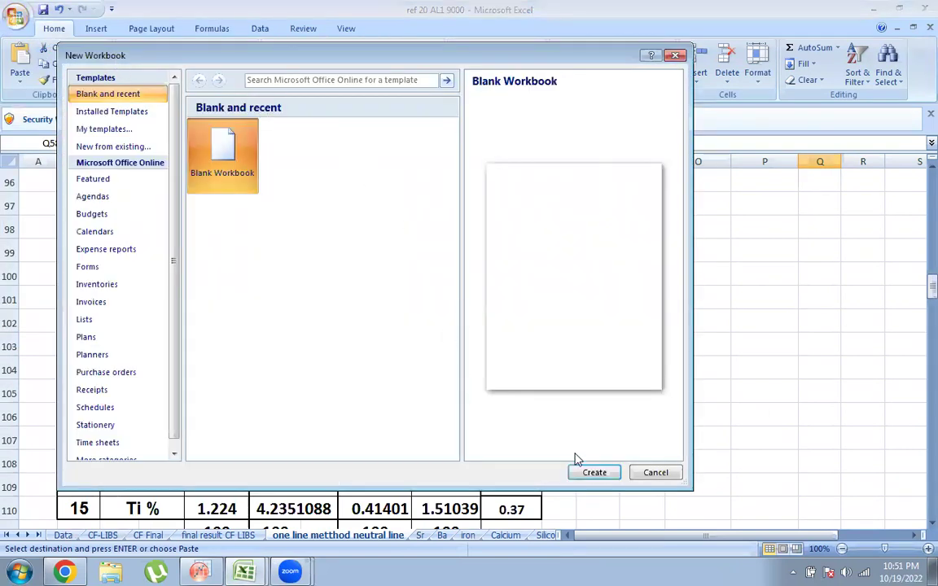
click(587, 472)
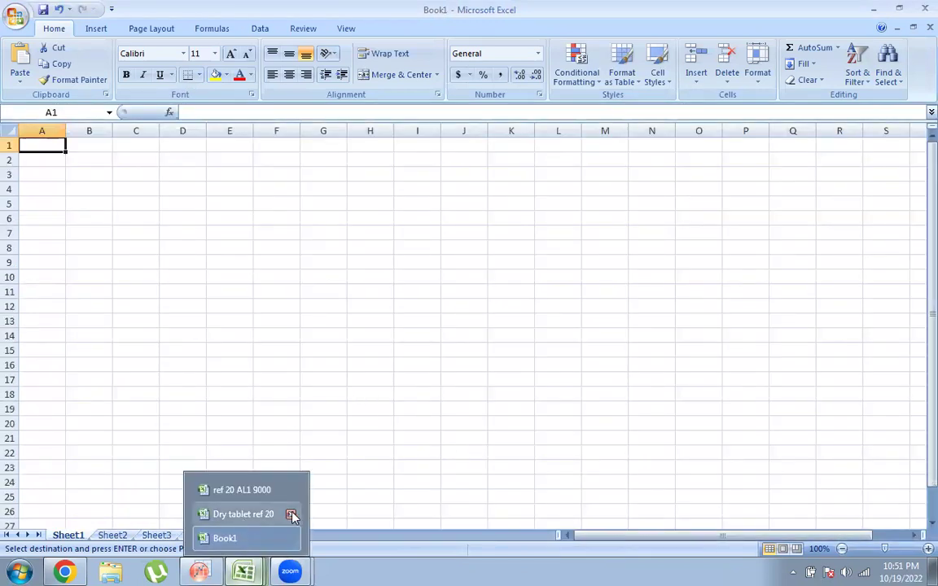
Close the workbooks Dry tablet ref 20 and ref 20 AL1 9000, discarding the changes in Dry tablet ref 20
click(291, 515)
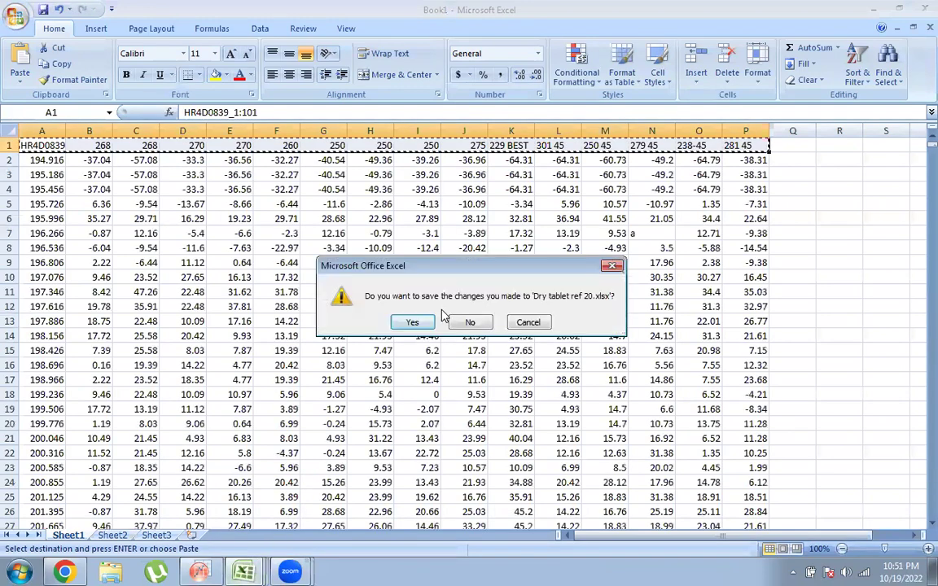
click(470, 321)
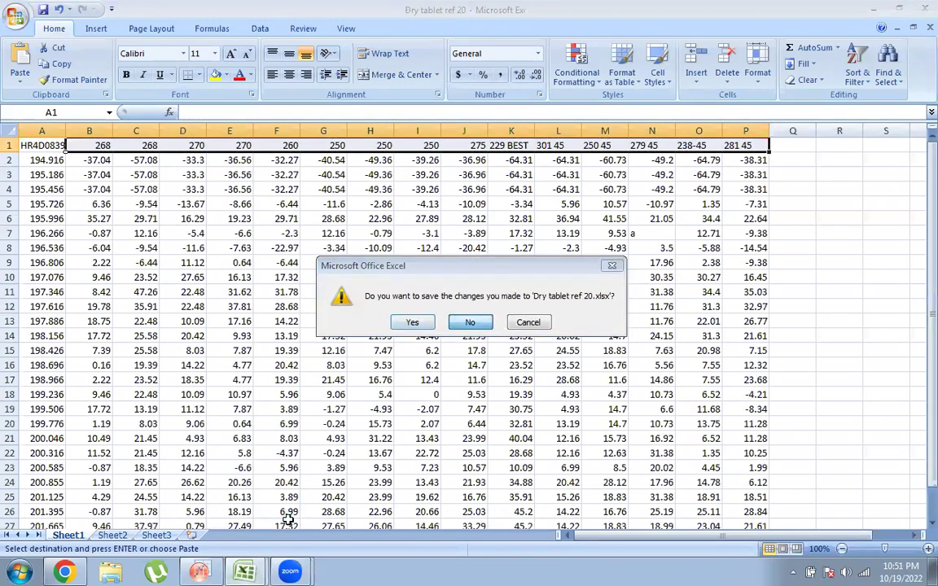
mouse_move(255, 573)
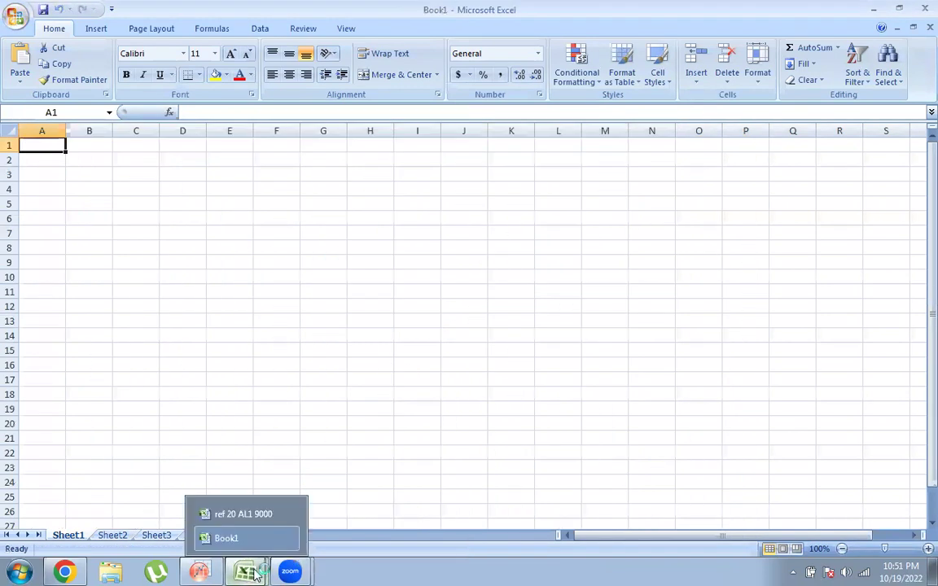
click(292, 514)
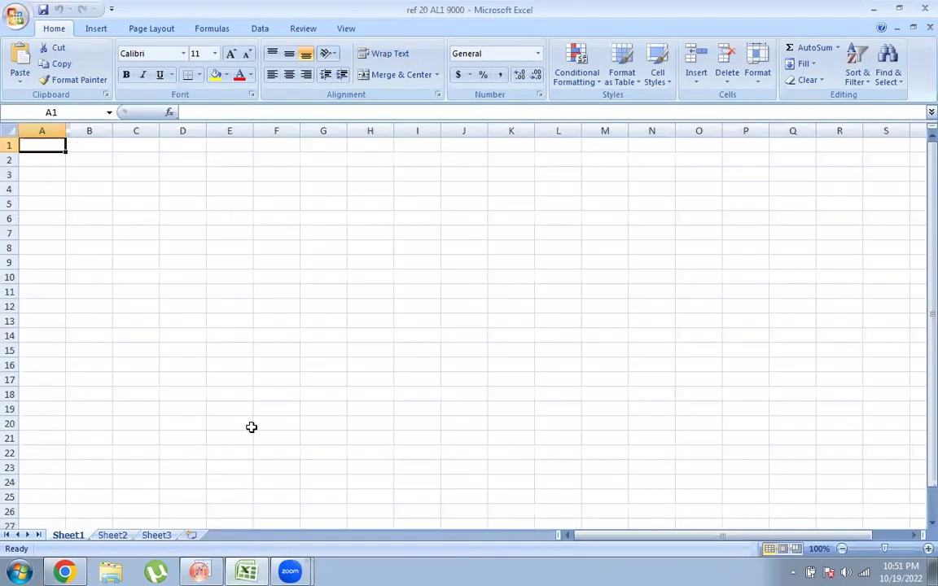
Switch back to OriginPro and magnify the small peaks around 250 on the A axis near the baseline
click(203, 570)
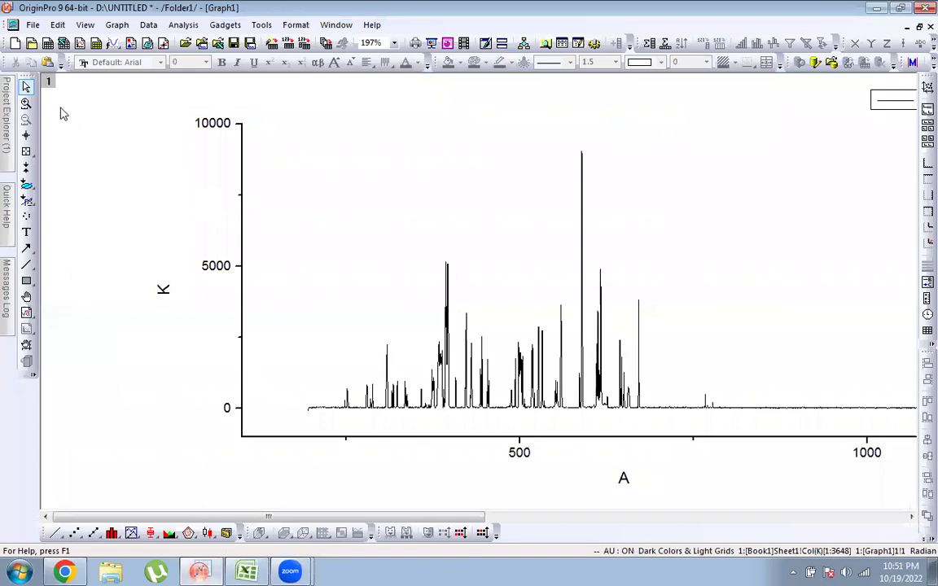
click(27, 104)
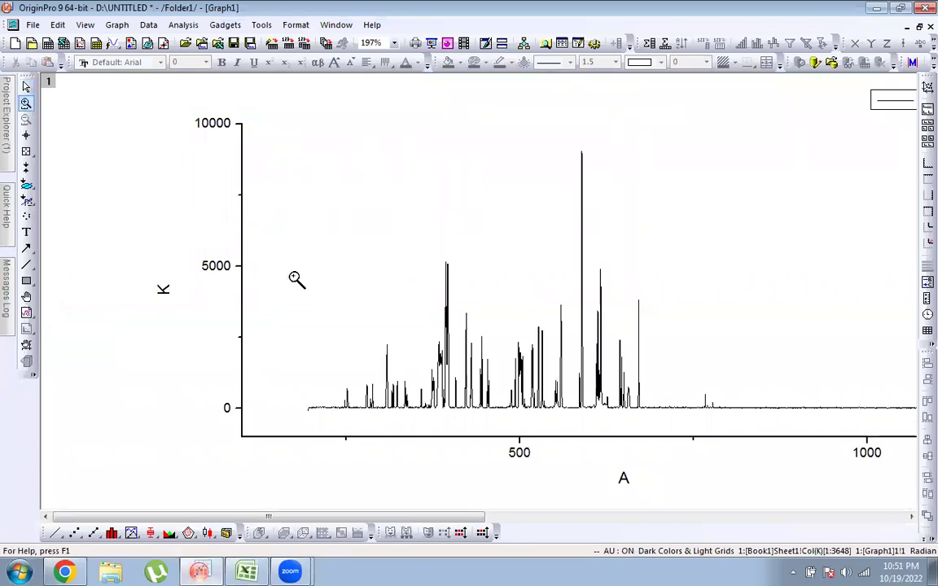
drag(333, 373, 356, 425)
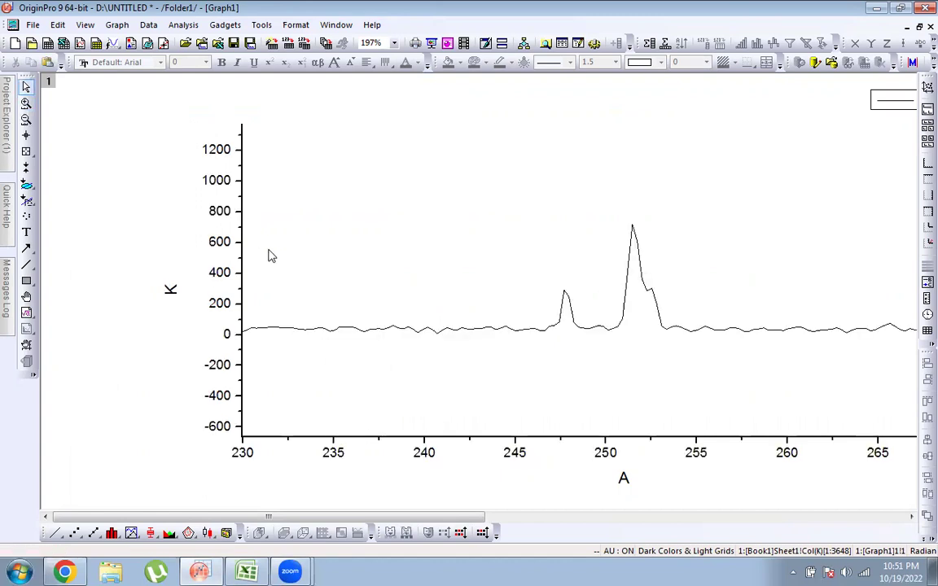
click(309, 335)
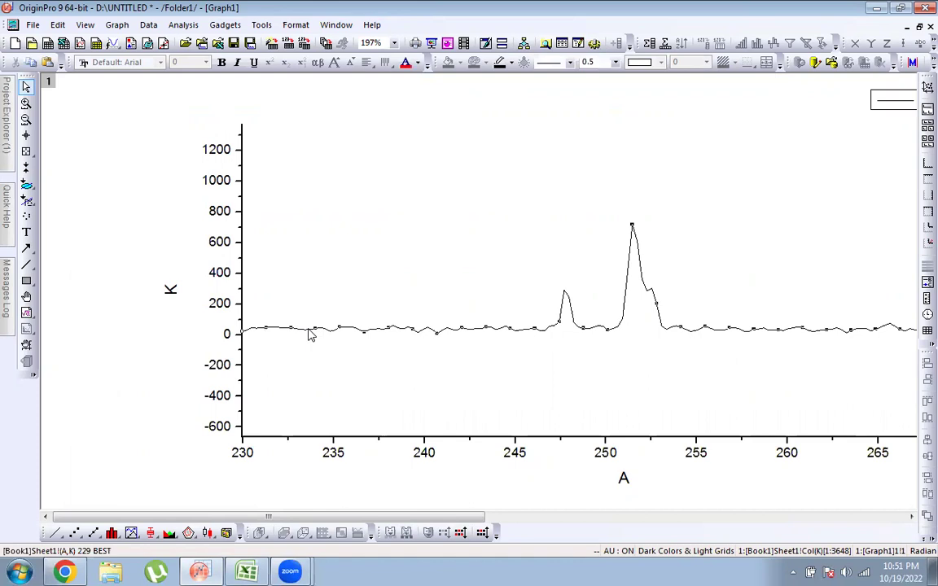
right_click(309, 334)
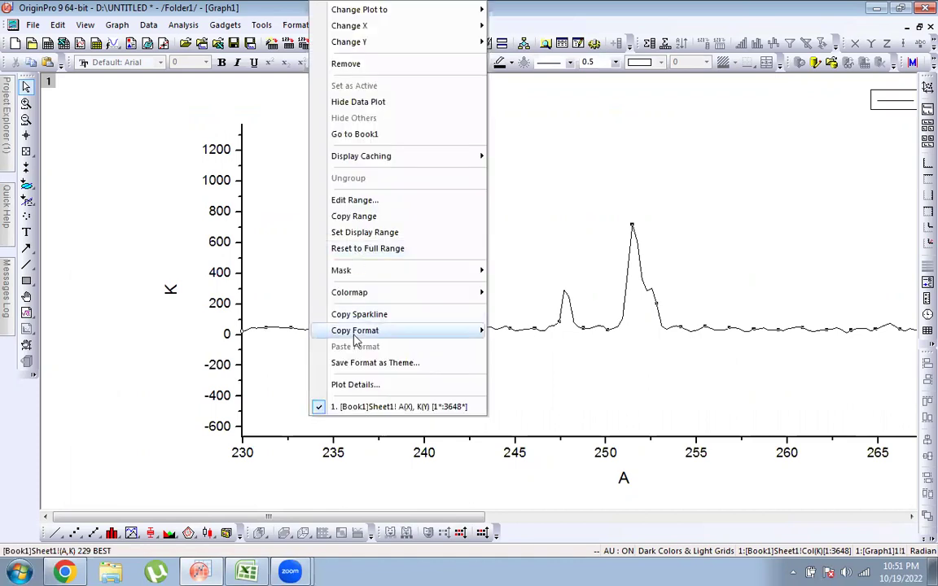
click(548, 278)
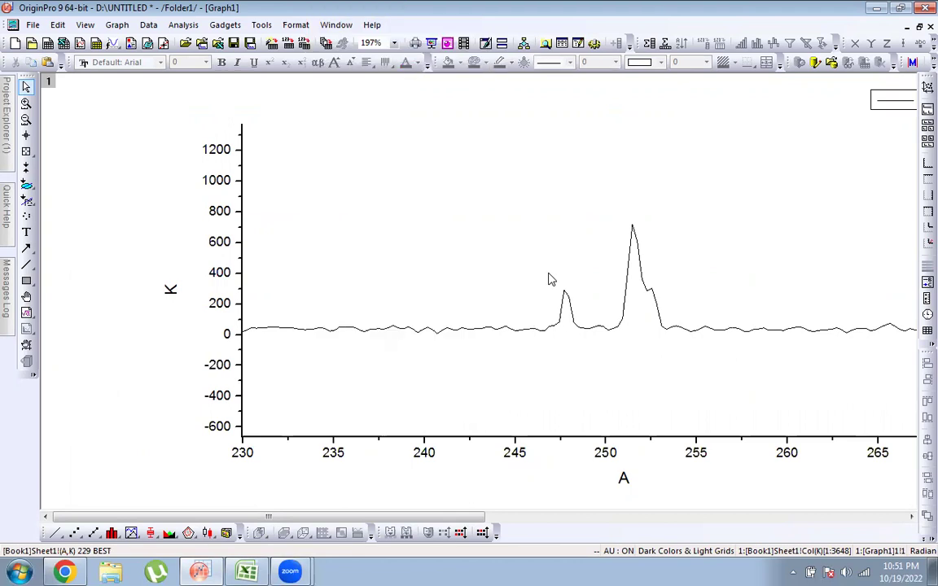
Set the spectrum line's connection to B-Spline and its width to 2 in the plot properties
double_click(529, 331)
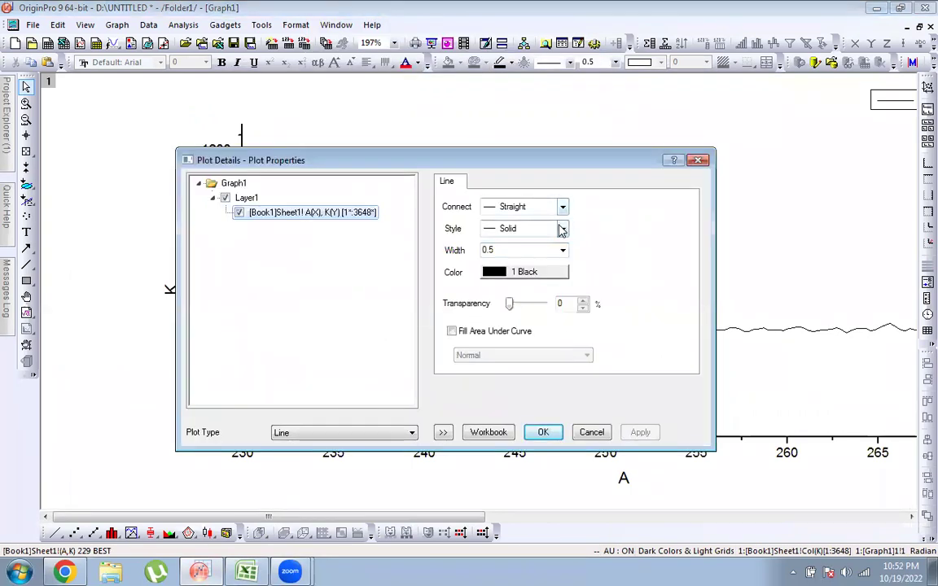
click(564, 208)
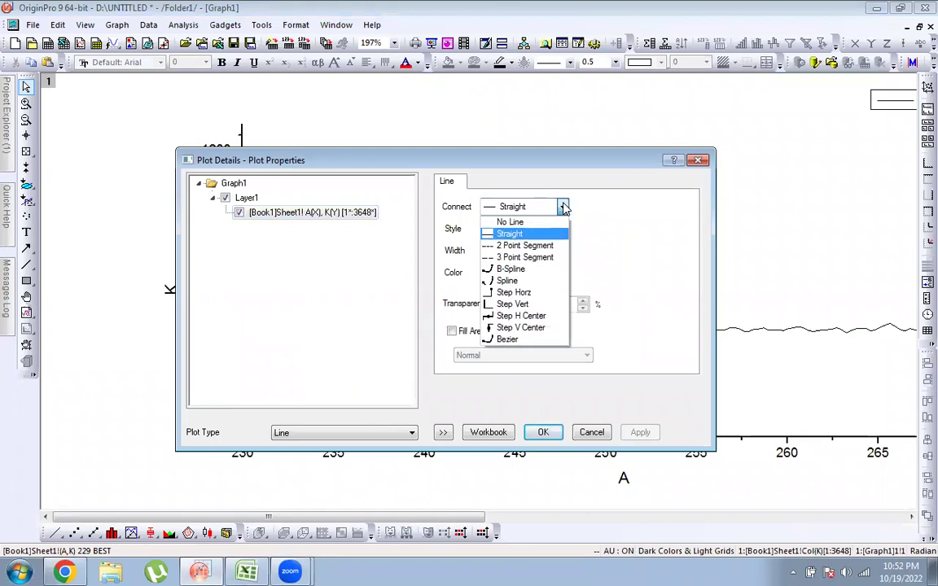
click(531, 268)
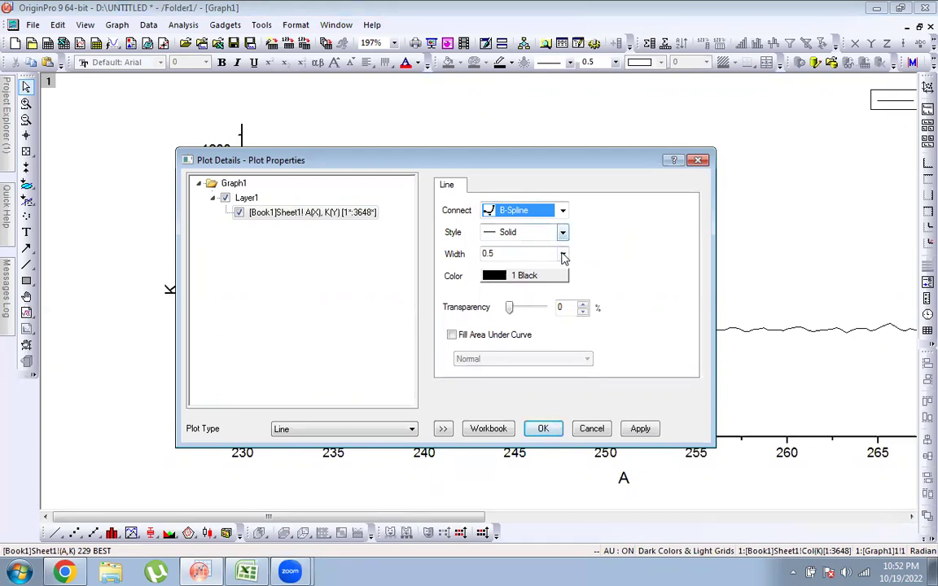
click(562, 254)
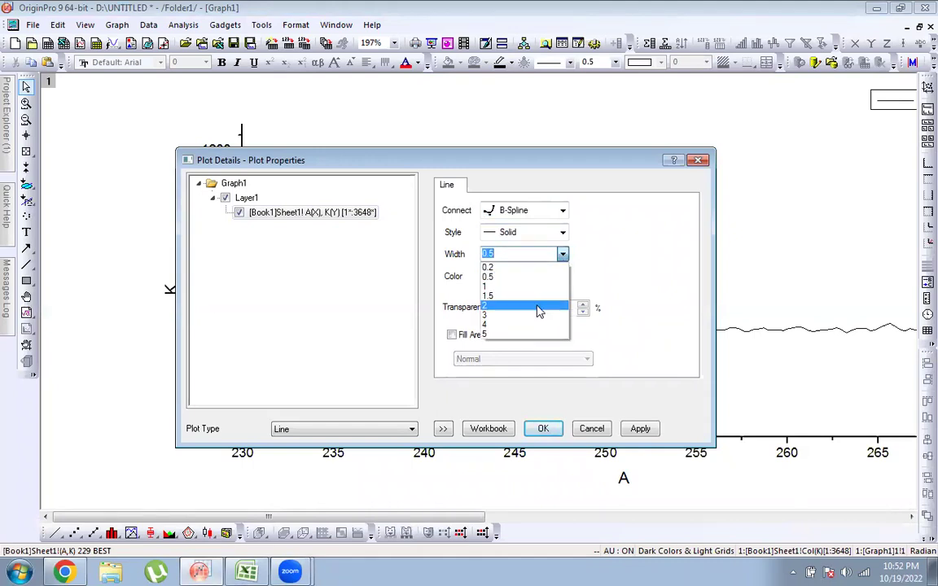
click(537, 308)
Set the spectrum line's color to 4 Blue and apply the plot properties
click(557, 275)
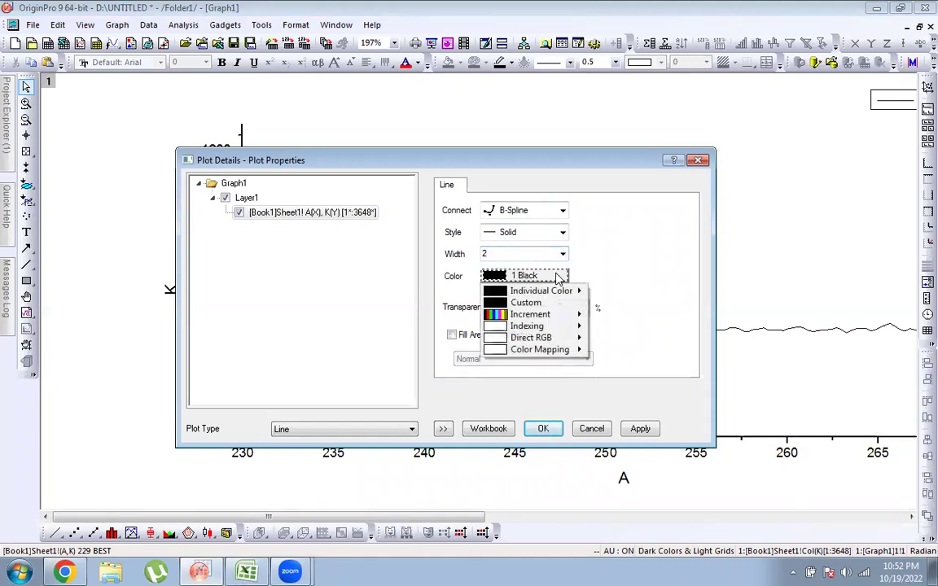
mouse_move(568, 294)
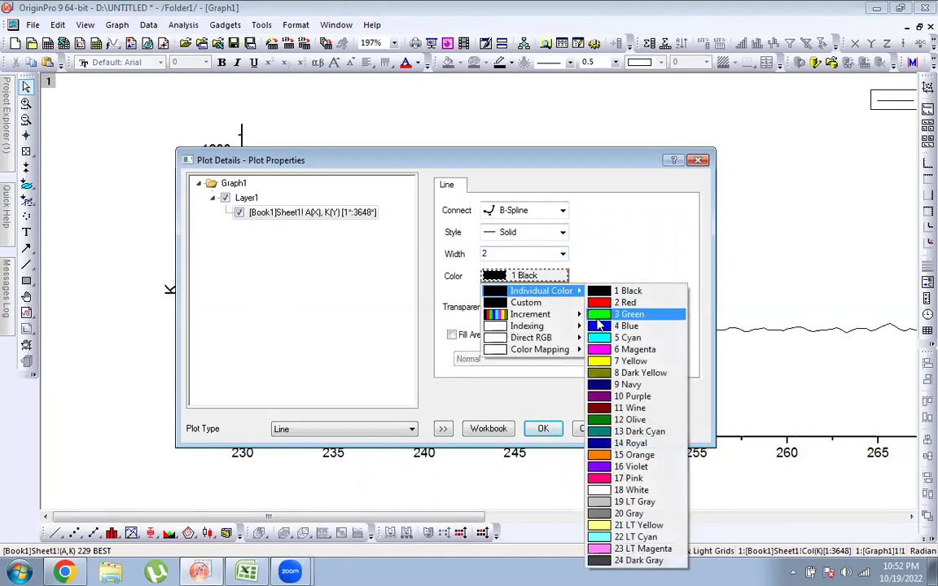
click(600, 327)
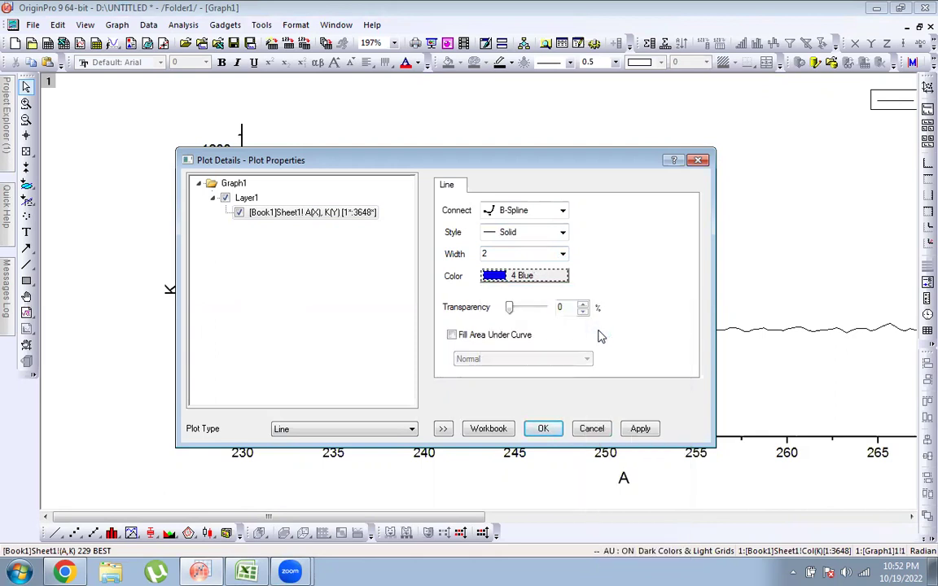
click(637, 429)
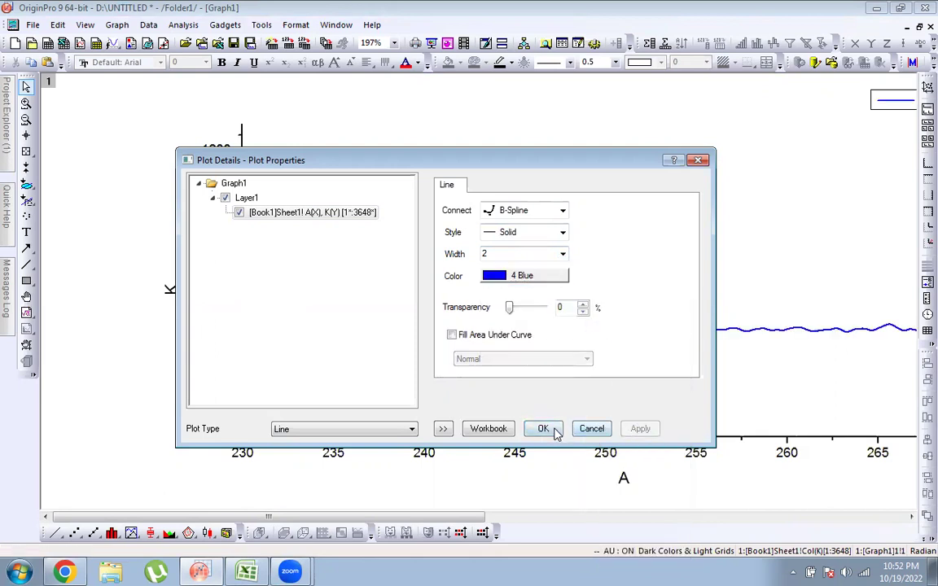
click(543, 428)
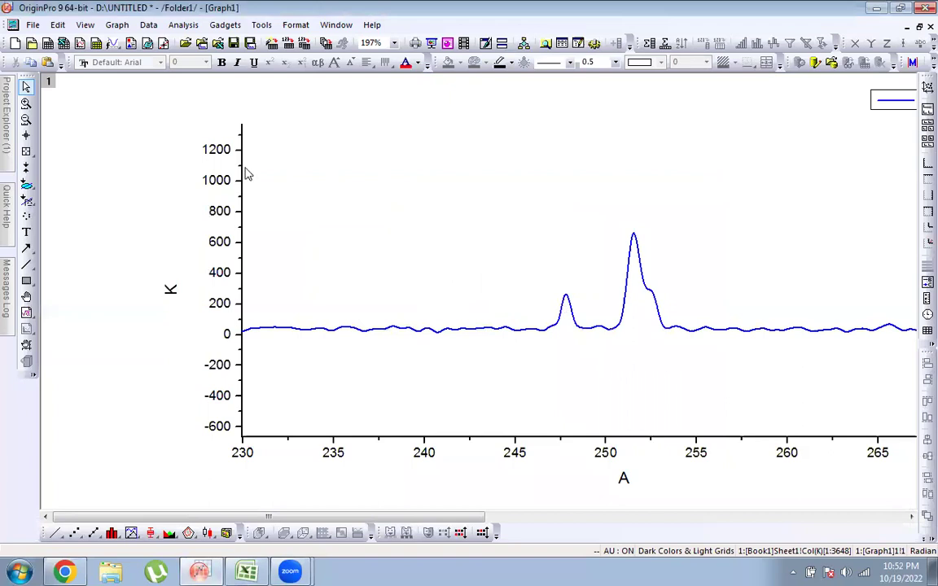
Read the coordinates at the tip of the small peak near 248 with the screen reader and copy the coordinate text
click(26, 135)
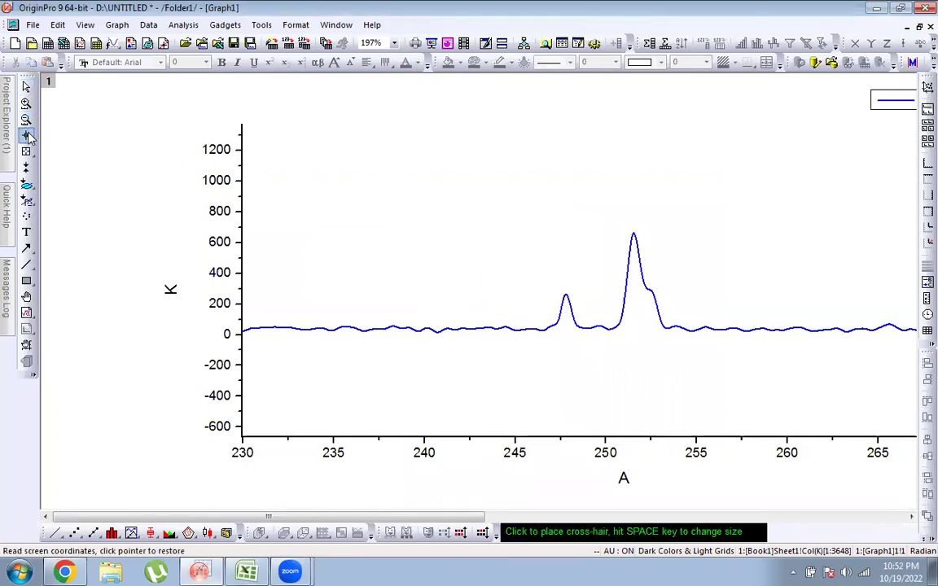
click(565, 294)
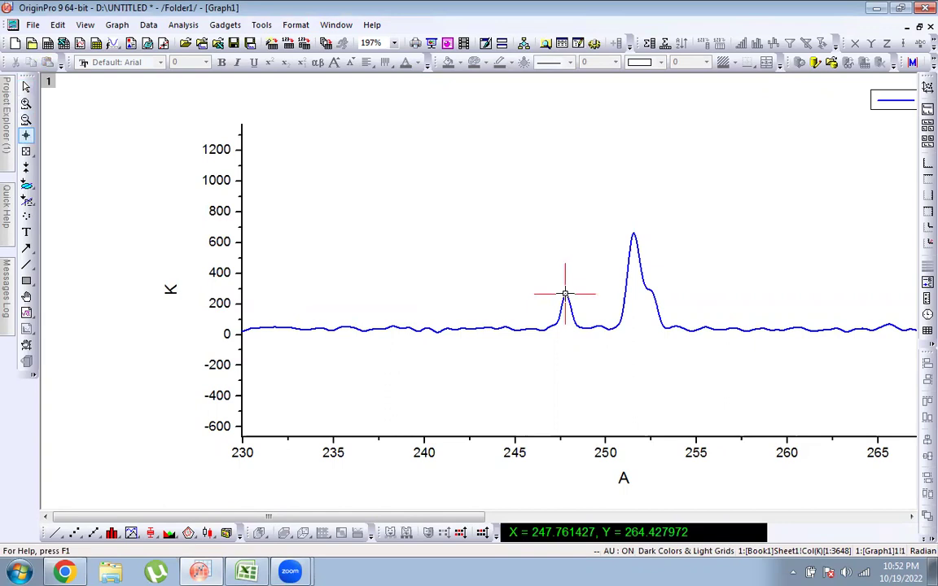
right_click(654, 535)
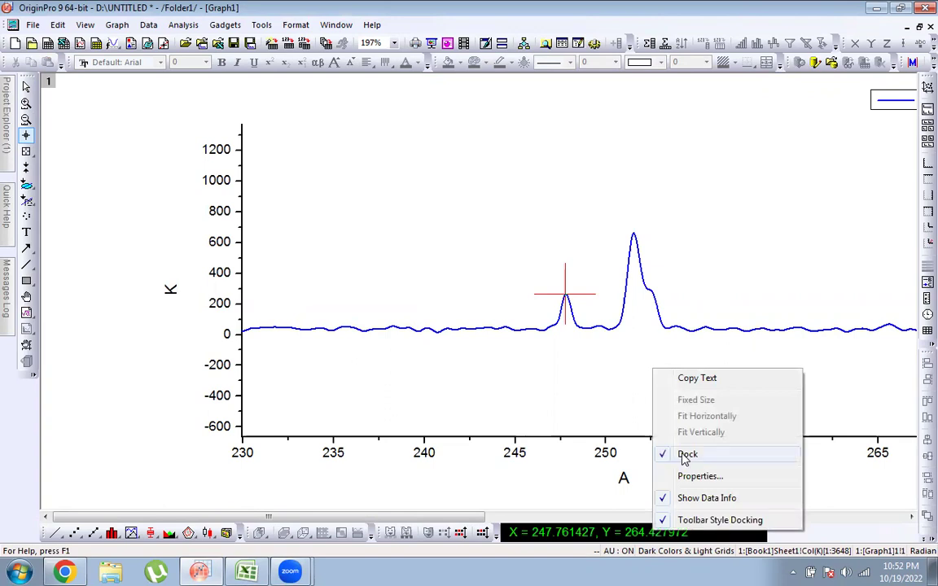
click(692, 380)
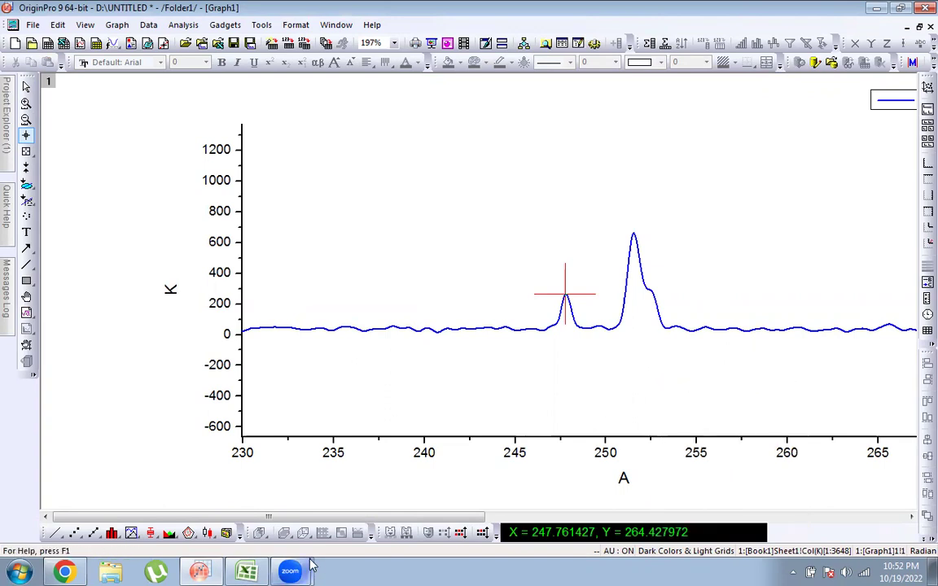
Switch to Excel and paste the copied peak coordinates into cell B1 of the blank workbook
click(259, 570)
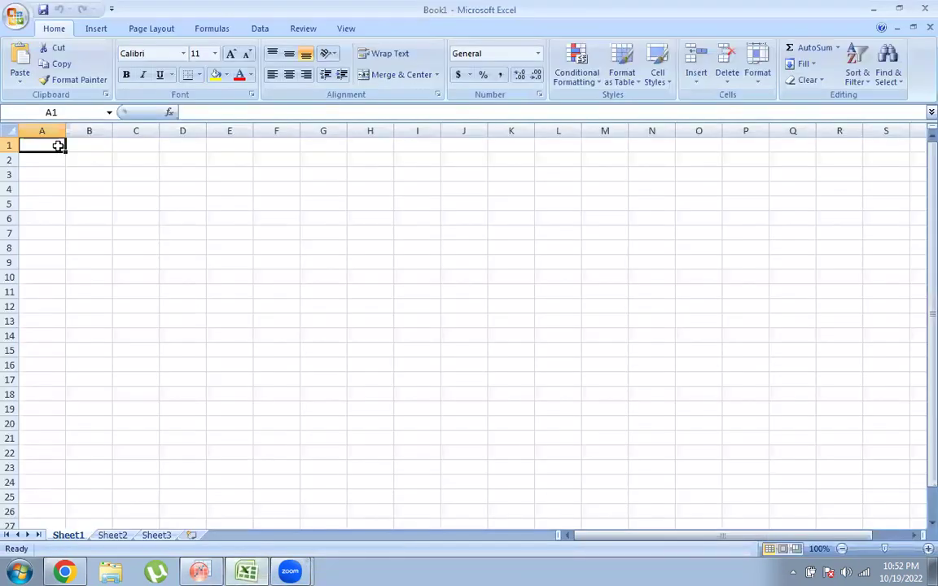
click(86, 143)
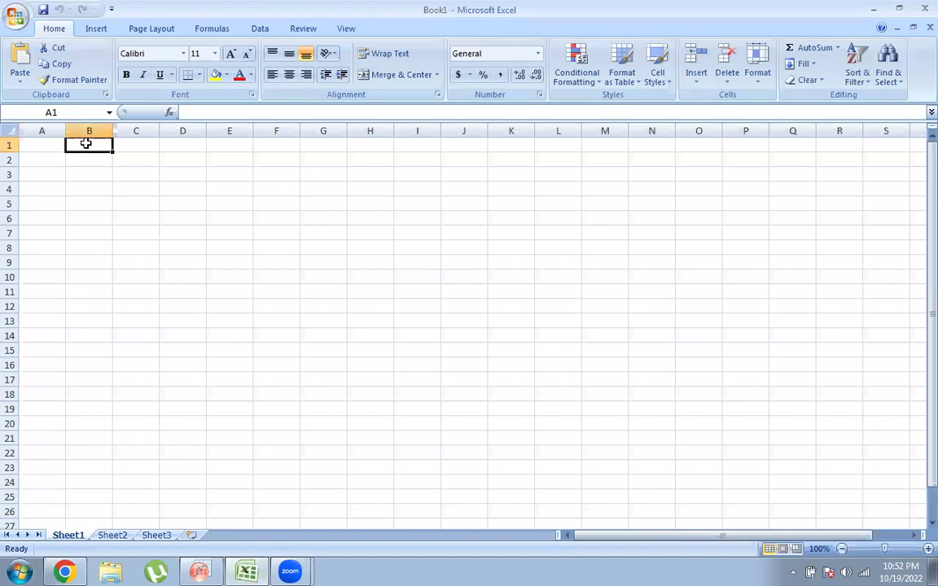
key(ctrl+v)
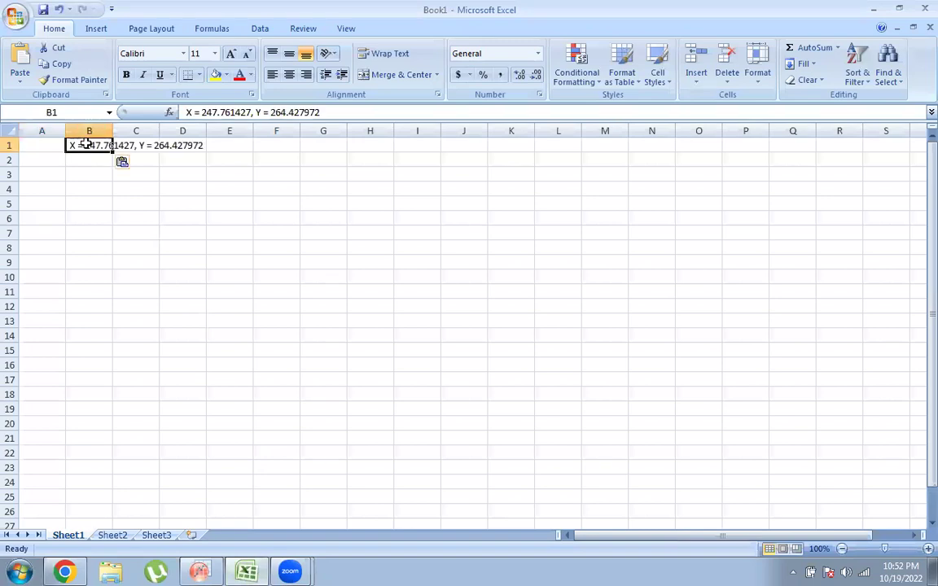
click(40, 146)
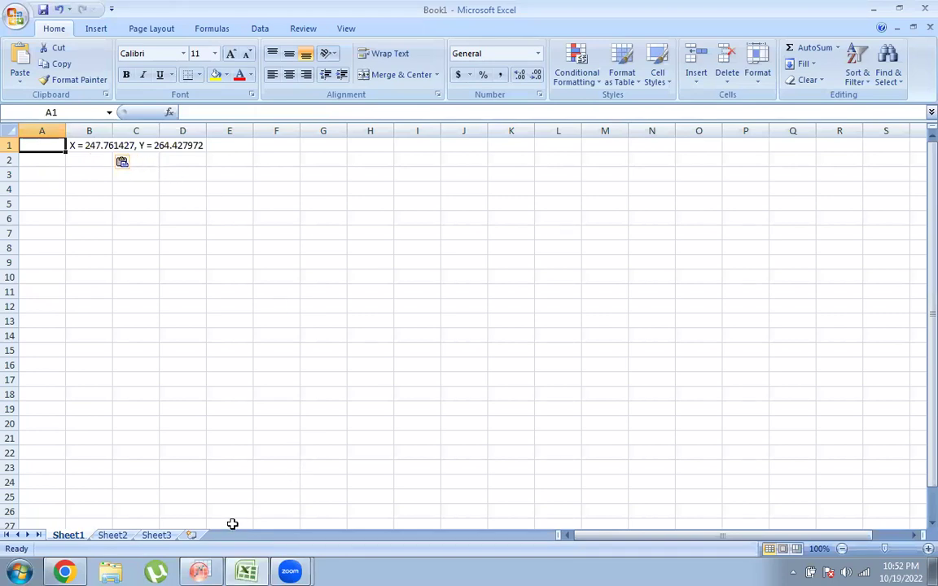
Switch to Chrome, reload the NIST Atomic Spectra Database Lines Form and enter "all spectra" as the spectrum
click(65, 571)
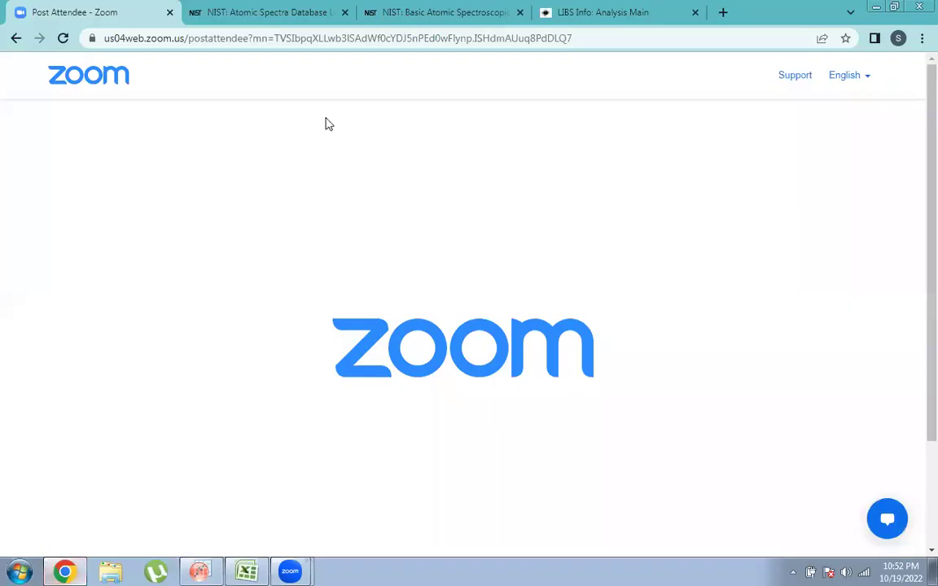
click(263, 23)
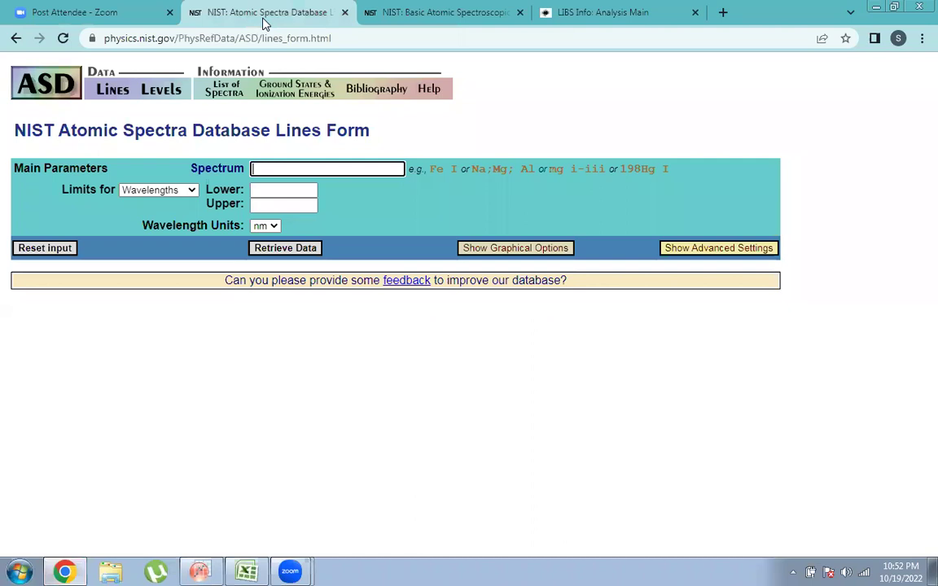
click(473, 102)
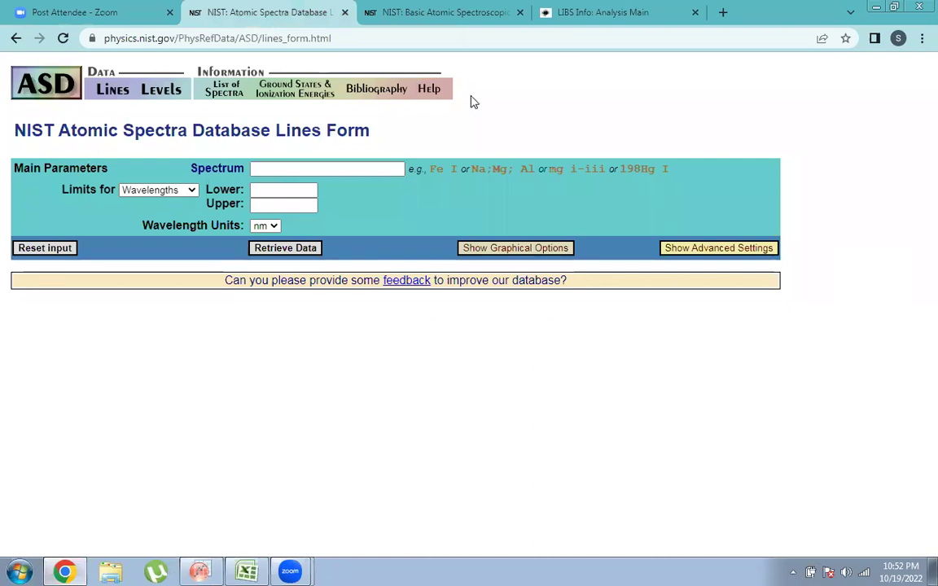
key(F5)
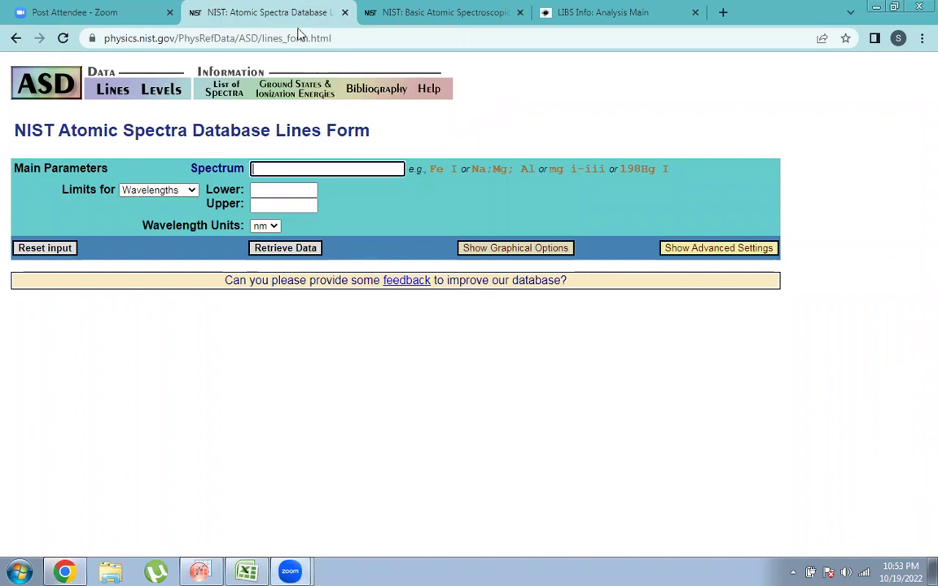
click(325, 165)
text(all sp)
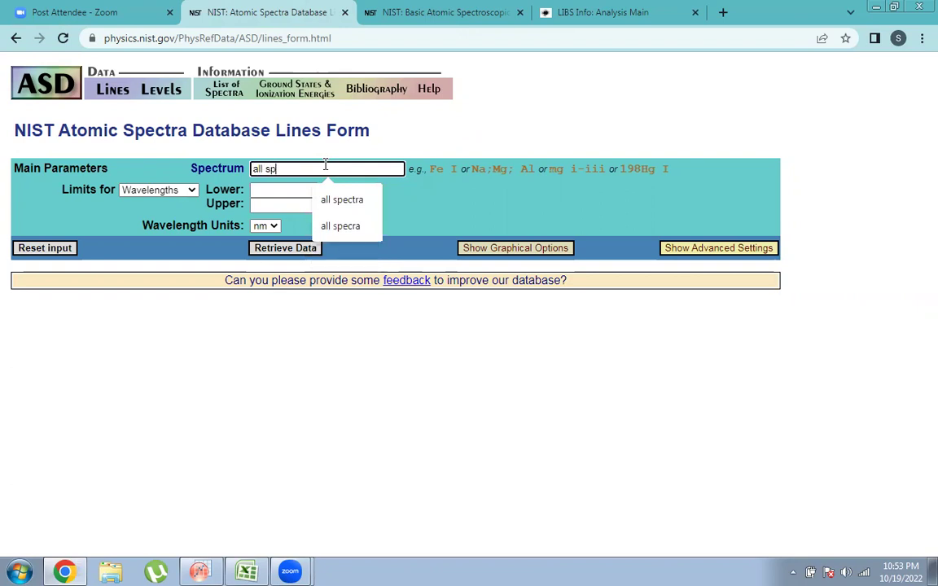
text(ectra)
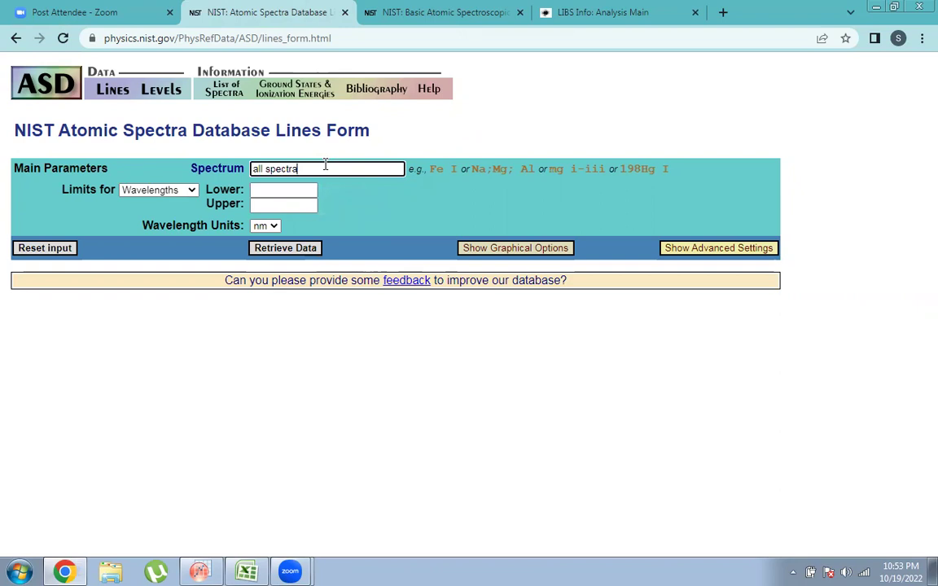
Set the wavelength limits to 247.5 lower and 250 upper, checking the peak position recorded in Excel
click(287, 192)
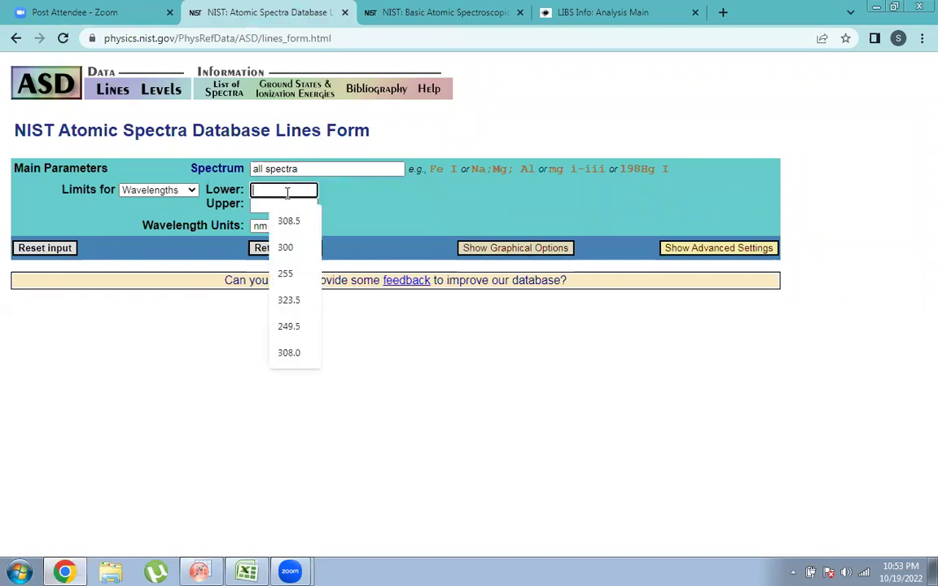
text(2)
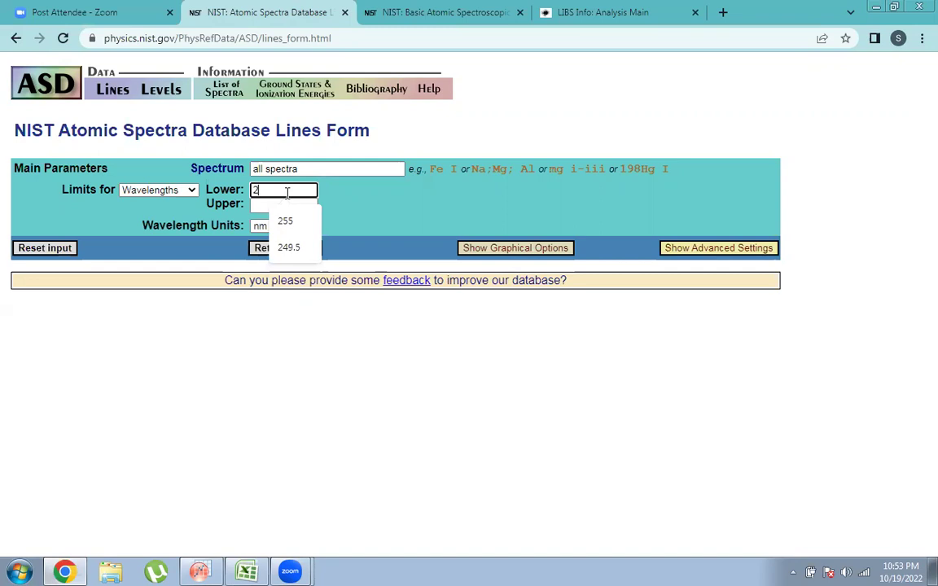
text(47)
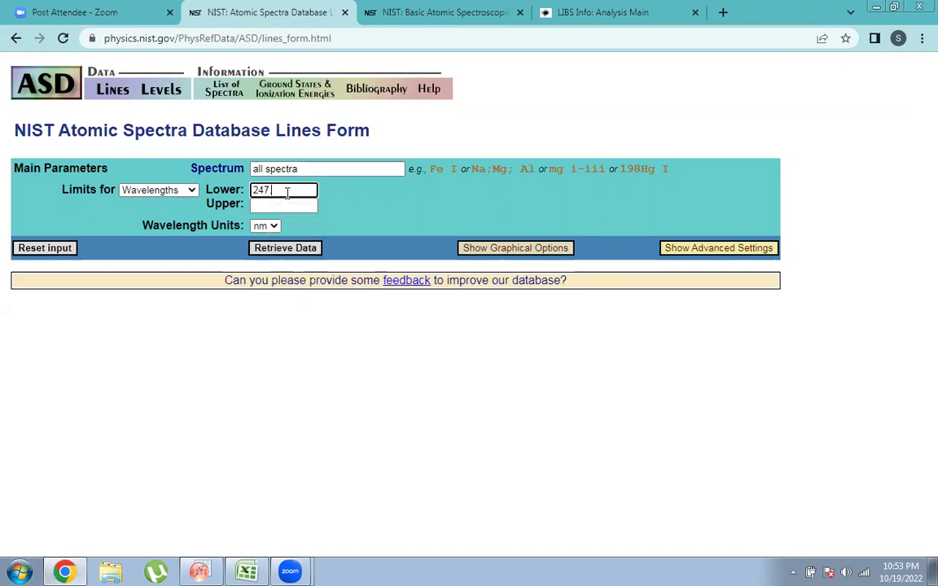
text( 5)
click(247, 571)
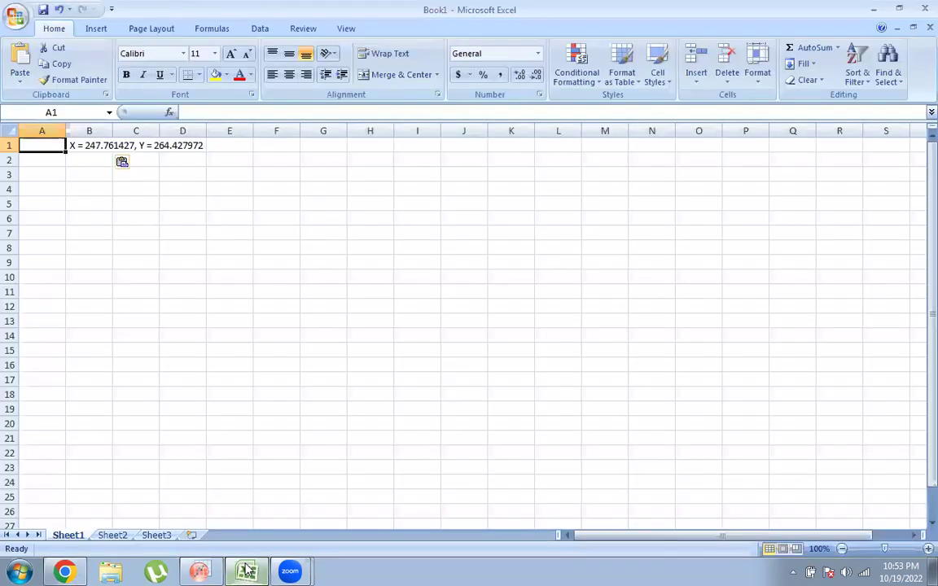
click(246, 571)
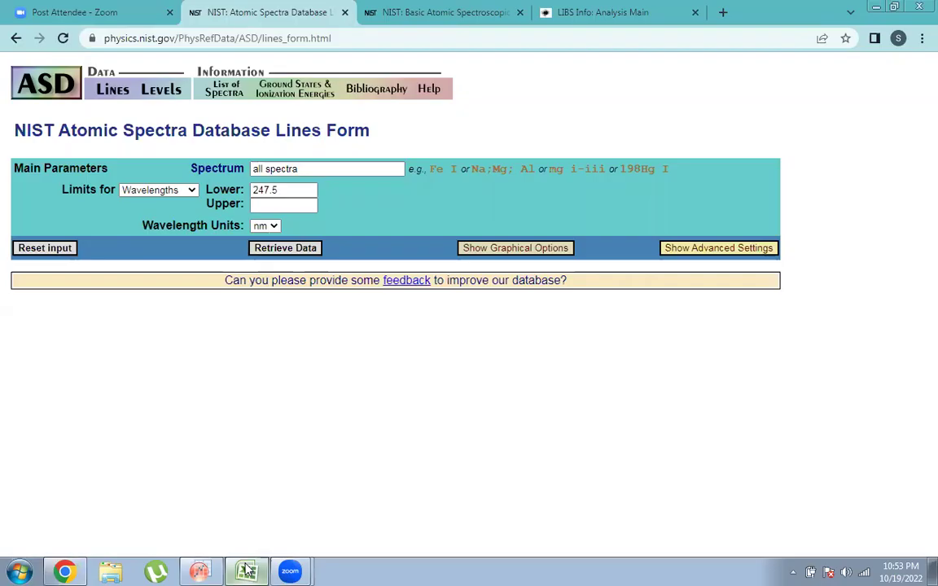
click(270, 206)
text(2)
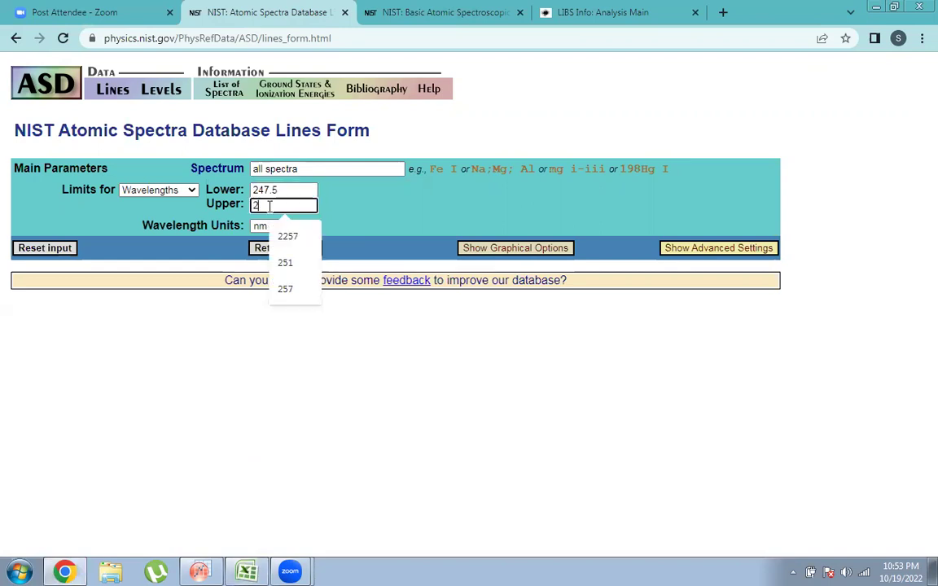
text(50)
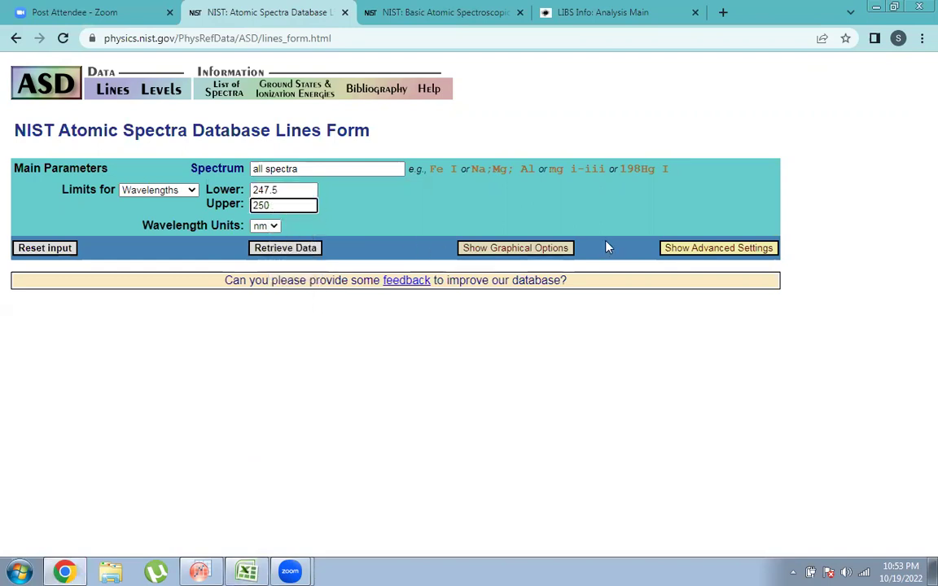
In the advanced settings, include g and exclude J from the level information, and retrieve the line data
click(697, 248)
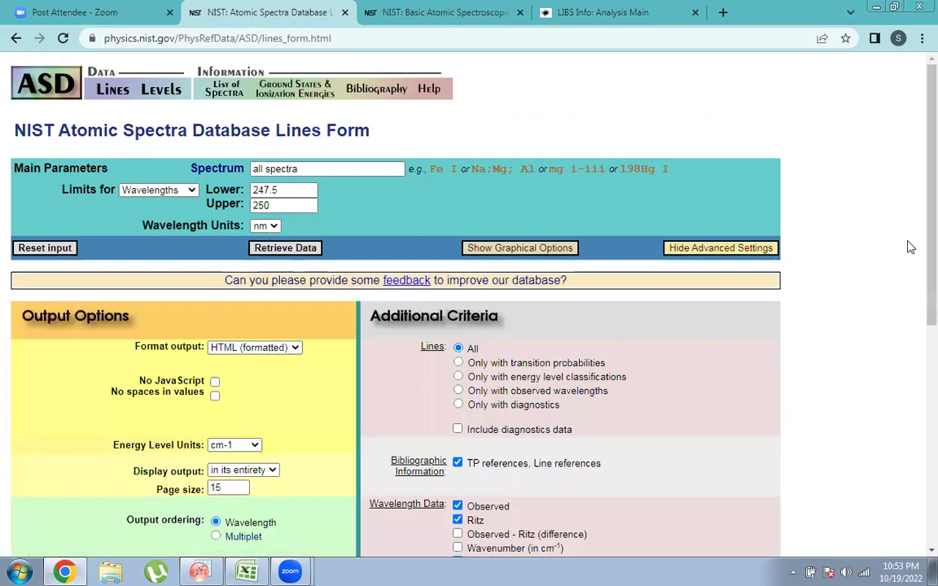
scroll(915, 366, down, 4)
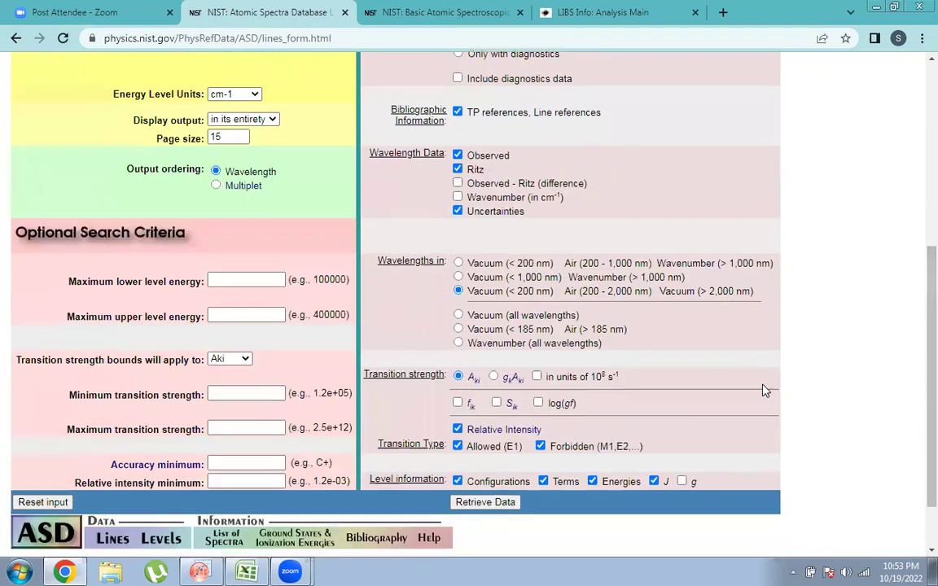
click(682, 482)
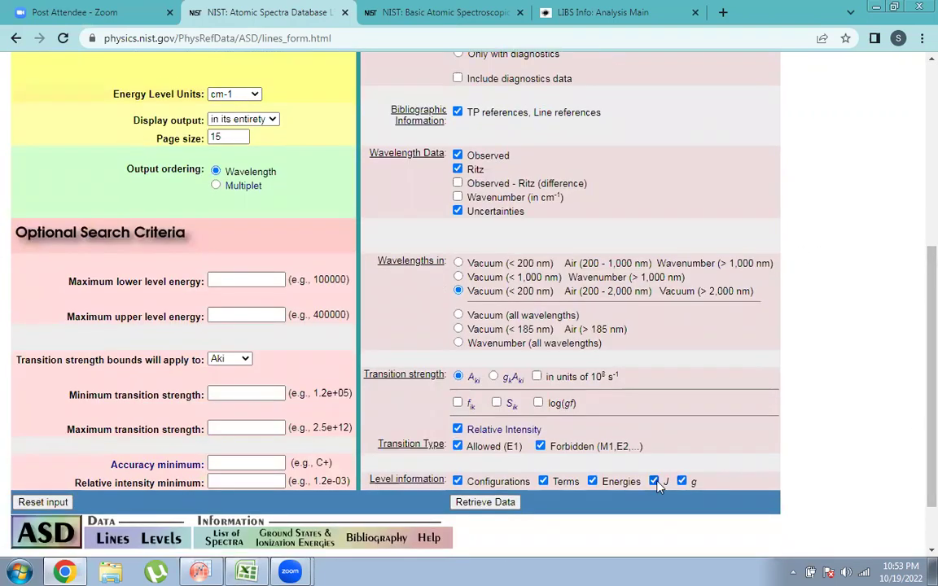
click(654, 482)
click(483, 503)
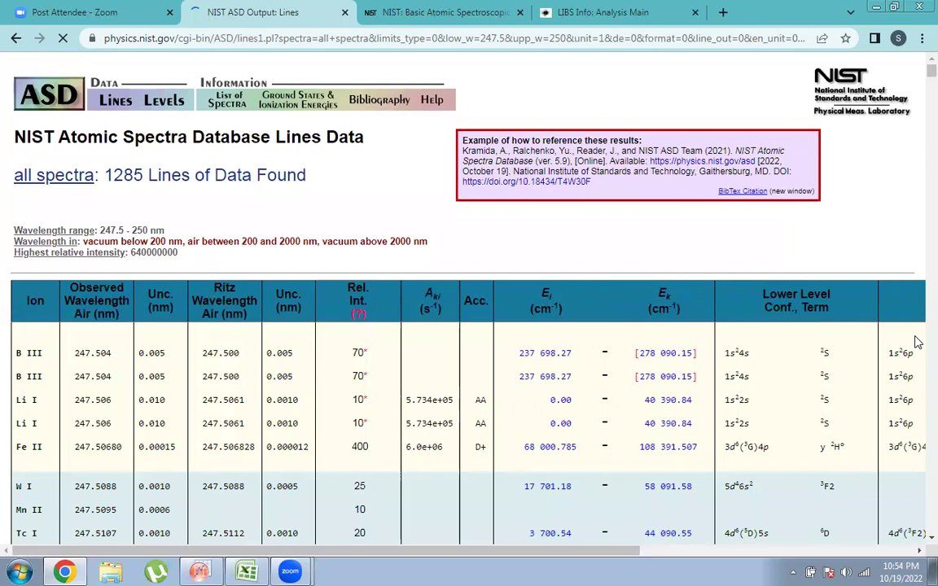
Look through the NIST lines leading up to the 247.76 nm peak, then switch to Excel and enter Ag in cell A1
scroll(916, 342, down, 6)
scroll(915, 342, down, 1)
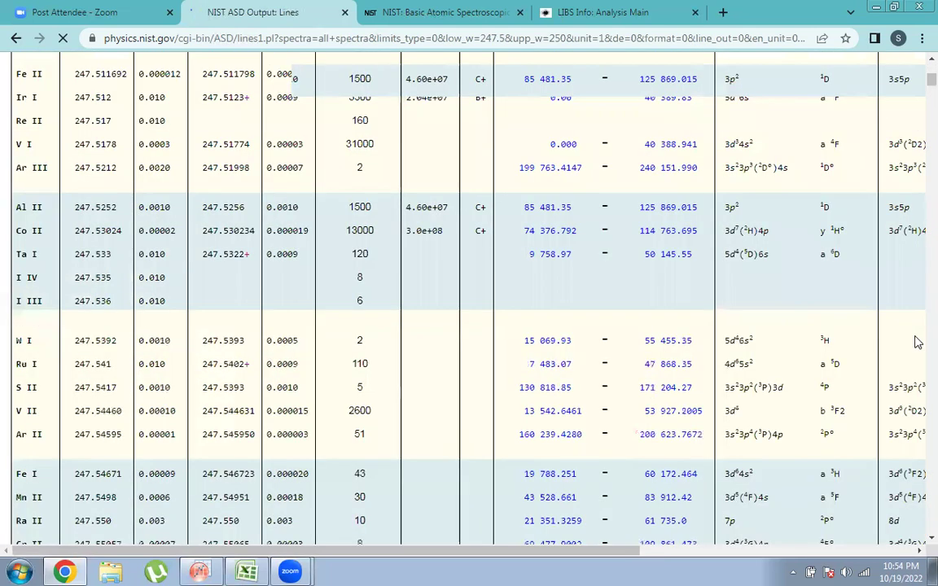
scroll(915, 342, down, 10)
scroll(915, 342, down, 1)
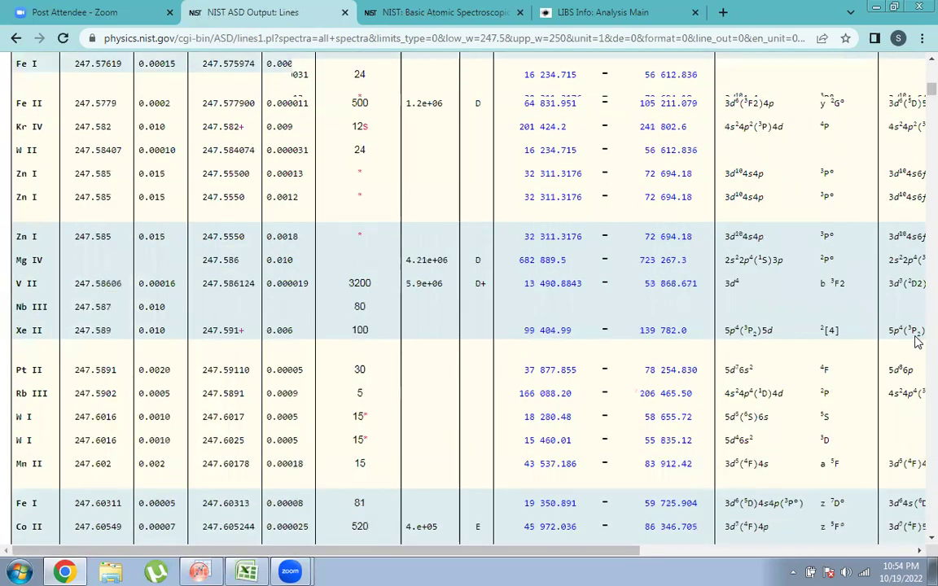
scroll(916, 341, down, 5)
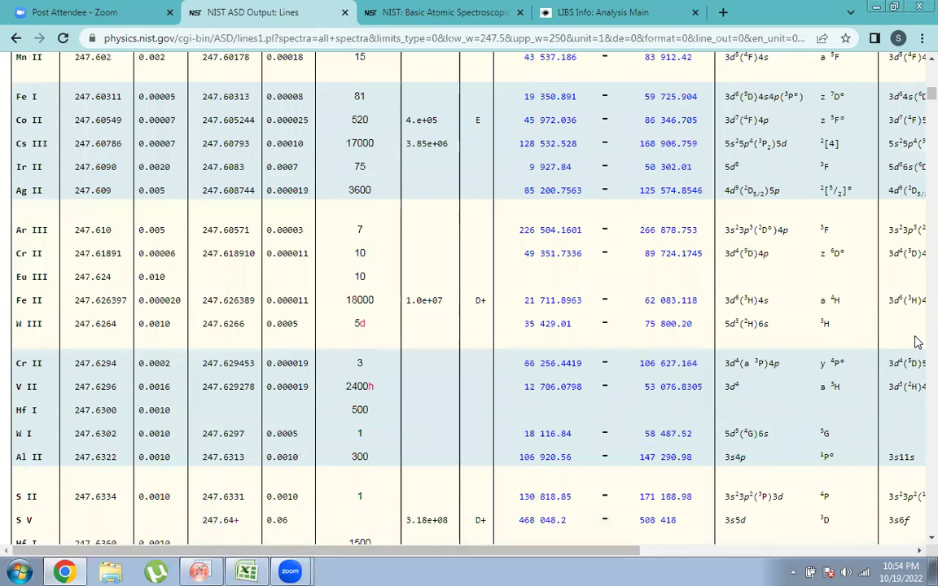
scroll(915, 341, down, 1)
scroll(916, 342, down, 6)
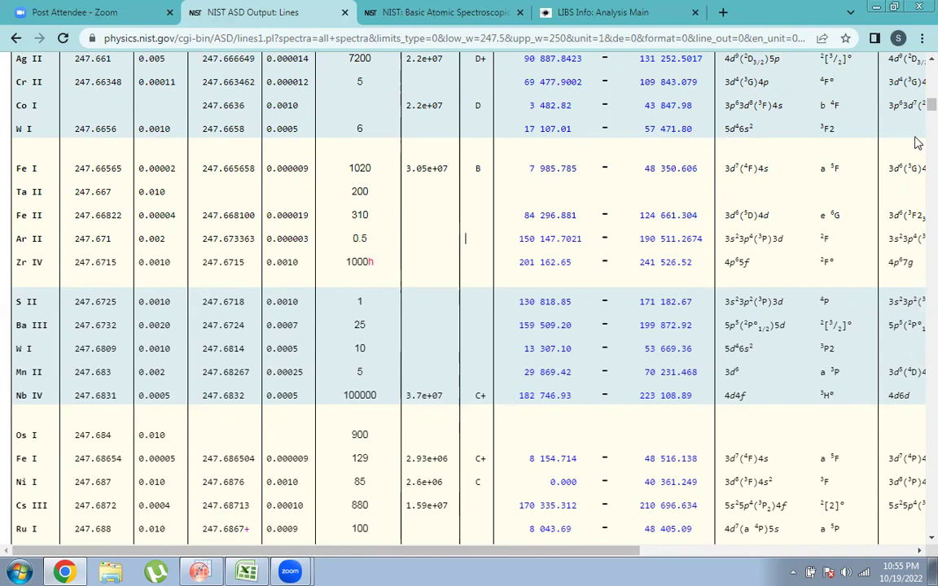
drag(915, 111, 915, 116)
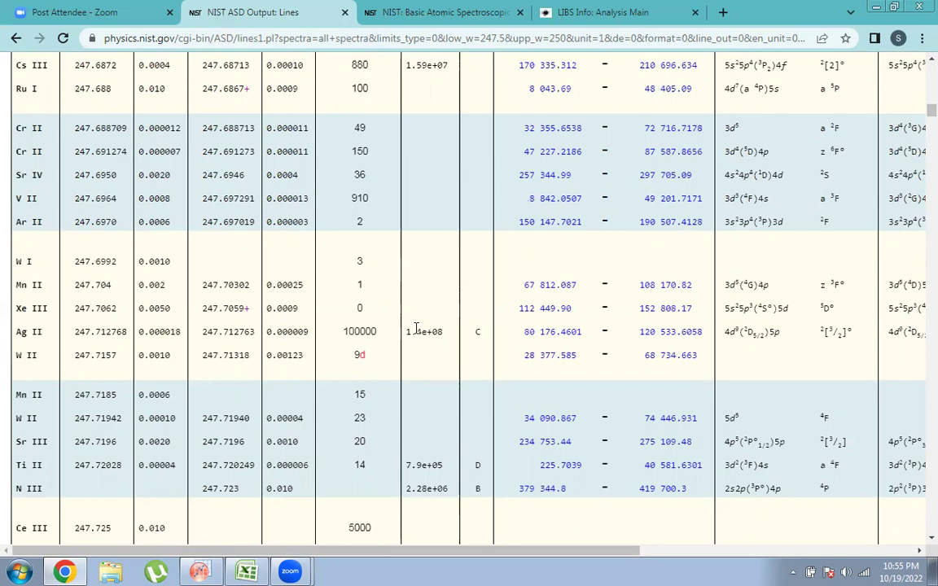
click(247, 570)
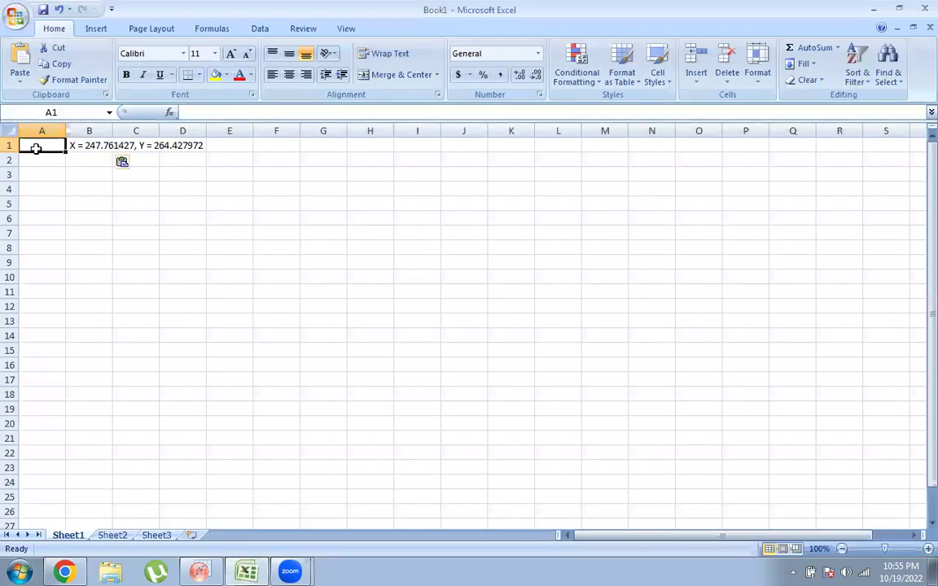
text(Ag)
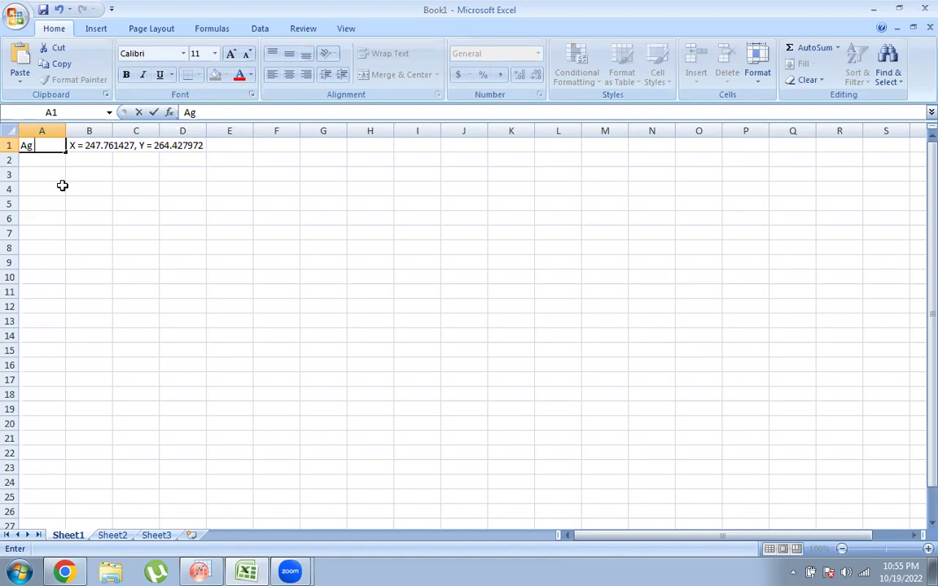
Recheck the peak in OriginPro and the nearby NIST lines in Chrome, then add Ni after Ag in Excel cell A1
click(217, 570)
click(216, 570)
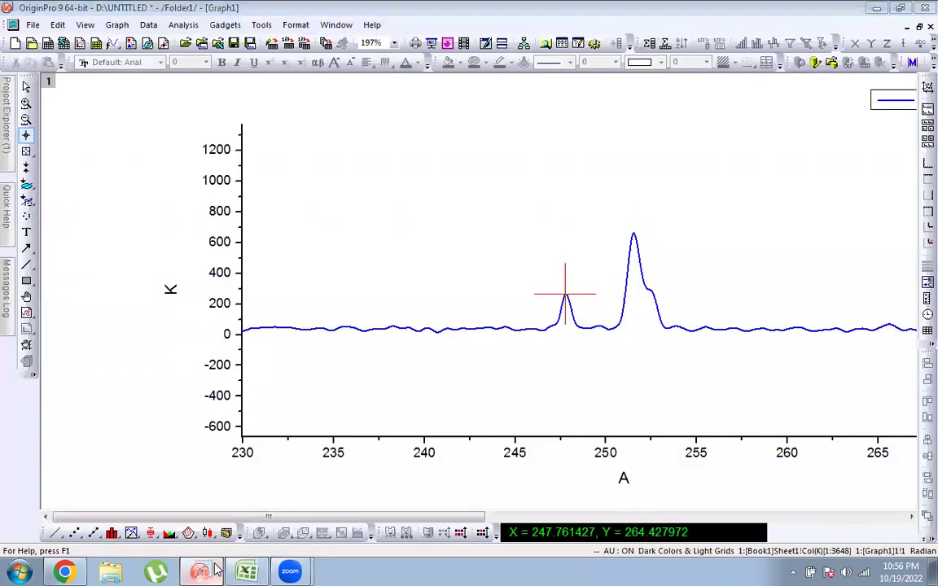
click(64, 570)
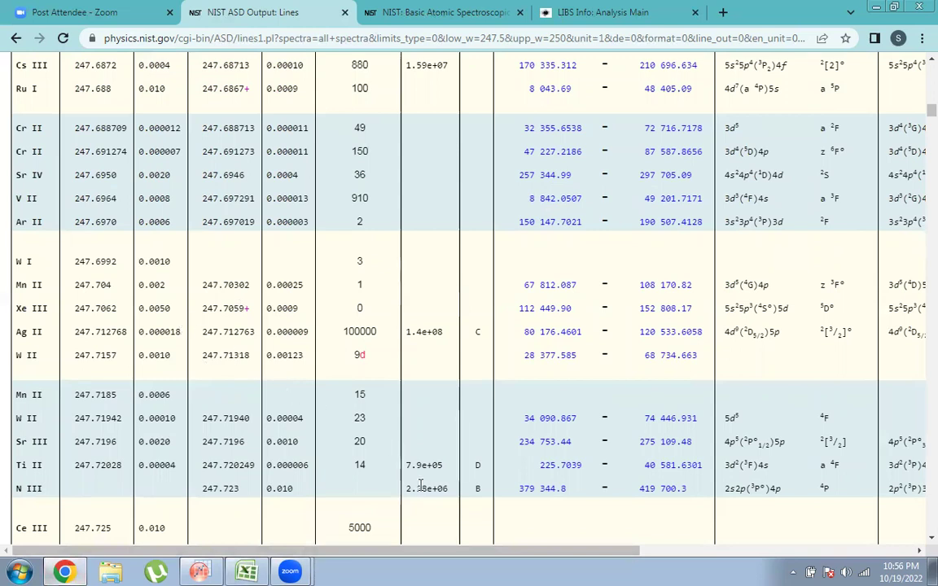
scroll(420, 486, up, 3)
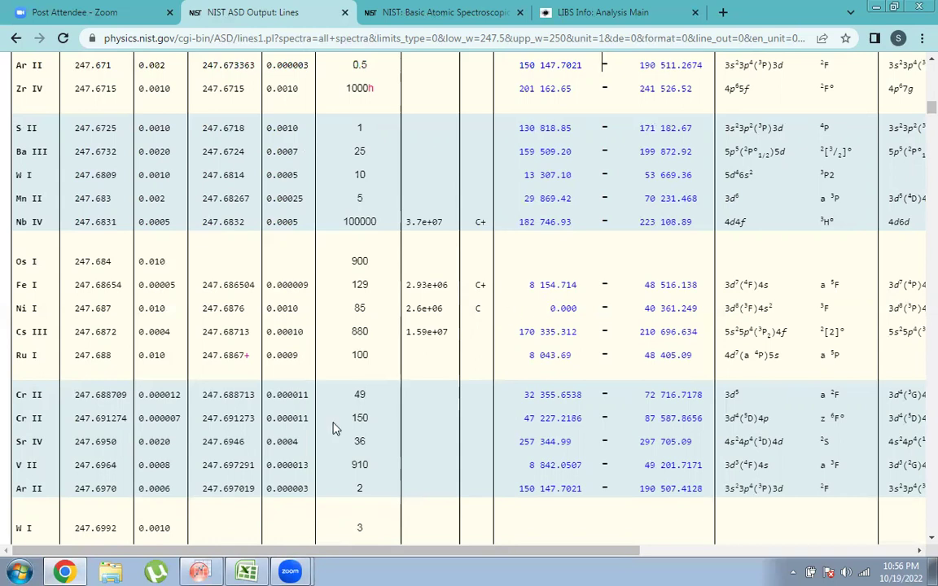
click(234, 568)
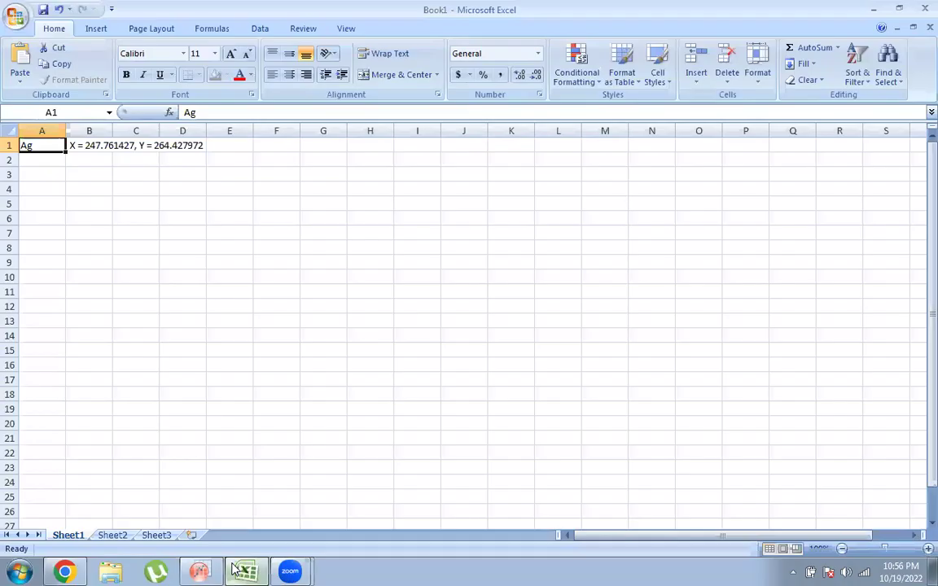
double_click(35, 145)
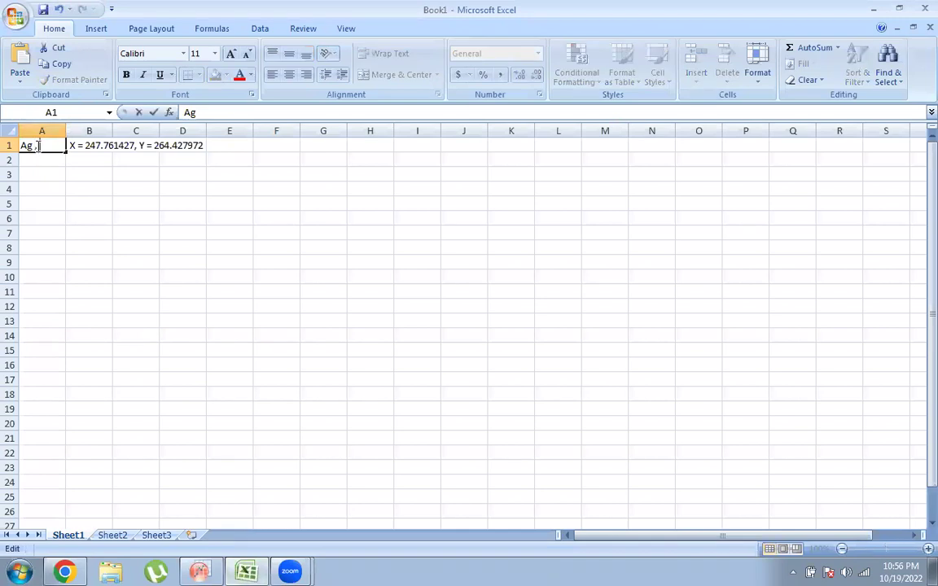
text(, Ni)
Switch to Chrome, examine the NIST lines from about 247.67 to 247.74 nm, and add Co to the elements in Excel cell A1
click(69, 569)
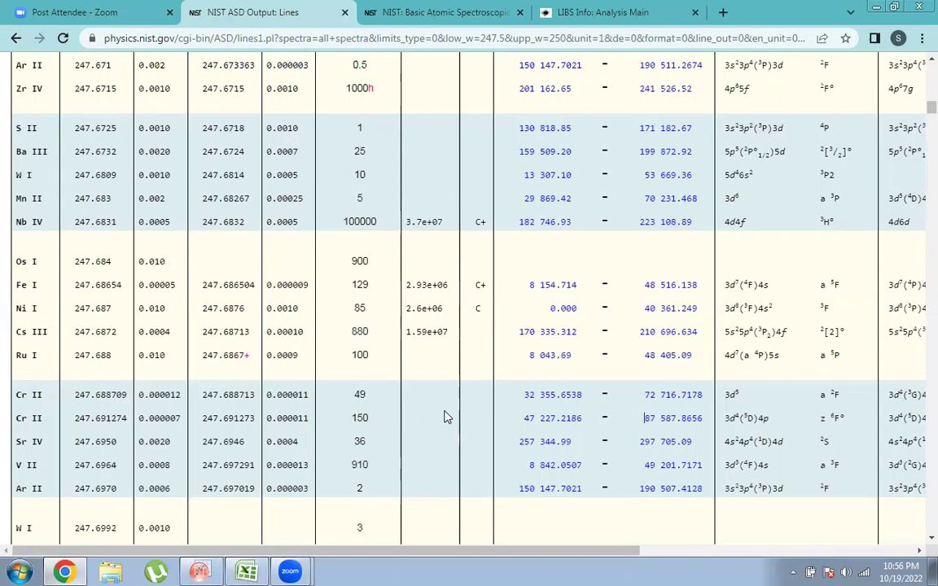
scroll(446, 418, right, 2)
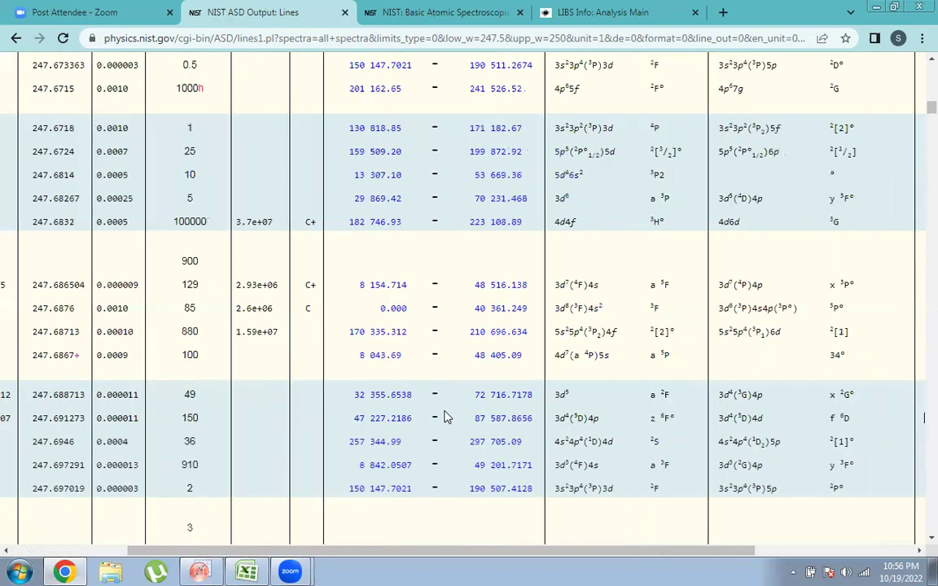
drag(379, 551, 272, 553)
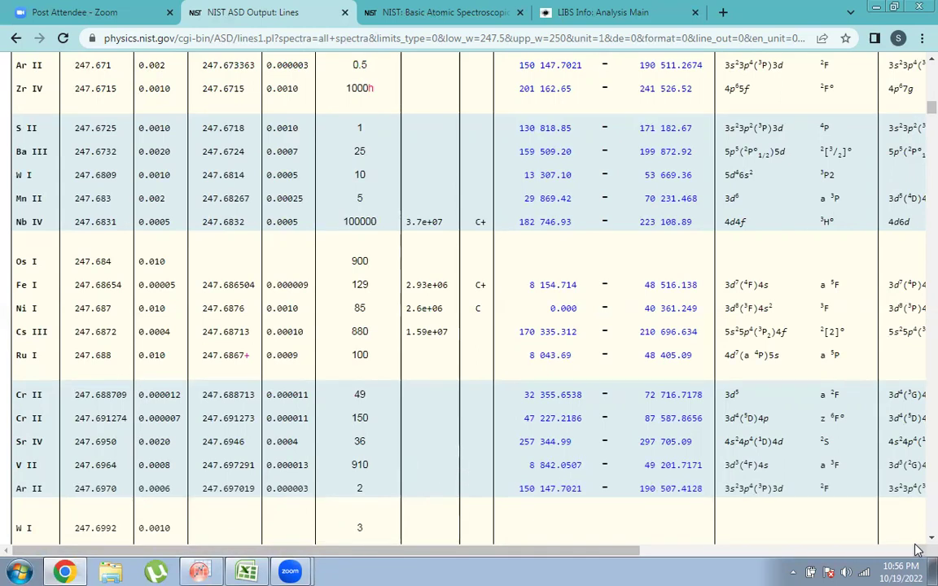
scroll(917, 545, down, 3)
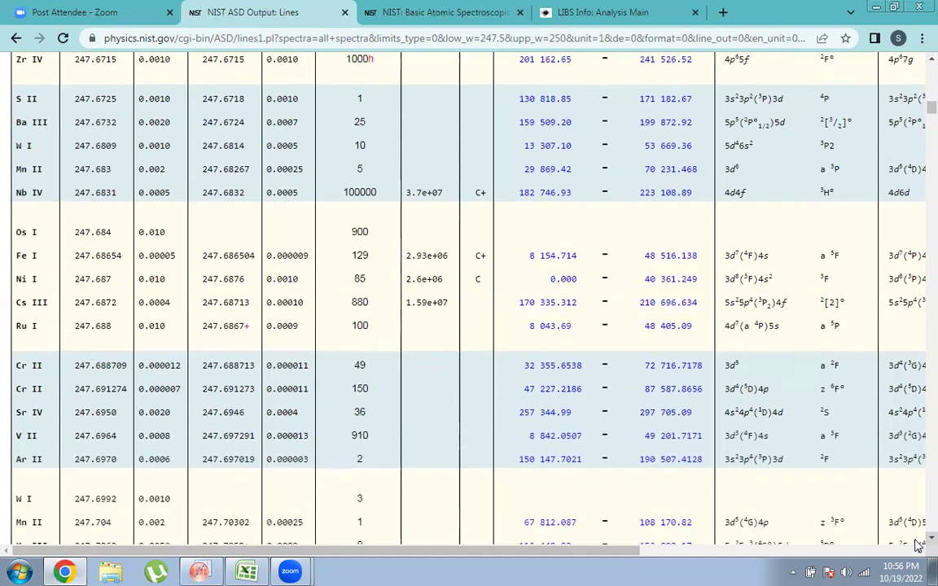
scroll(918, 545, down, 4)
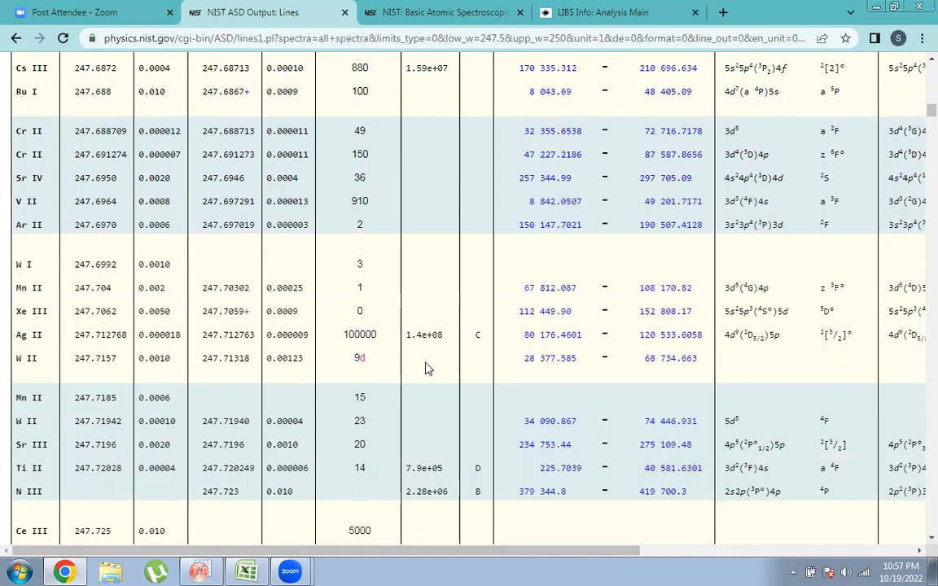
click(917, 538)
click(917, 538)
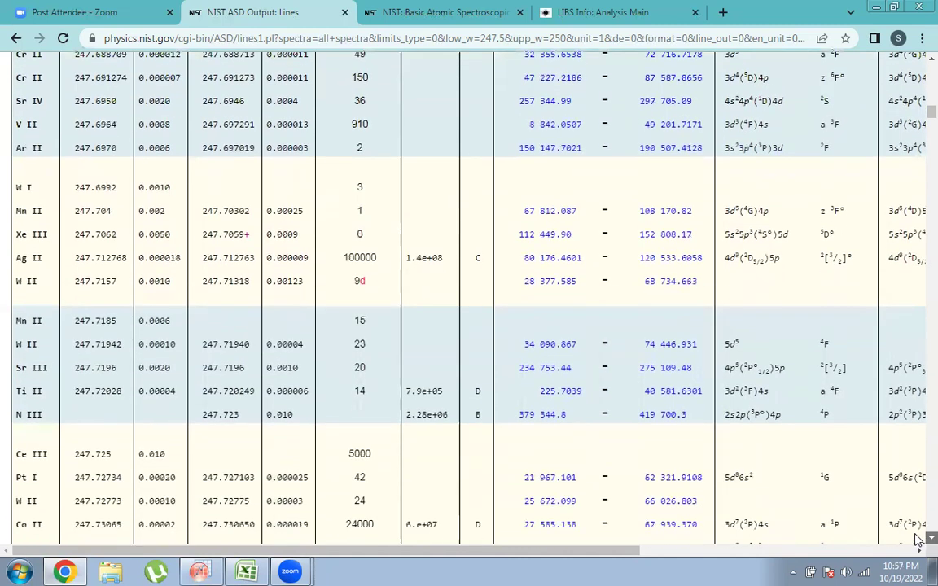
click(917, 538)
click(917, 538)
click(917, 538)
click(917, 538)
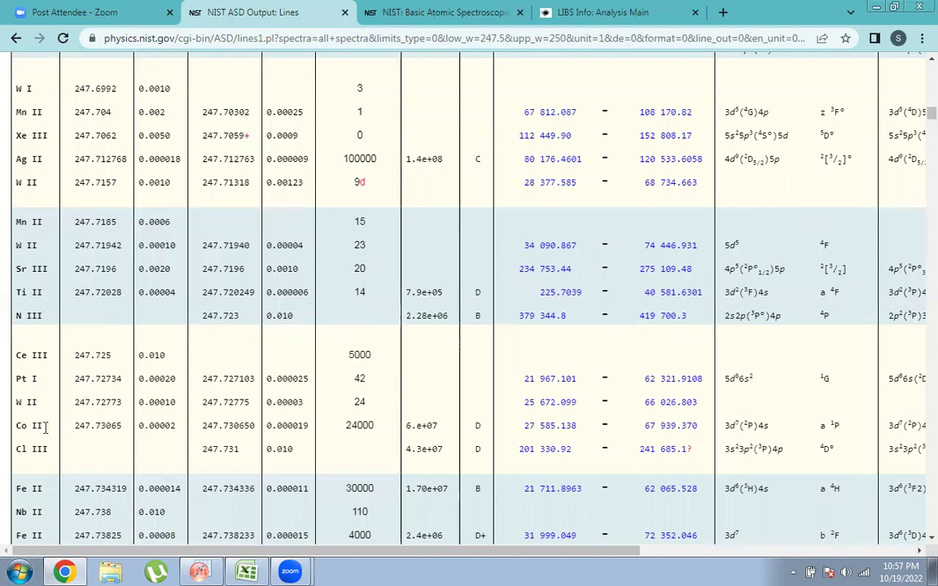
click(247, 570)
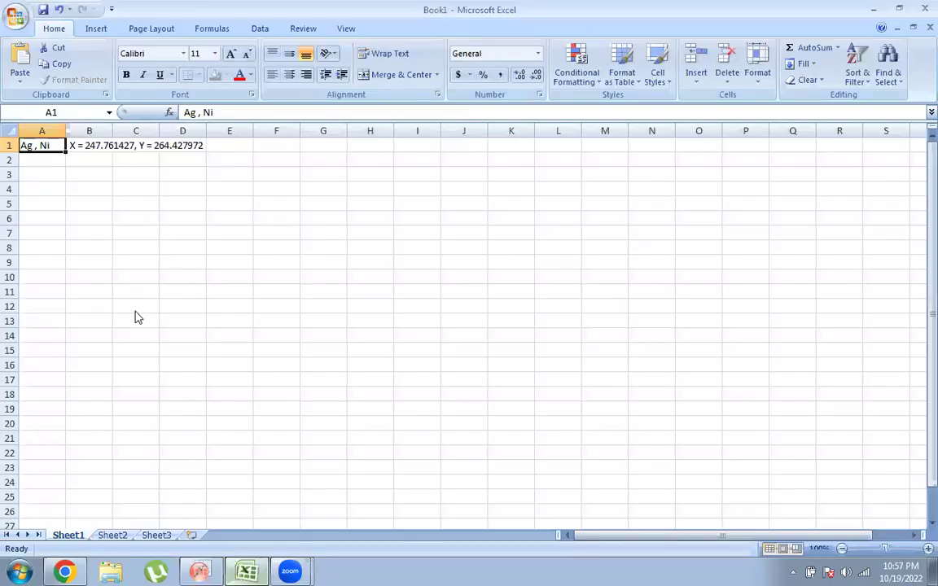
double_click(50, 145)
text(, Co)
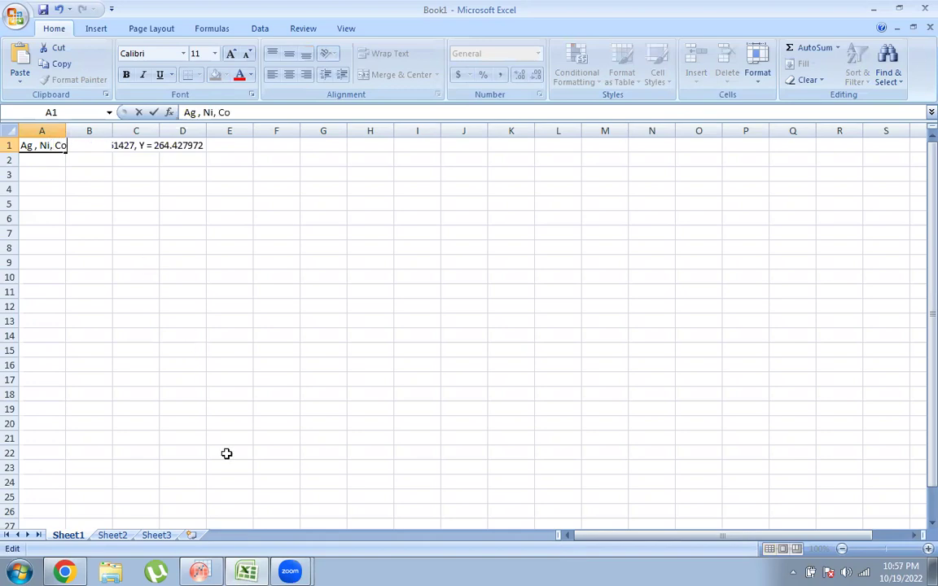
Review the NIST lines around 247.76 to 247.80 nm in Chrome, then widen Excel column A and add W to cell A1
click(65, 570)
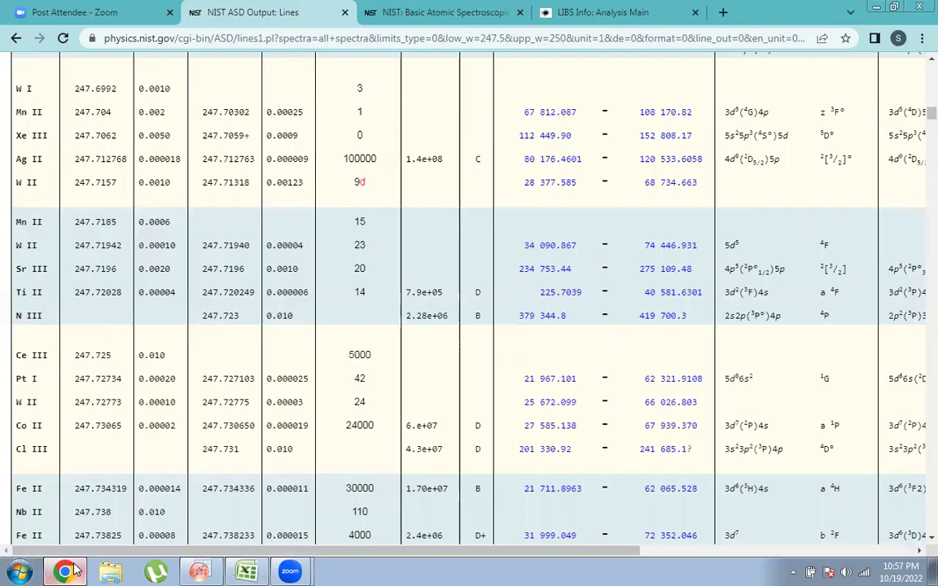
scroll(917, 539, down, 4)
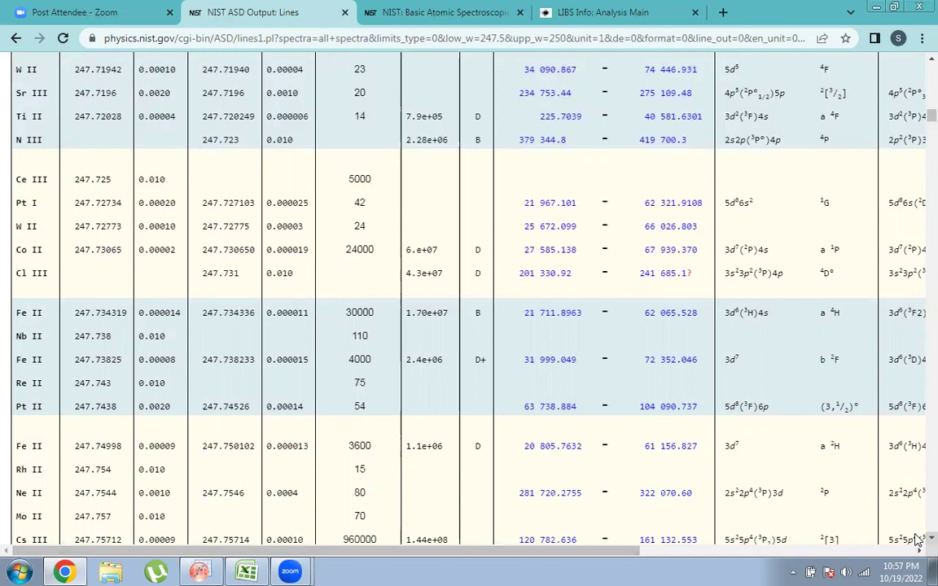
scroll(917, 539, down, 3)
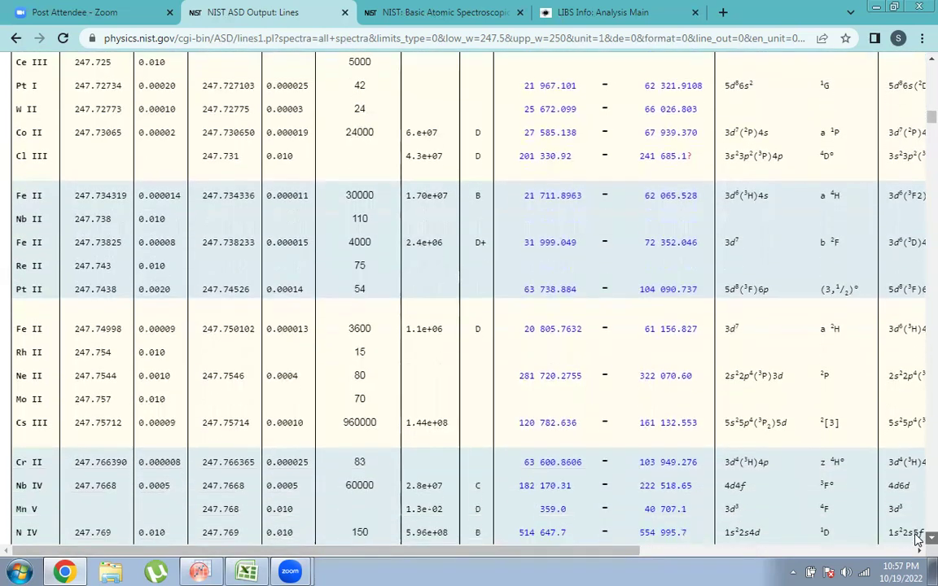
scroll(917, 539, down, 2)
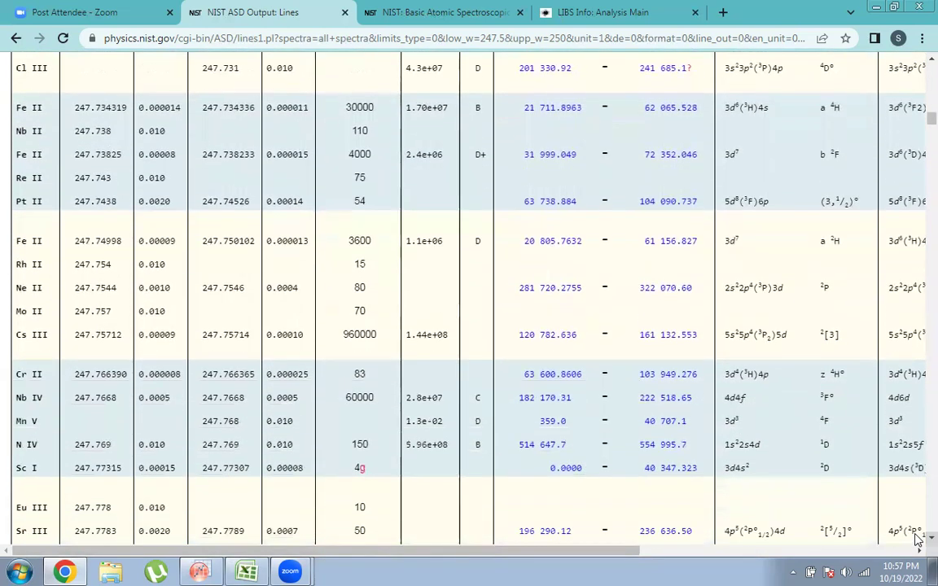
scroll(917, 539, down, 2)
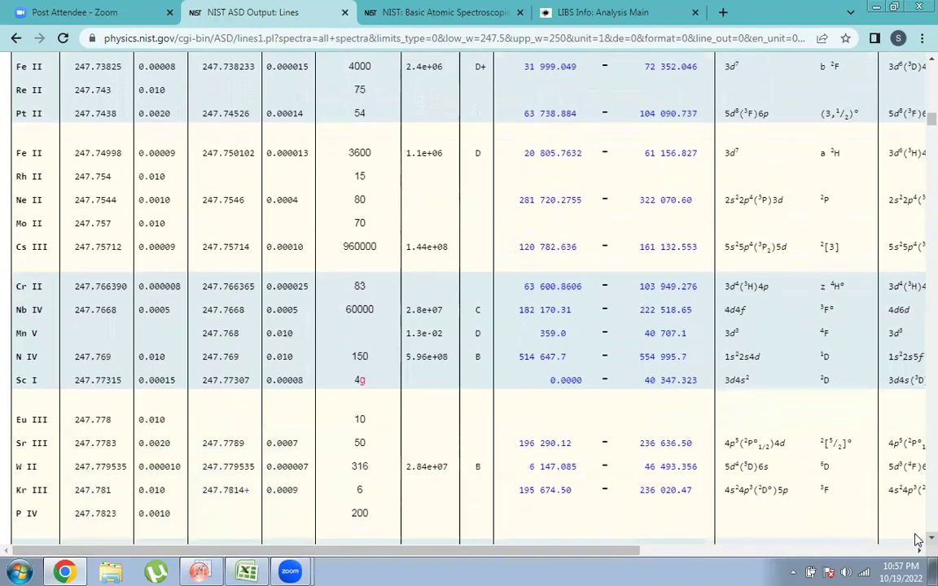
scroll(918, 538, down, 1)
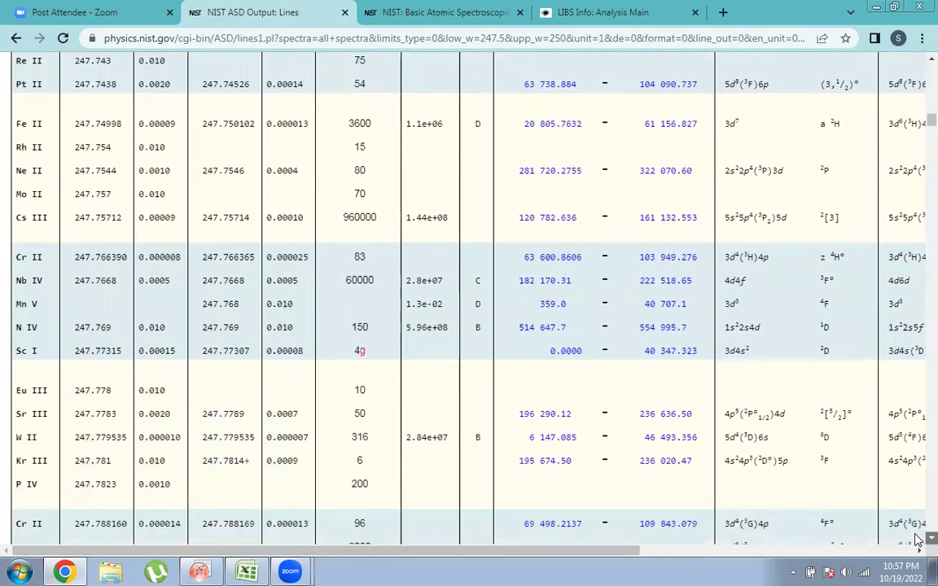
scroll(917, 539, down, 1)
scroll(918, 538, down, 1)
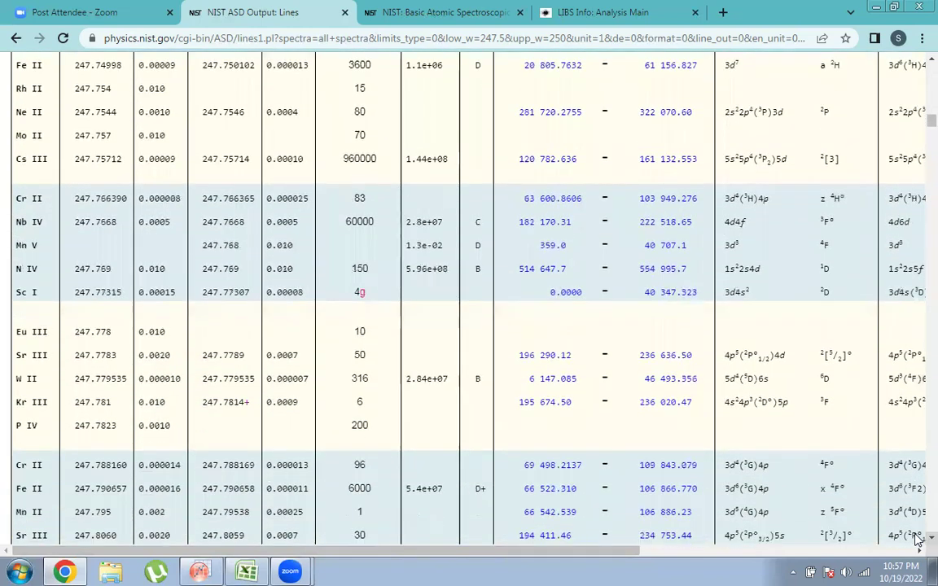
click(244, 571)
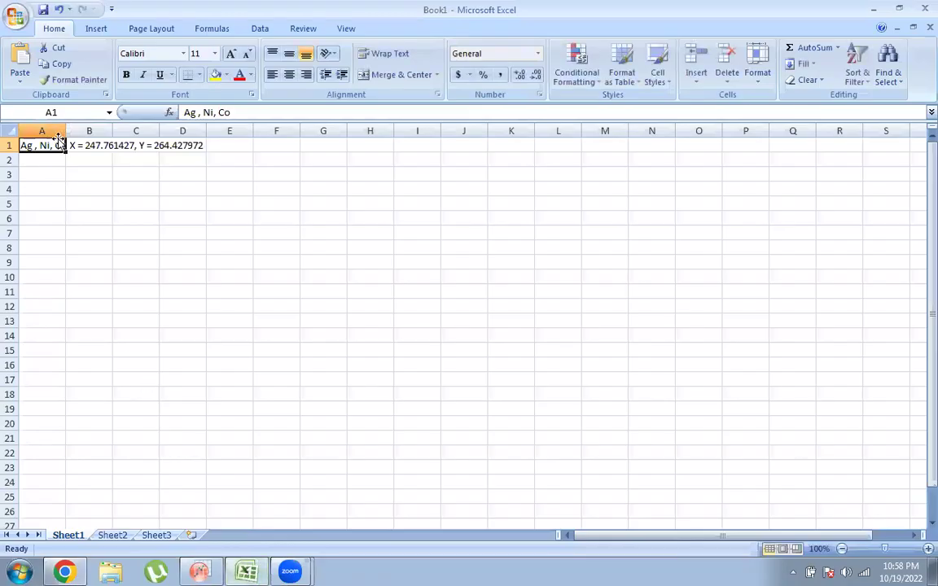
drag(66, 132, 128, 132)
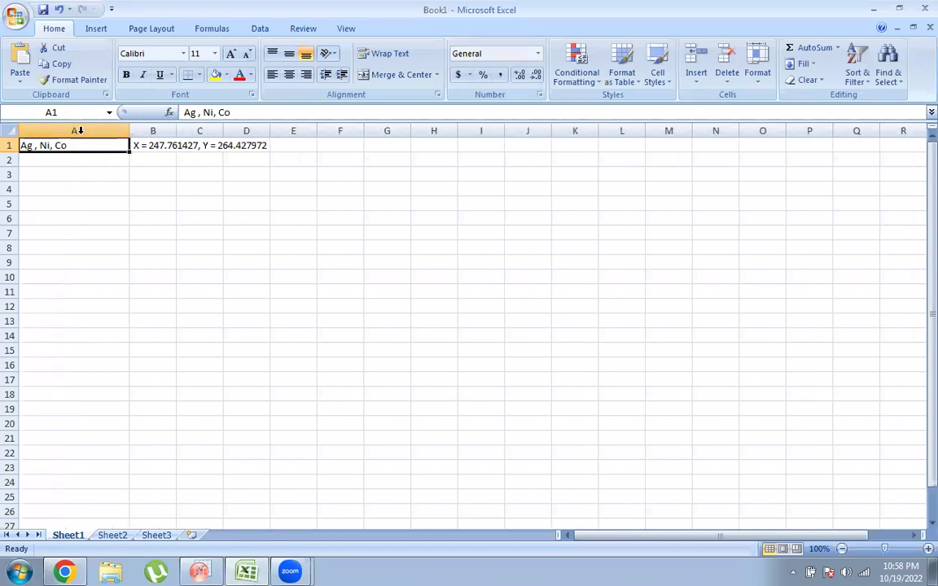
double_click(79, 145)
text(, W)
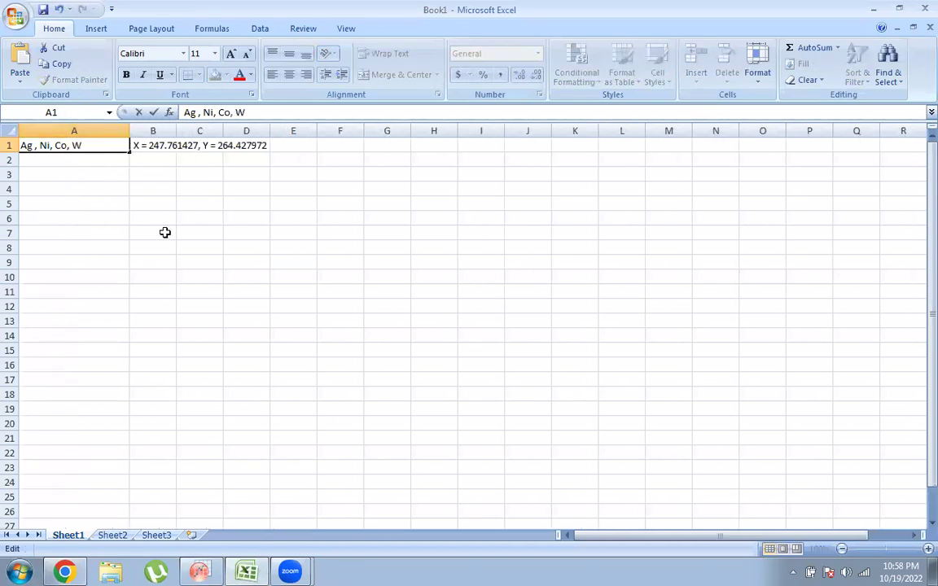
Switch to Chrome, examine the NIST lines from about 247.77 to 247.86 nm, and add C to the elements in Excel cell A1
click(68, 570)
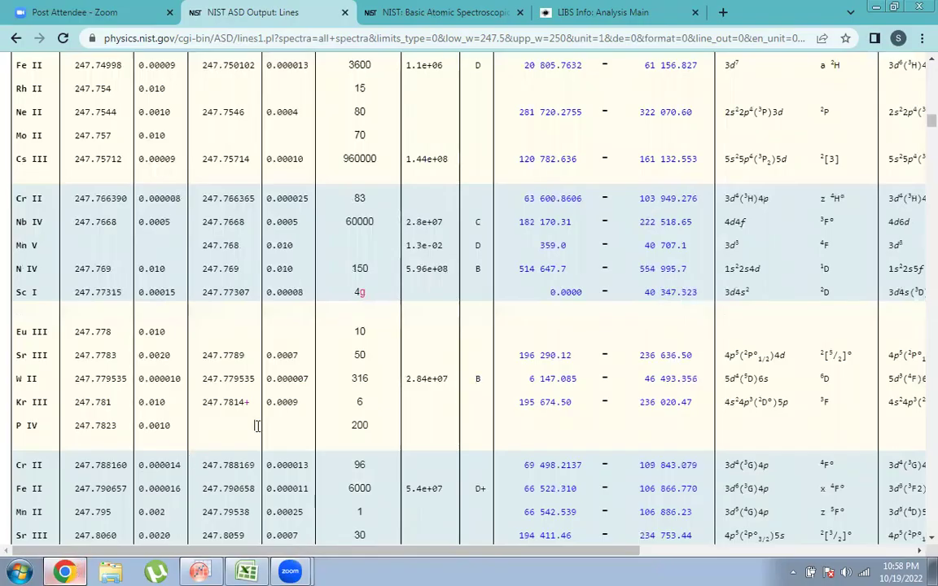
click(917, 541)
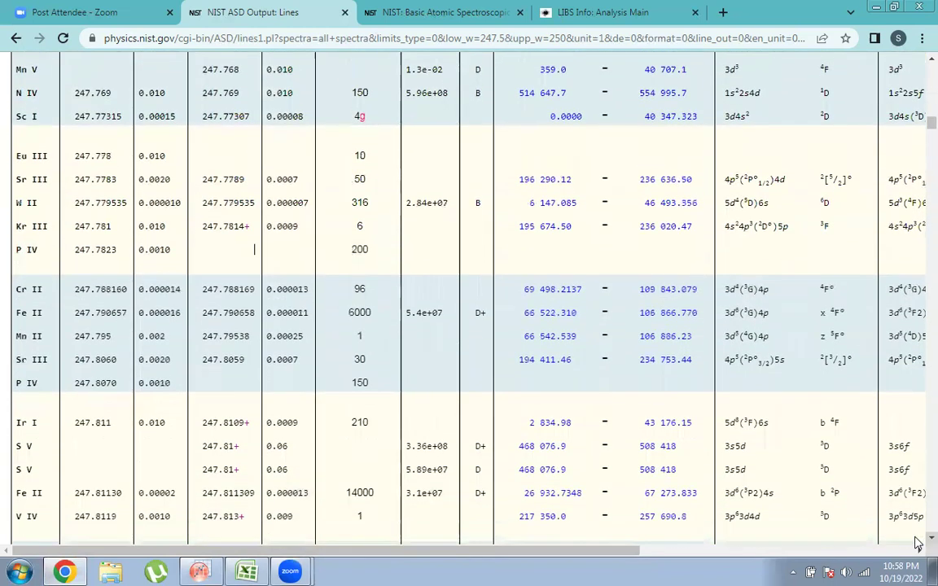
scroll(917, 543, down, 3)
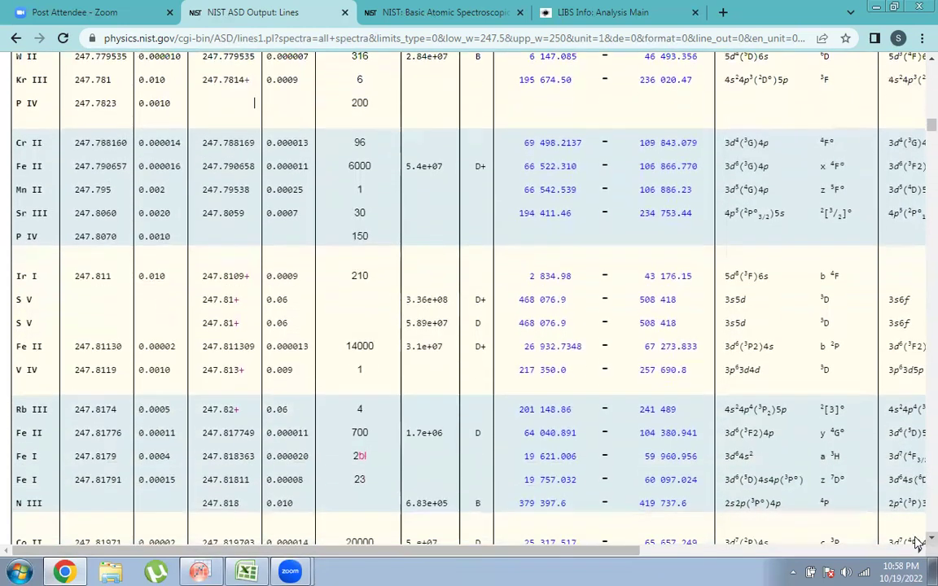
scroll(918, 544, down, 1)
scroll(917, 544, down, 2)
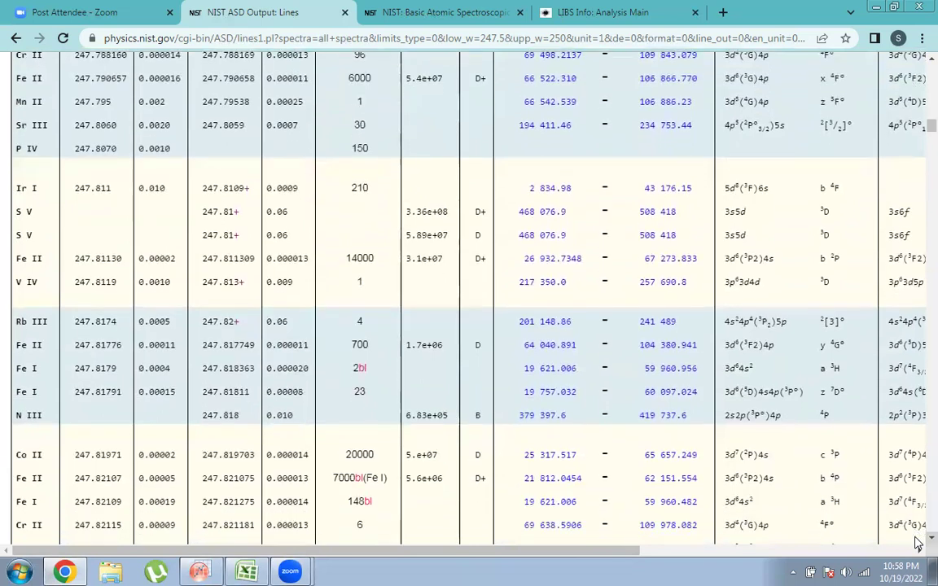
scroll(917, 544, down, 1)
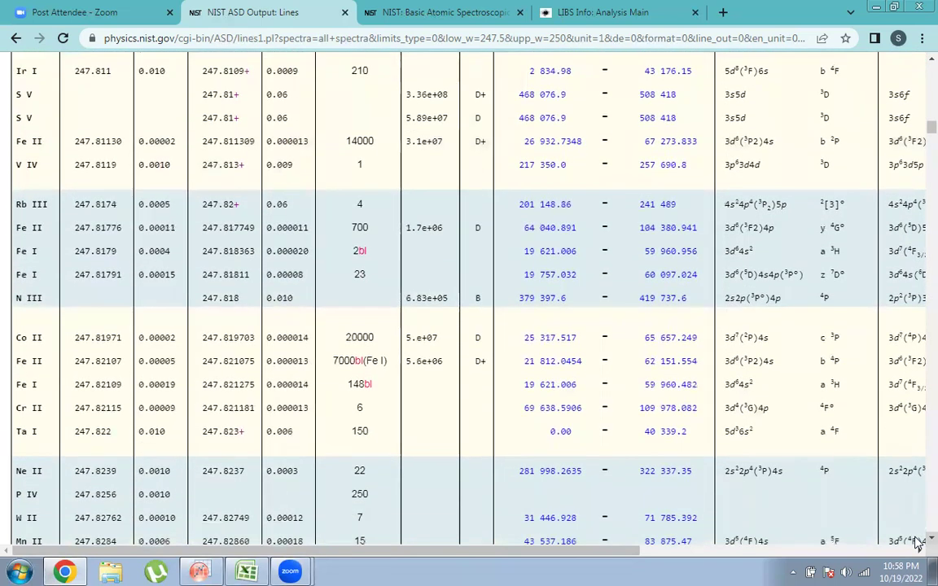
scroll(917, 543, down, 1)
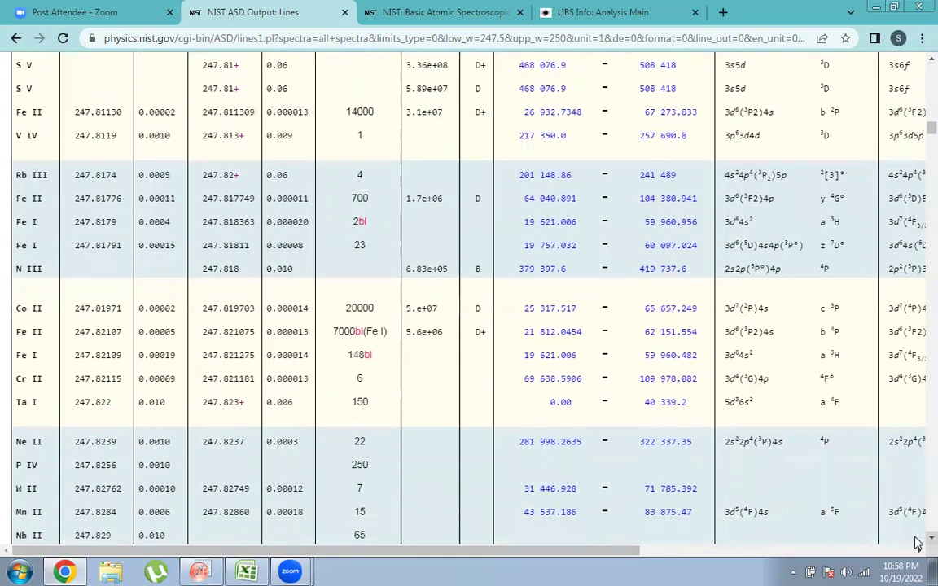
scroll(917, 543, down, 2)
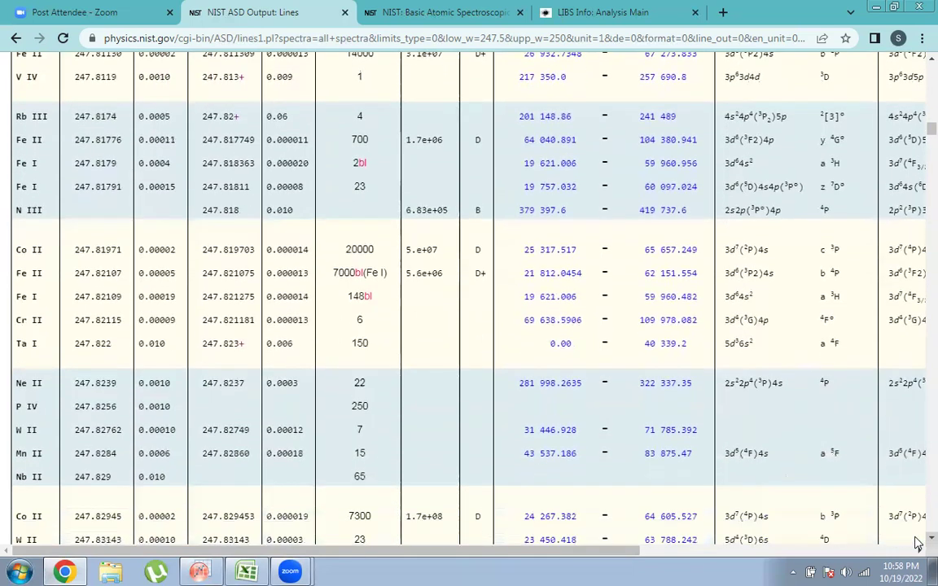
scroll(917, 544, down, 5)
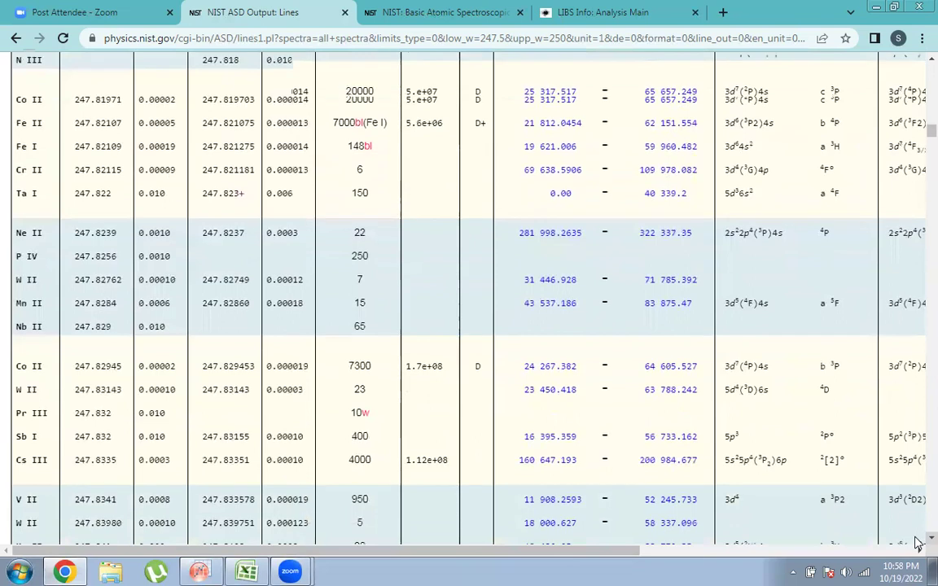
scroll(917, 544, down, 6)
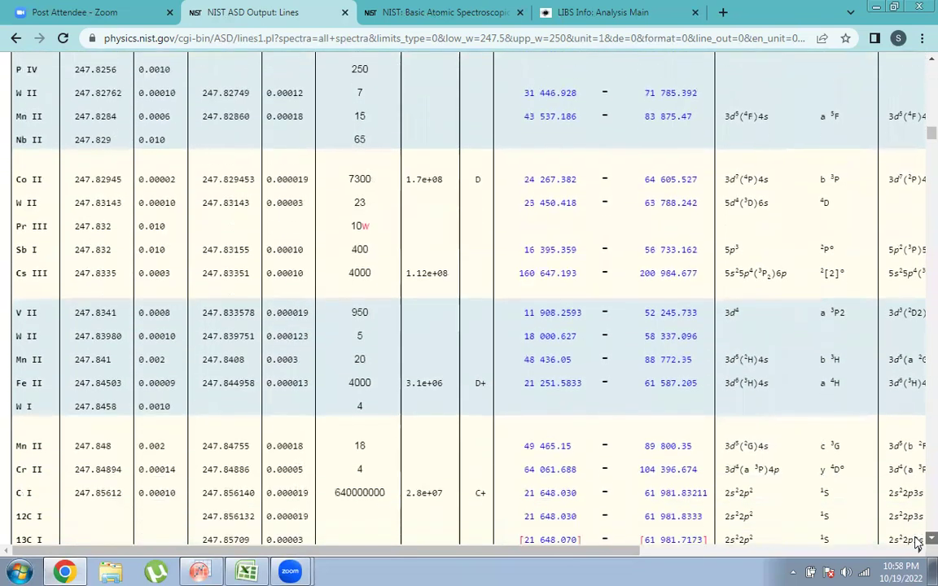
scroll(917, 543, down, 4)
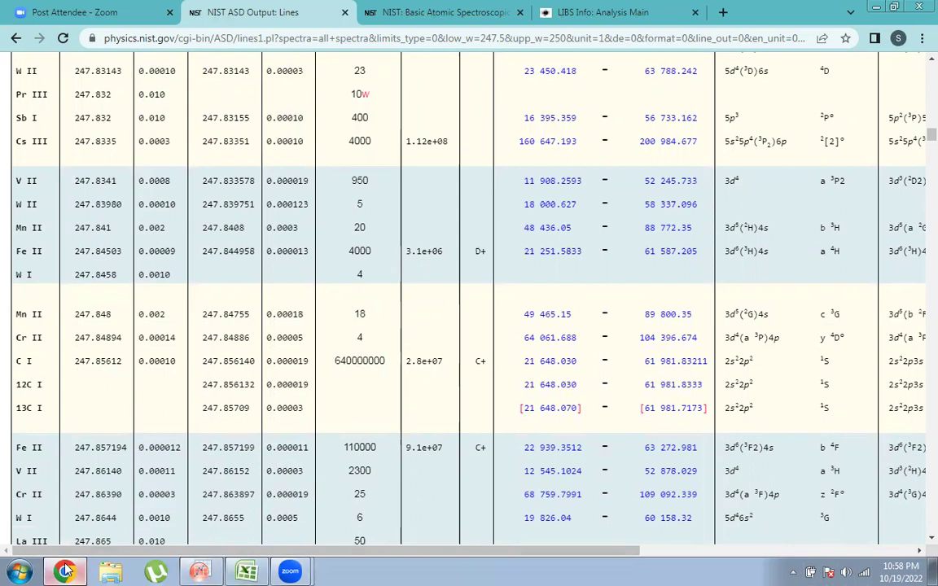
mouse_move(65, 571)
click(65, 537)
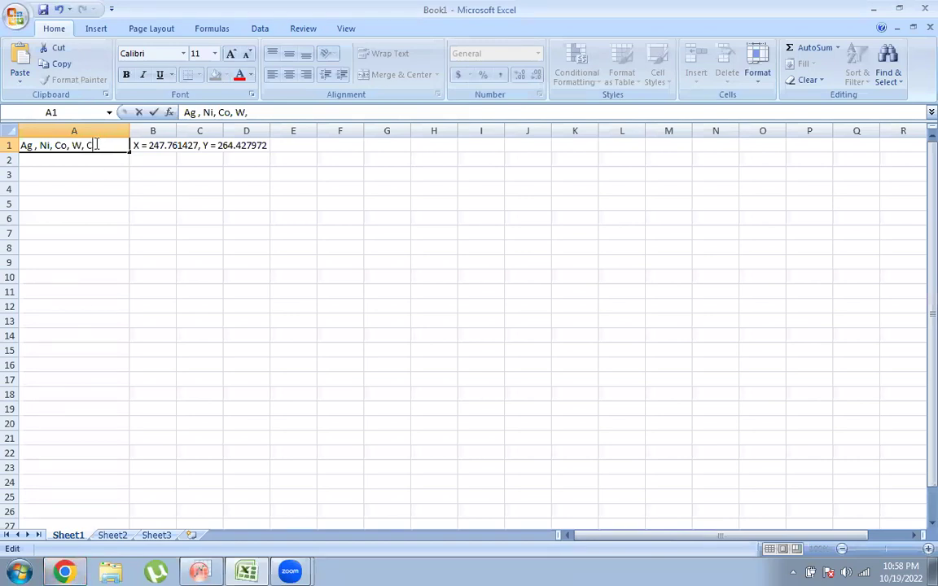
Compare the first small peak in the OriginPro graph with the NIST C I line at 247.856 nm in Chrome
click(202, 569)
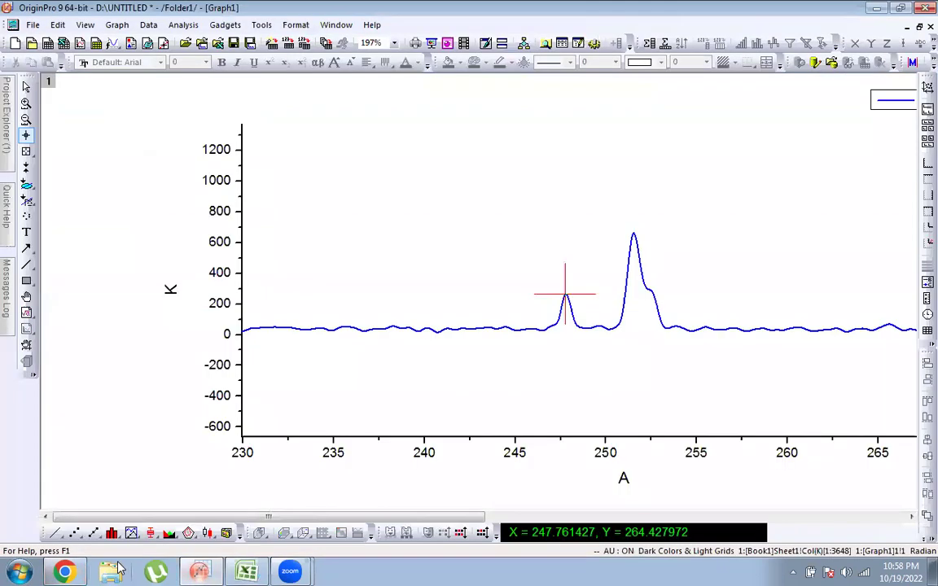
click(65, 571)
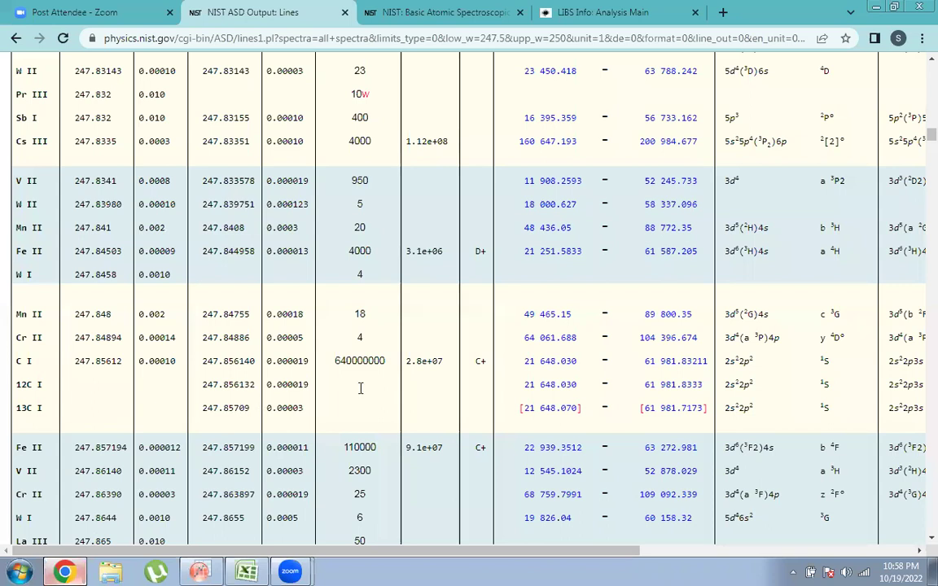
click(202, 570)
click(530, 386)
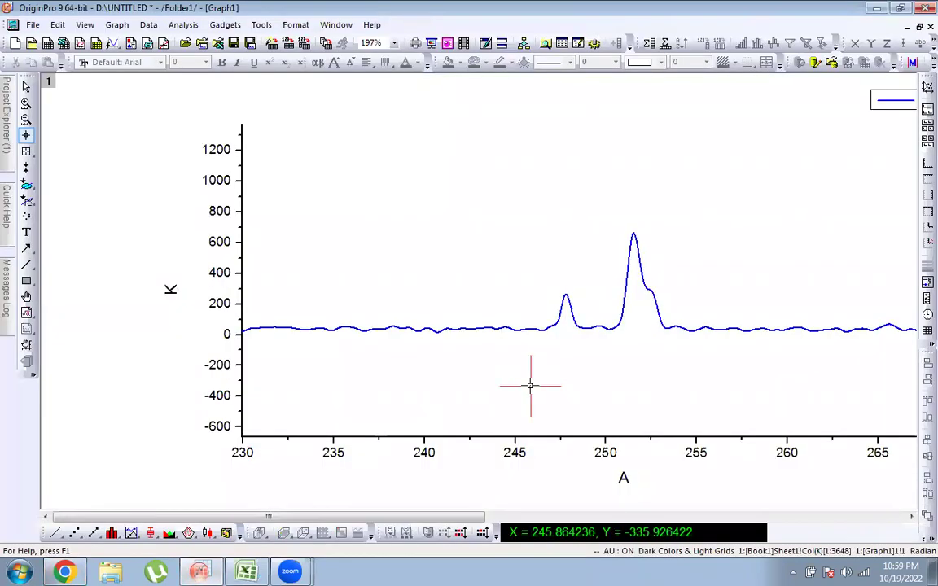
click(65, 571)
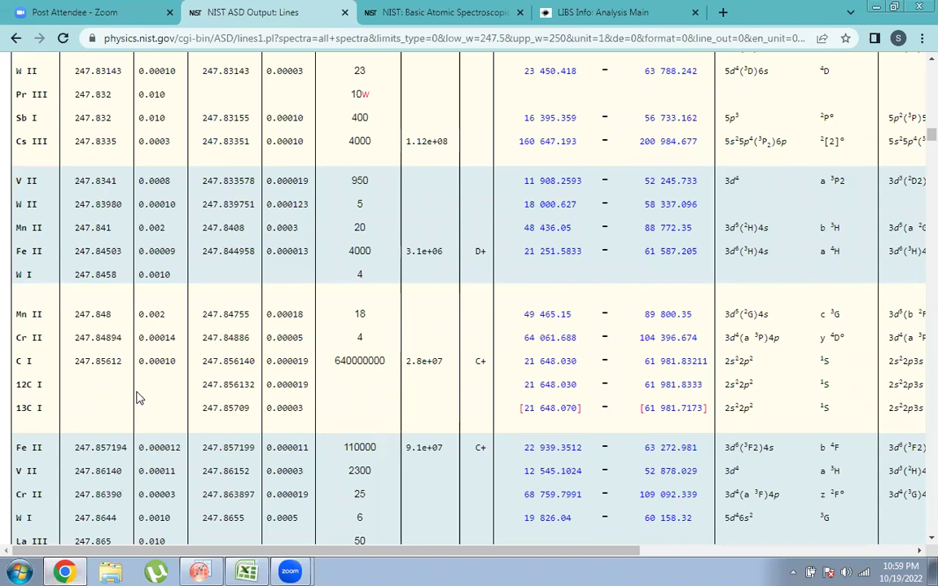
Review the NIST lines from about 247.79 to 247.90 nm again, then switch to Excel to check the element list in A1
scroll(139, 397, up, 6)
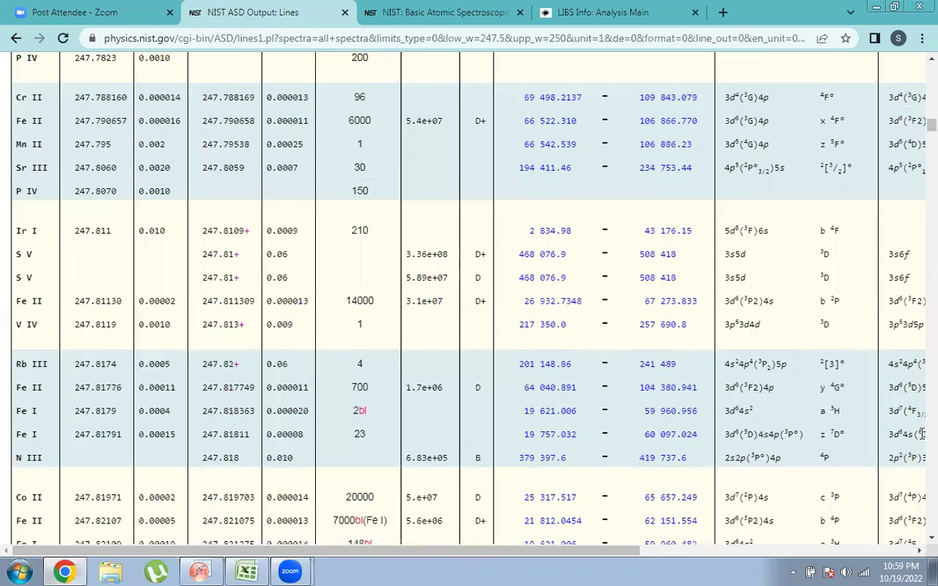
scroll(917, 537, down, 1)
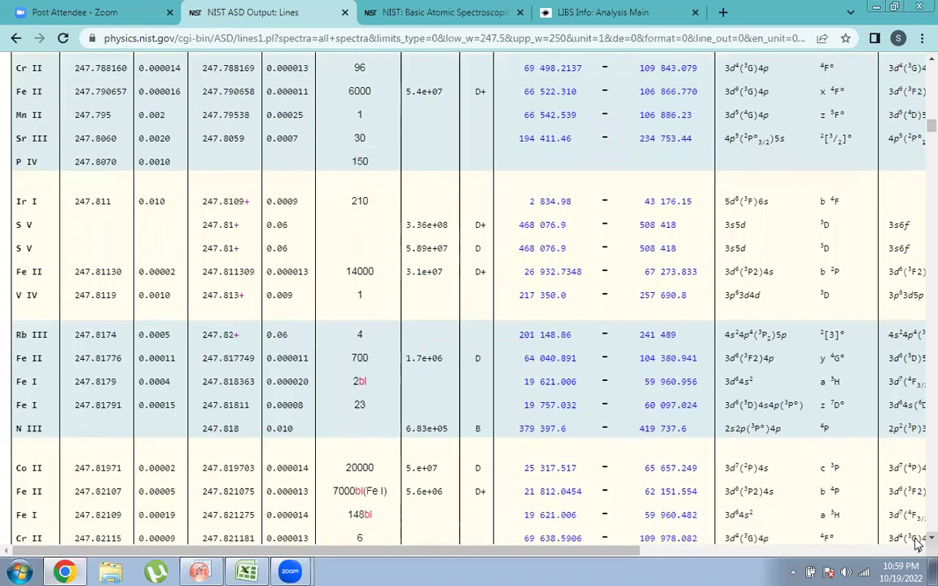
scroll(917, 544, down, 4)
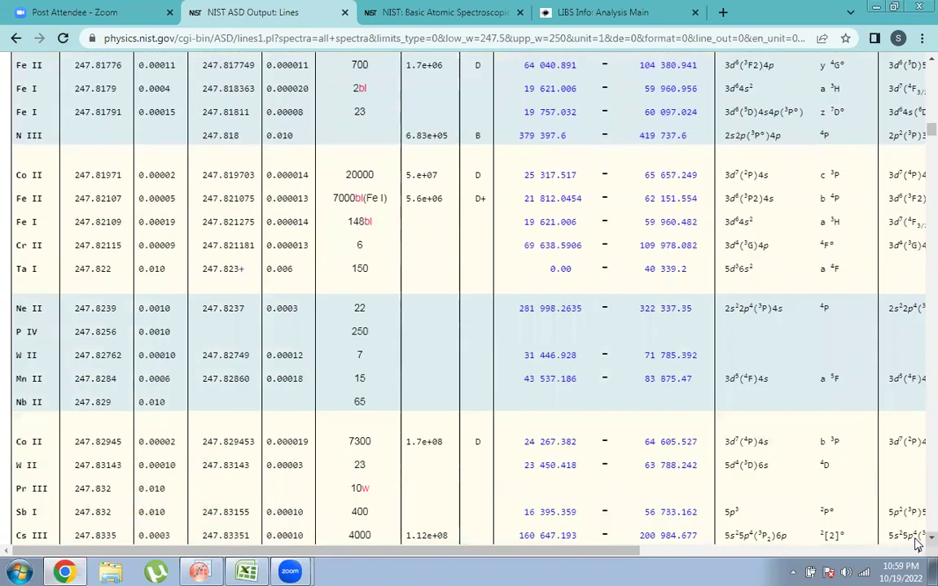
scroll(916, 543, down, 4)
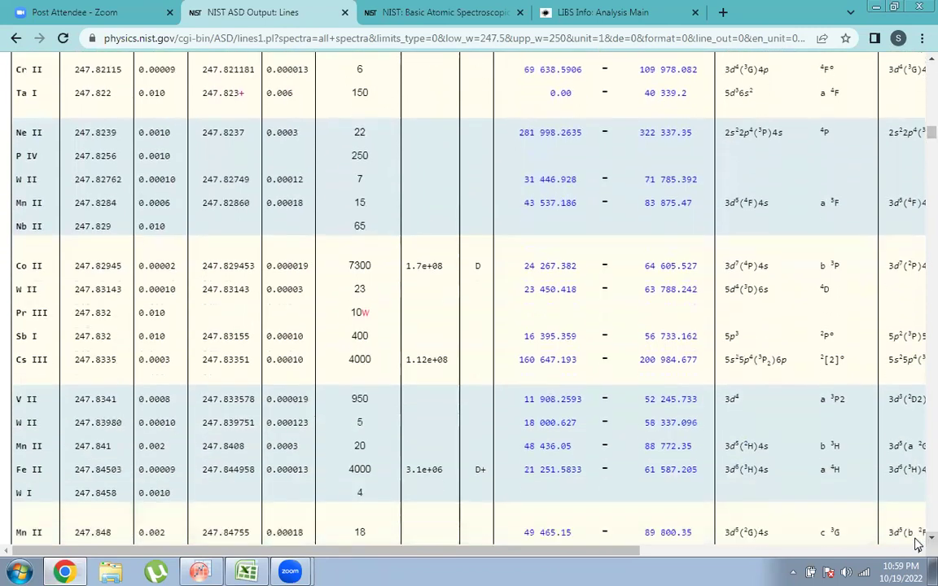
scroll(916, 543, down, 3)
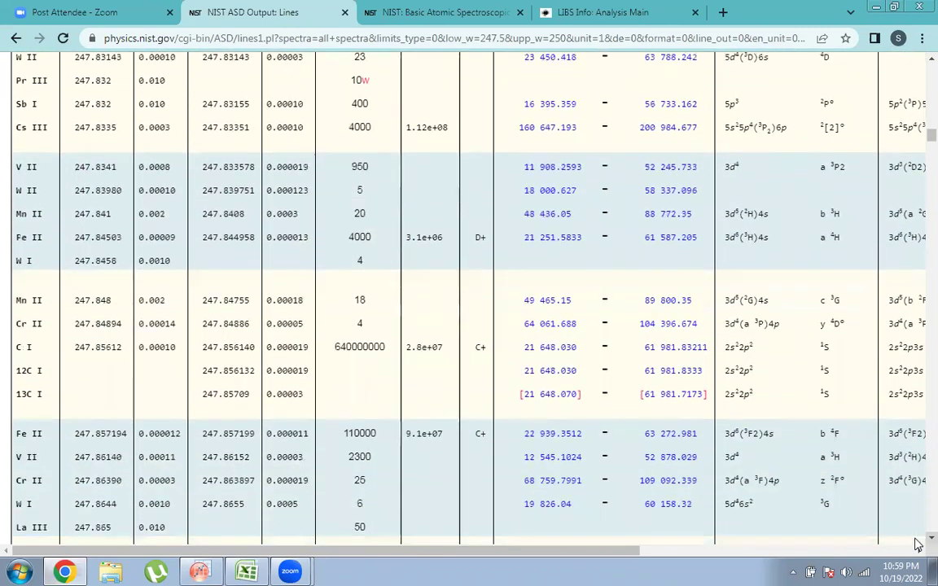
scroll(916, 544, down, 3)
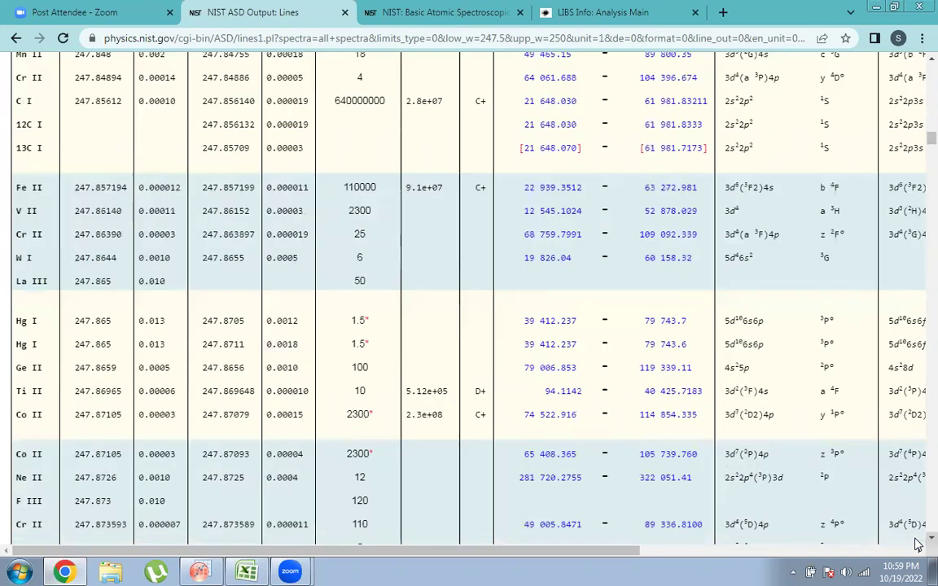
scroll(917, 543, down, 1)
scroll(916, 544, down, 4)
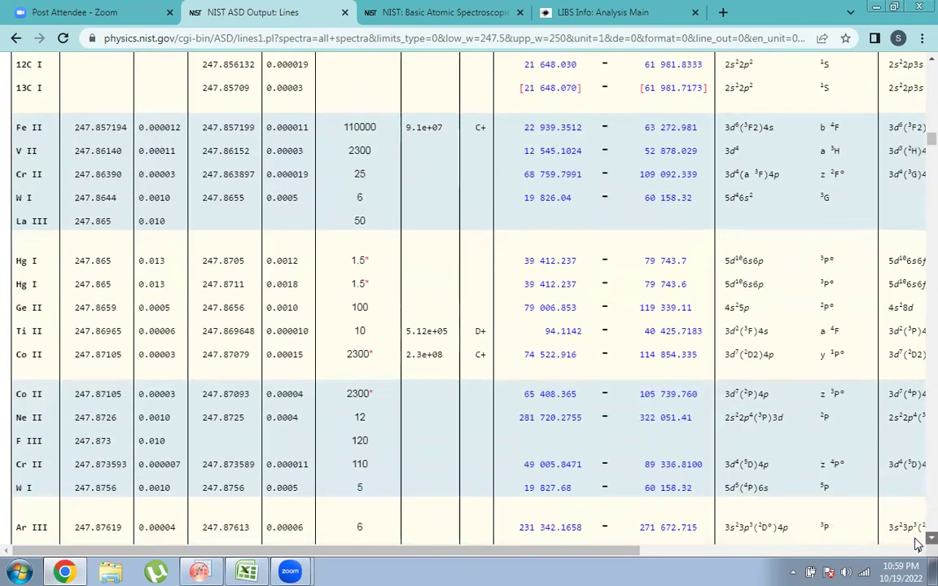
scroll(916, 544, down, 1)
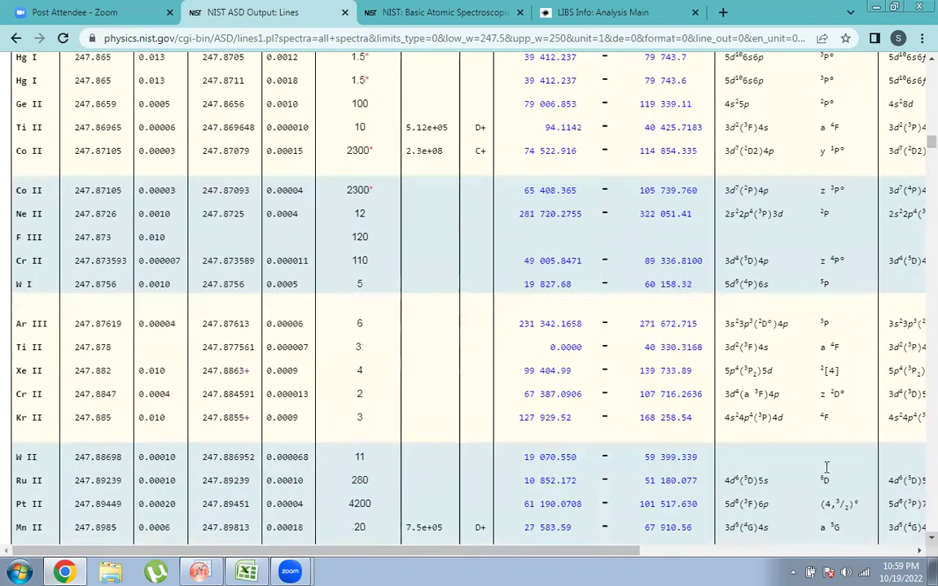
click(242, 570)
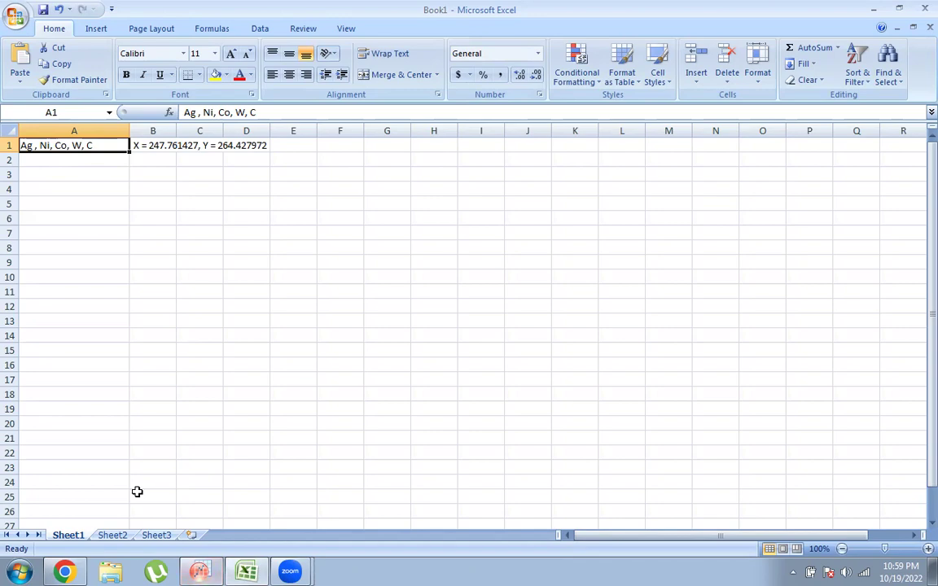
Switch to Chrome, open the neutral-atom persistent lines of cobalt from the NIST periodic table, and look through their wavelengths
key(alt+Tab)
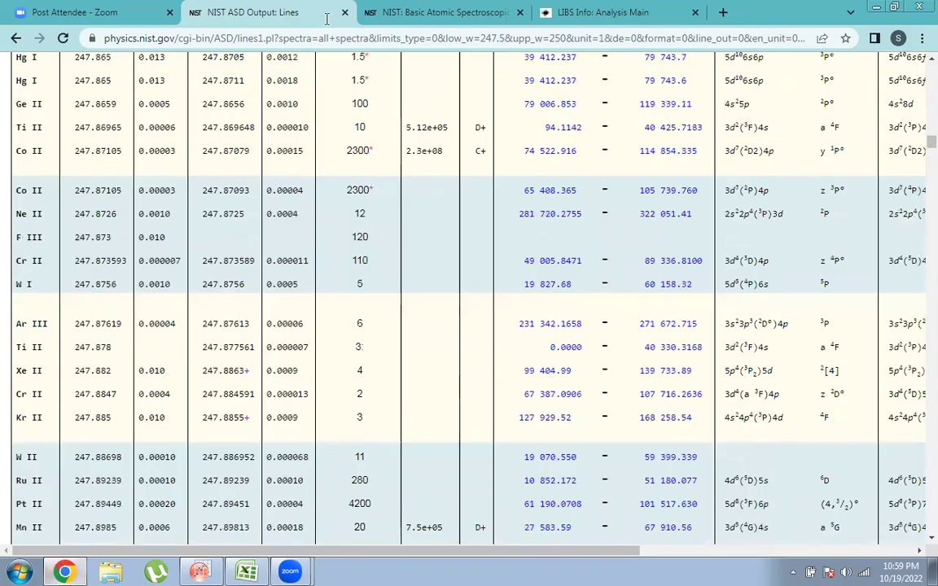
click(410, 9)
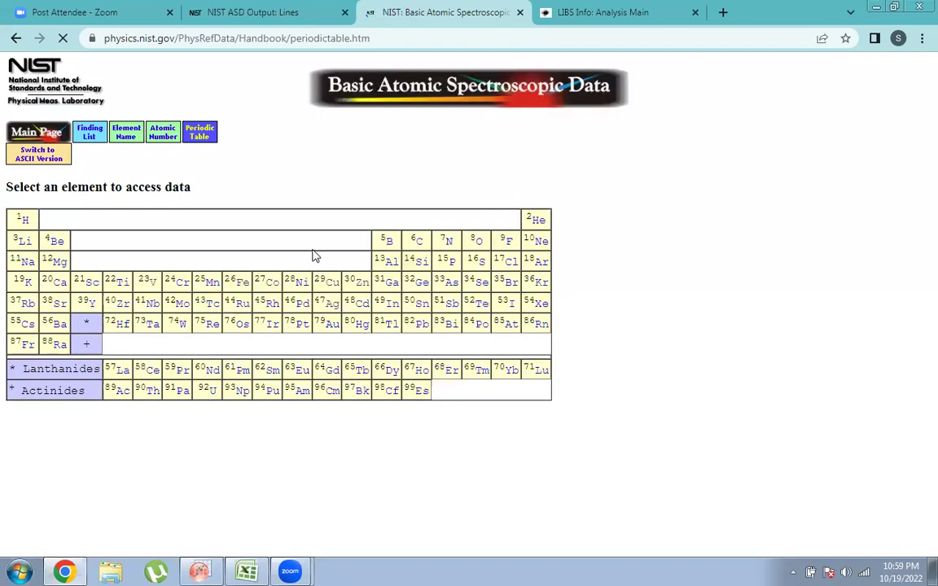
click(272, 285)
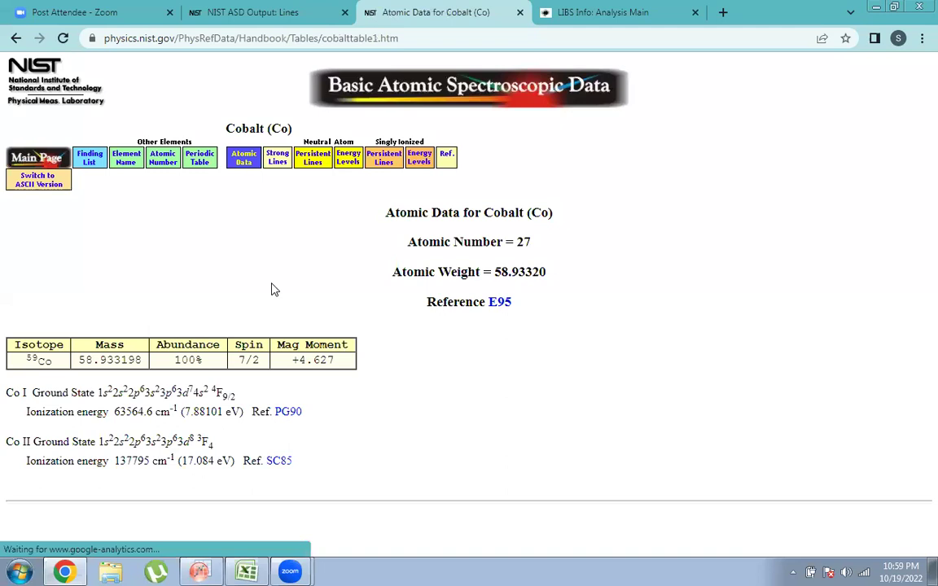
click(316, 162)
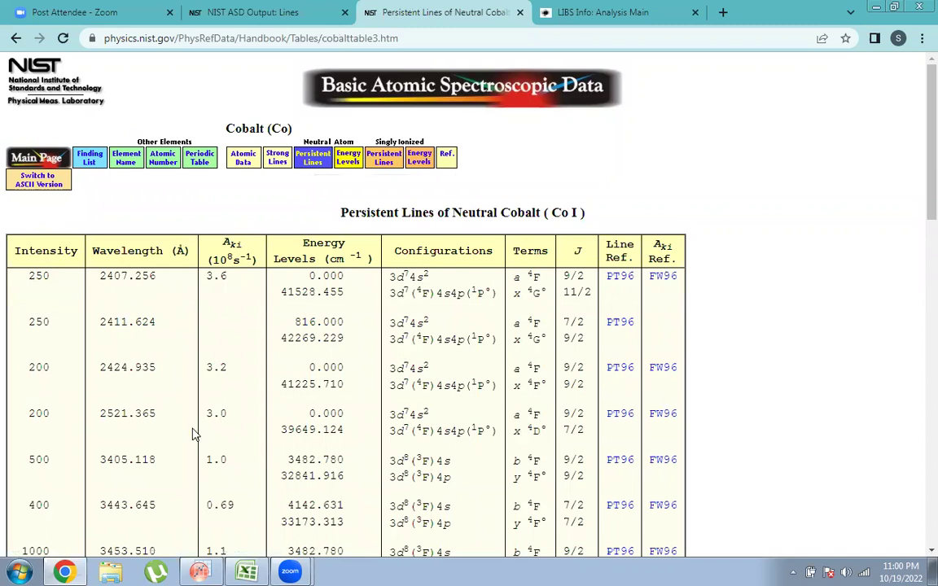
drag(915, 205, 915, 284)
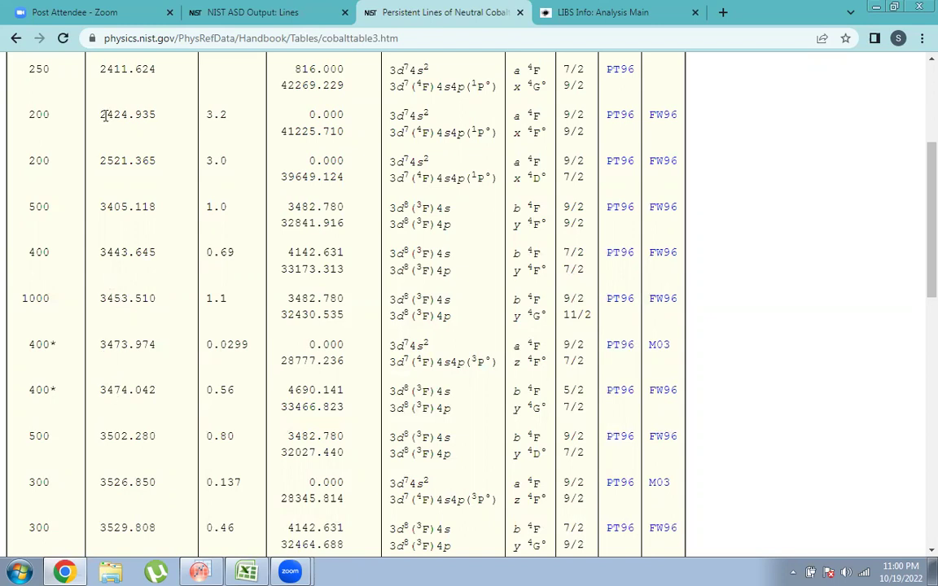
Switch to OriginPro and read the spectrum's coordinates at the small peak near 248 nm and at points down to about 239 nm
click(199, 571)
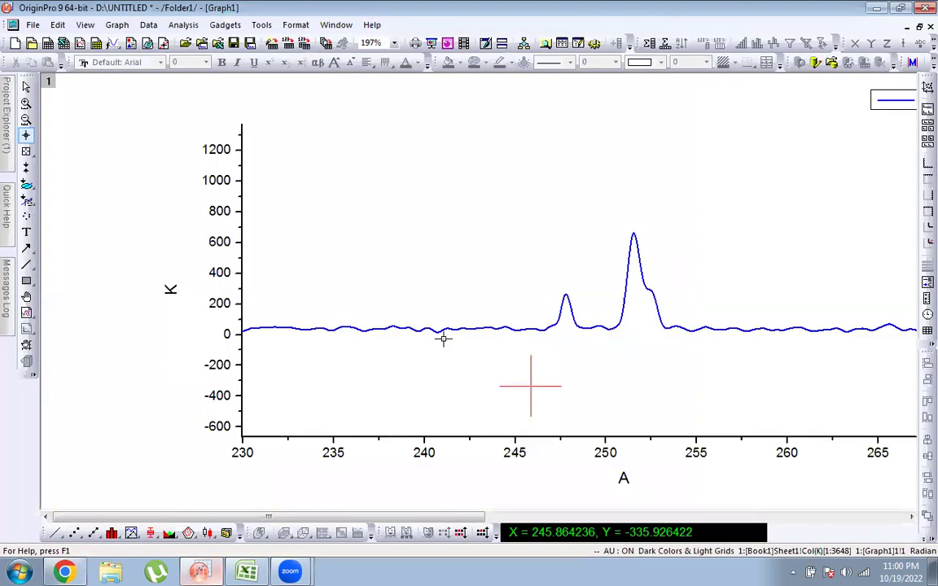
click(26, 135)
click(565, 289)
click(508, 321)
click(464, 318)
click(411, 322)
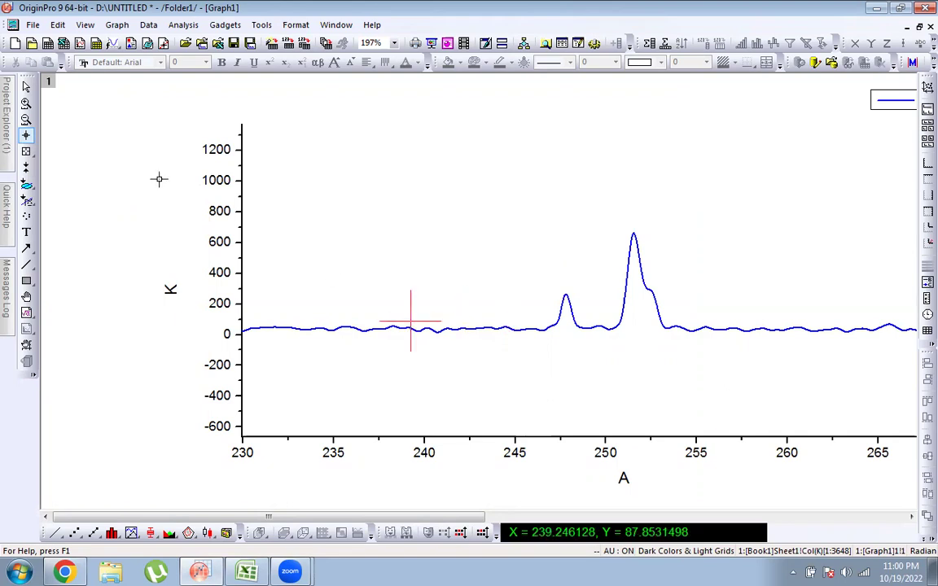
Restore the graph's full axes scale, then zoom in on the spectrum region from about 243 to beyond 340 nm
mouse_move(10, 114)
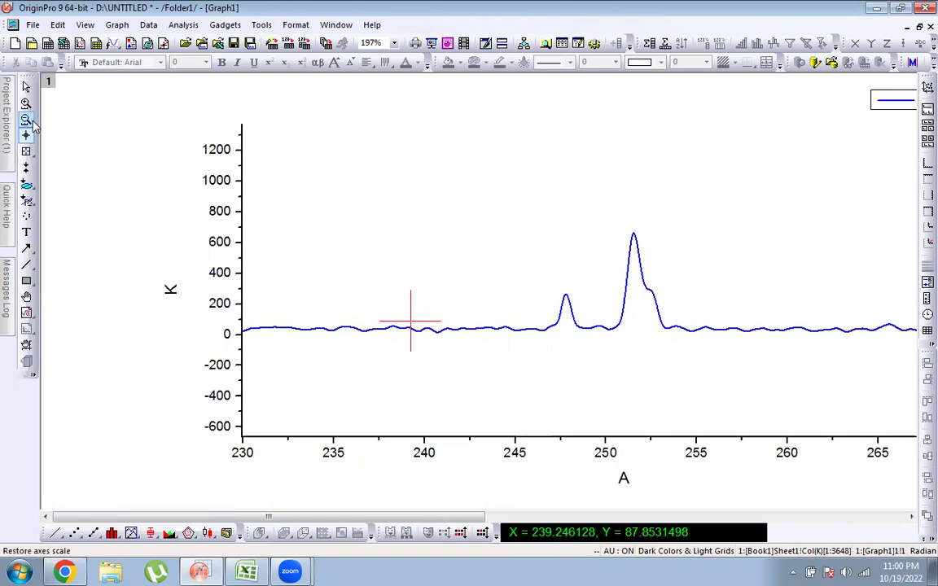
click(27, 120)
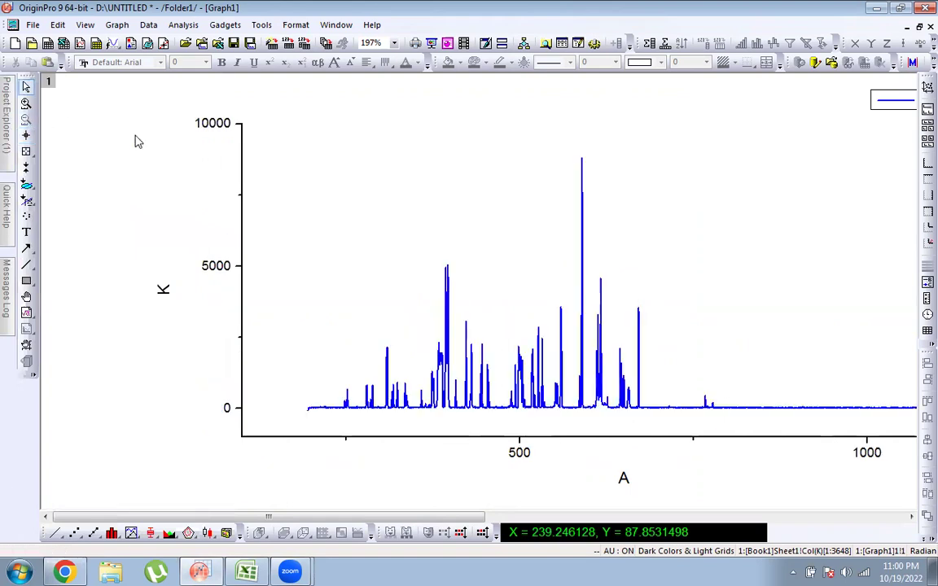
click(26, 102)
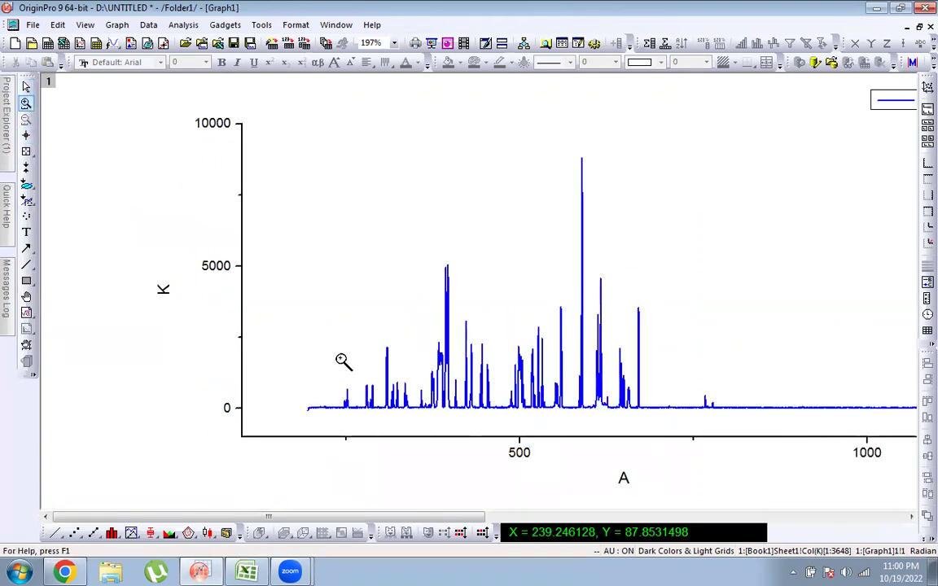
drag(341, 352, 418, 426)
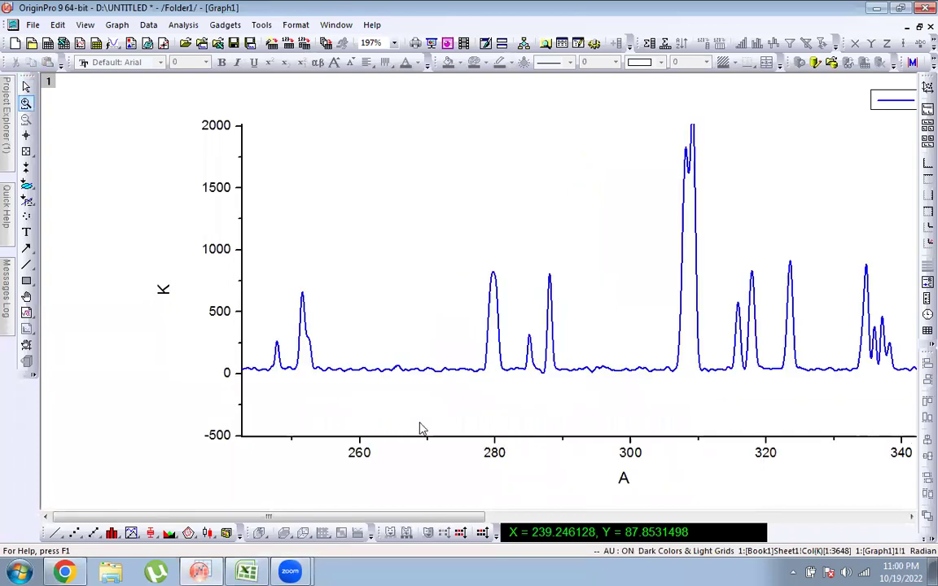
Read the spectrum's coordinates near 342 nm, then restore the axes scale and zoom in on the region from about 212 to 400 nm
click(26, 135)
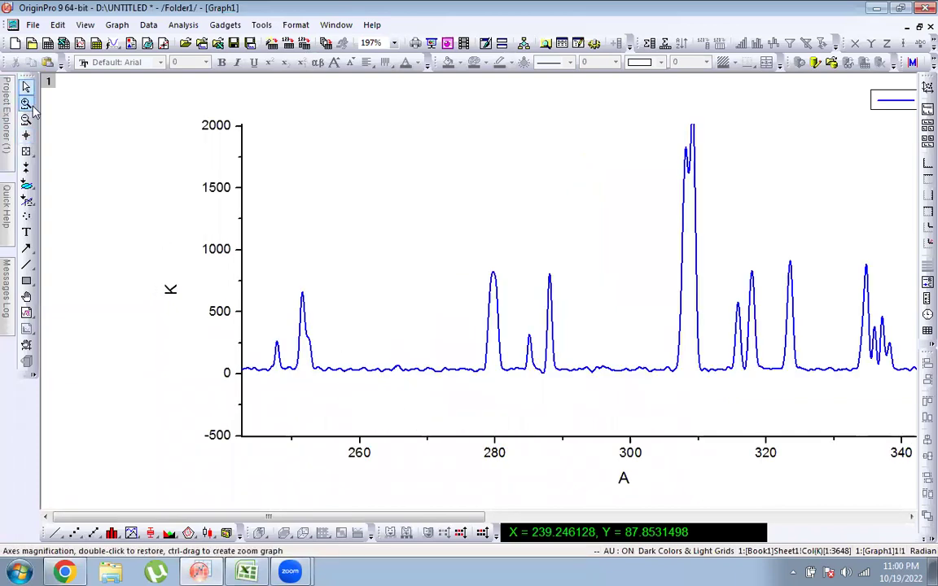
click(911, 367)
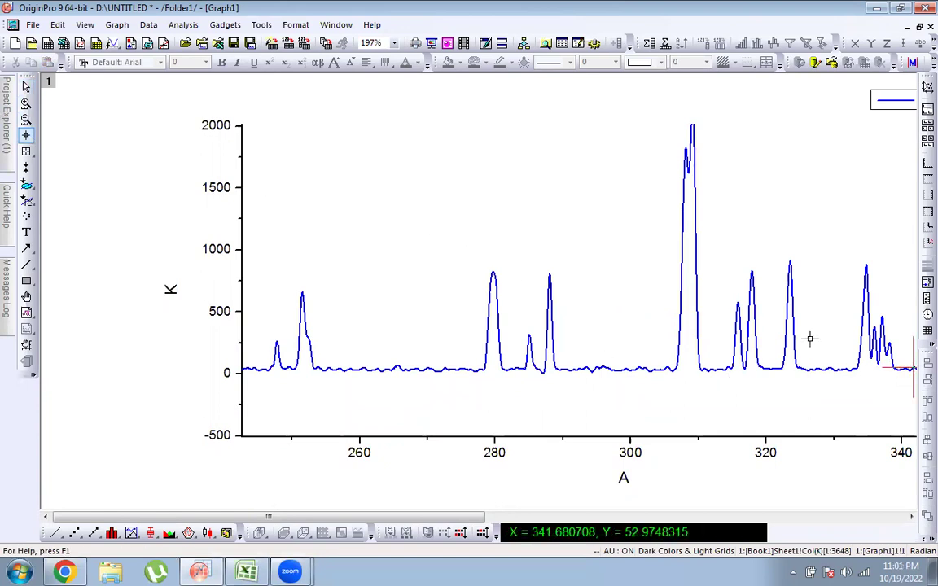
click(26, 119)
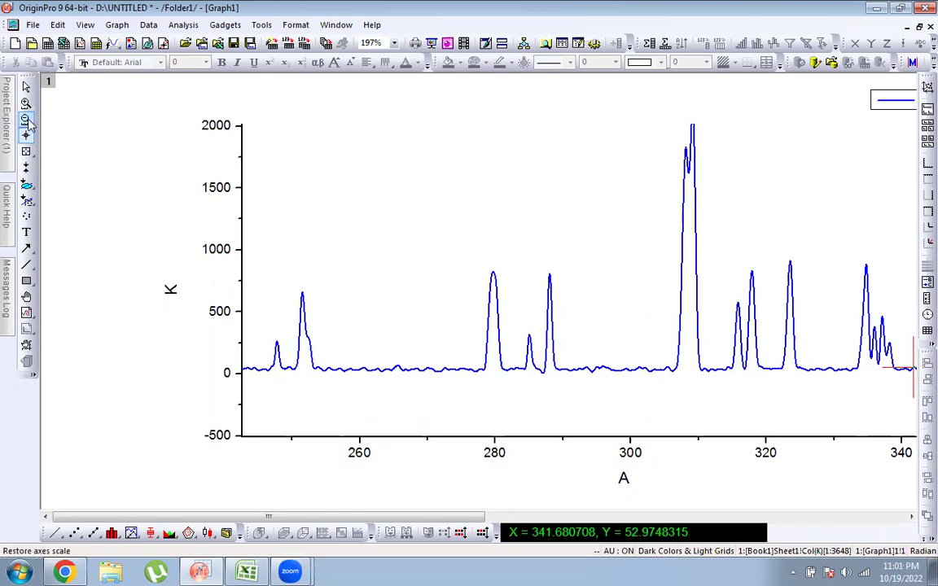
click(26, 103)
drag(322, 361, 468, 429)
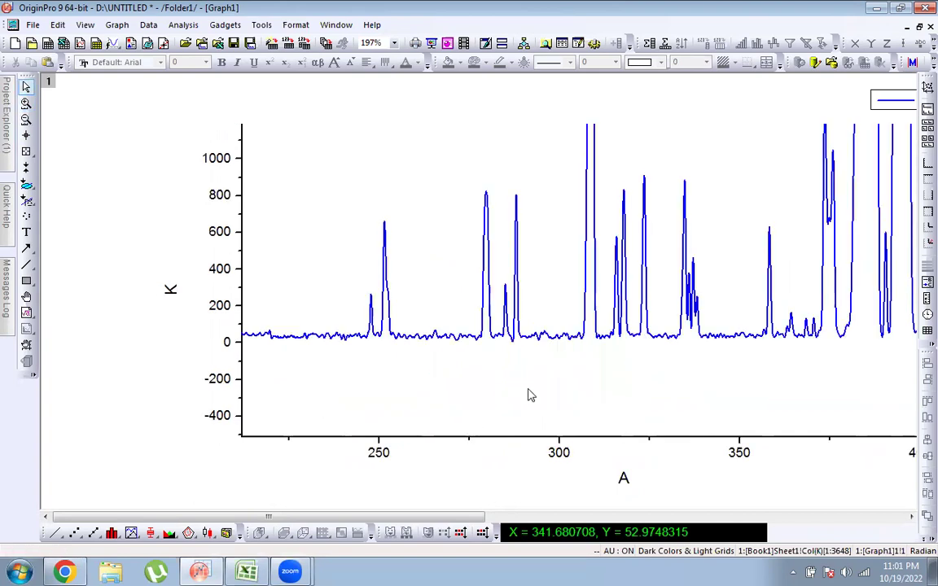
Read the coordinates at several points along the spectrum's baseline between about 343 and 354 nm
click(26, 136)
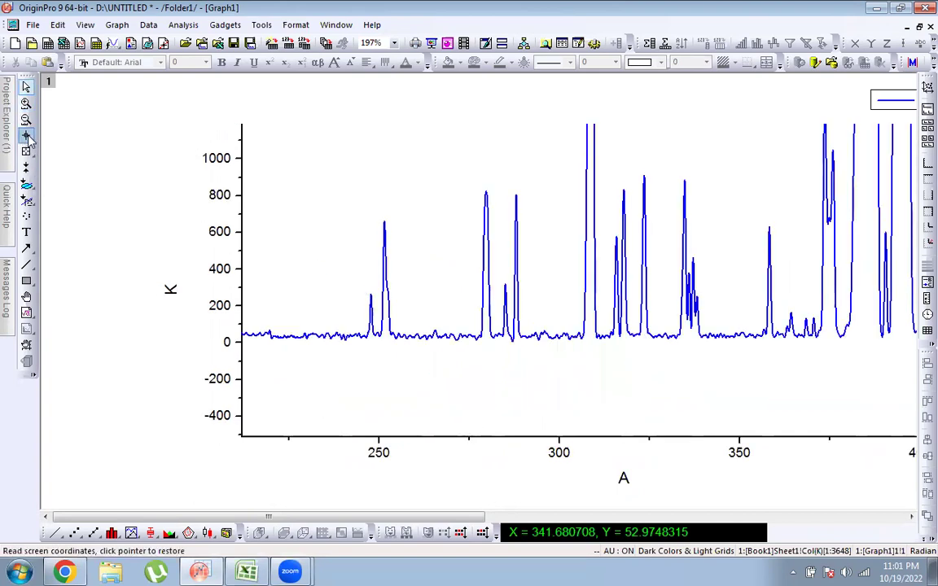
click(753, 331)
click(735, 332)
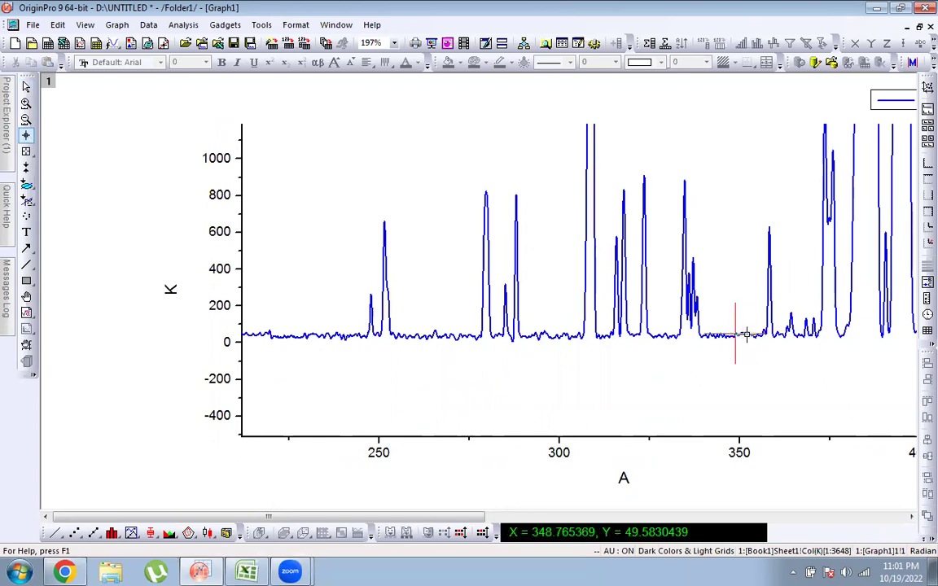
click(751, 335)
click(729, 336)
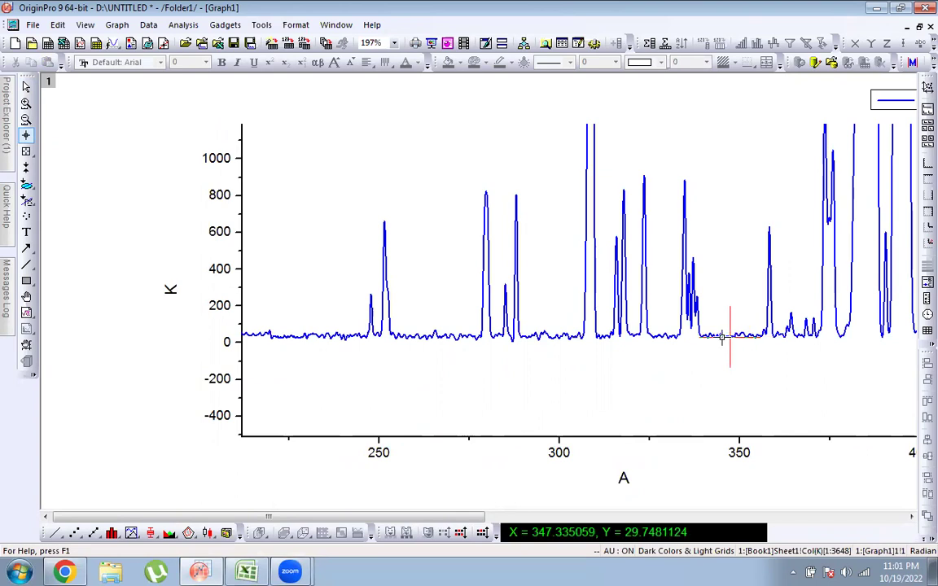
click(715, 334)
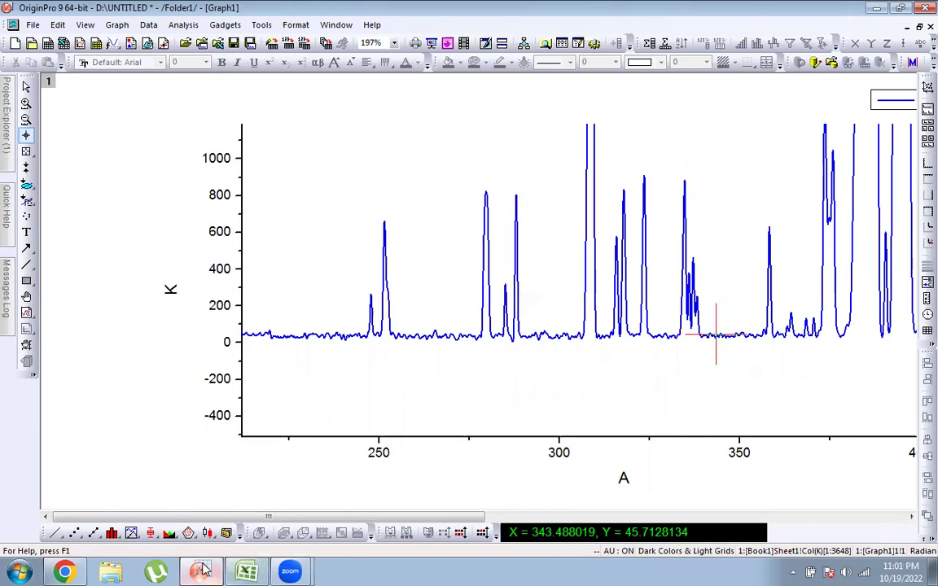
Switch to Chrome and open the cobalt analysis from the LIBS Info element table
click(79, 568)
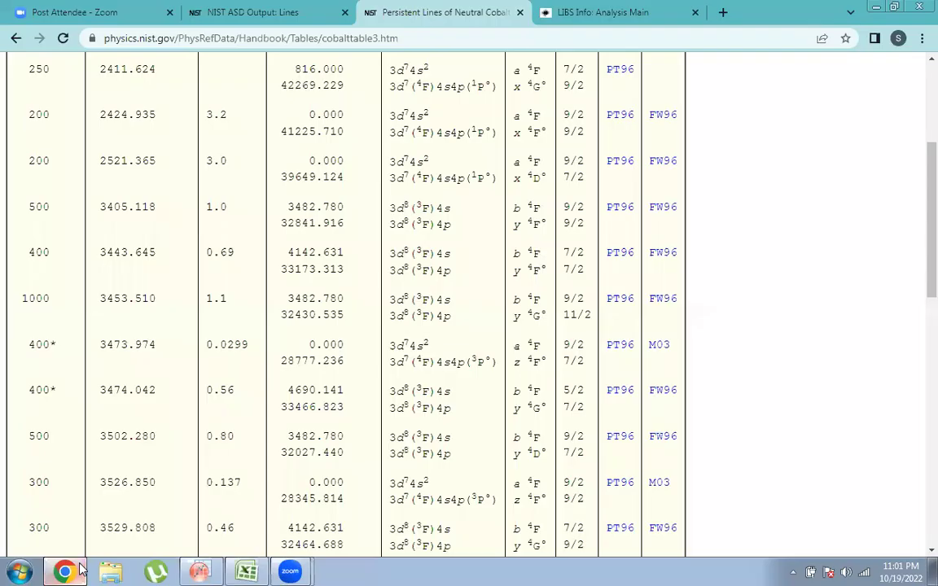
click(640, 8)
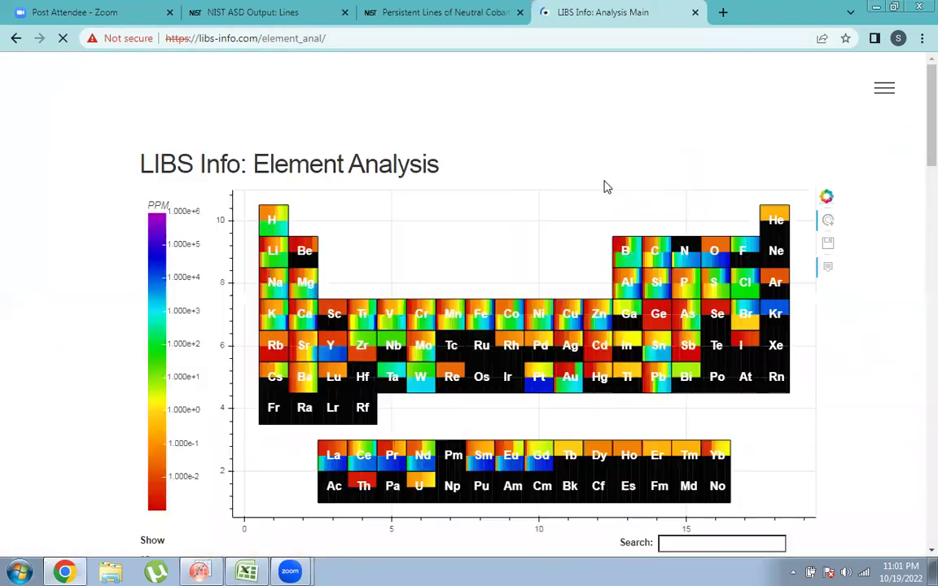
click(510, 320)
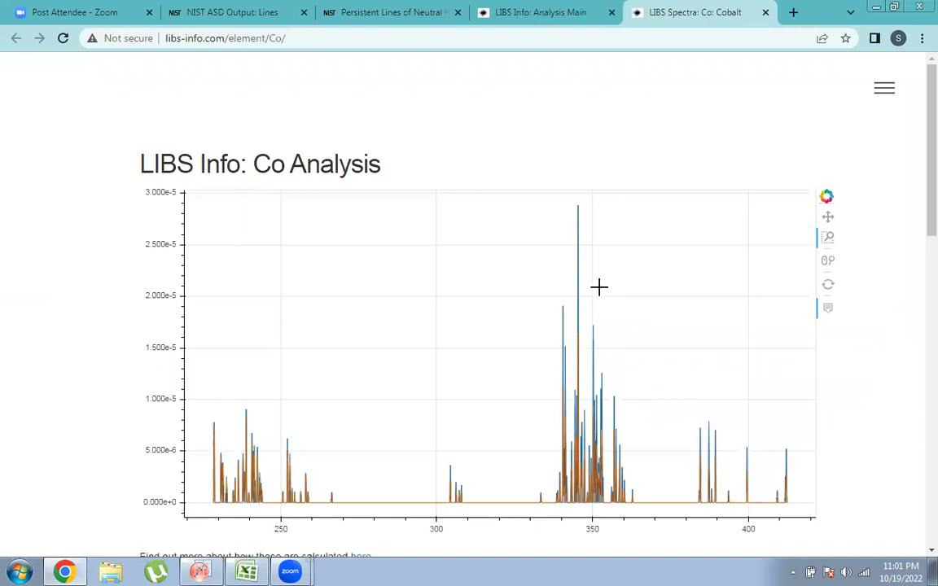
Zoom in on the cobalt spectrum from about 297 to 316 nm, read the labels of its peaks, and reset the plot
drag(426, 441, 485, 513)
mouse_move(429, 445)
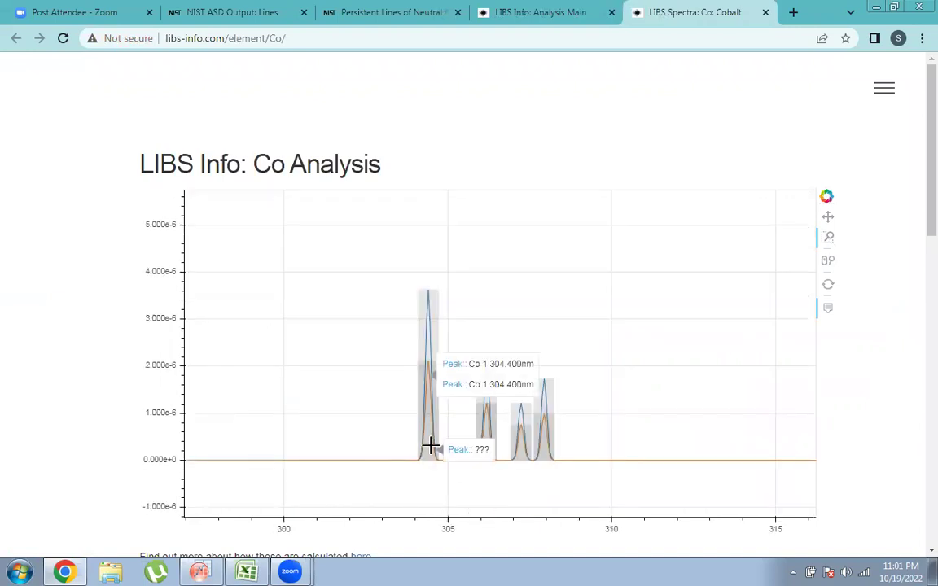
mouse_move(487, 448)
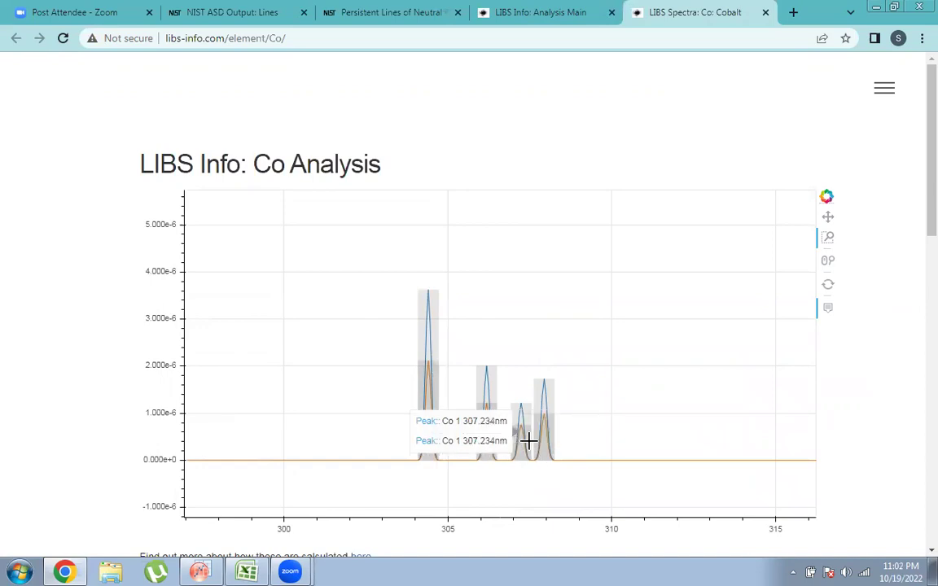
mouse_move(544, 440)
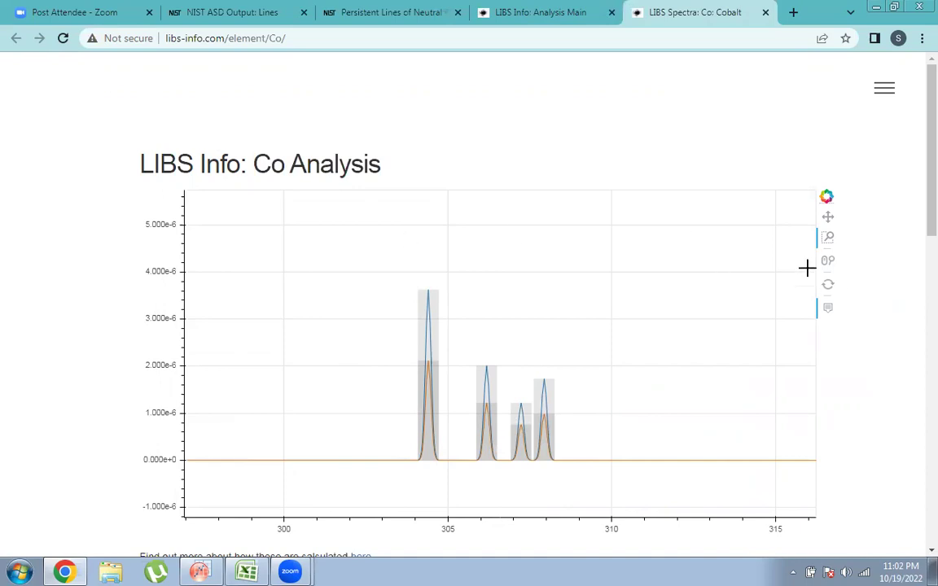
click(827, 285)
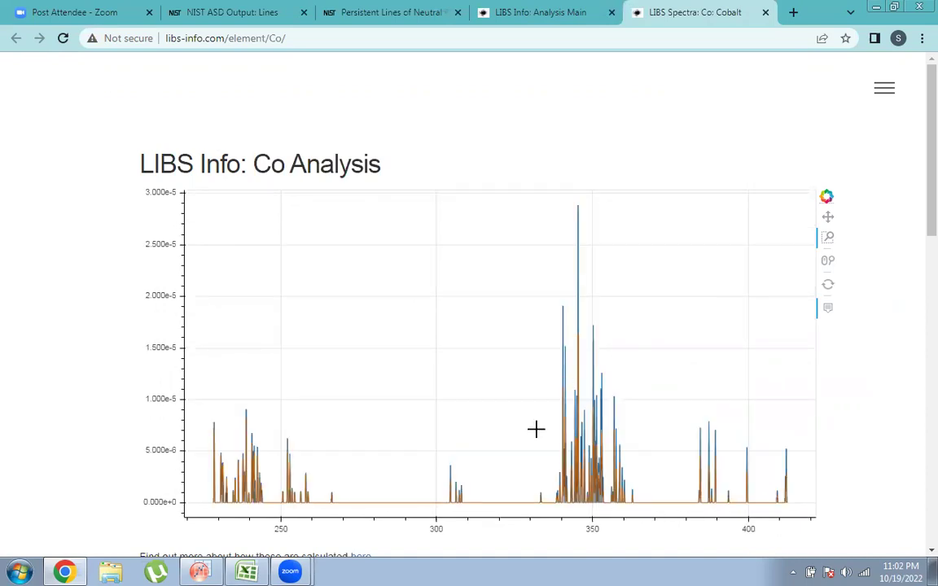
Examine the cobalt spectrum at the peak near 266 nm, between about 263 and 314 nm, and from about 341 to 363 nm, resetting the plot each time
drag(325, 486, 350, 521)
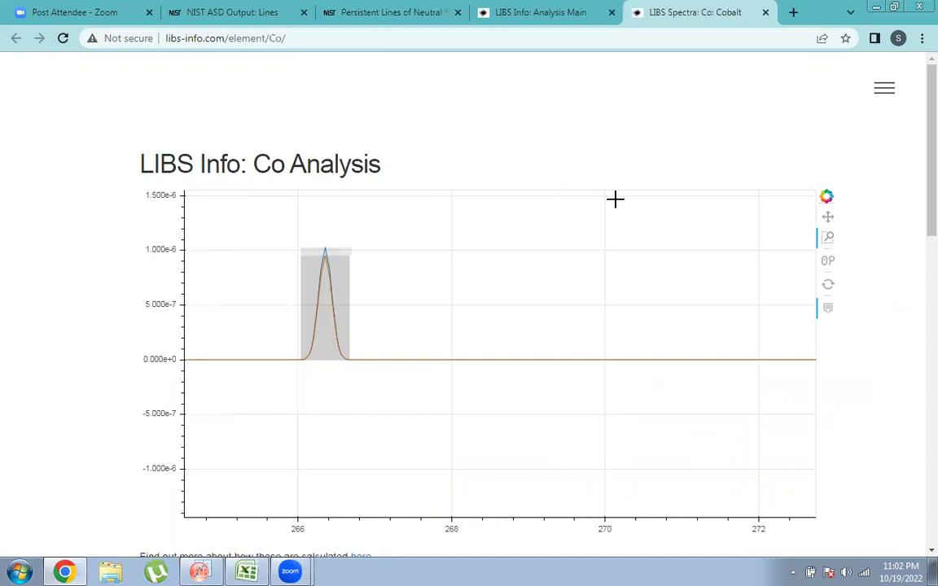
click(827, 285)
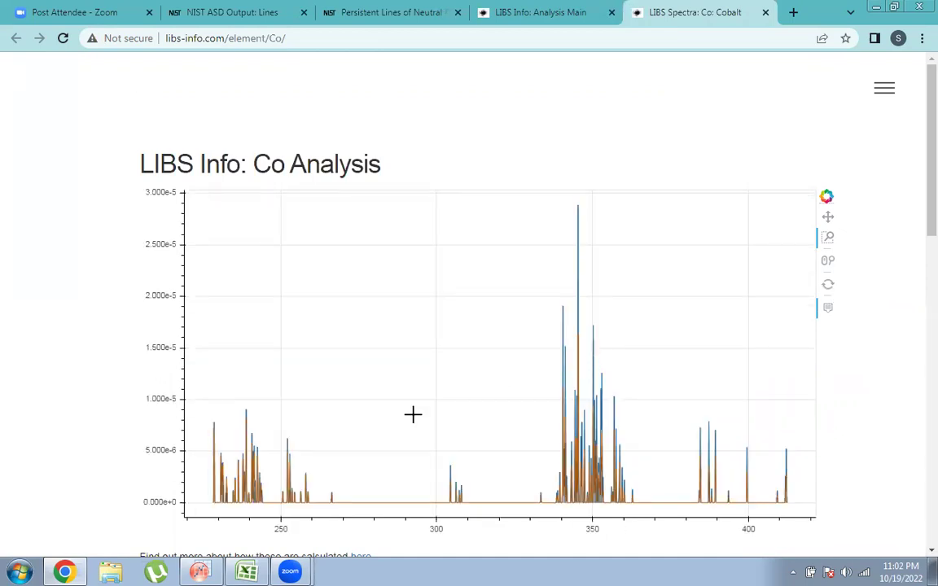
drag(321, 469, 478, 510)
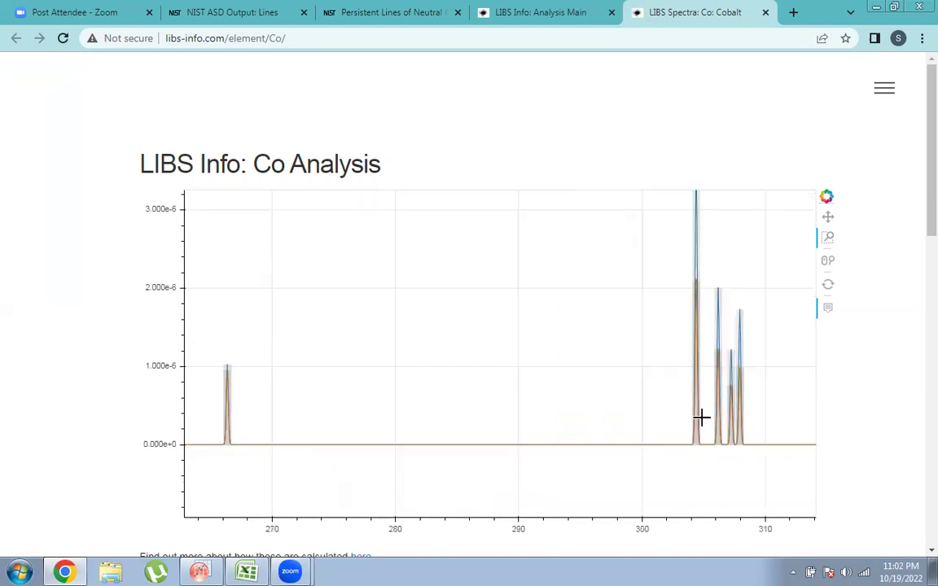
mouse_move(697, 417)
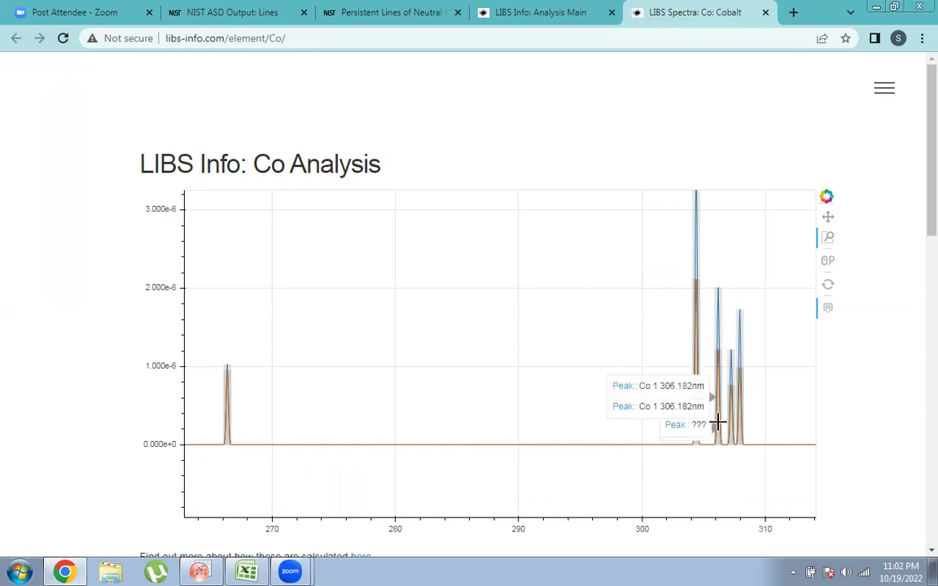
click(827, 284)
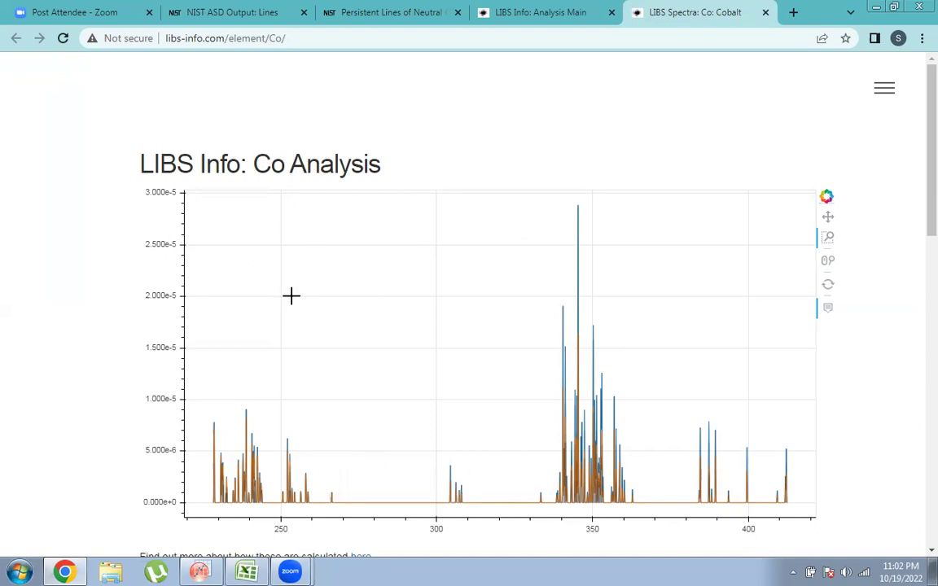
drag(564, 203, 627, 497)
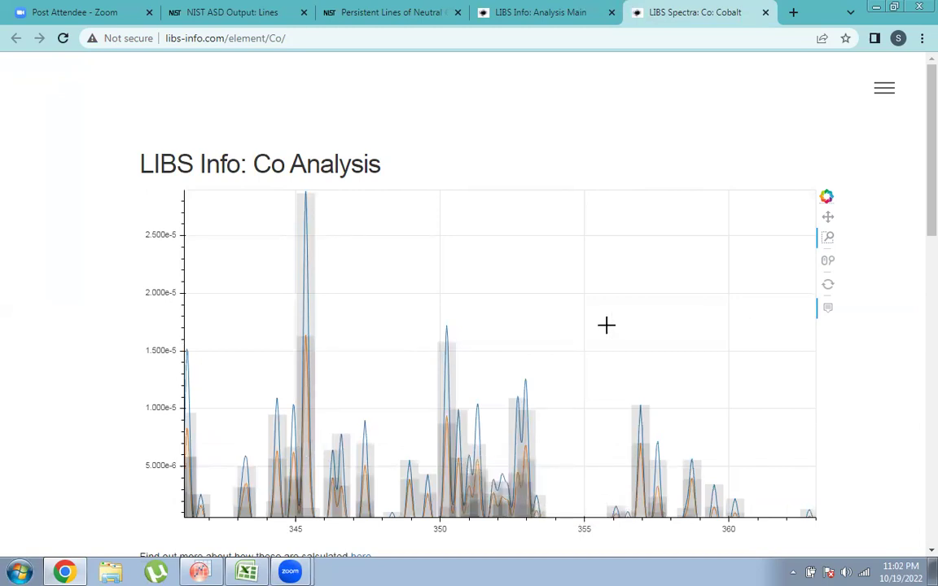
click(830, 295)
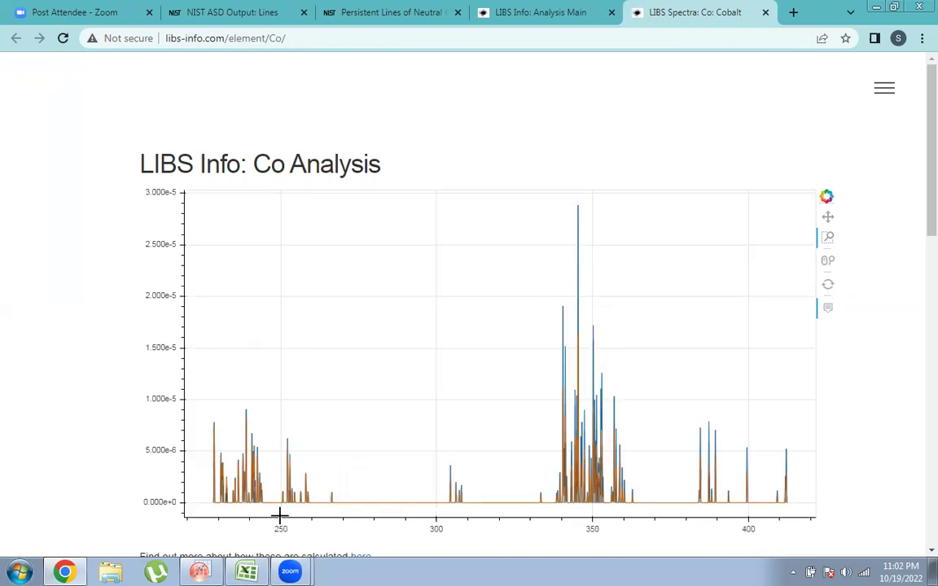
Switch to Excel and remove Co from the element list in A1, leaving Ag, Ni, W and C
click(248, 571)
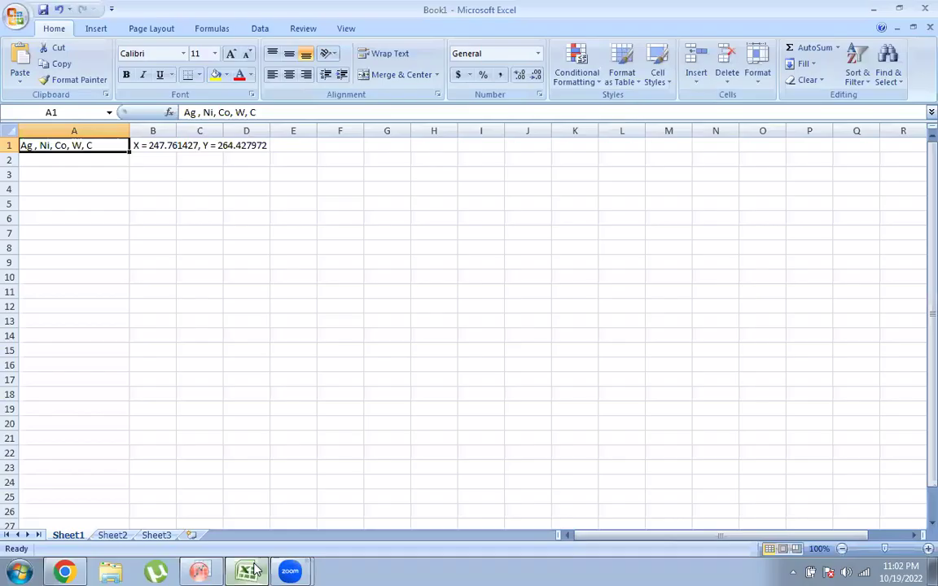
double_click(65, 145)
key(BackSpace)
key(Delete)
key(Delete)
key(Delete)
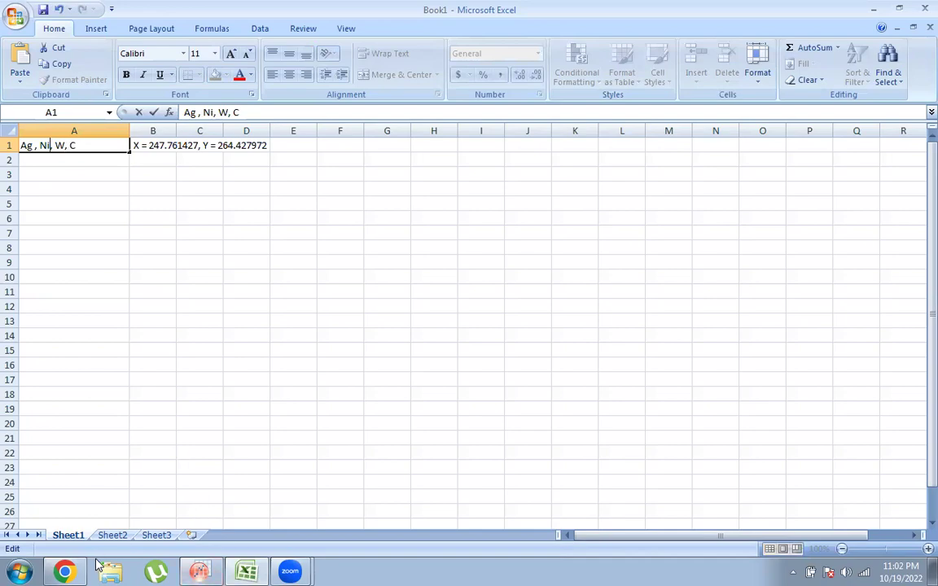
Switch to Chrome, return to the NIST periodic table, and open the neutral-atom persistent lines of silver
click(65, 571)
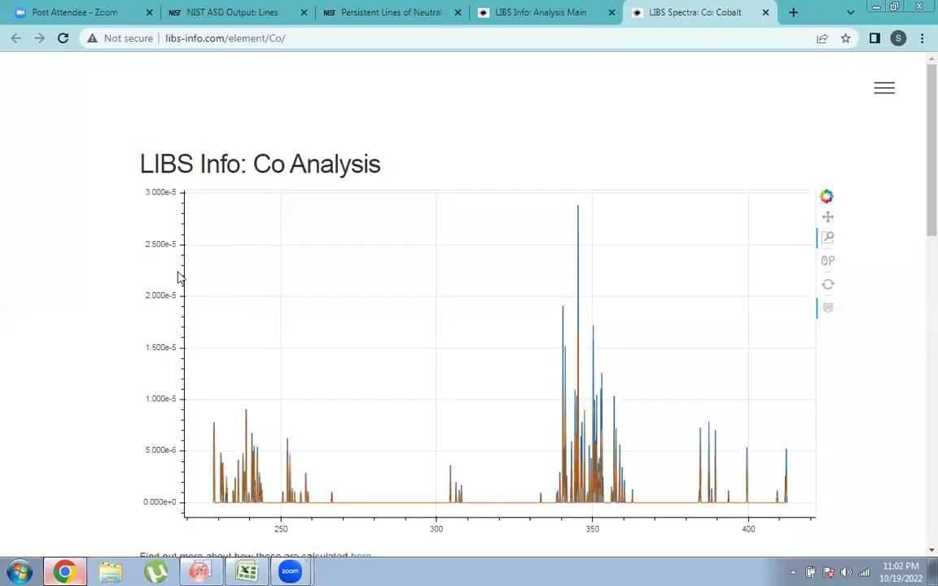
click(362, 19)
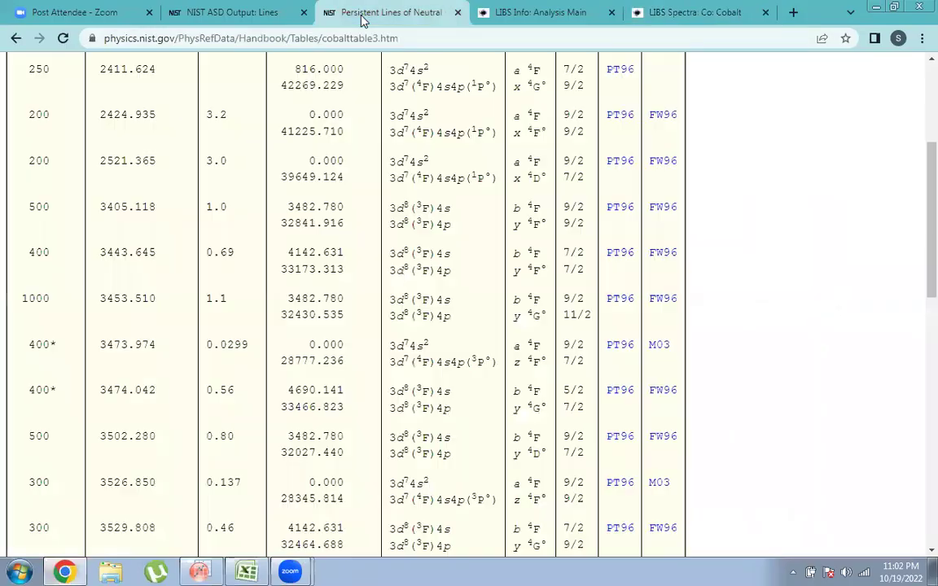
click(15, 39)
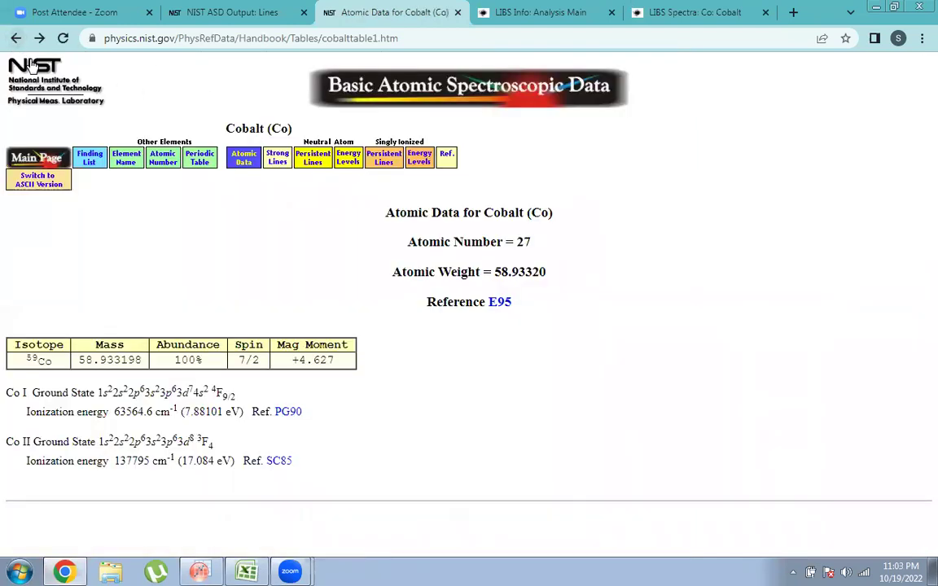
click(16, 38)
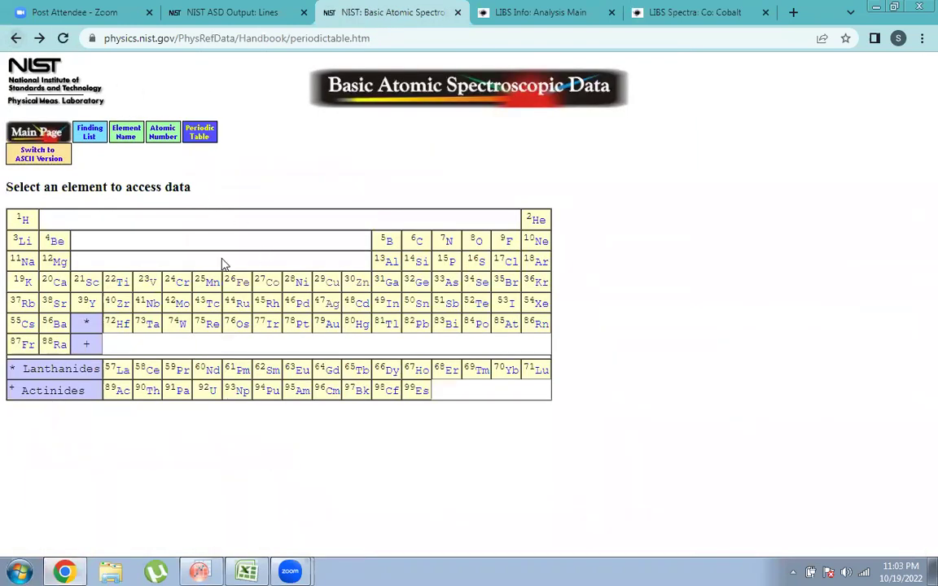
click(333, 307)
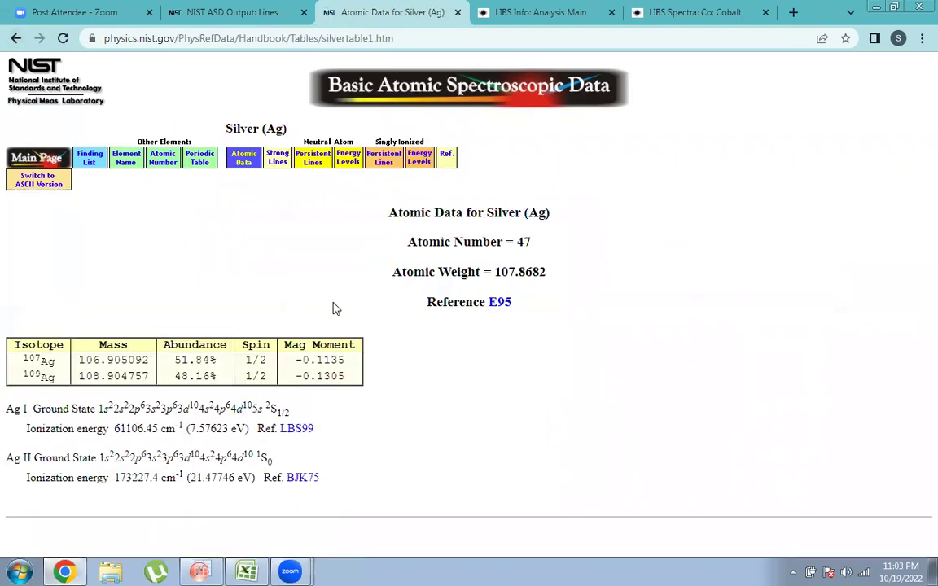
click(315, 160)
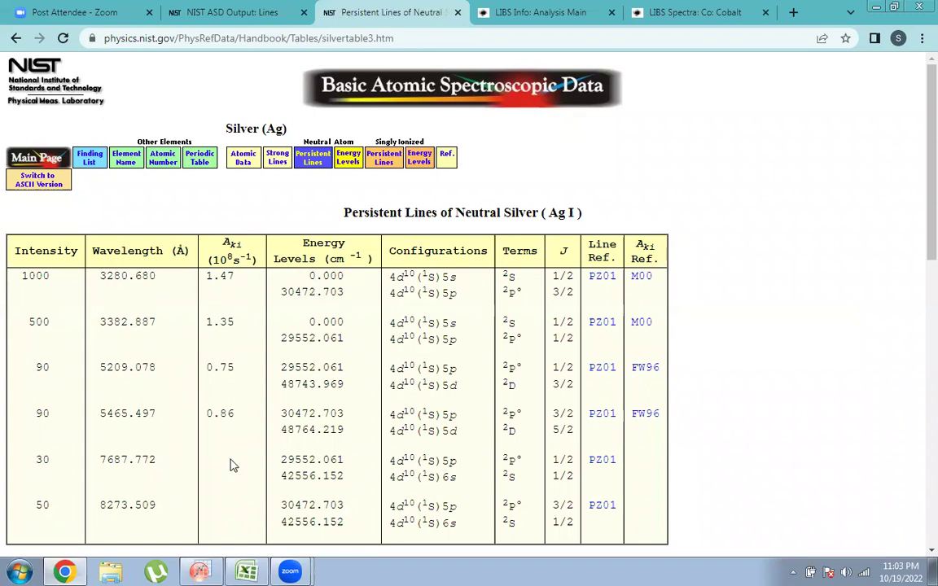
Switch to OriginPro and read the spectrum's baseline near 306, 322, 326, 329 and 333 nm to check for silver lines
key(alt+Tab)
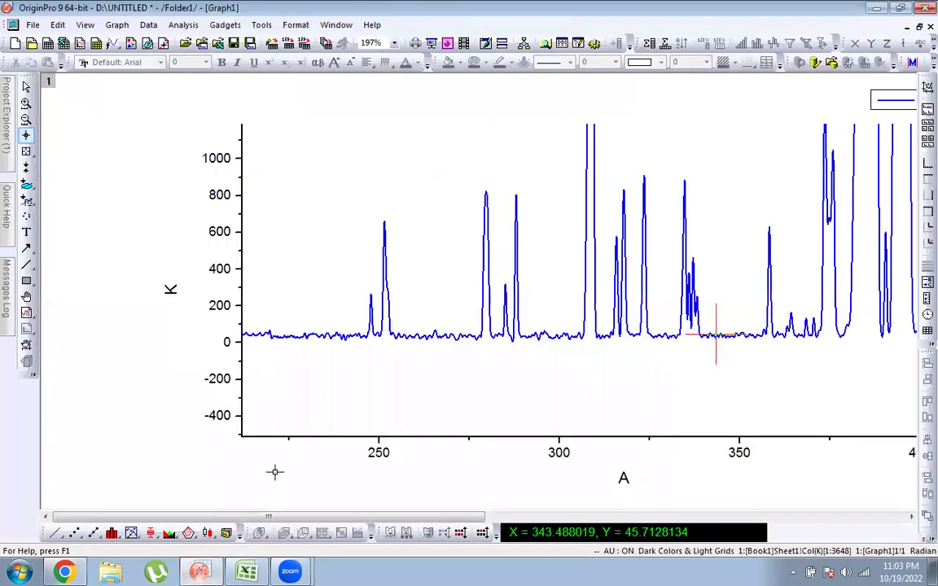
click(196, 570)
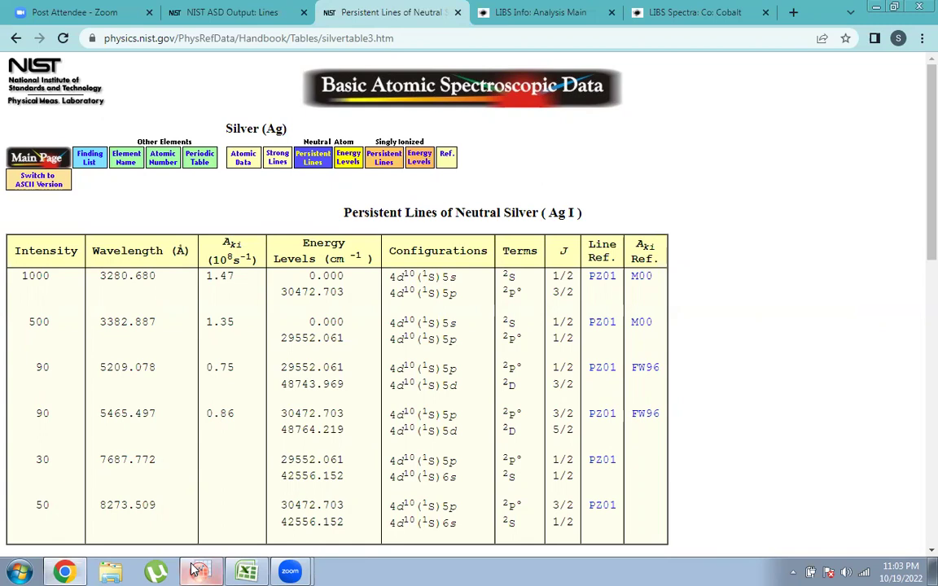
click(195, 570)
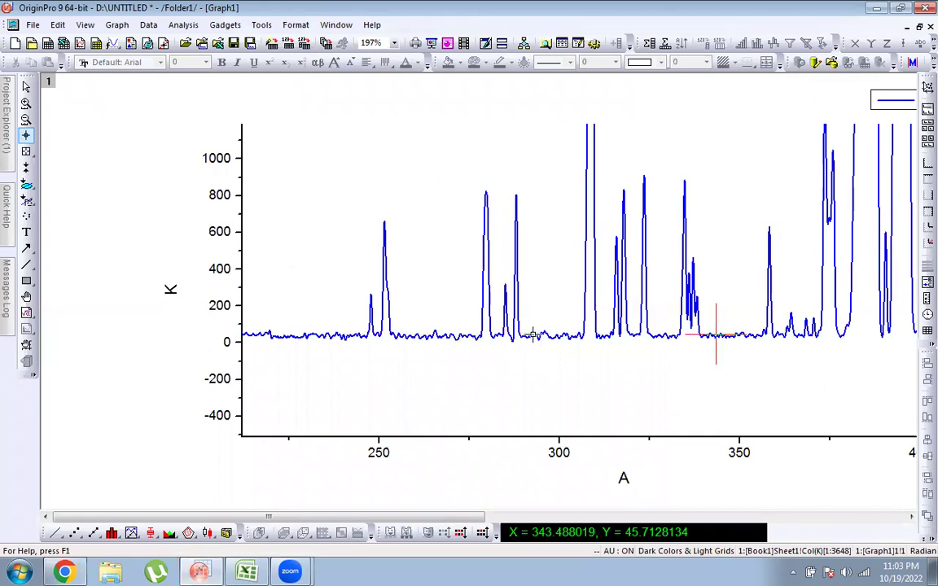
drag(536, 335, 580, 341)
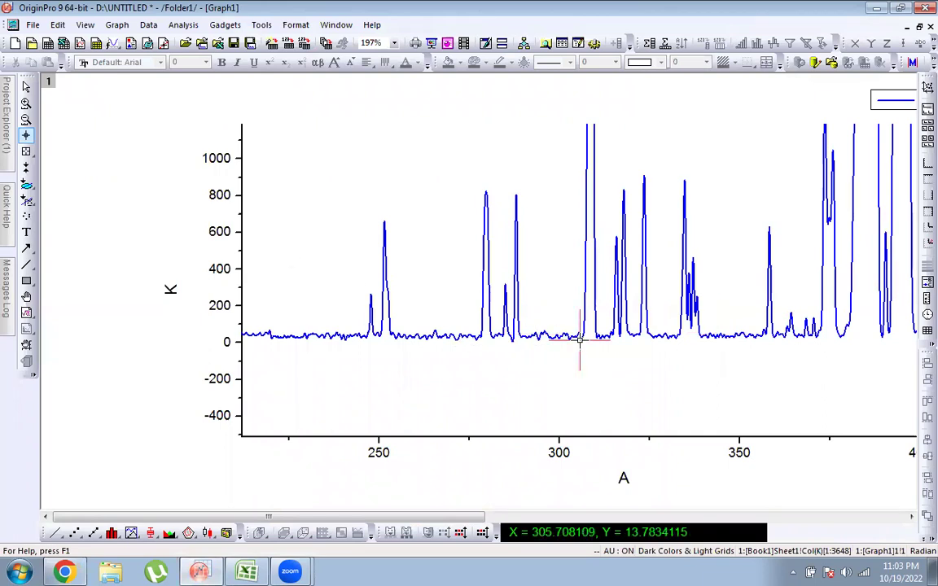
click(638, 335)
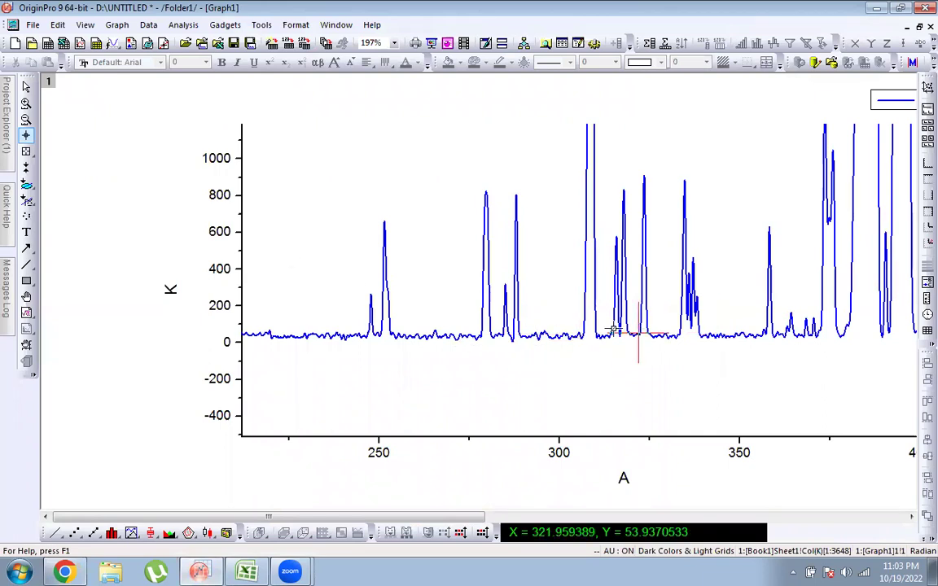
click(654, 333)
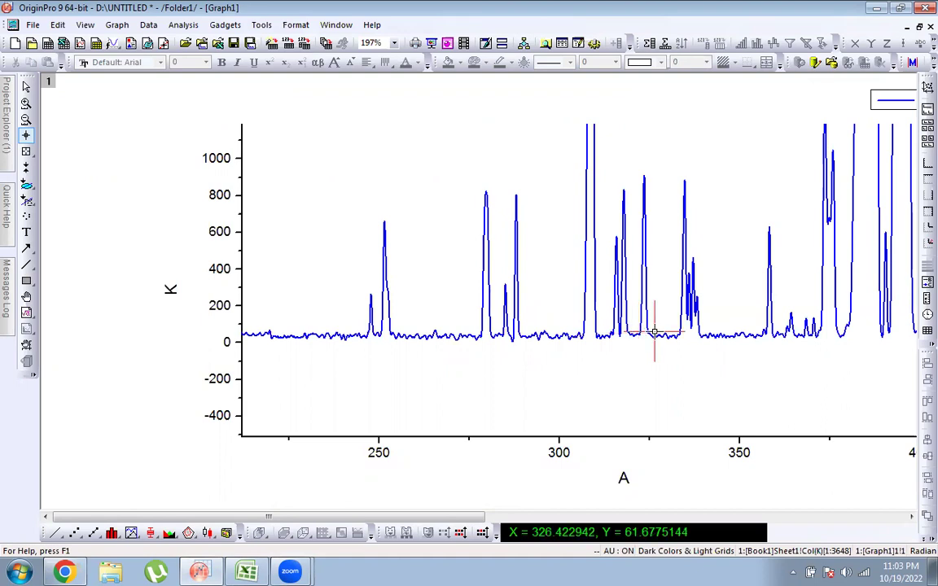
click(663, 333)
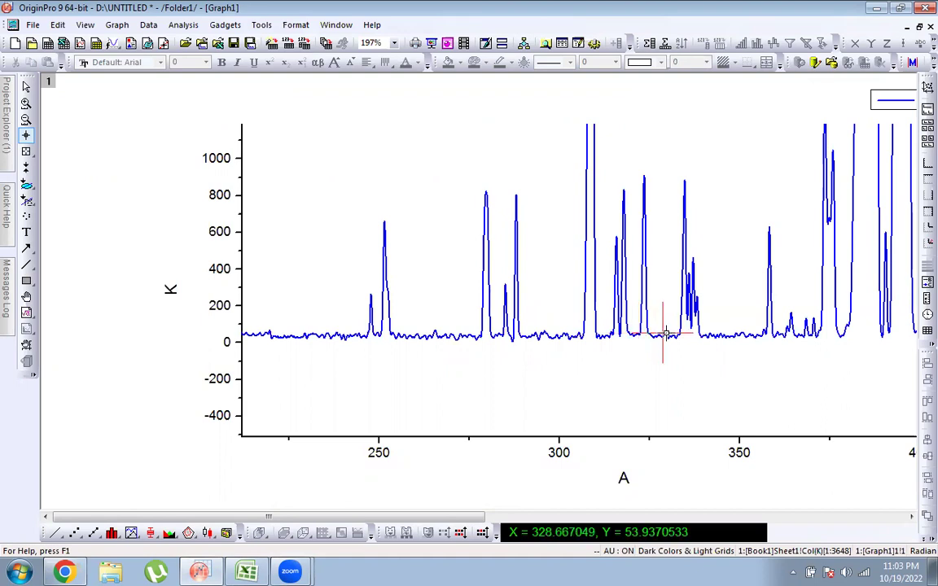
click(668, 334)
click(677, 334)
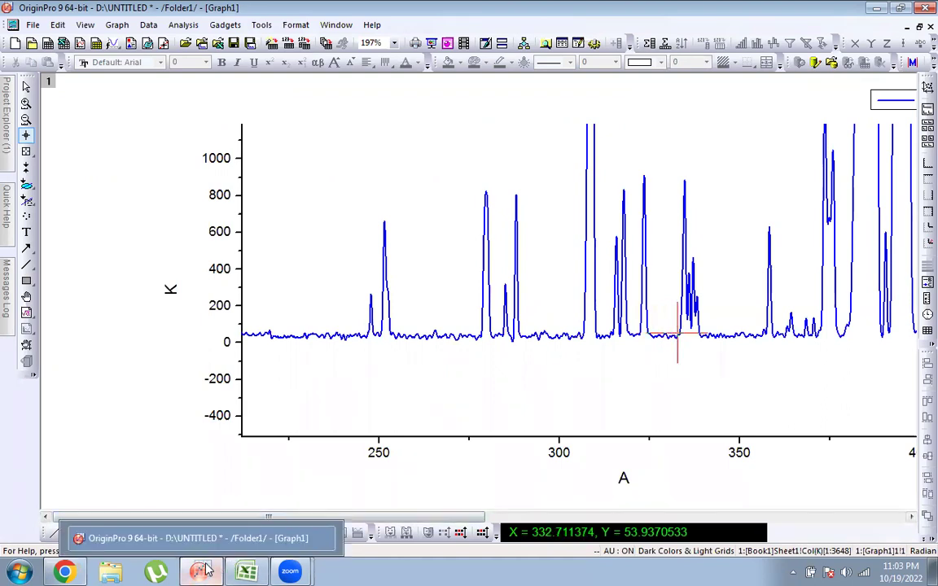
Switch to Chrome, replace the cobalt page with LIBS Info's silver spectrum, examine its peaks between about 319 and 365 nm, and reset the plot
click(69, 572)
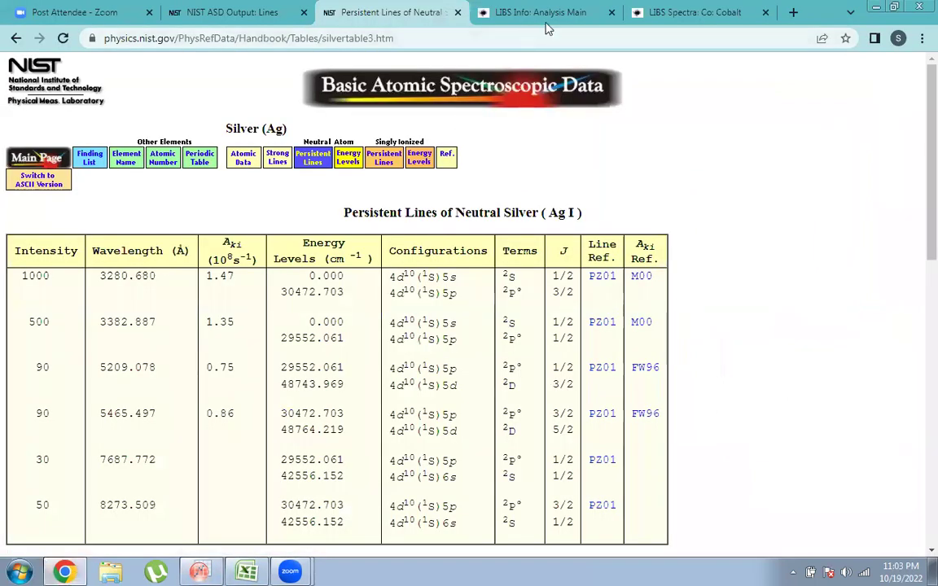
click(664, 11)
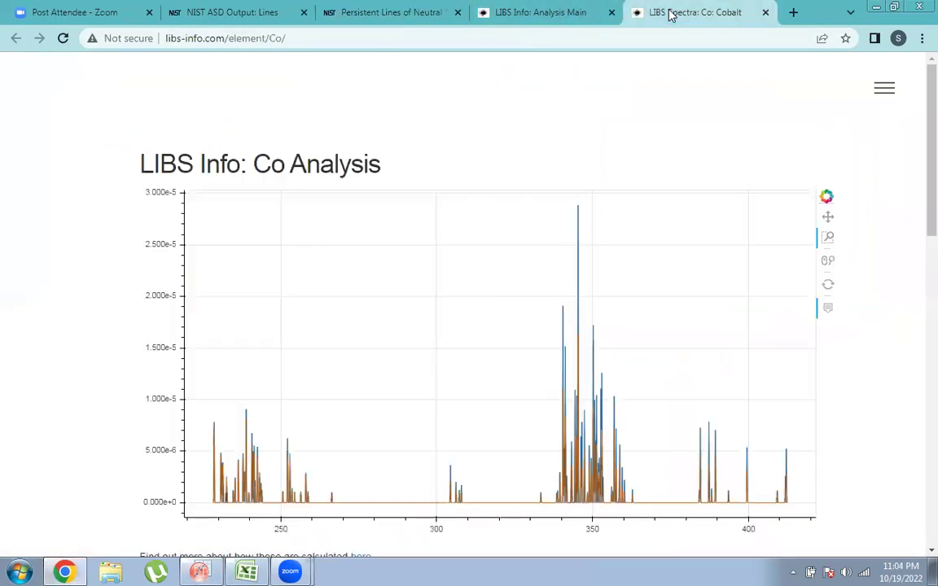
click(765, 13)
mouse_move(502, 297)
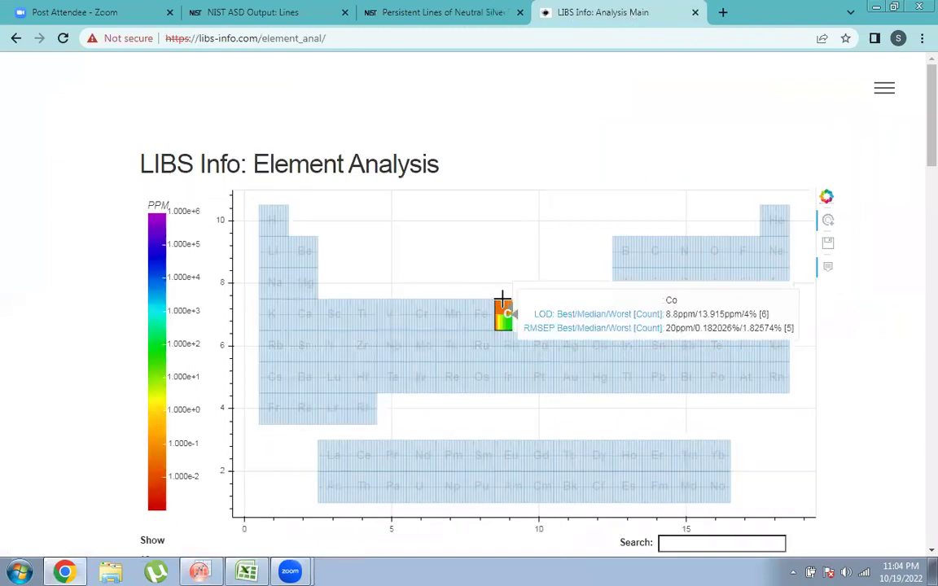
click(566, 344)
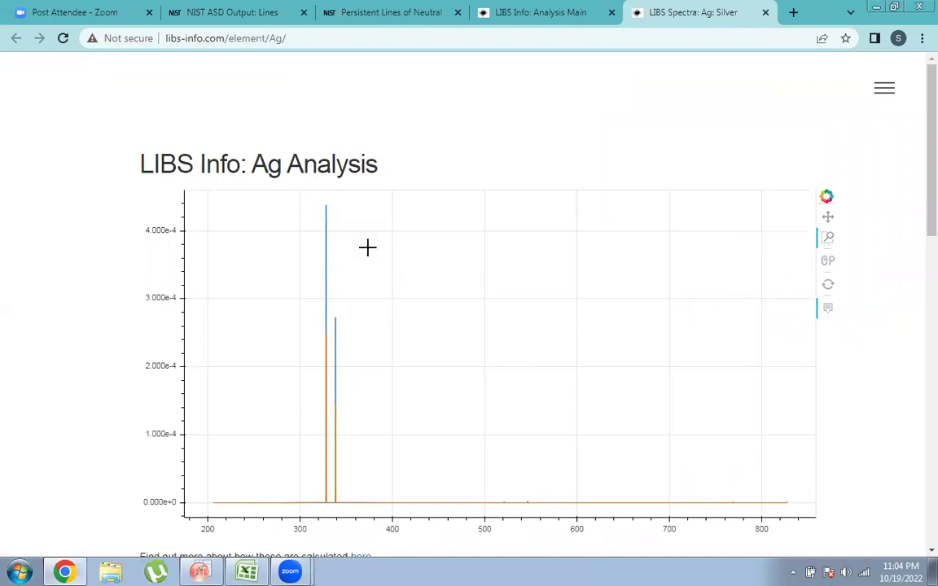
drag(316, 200, 362, 544)
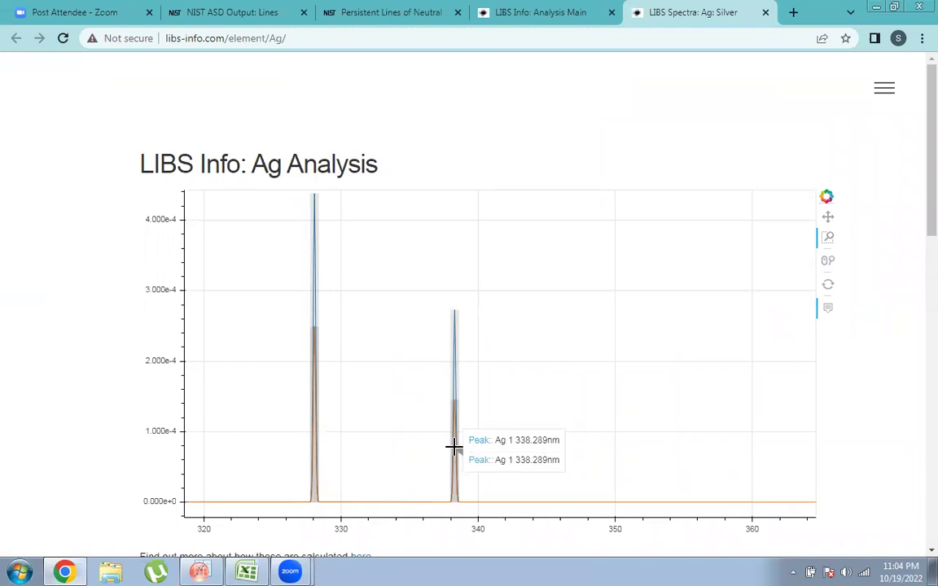
click(826, 291)
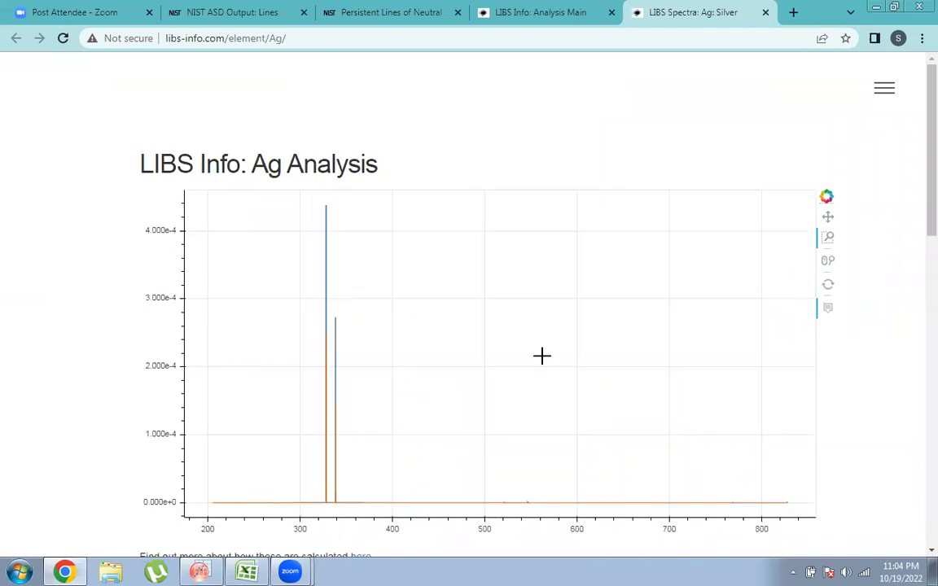
Switch to Excel and remove Ag from the element list in A1, leaving Ni, W and C
click(248, 572)
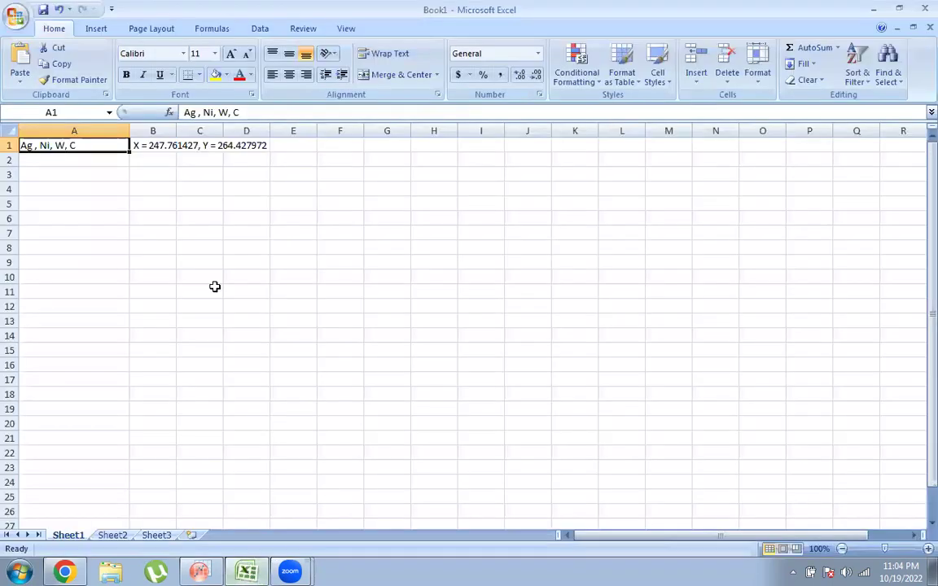
double_click(31, 146)
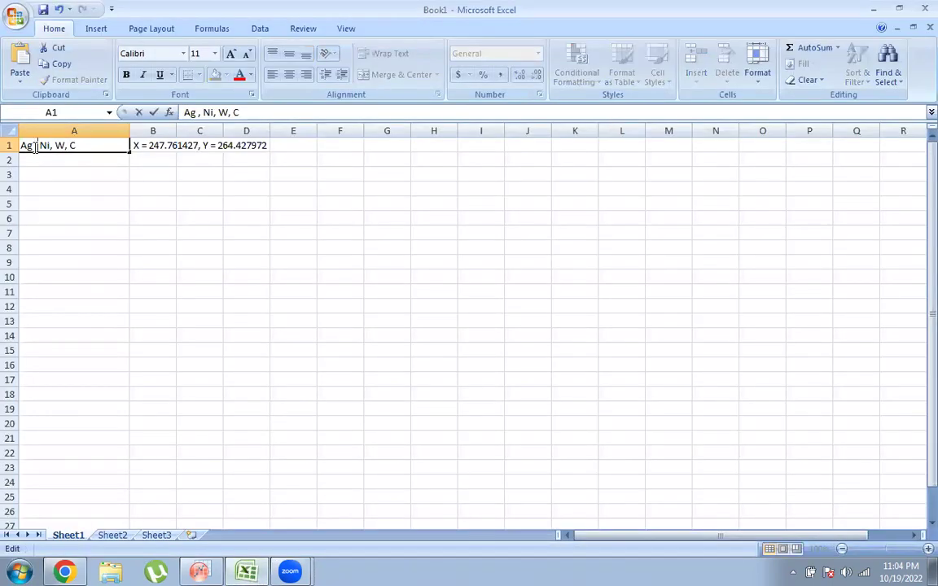
key(Delete)
key(Delete)
key(BackSpace)
key(BackSpace)
key(Delete)
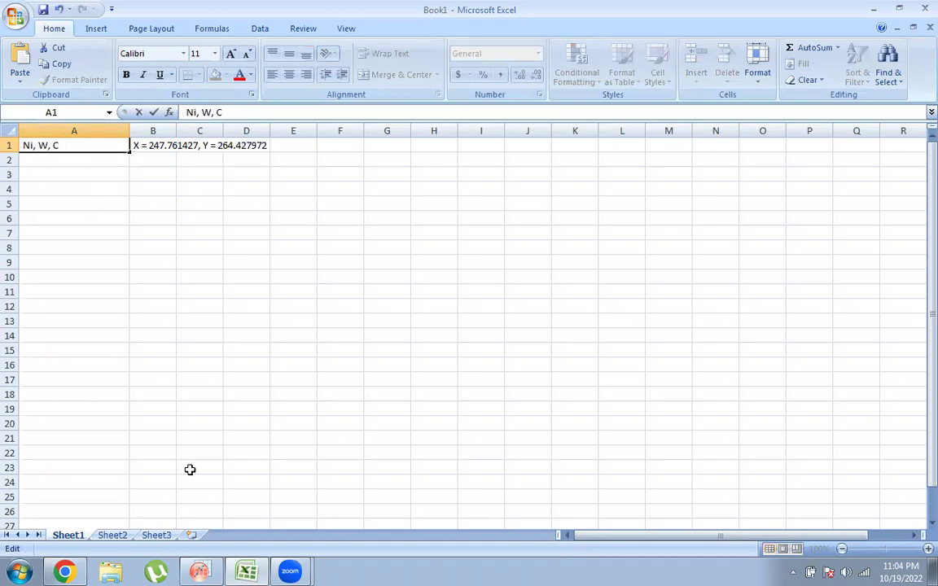
Switch to Chrome, return to the NIST periodic table, and examine the neutral-atom persistent lines of nickel
click(65, 570)
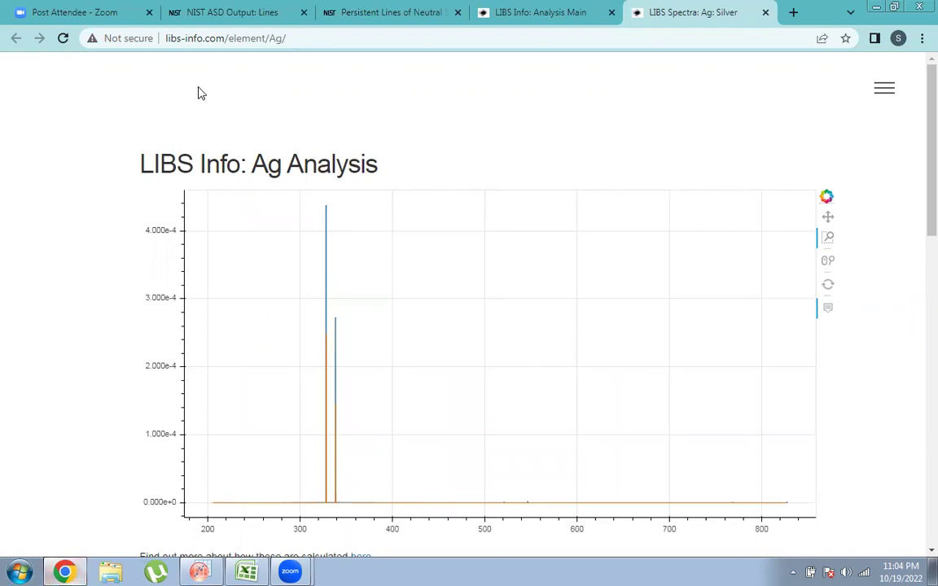
click(381, 10)
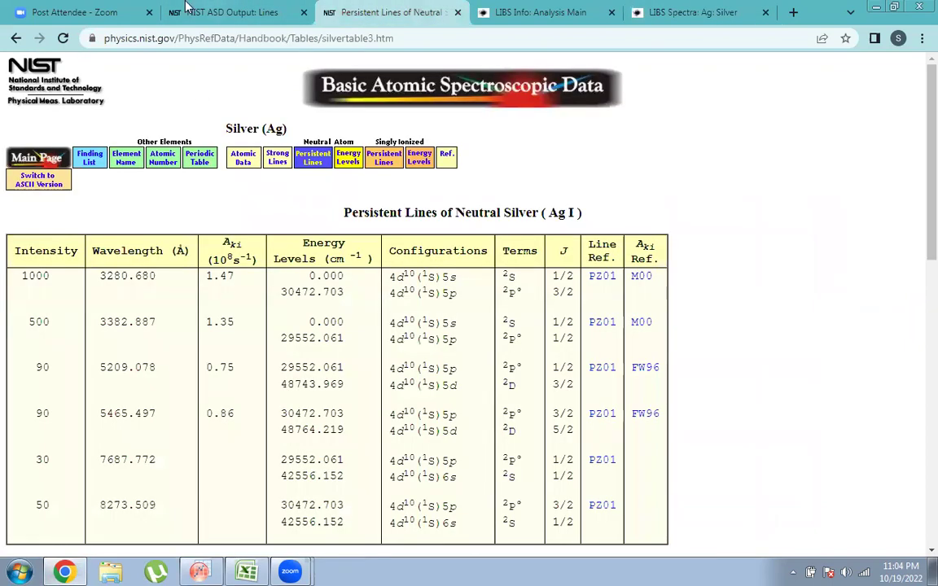
click(16, 41)
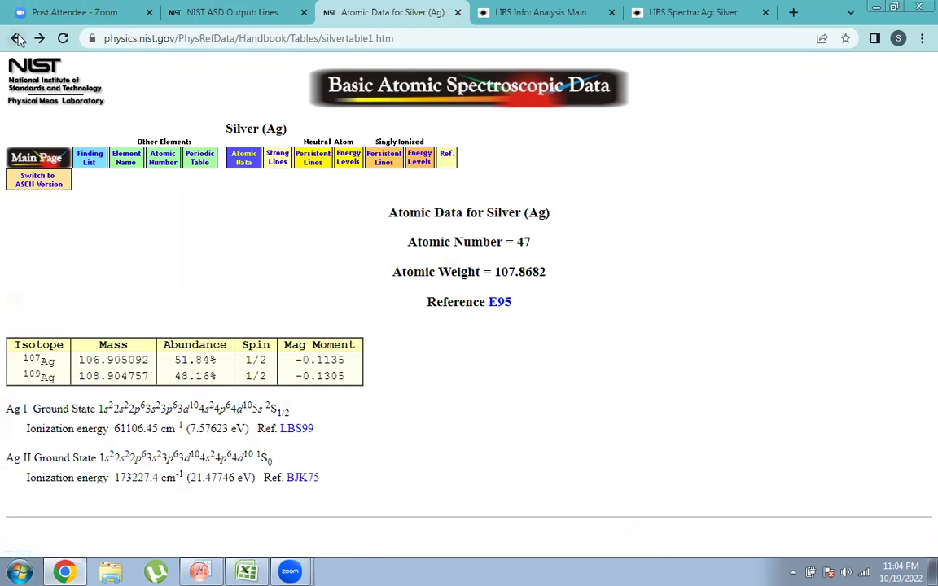
click(16, 40)
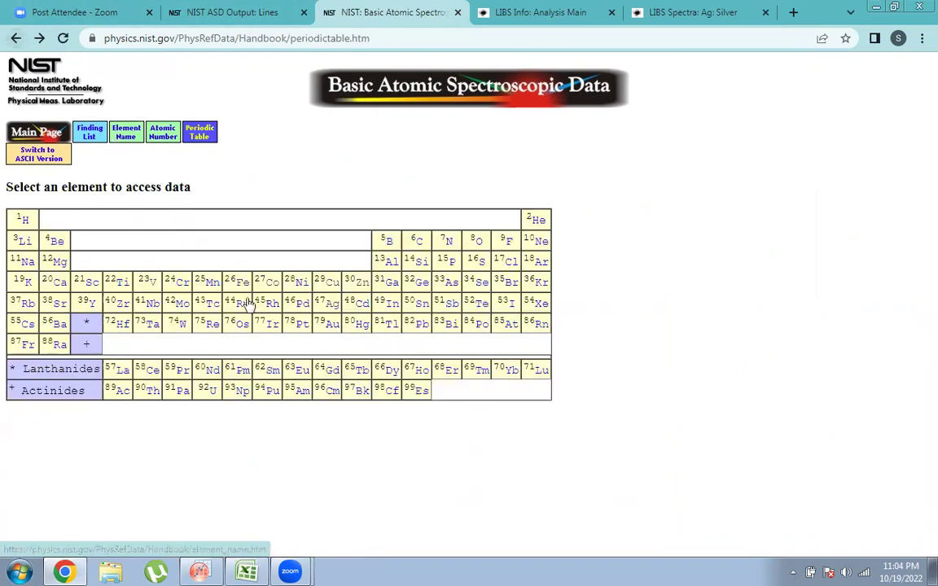
click(298, 286)
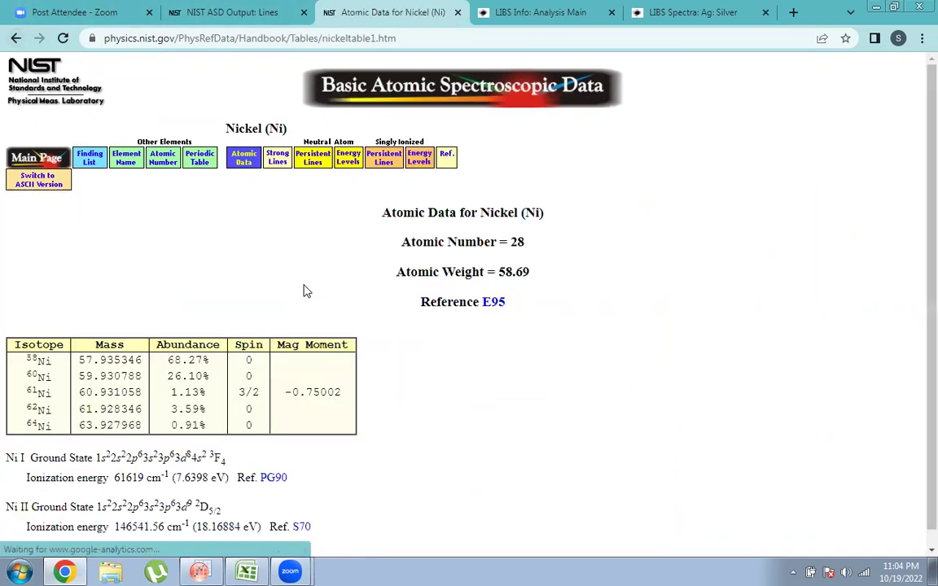
click(316, 166)
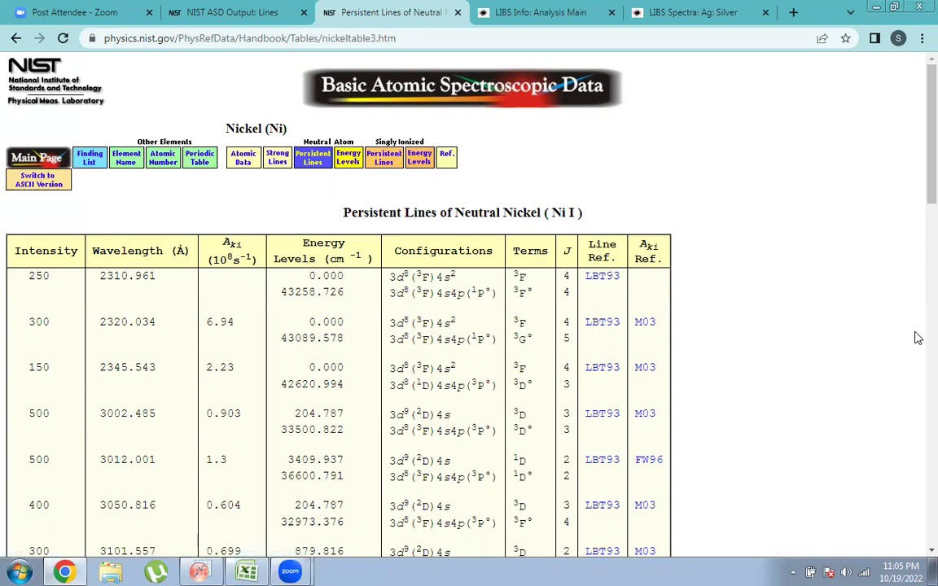
drag(915, 192, 914, 278)
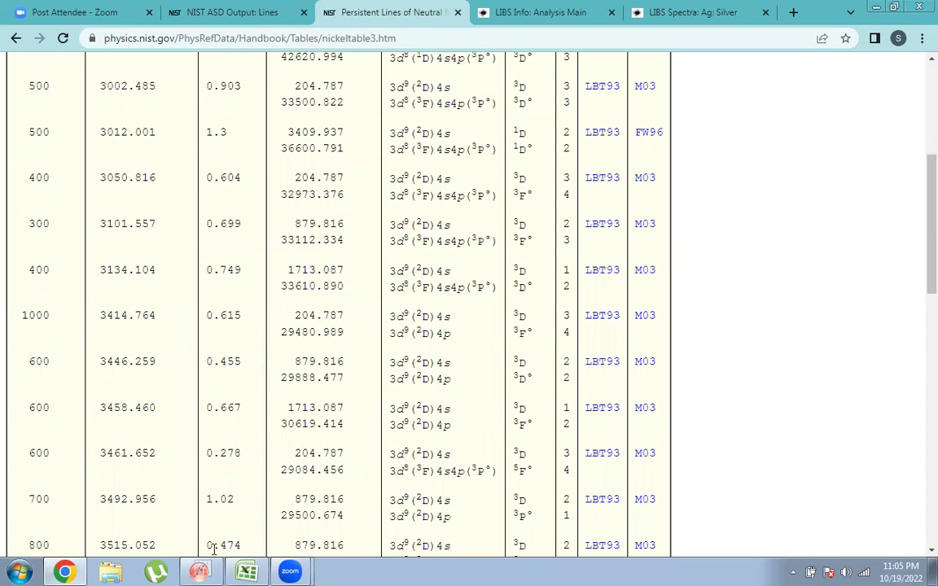
Switch to OriginPro and read the spectrum near 304, 342, 340 and 345.5 nm to check for nickel lines
click(200, 572)
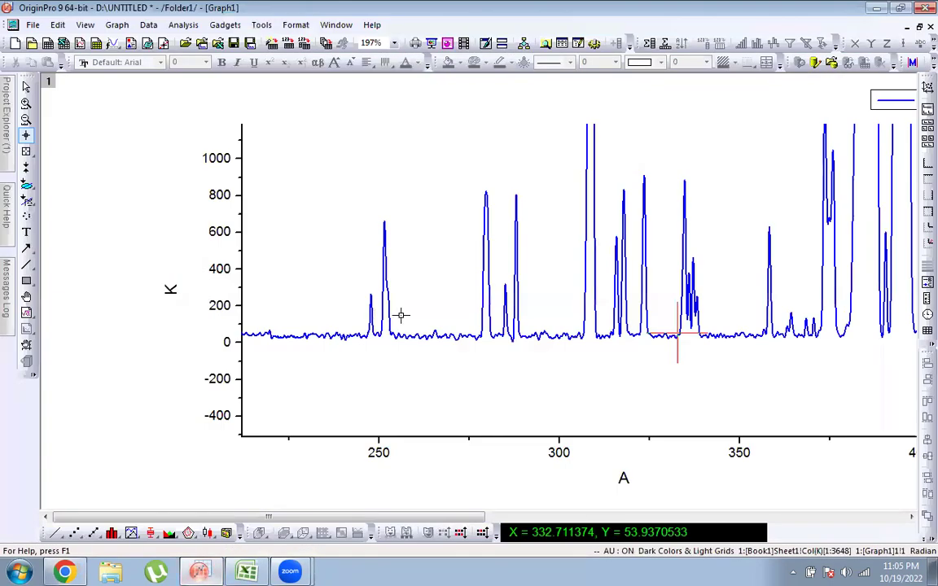
click(566, 327)
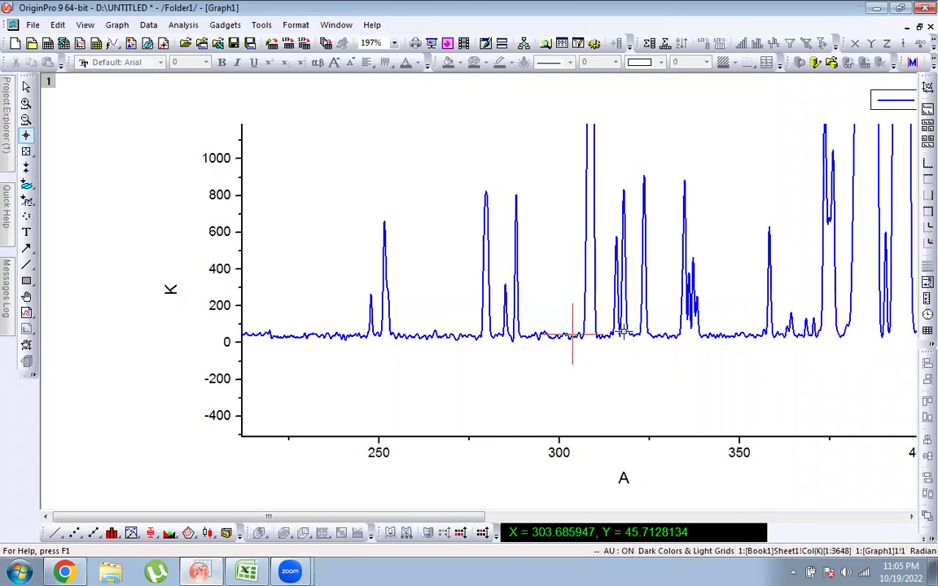
click(710, 335)
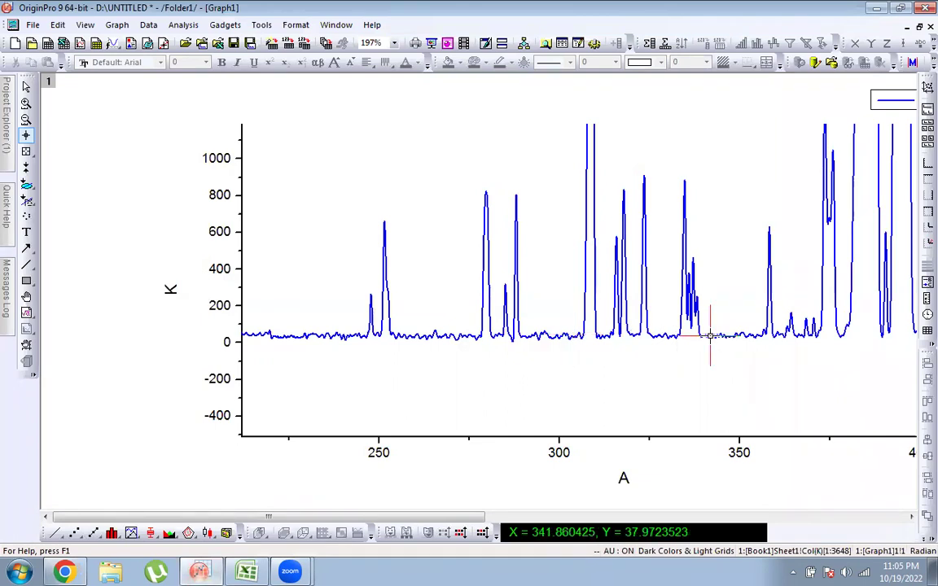
click(704, 335)
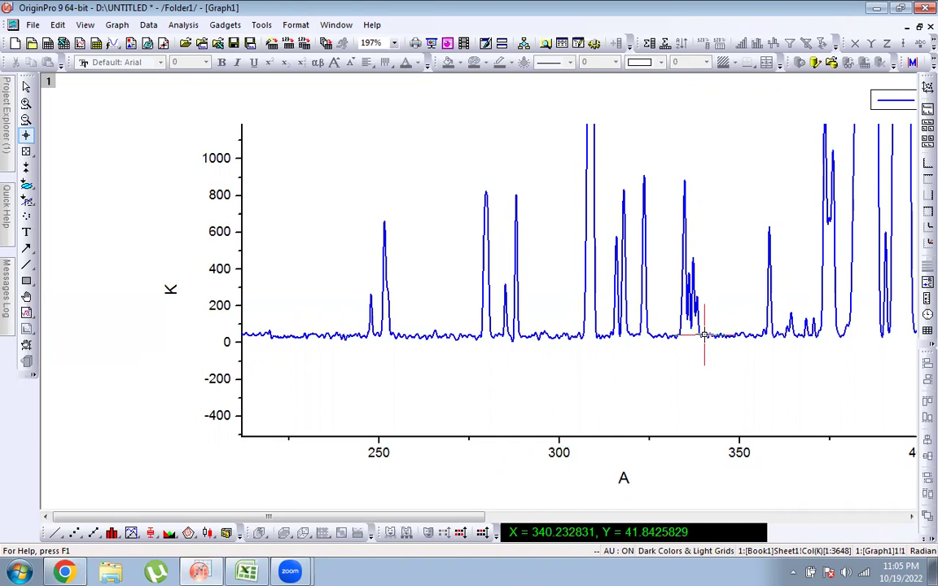
click(723, 335)
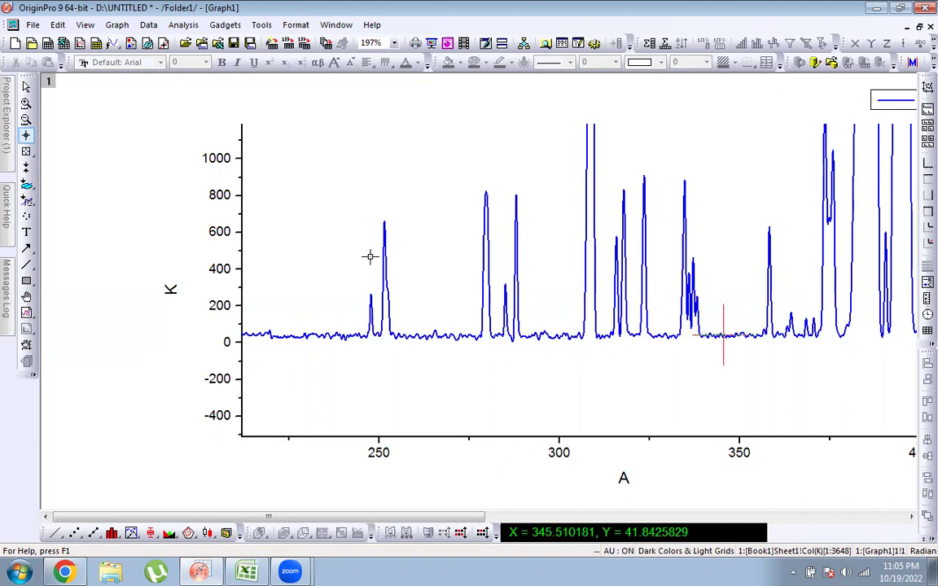
Switch to Chrome, open the nickel spectrum from the LIBS Info element table, and close the silver spectrum page
click(64, 572)
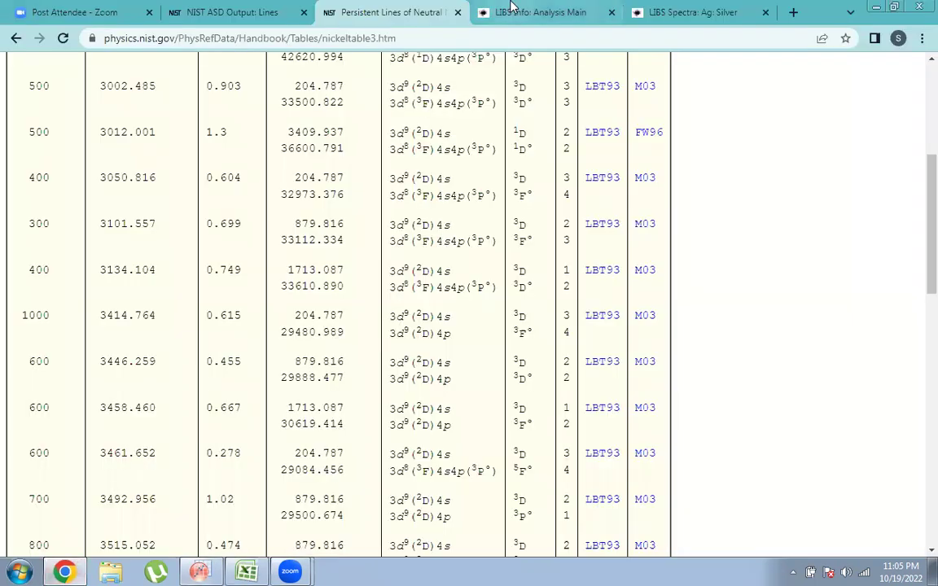
click(511, 10)
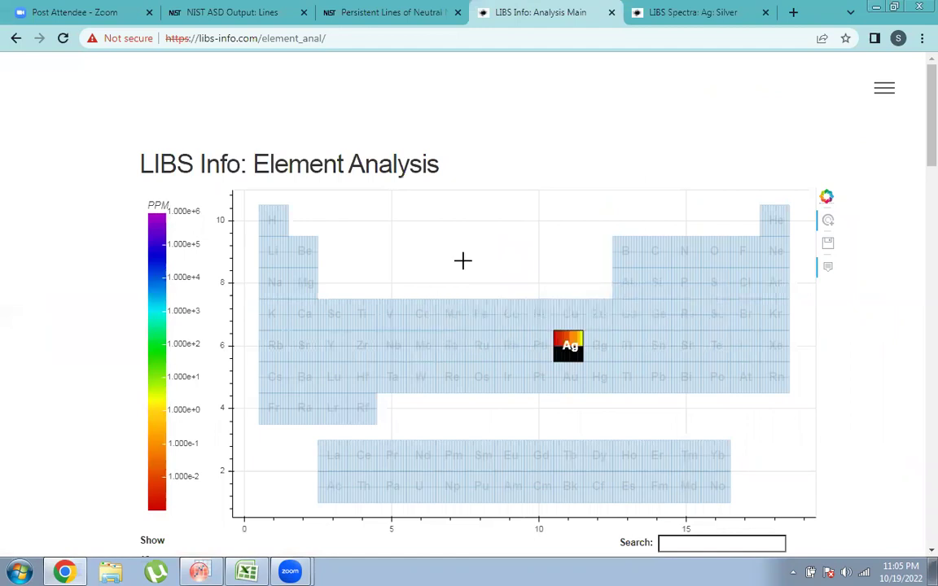
click(536, 318)
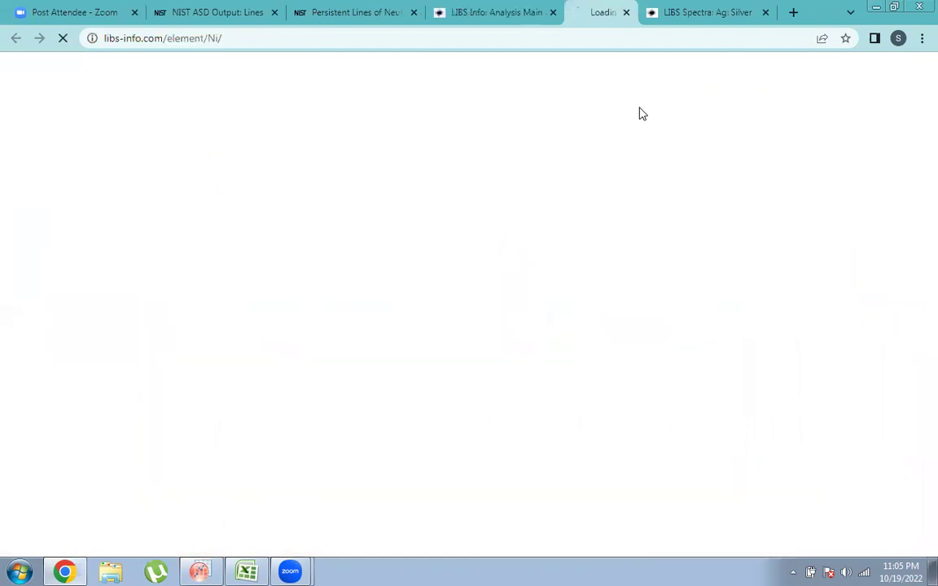
click(766, 13)
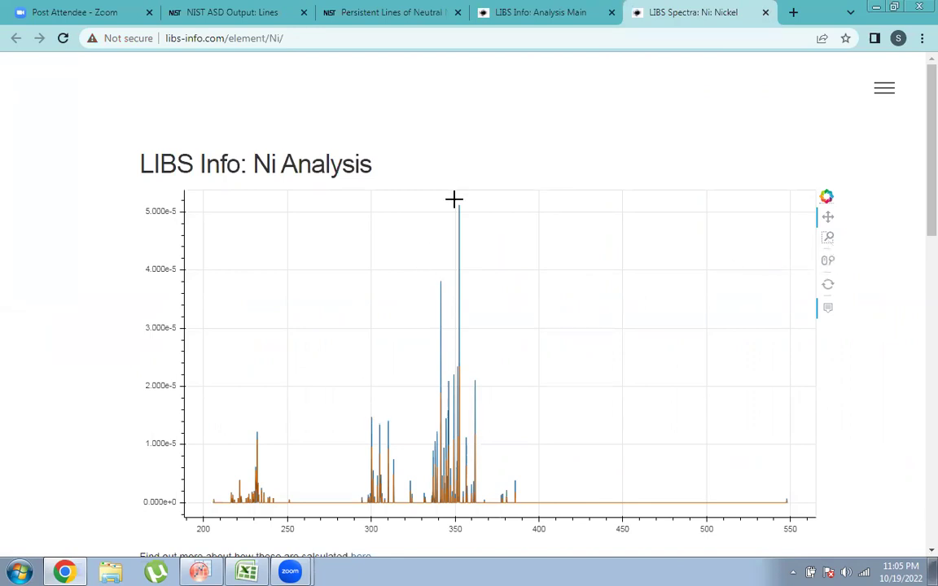
Examine the nickel lines between about 343 and 369 nm in the LIBS Info spectrum
drag(451, 200, 456, 243)
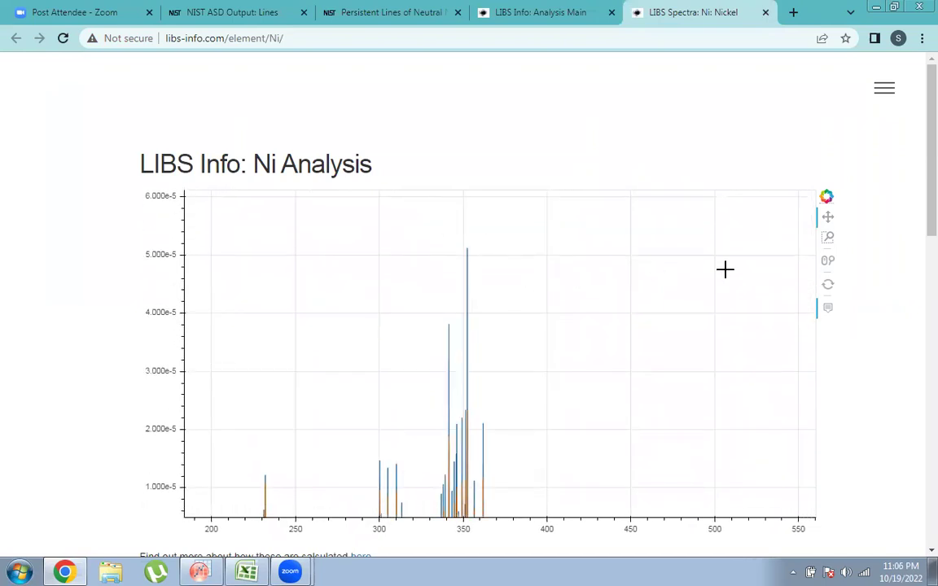
click(825, 288)
click(825, 239)
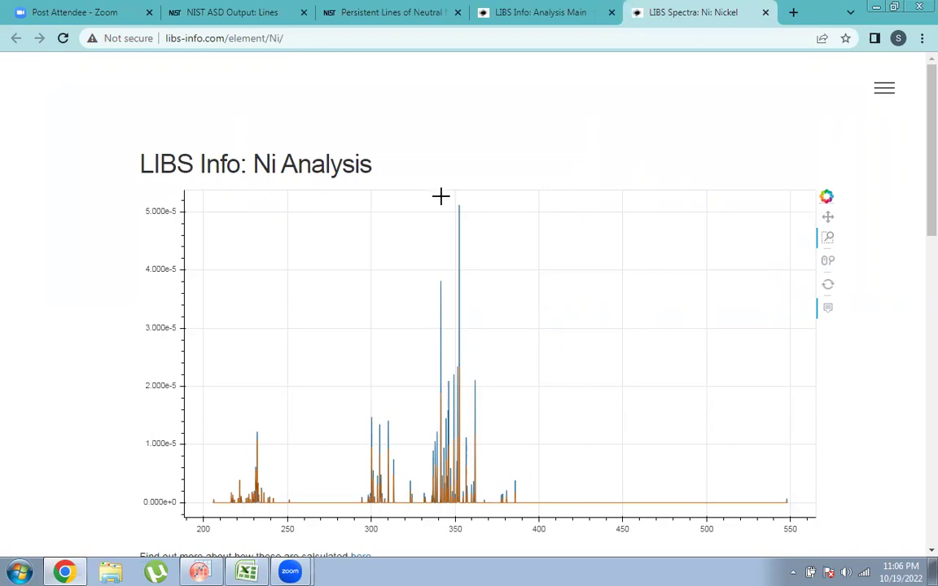
drag(441, 198, 488, 544)
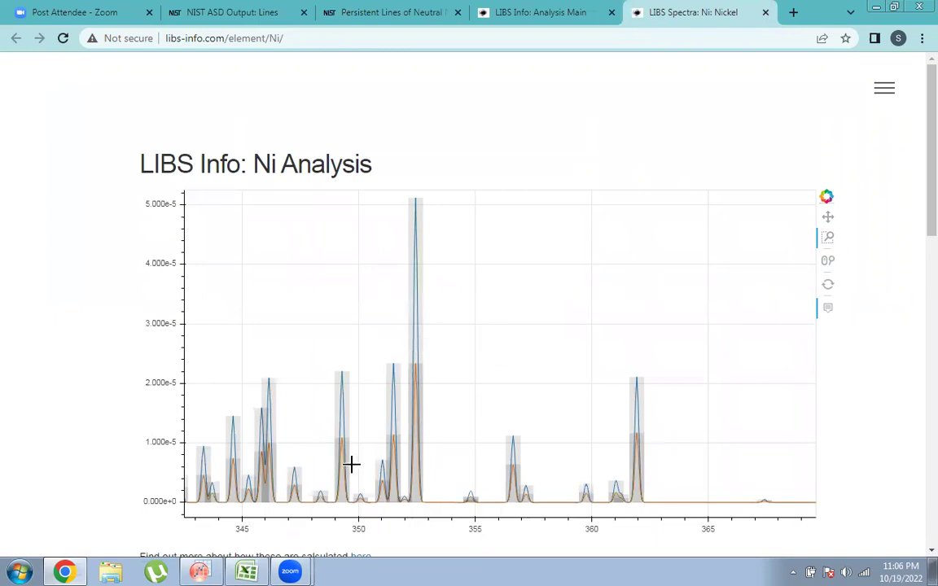
Switch to OriginPro and read the spectrum near 356 and 349 nm, comparing it with the nickel lines in Chrome
click(203, 564)
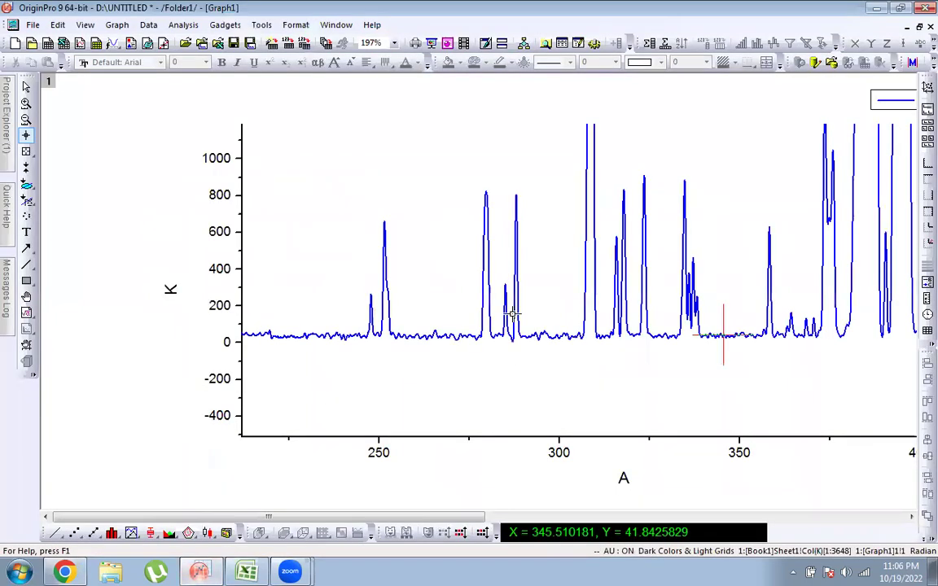
click(761, 325)
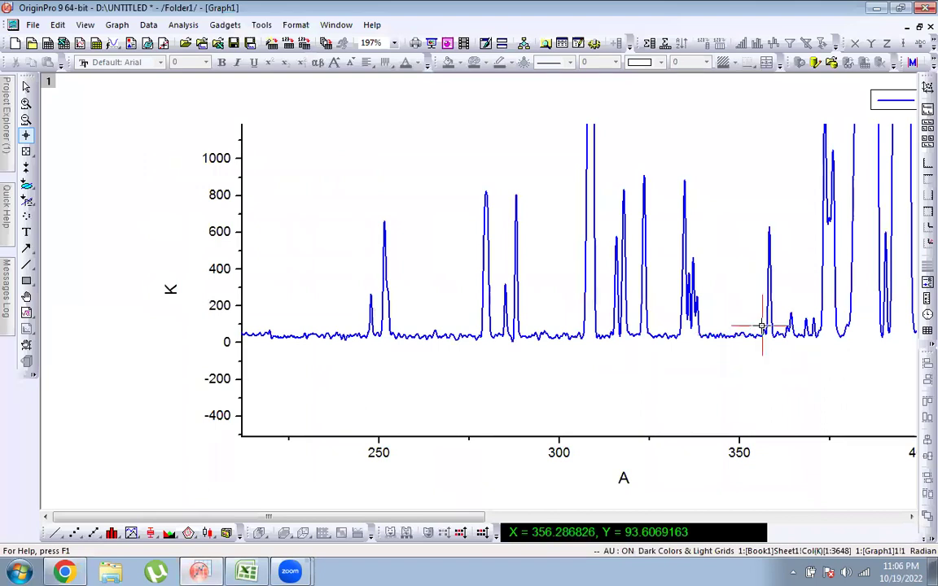
key(Left)
key(Left)
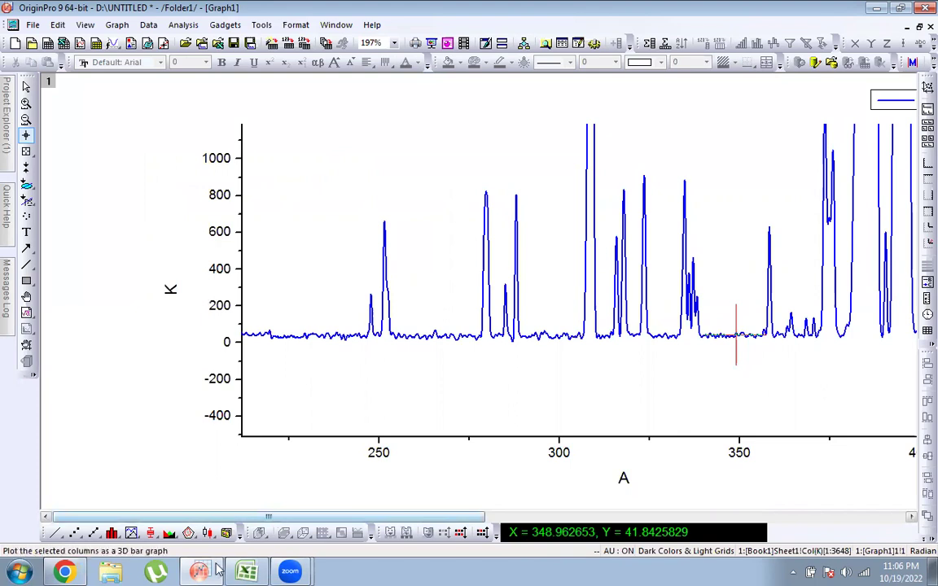
click(78, 570)
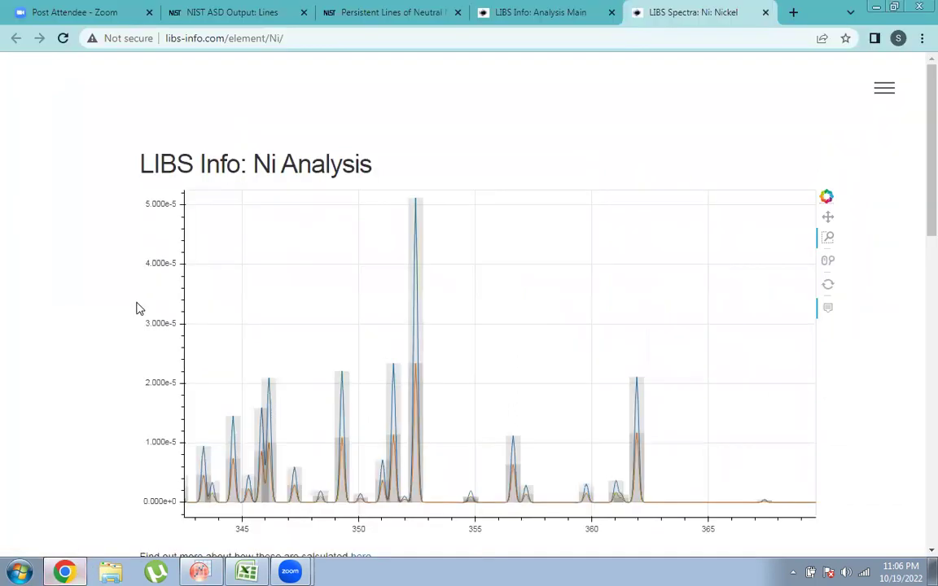
click(199, 570)
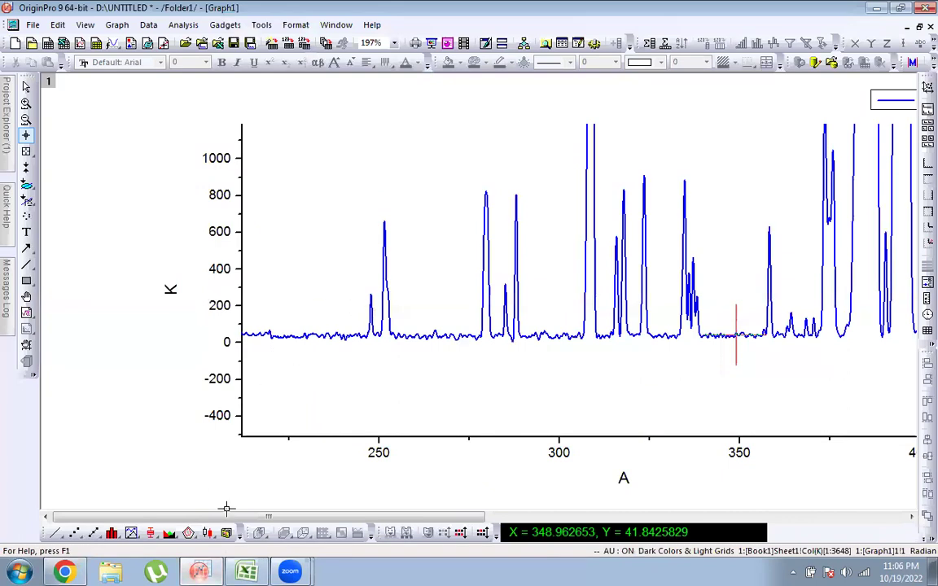
Switch to Excel and remove Ni from the element list in A1, leaving W and C
click(246, 570)
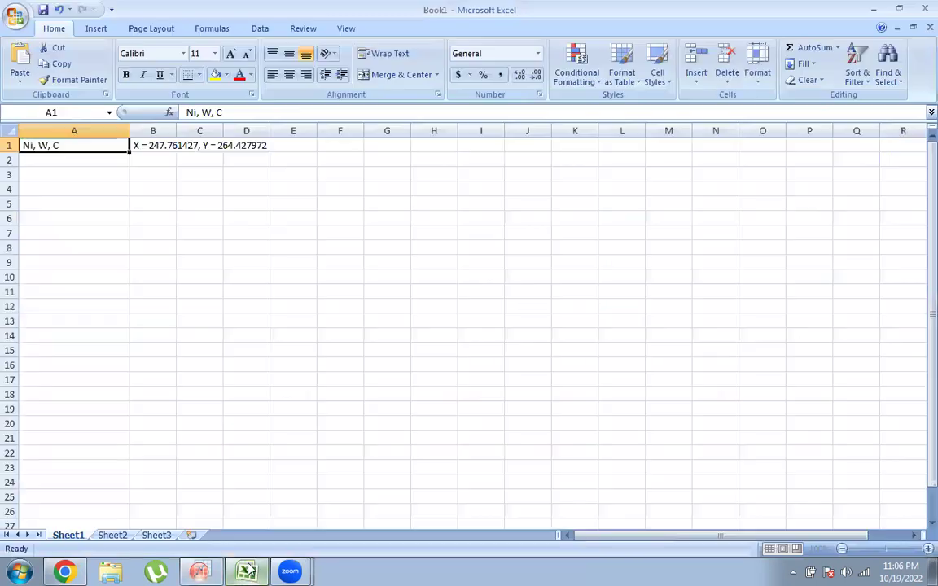
double_click(40, 145)
key(BackSpace)
key(BackSpace)
key(BackSpace)
key(BackSpace)
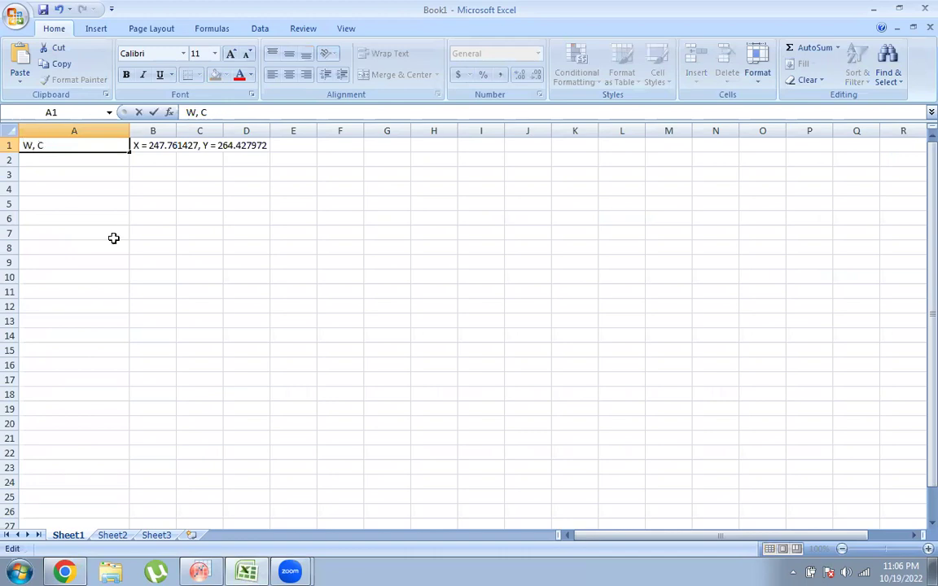
Switch to Chrome, close the nickel spectrum page, and examine the neutral-atom persistent lines of tungsten from the NIST periodic table
click(66, 570)
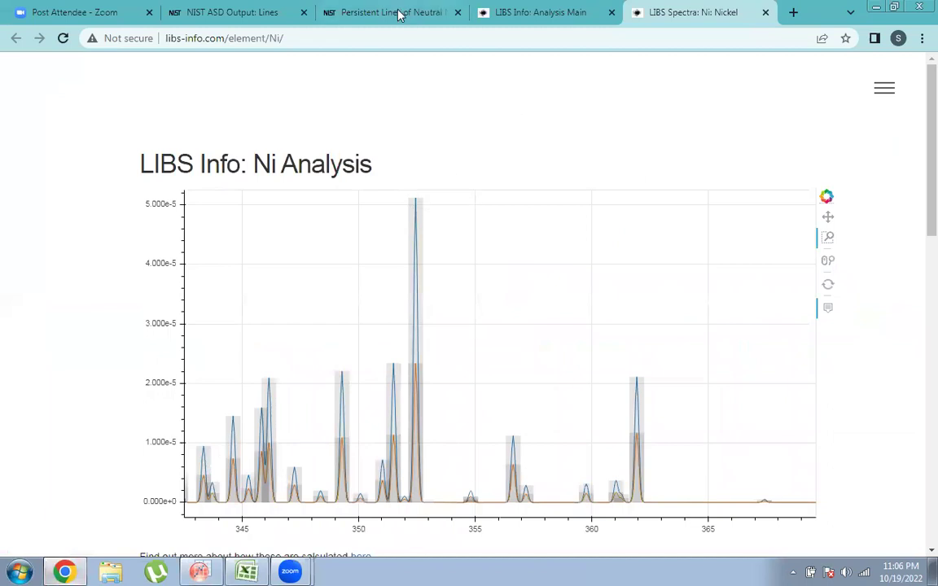
click(765, 12)
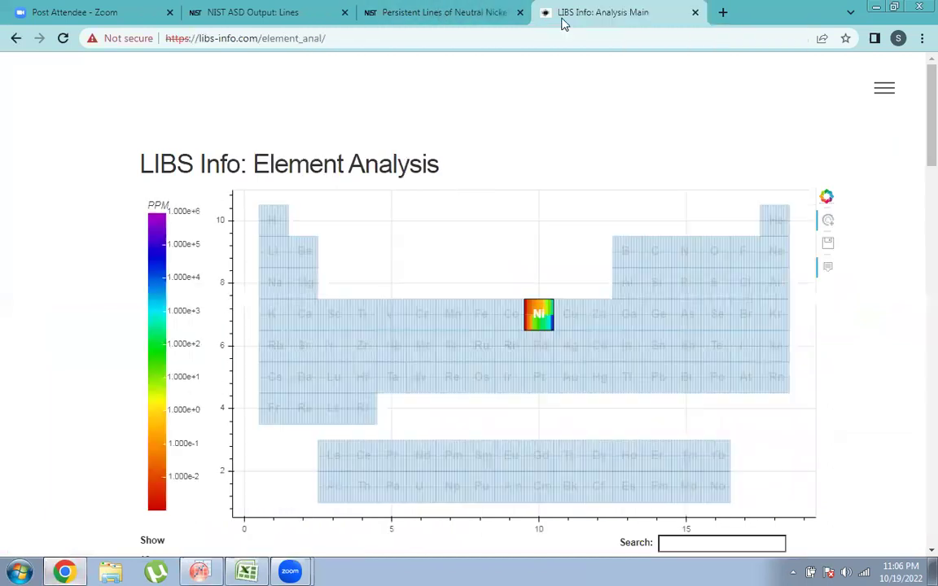
click(394, 10)
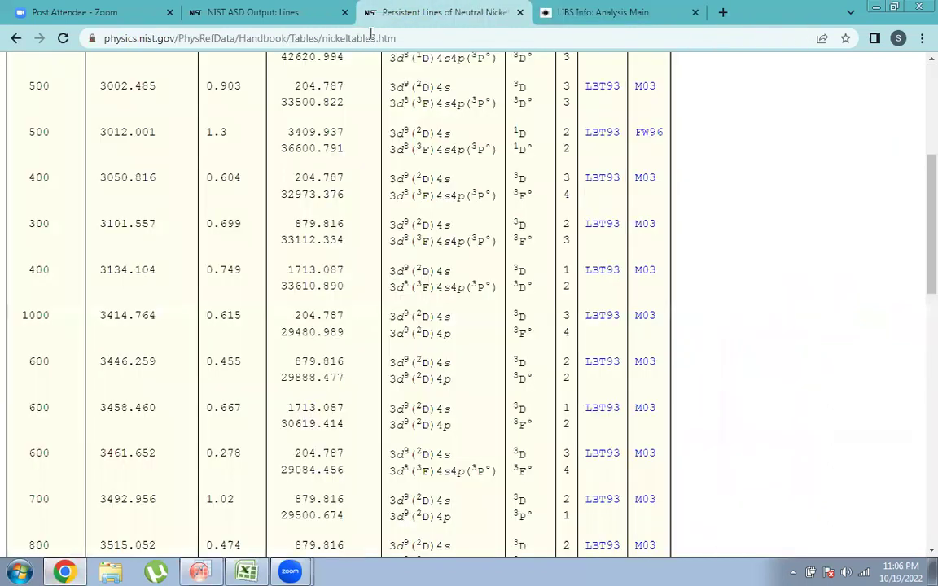
click(17, 38)
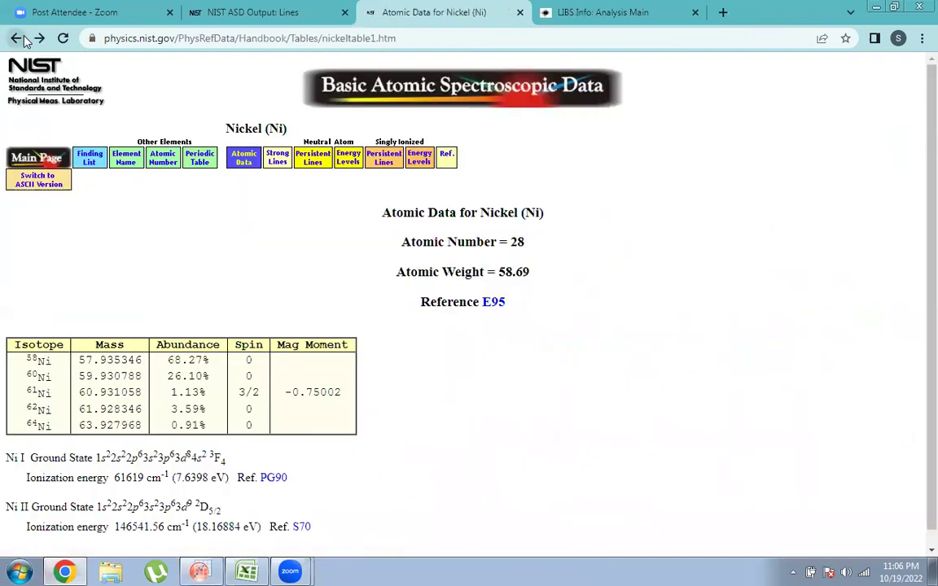
click(16, 39)
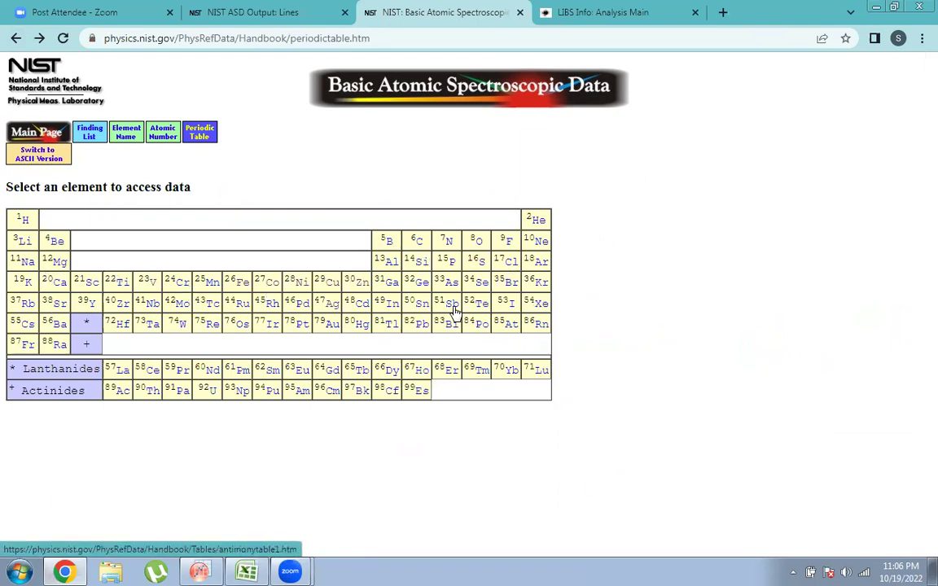
click(182, 329)
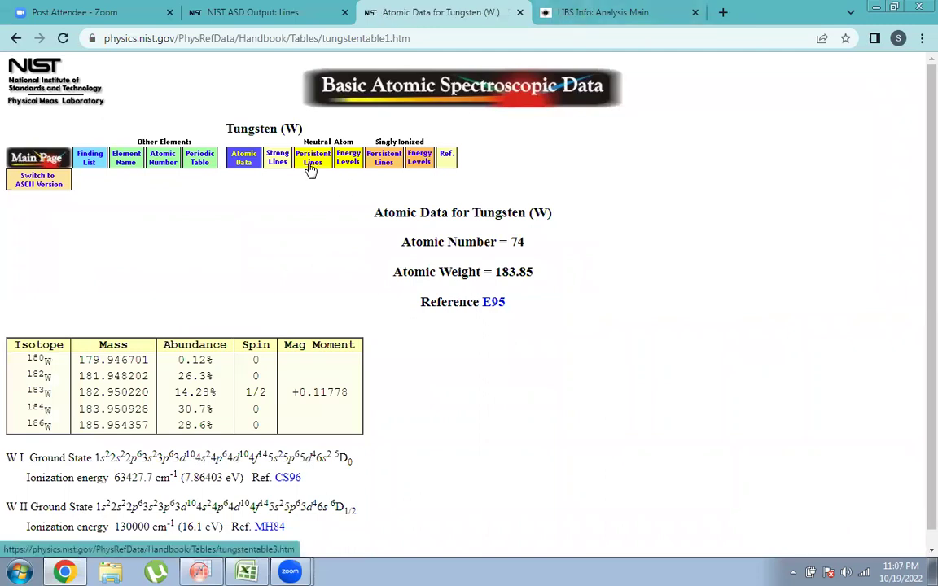
click(311, 163)
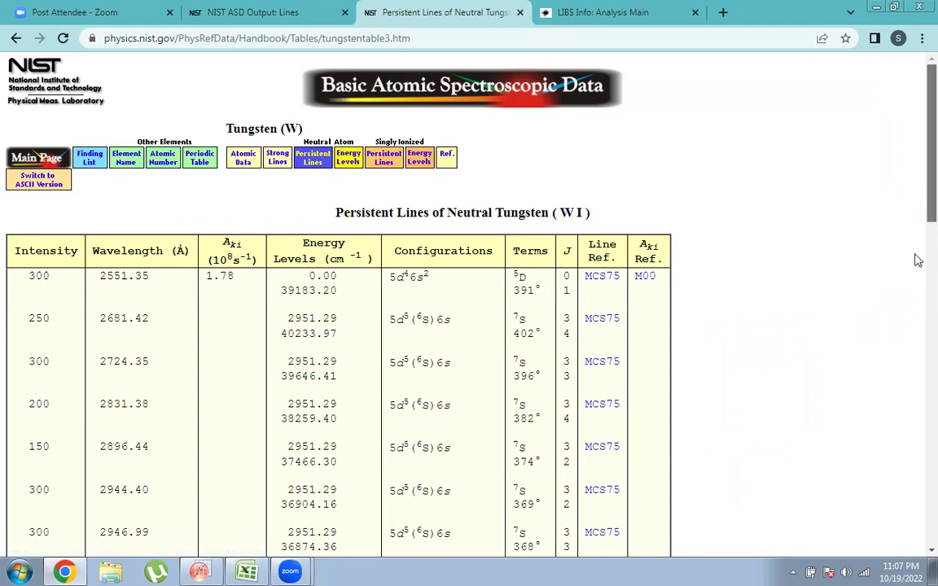
drag(917, 202, 916, 322)
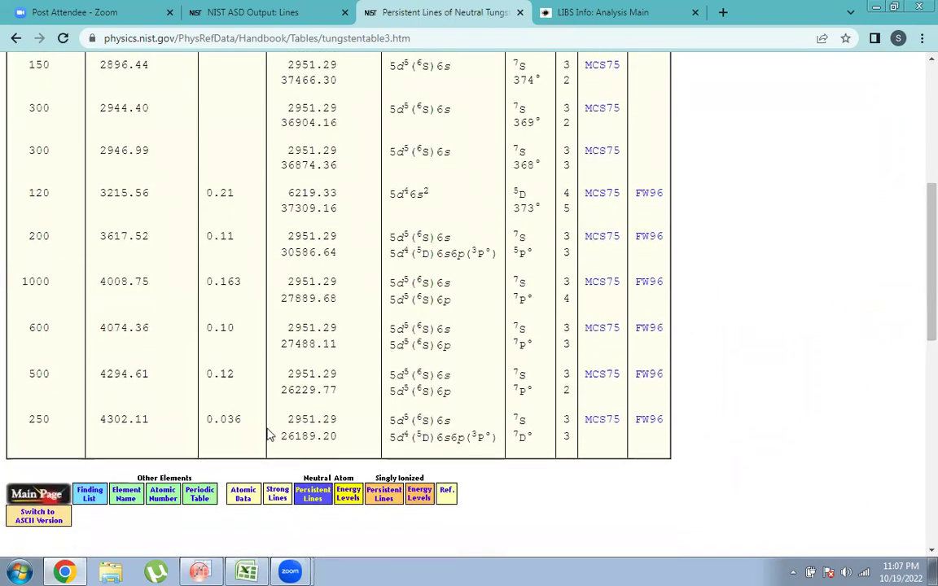
Switch to OriginPro and read the spectrum near 257 and 254 nm, rechecking the tungsten line table in Chrome
click(213, 570)
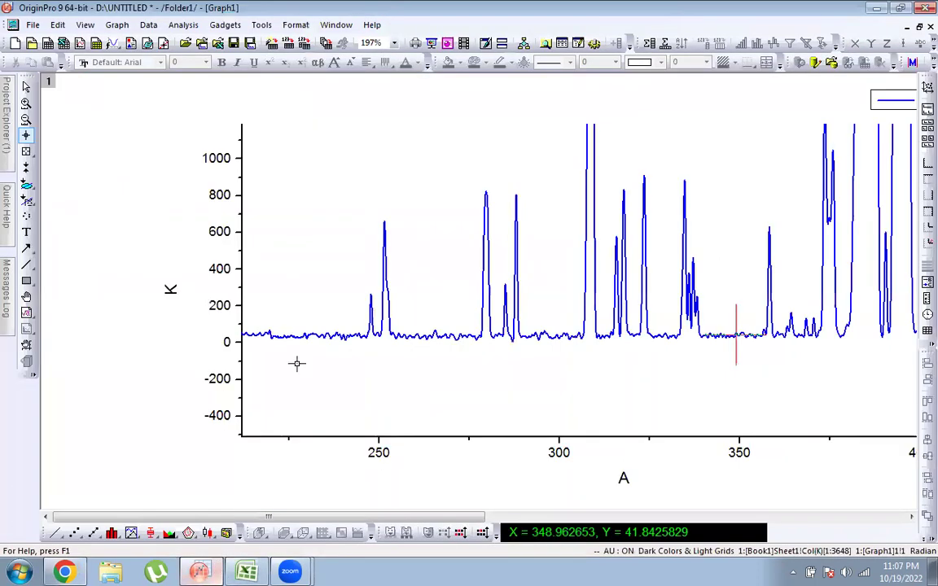
click(404, 329)
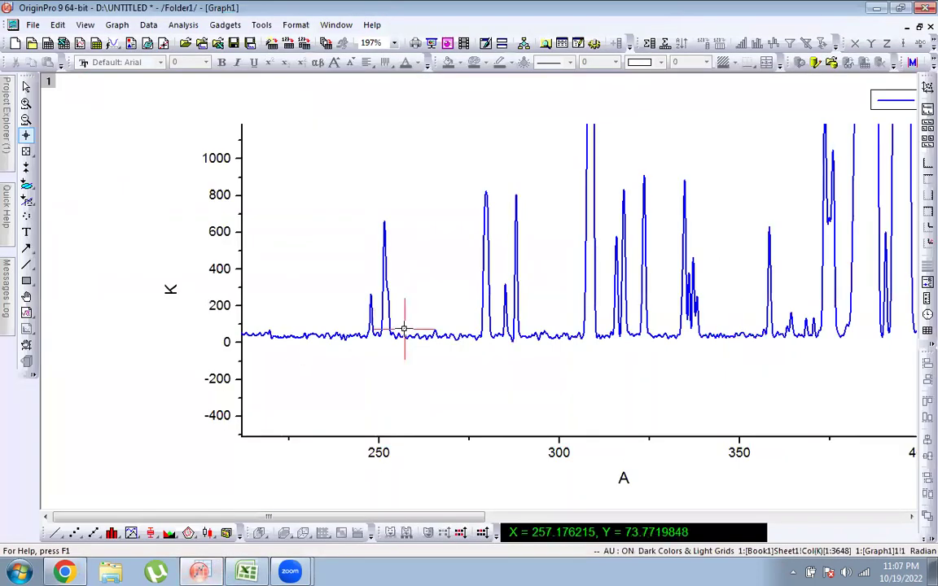
click(420, 334)
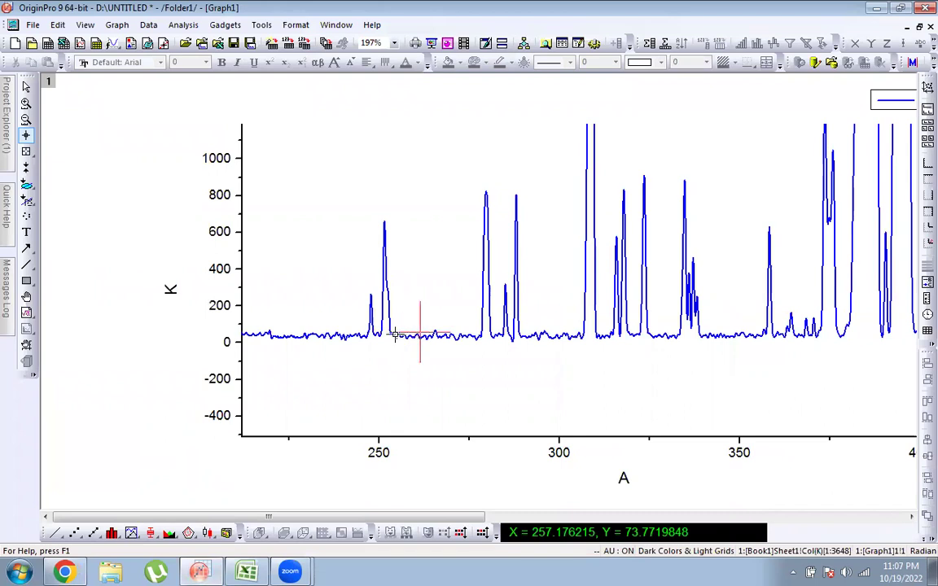
click(400, 333)
click(391, 333)
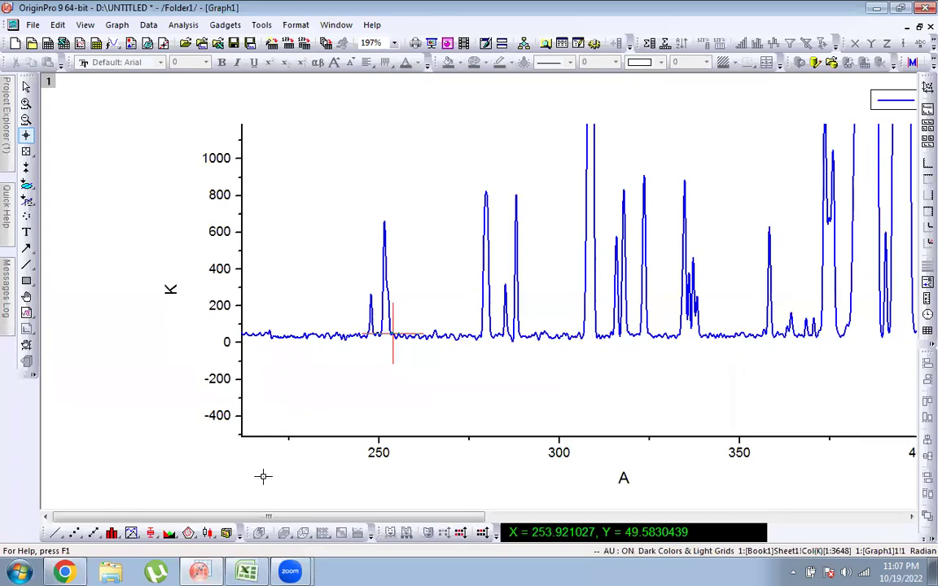
click(201, 570)
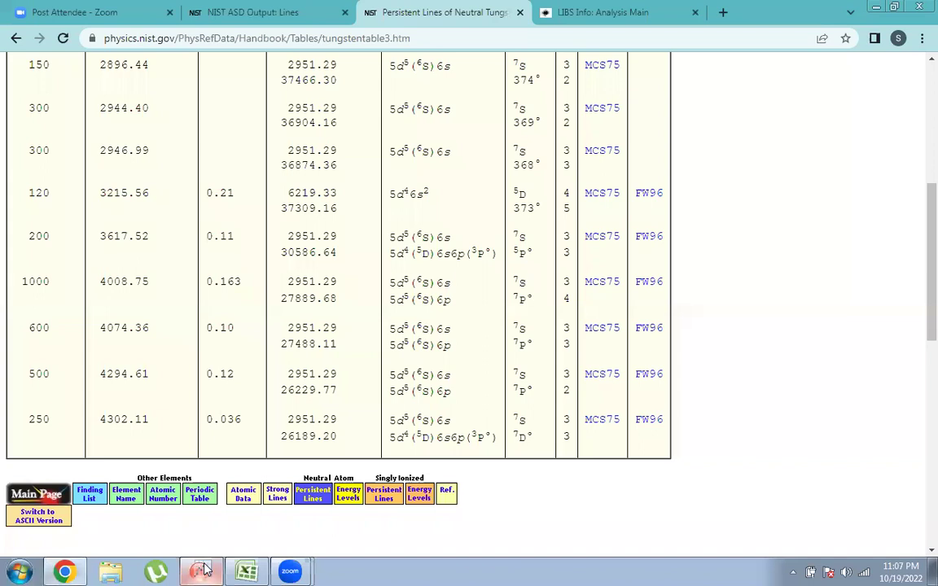
click(201, 570)
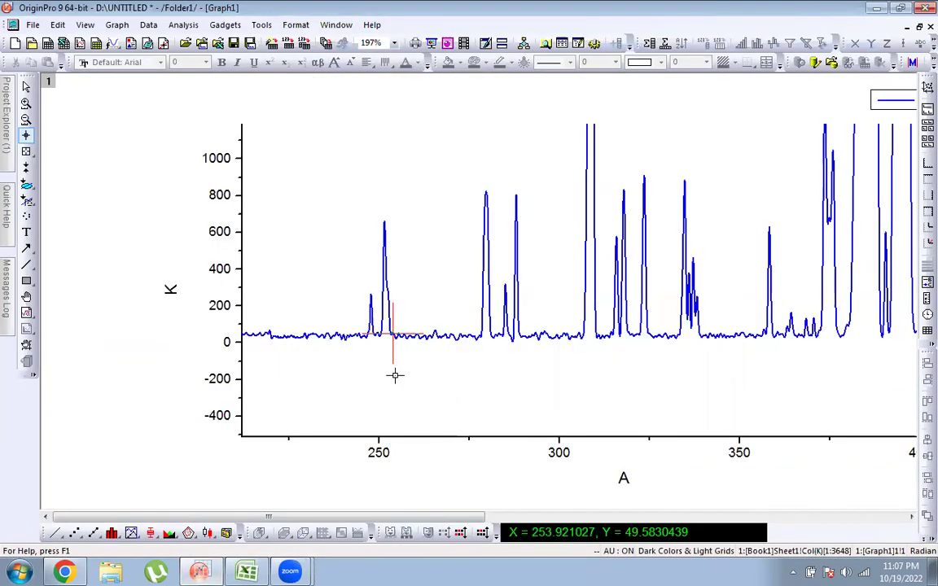
Read the spectrum near 401 and 399 nm to check for the strong tungsten line, and restore the full spectrum
click(26, 120)
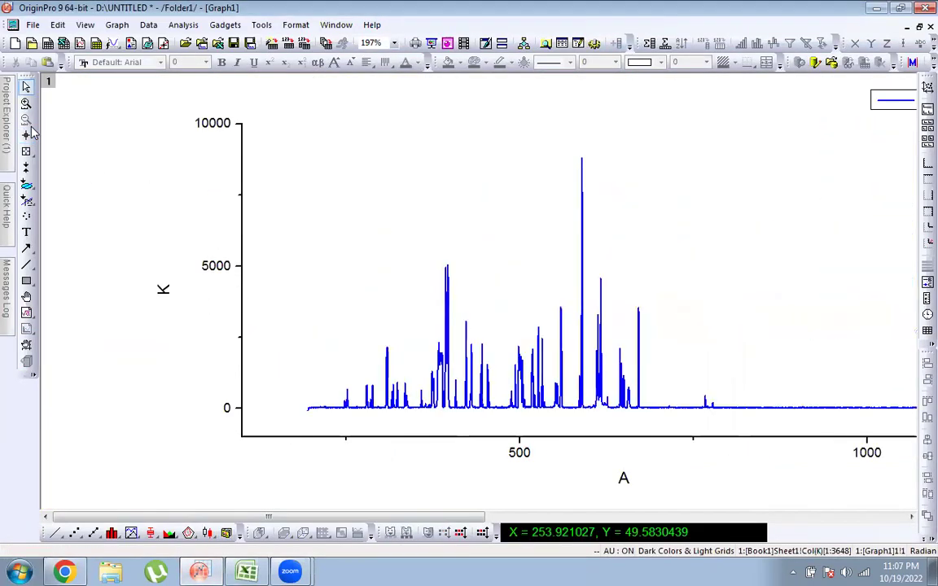
click(26, 104)
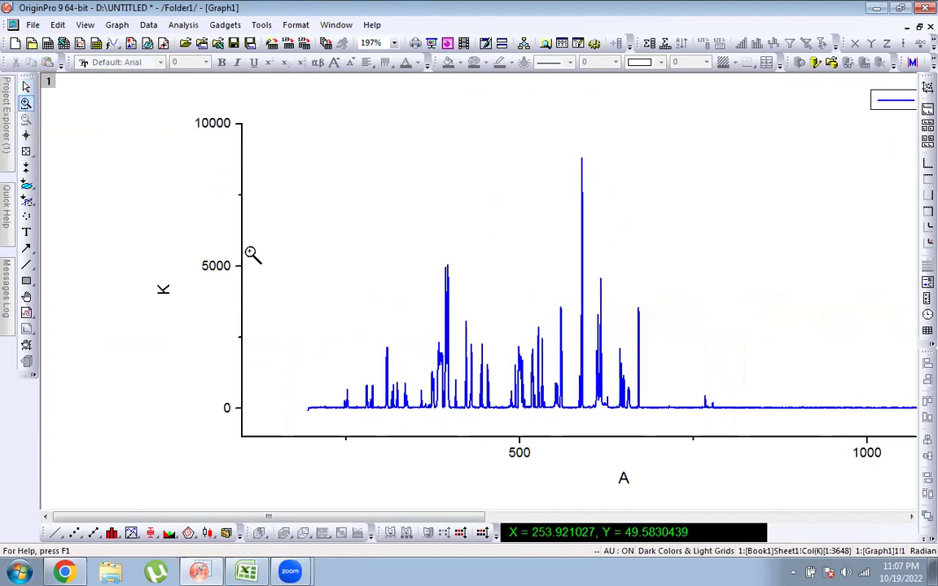
key(Escape)
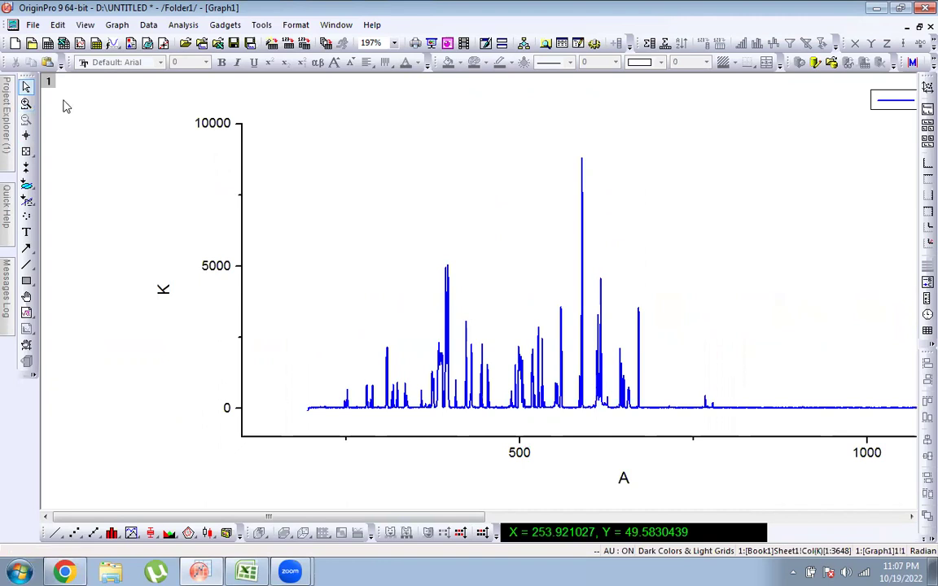
click(26, 104)
key(Escape)
click(26, 103)
drag(401, 351, 504, 420)
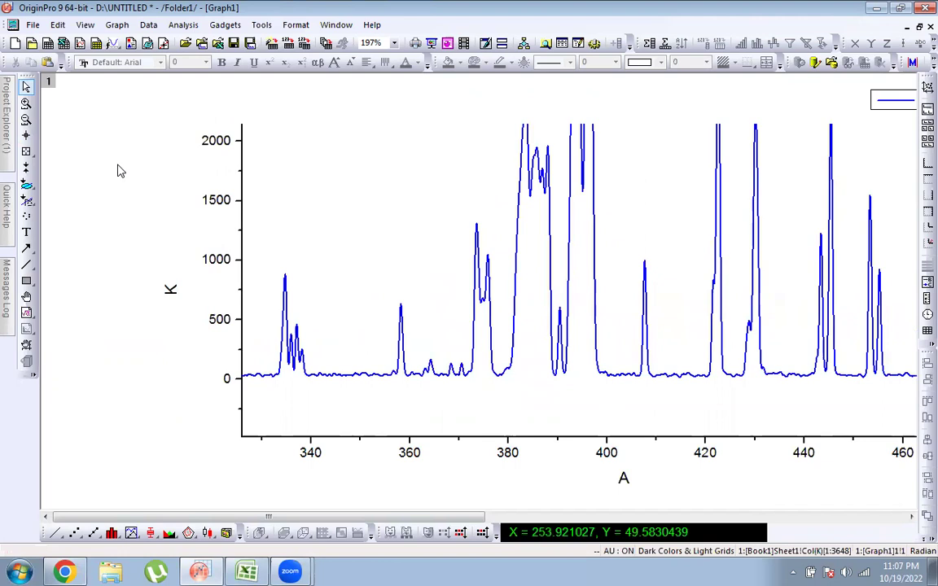
click(26, 135)
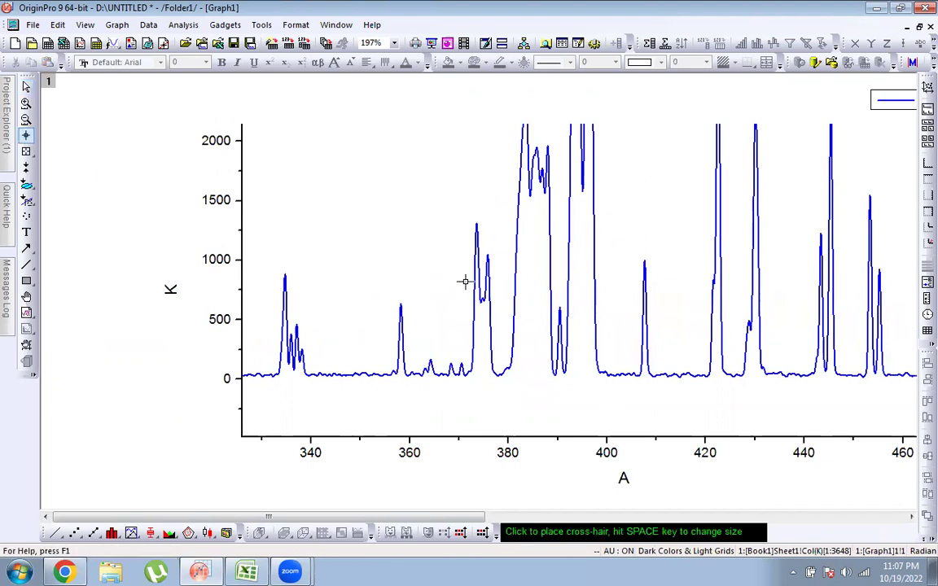
click(609, 369)
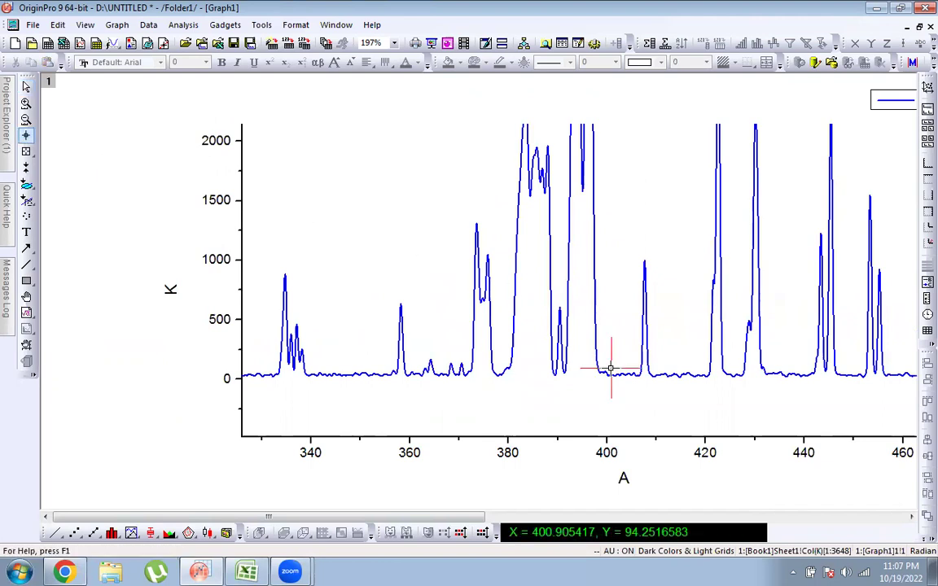
click(599, 366)
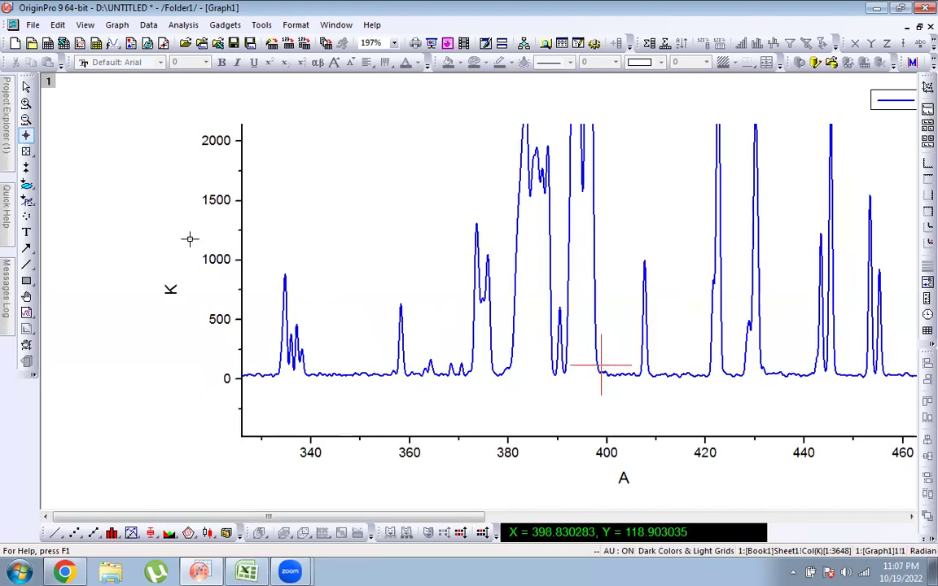
click(25, 119)
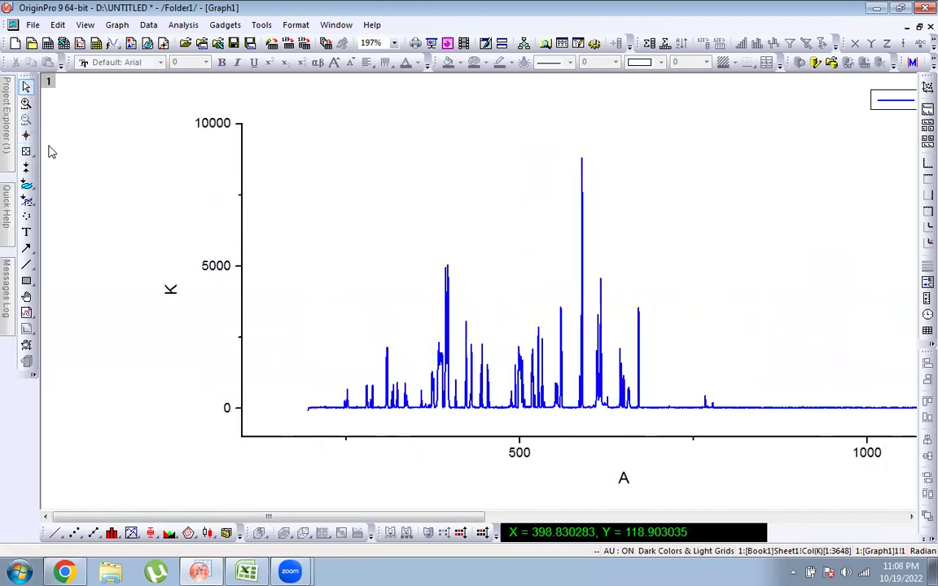
Switch to Excel and remove W from the element list in A1, leaving only C
click(247, 571)
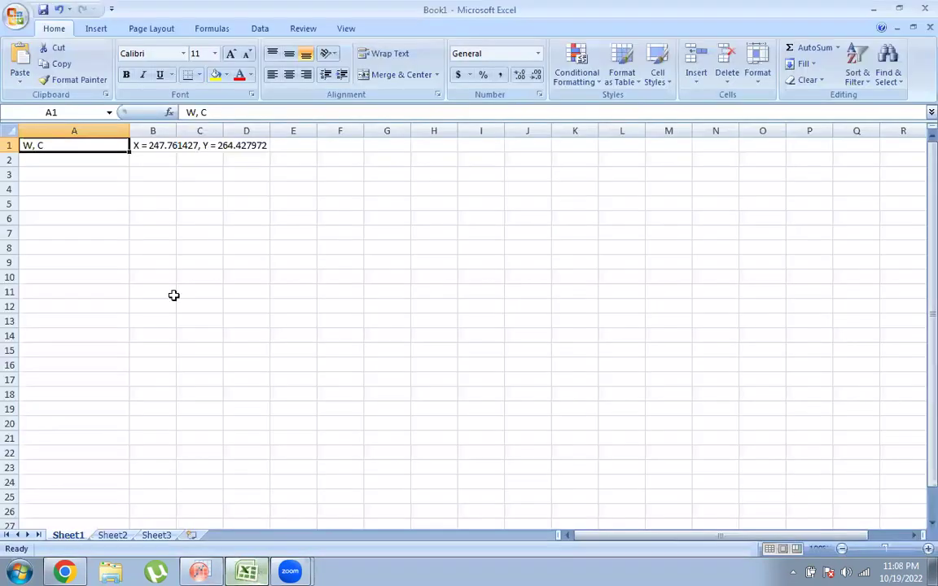
double_click(34, 145)
key(BackSpace)
key(BackSpace)
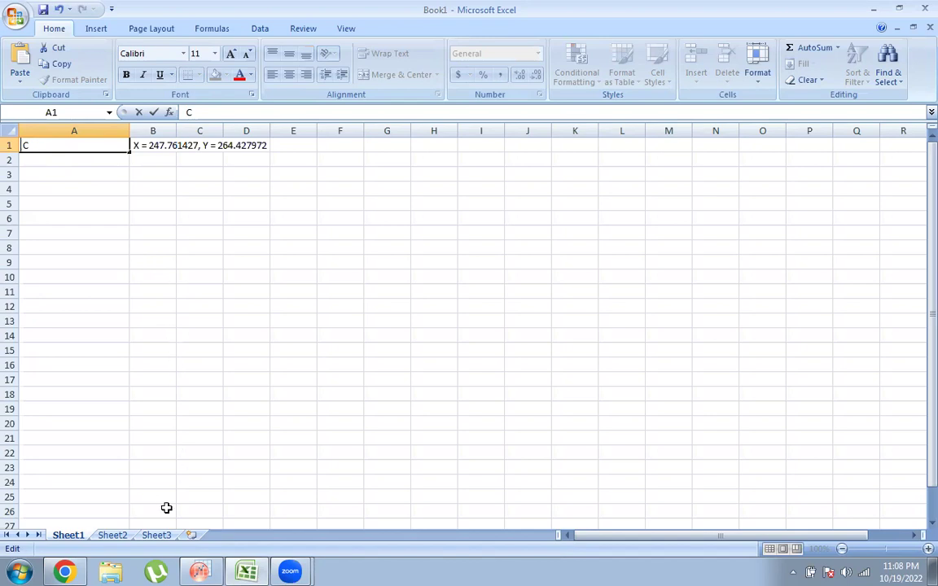
Switch to Chrome and return from the tungsten lines to the NIST periodic table
click(68, 570)
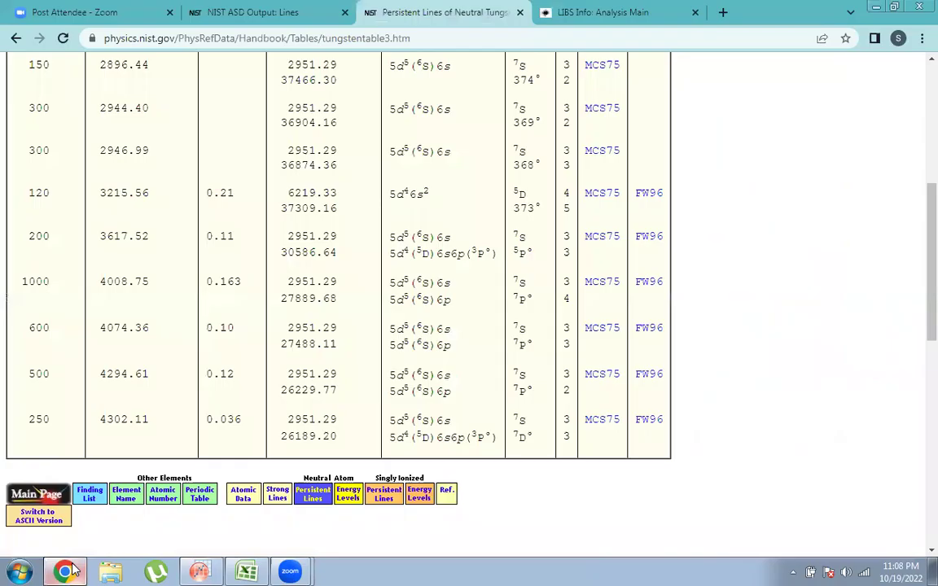
click(16, 38)
click(15, 37)
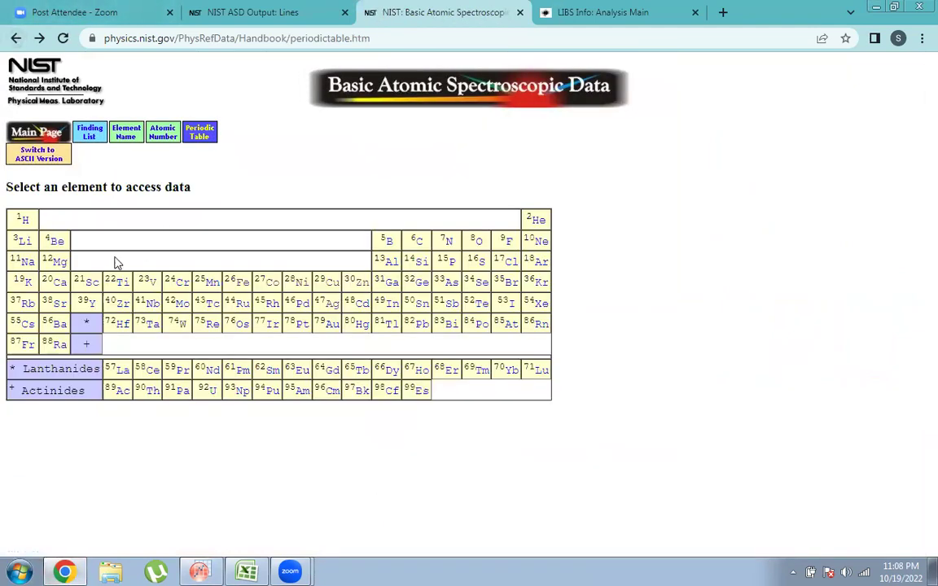
Open carbon's persistent lines for the neutral atom and examine the wavelengths down to the end of the C I table
click(418, 246)
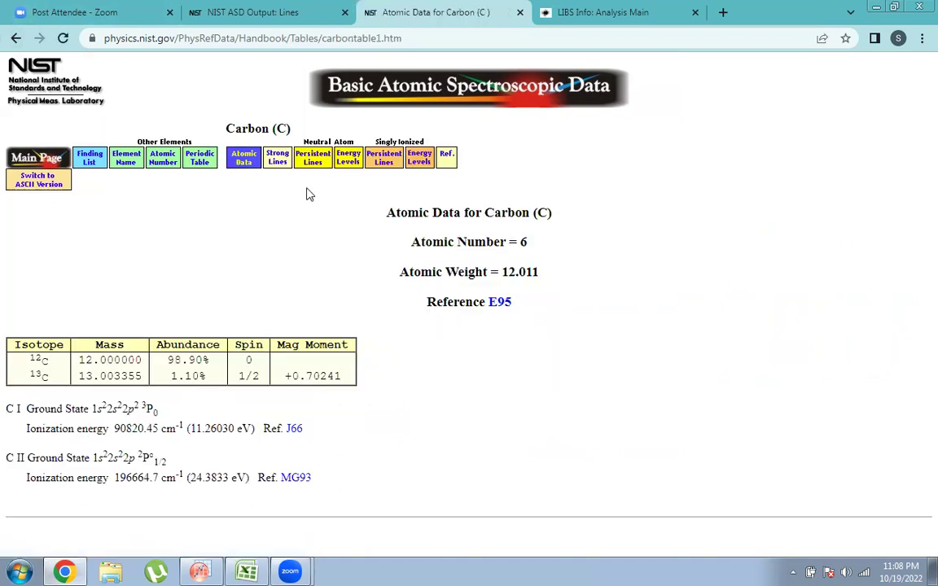
click(316, 166)
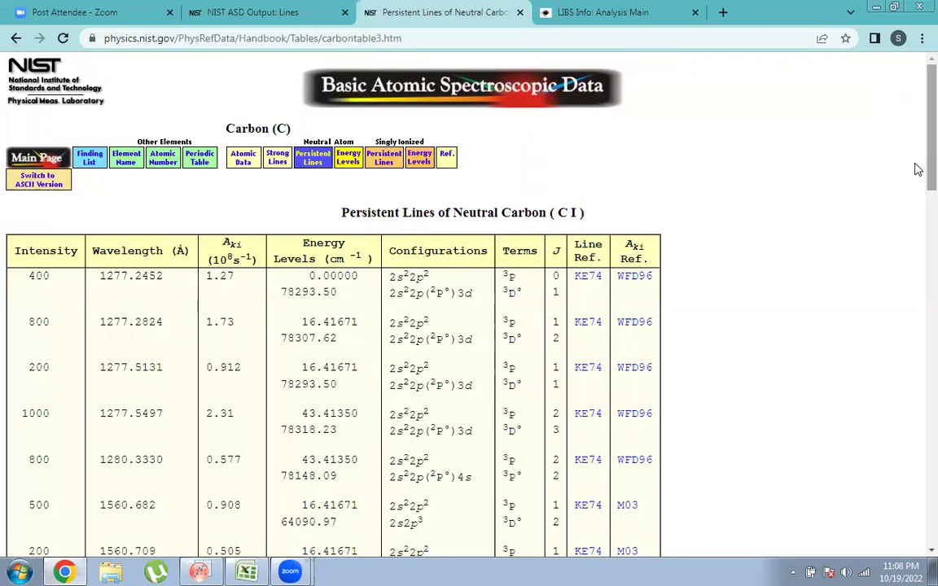
scroll(915, 168, down, 2)
scroll(915, 194, up, 1)
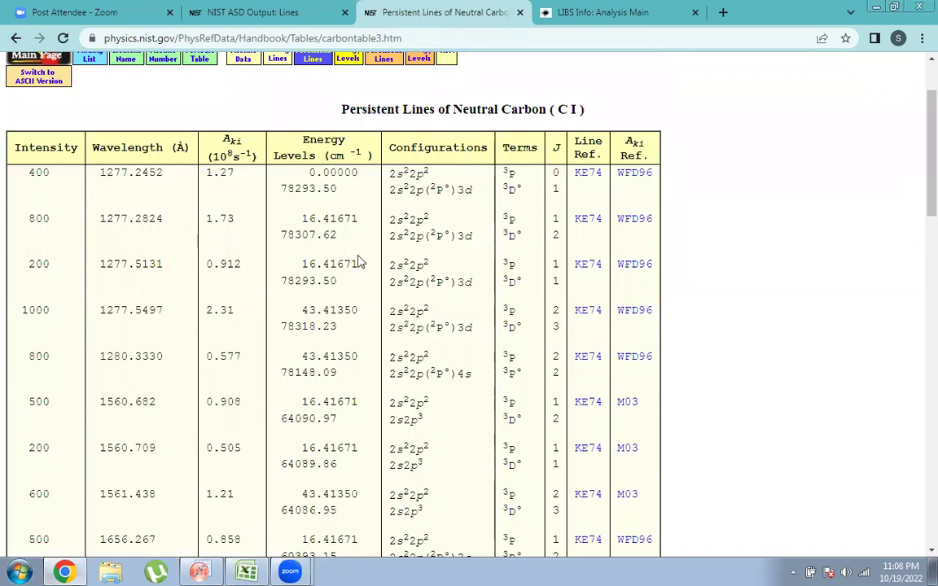
drag(918, 187, 915, 311)
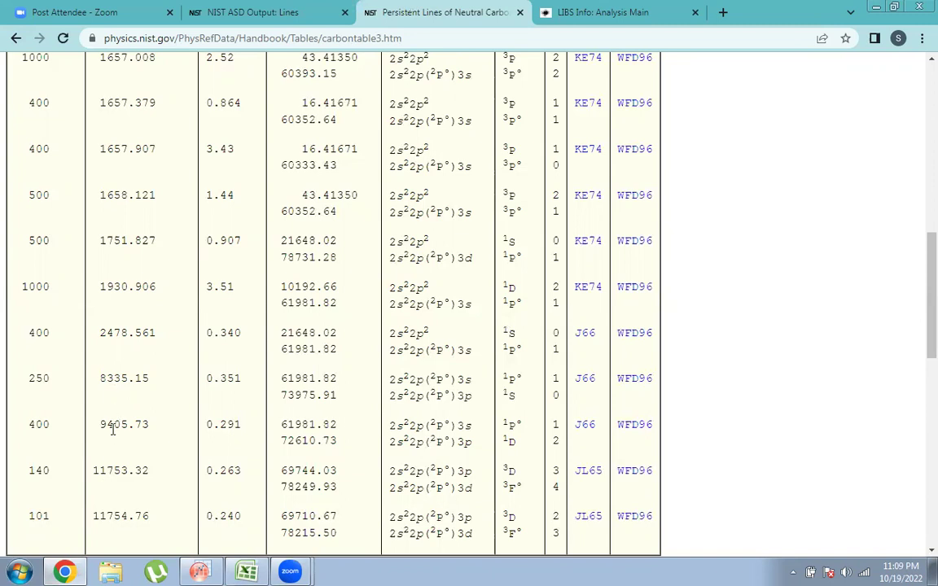
Switch to OriginPro, scale in on the spectrum above about 700, read cross-hair coordinates along the baseline beyond 800, and restore the axes
click(199, 570)
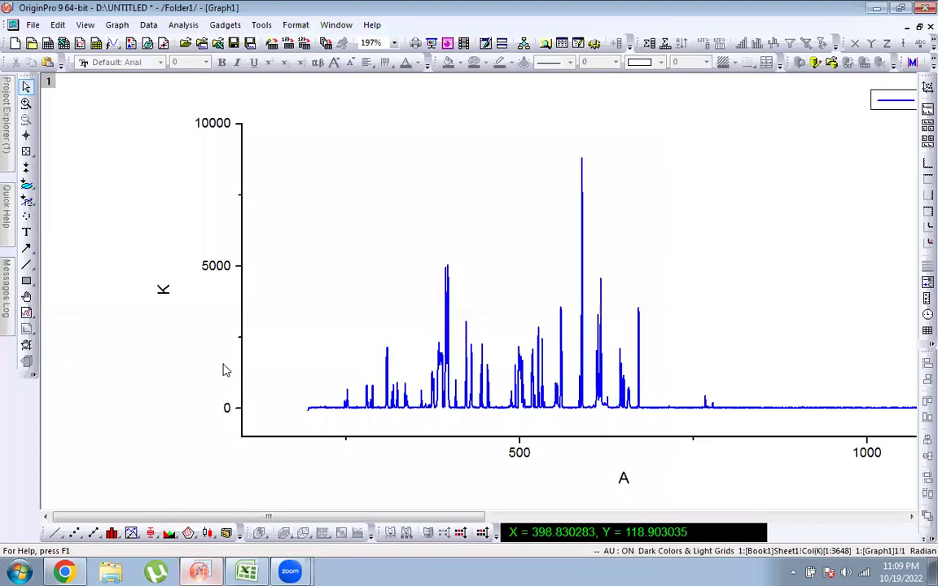
click(25, 104)
drag(655, 382, 843, 433)
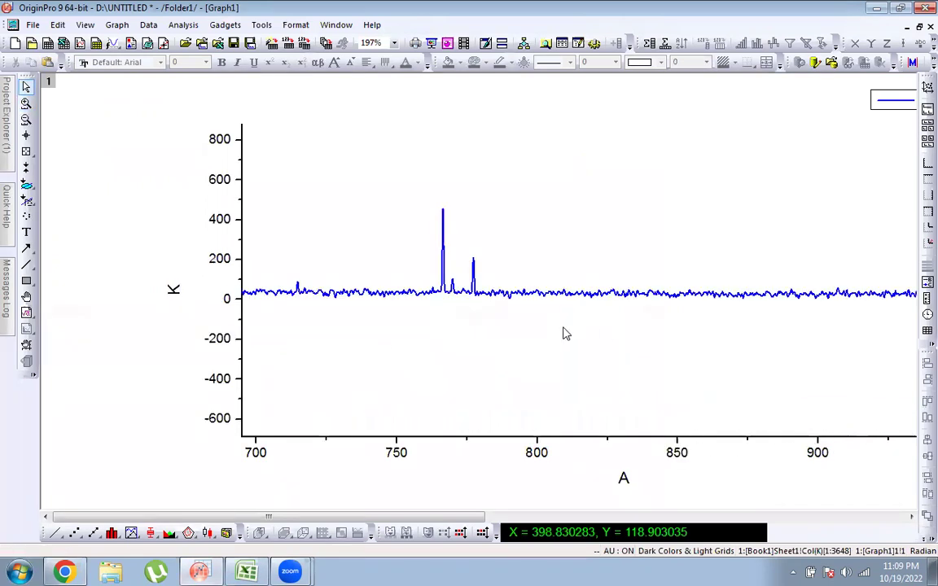
click(25, 134)
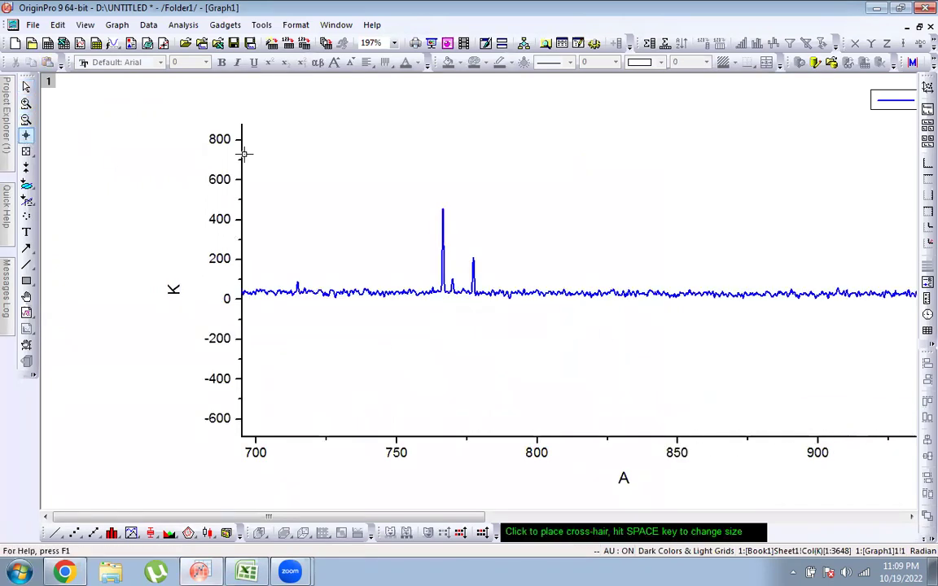
click(552, 291)
click(607, 294)
click(651, 284)
click(568, 287)
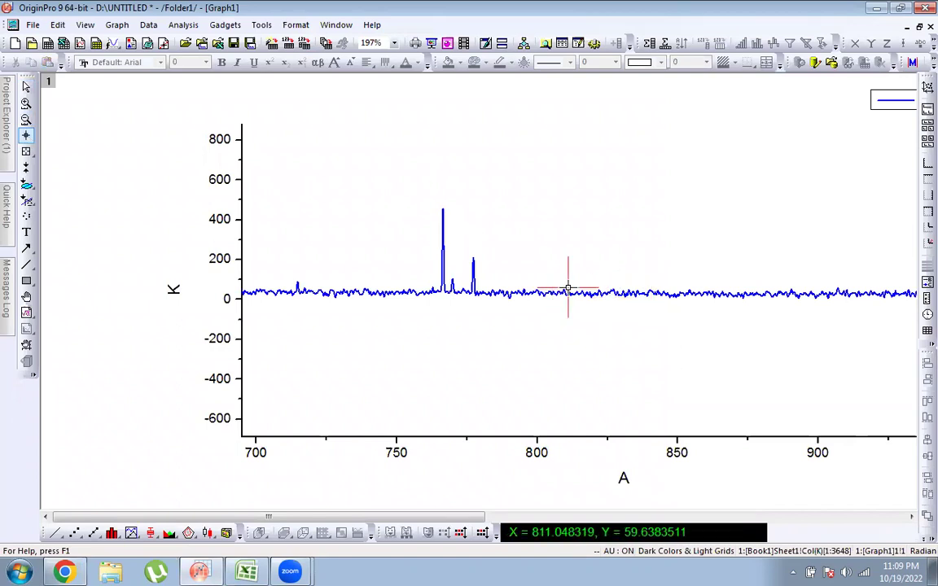
click(26, 120)
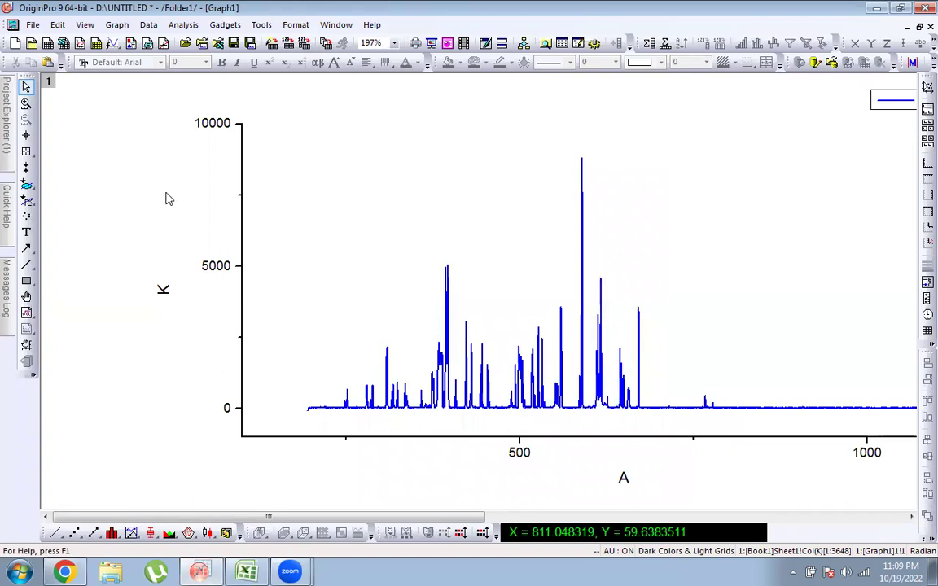
Switch back to Chrome, open carbon's persistent lines for the singly ionized atom, and examine the wavelengths in the C II table
click(67, 571)
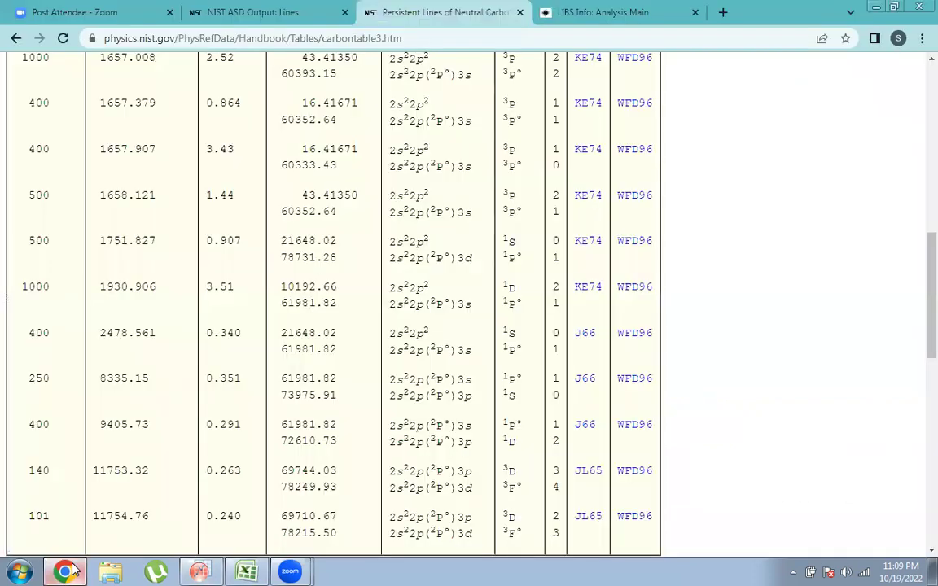
click(17, 38)
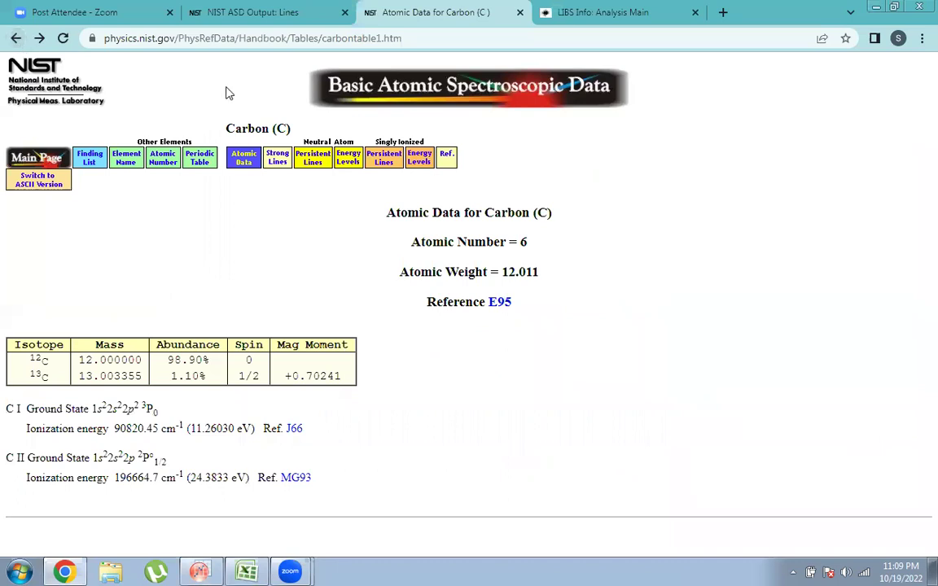
click(381, 164)
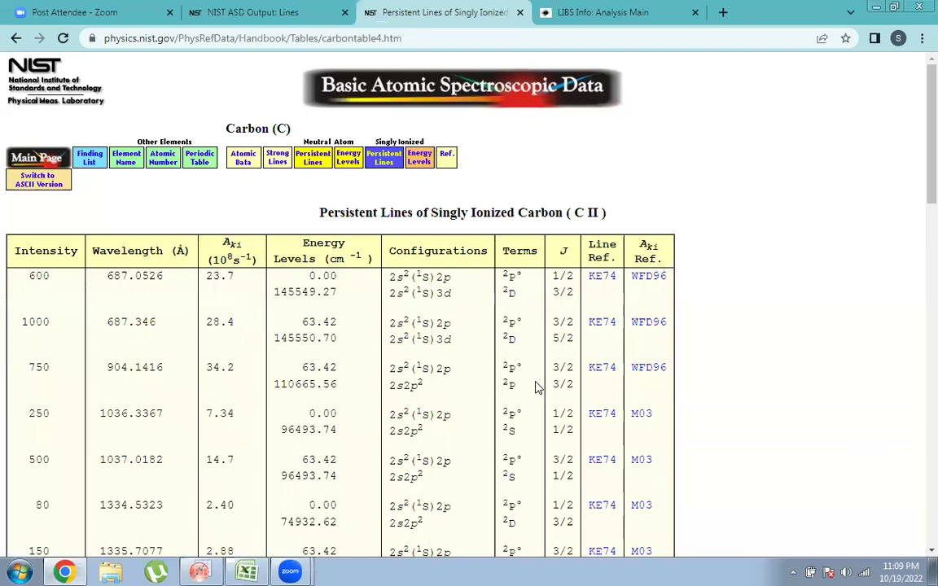
drag(917, 167, 917, 298)
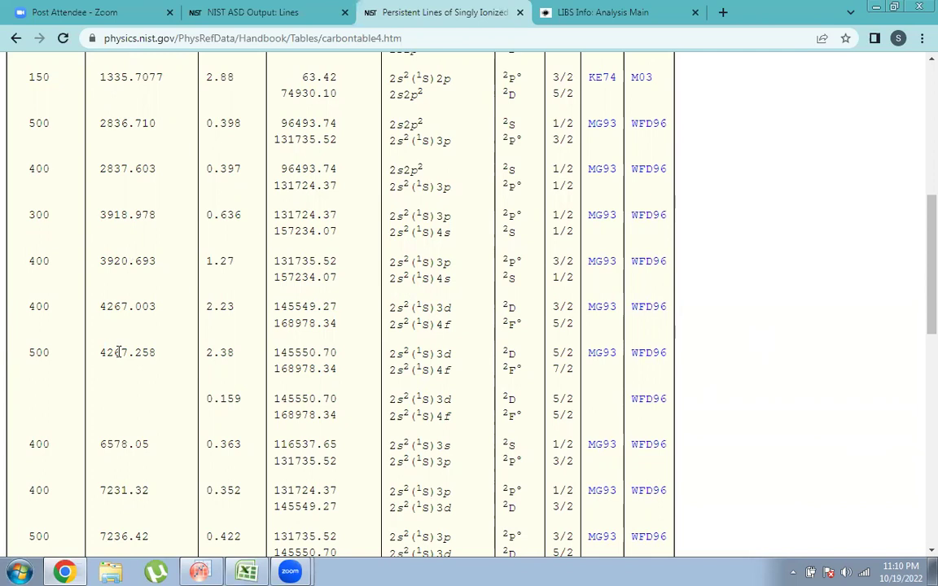
Switch to OriginPro and scale in on the spectrum from about 230 to 360, comparing it with the C II table in Chrome
click(208, 569)
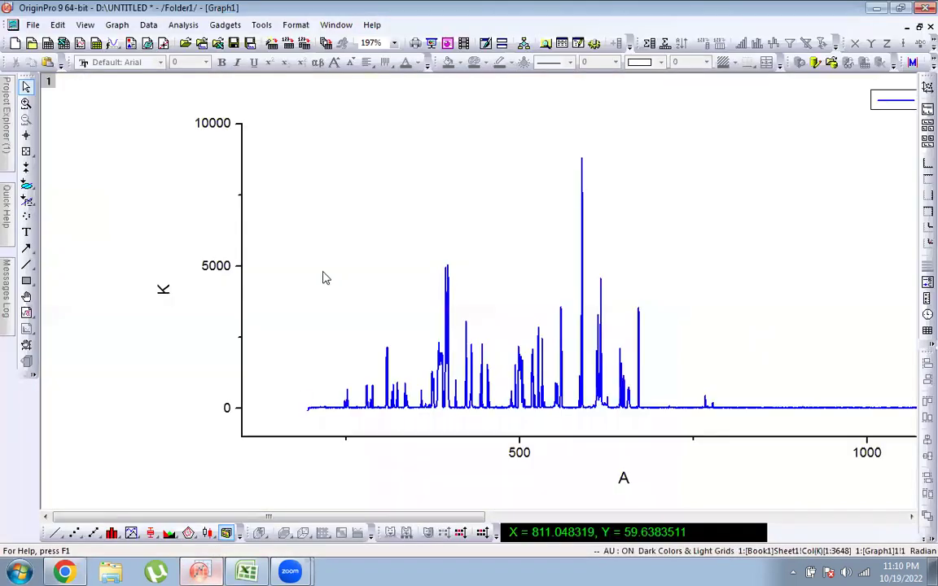
click(208, 570)
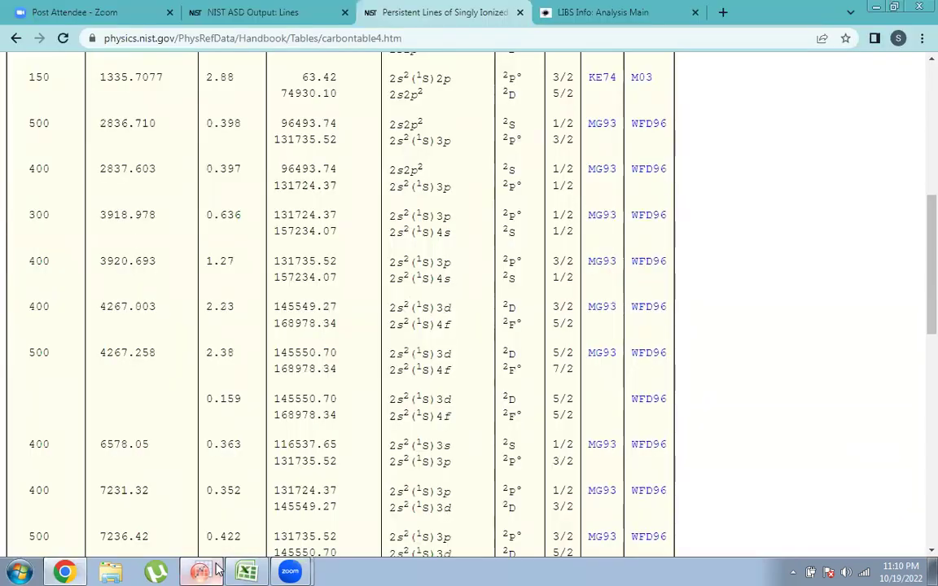
click(209, 570)
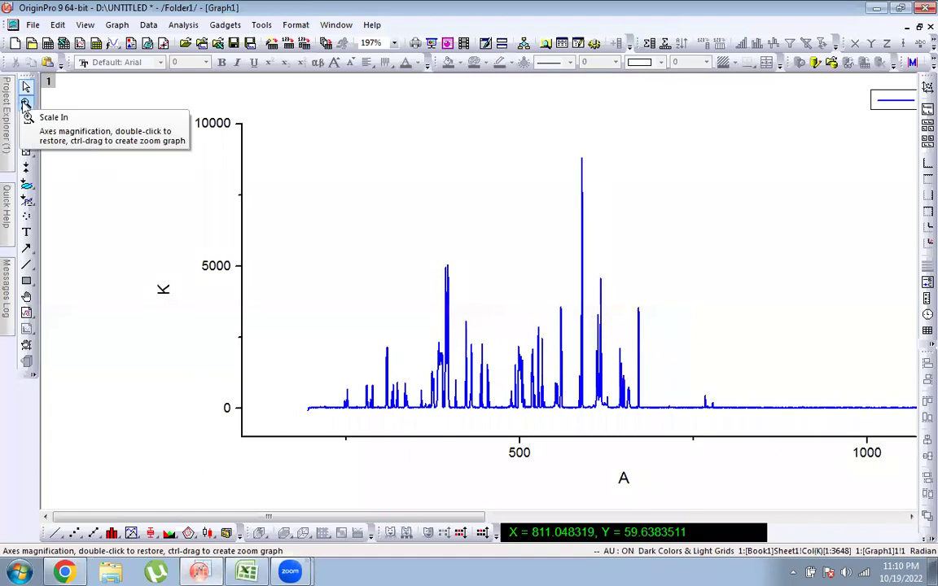
click(26, 105)
drag(329, 377, 433, 431)
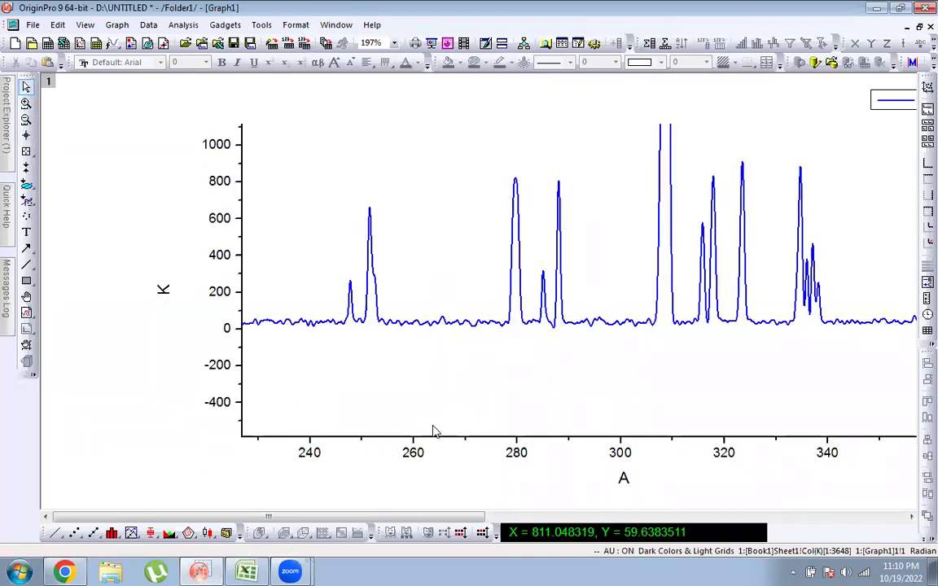
click(209, 570)
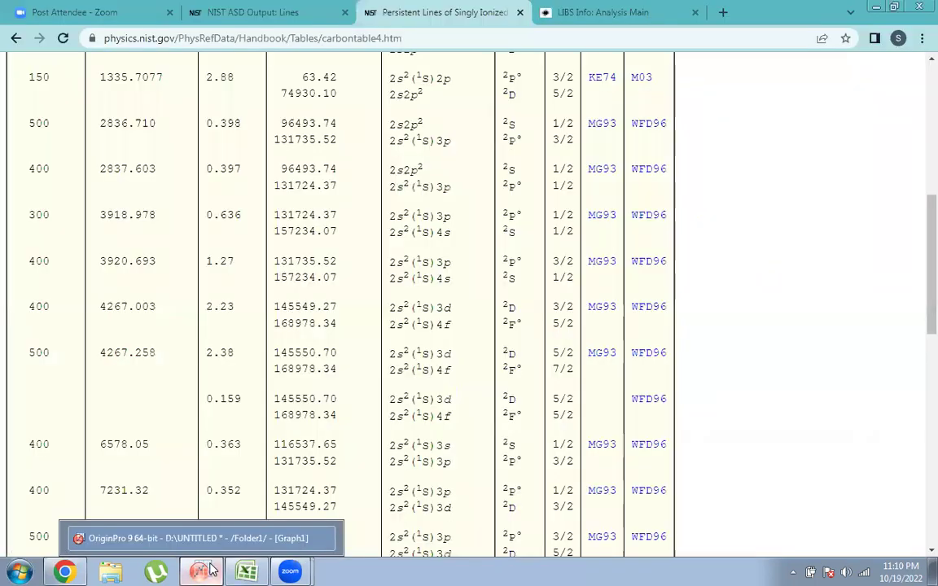
click(205, 570)
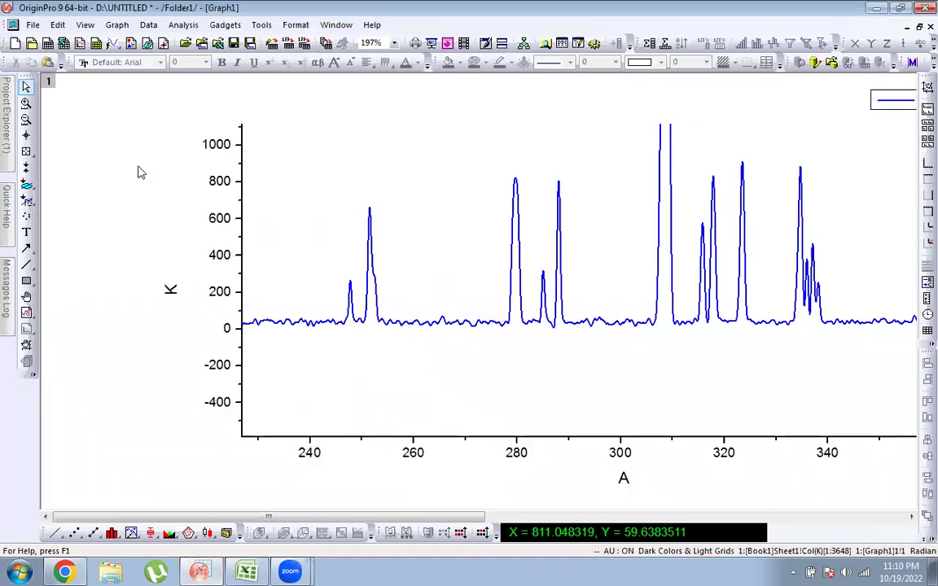
Read the screen coordinates along the baseline between the two tall peaks near 280 and 288, including the small peak between them
click(26, 135)
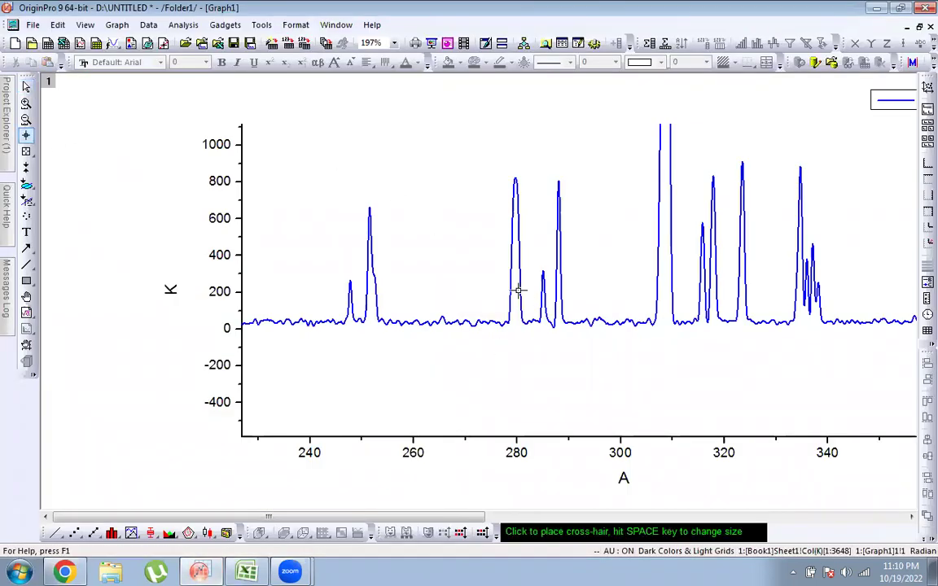
click(529, 321)
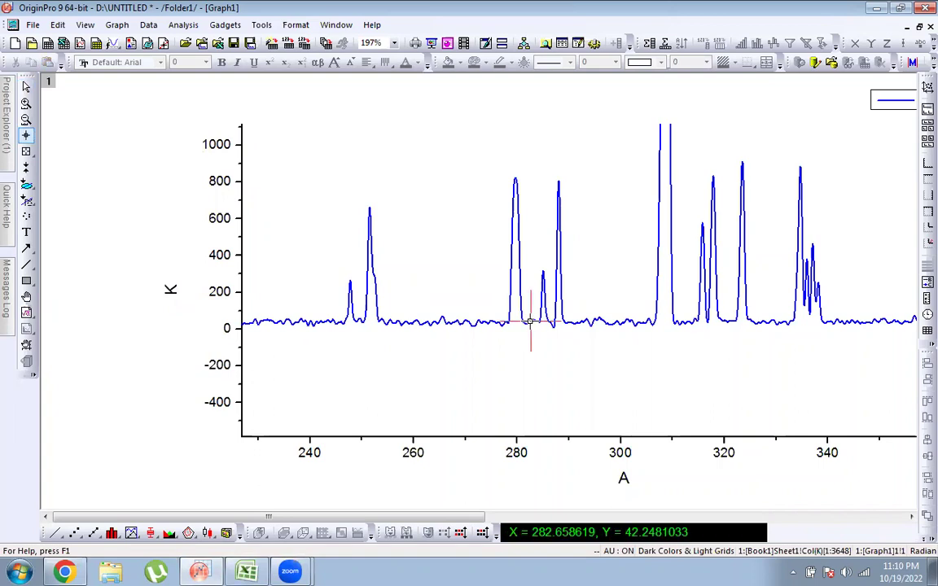
click(543, 321)
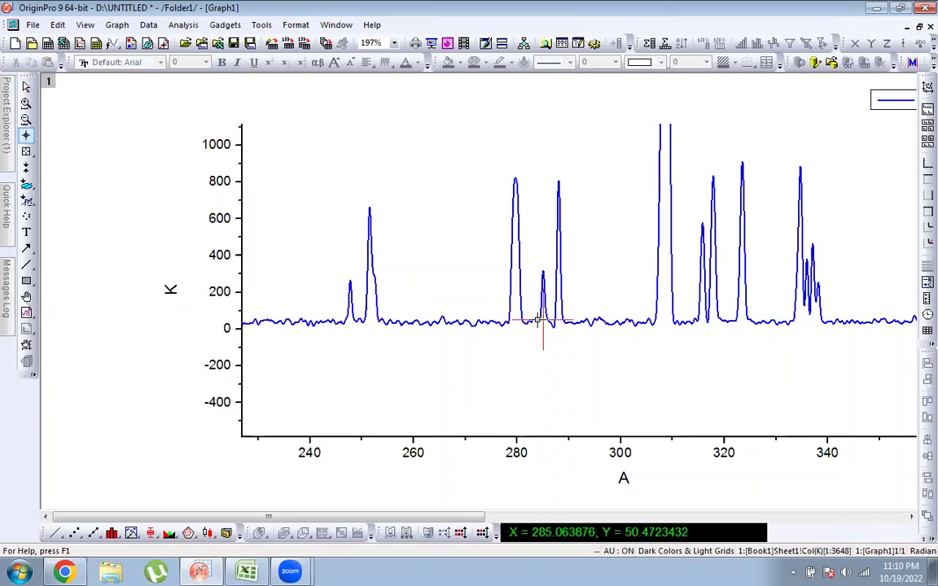
click(534, 320)
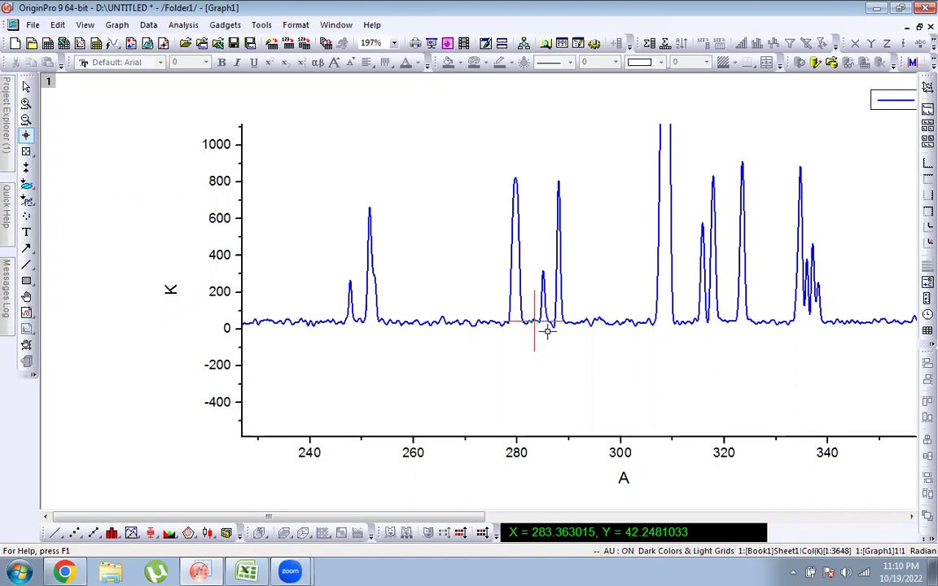
Check the carbon entry in the Excel sheet and the C II wavelengths in Chrome, and return to OriginPro
click(245, 569)
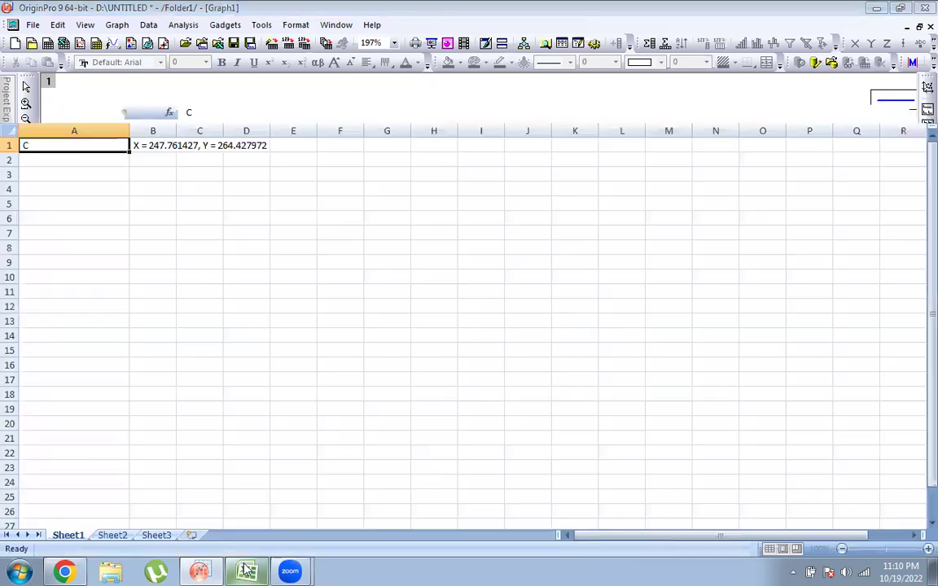
click(81, 570)
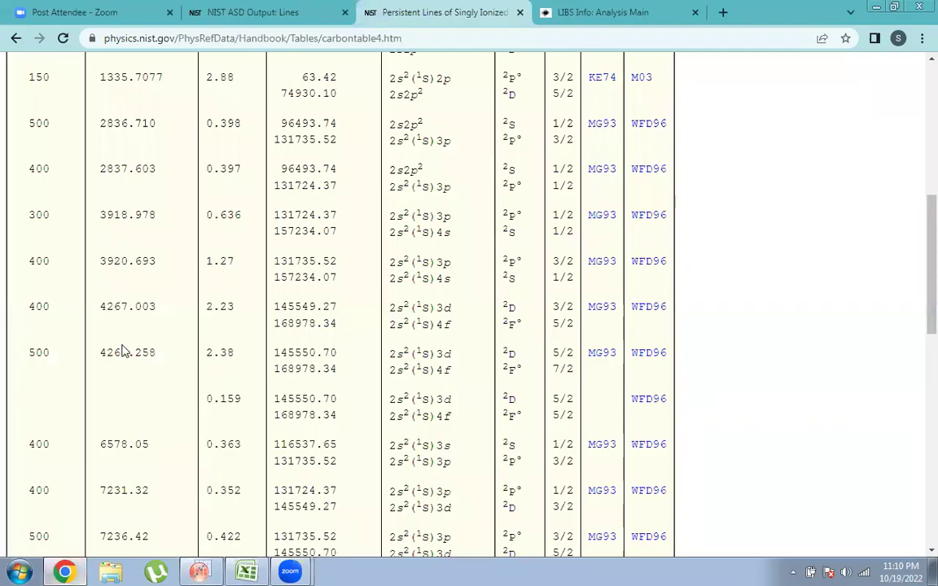
click(199, 570)
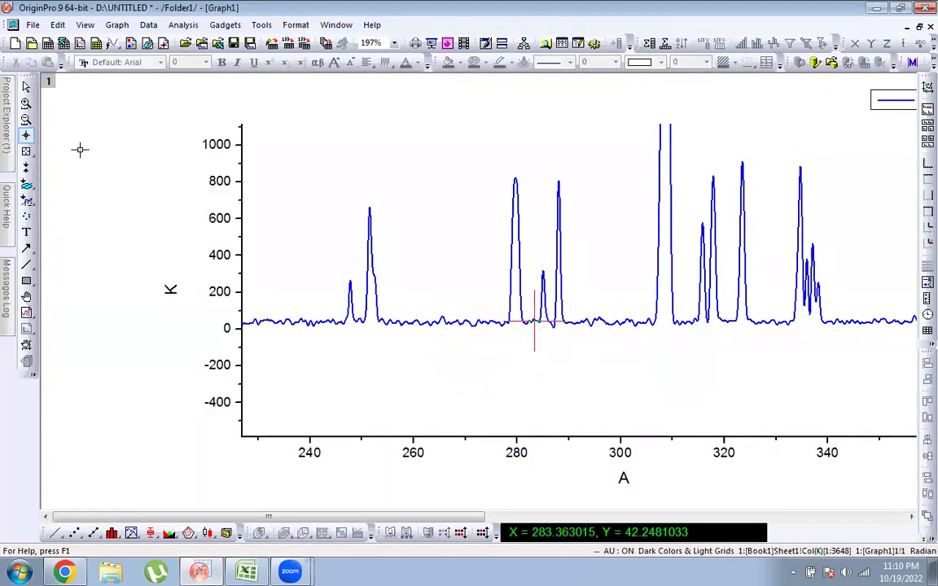
Restore the full spectrum, scale in from about 345 to 490, and read the coordinates along the baseline between about 416 and 427
double_click(26, 103)
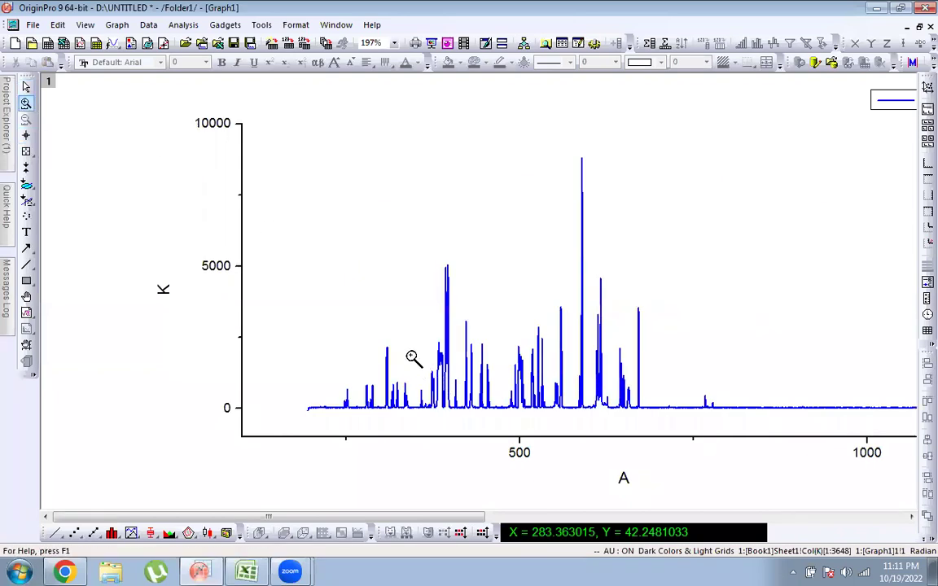
drag(411, 354, 514, 434)
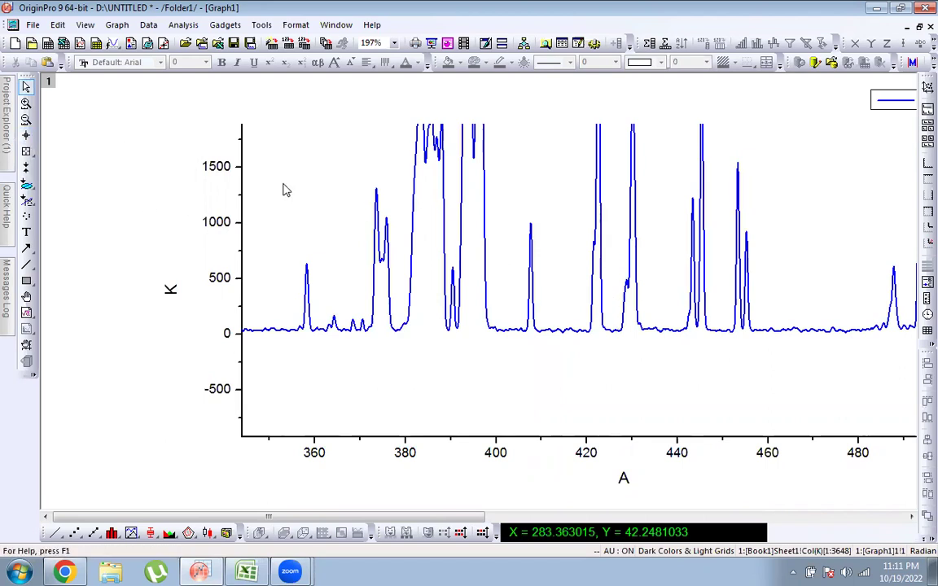
click(27, 119)
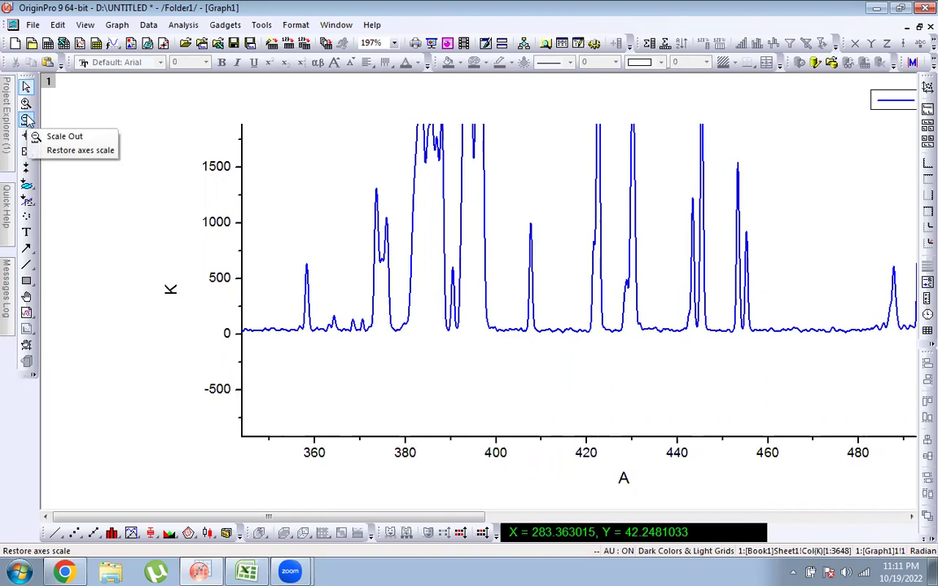
click(26, 135)
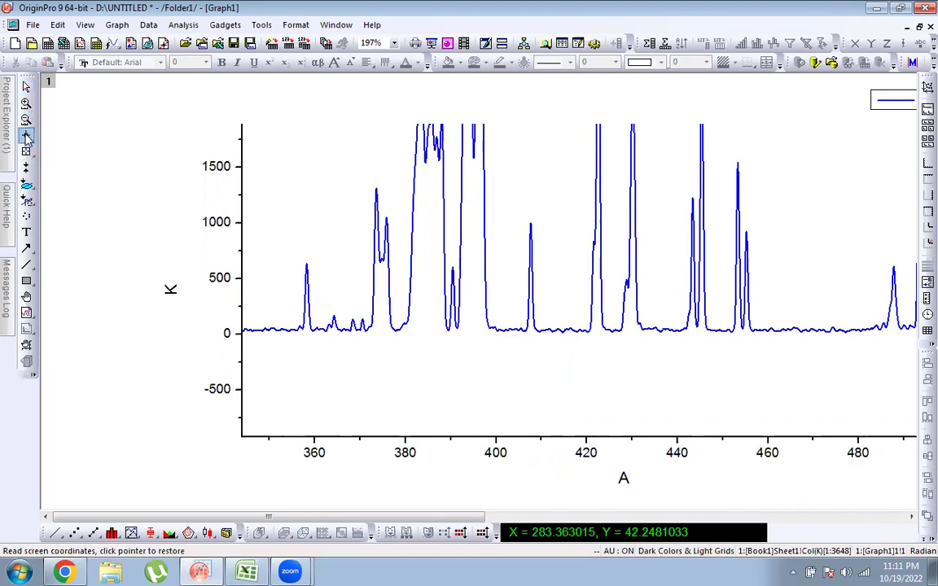
click(571, 326)
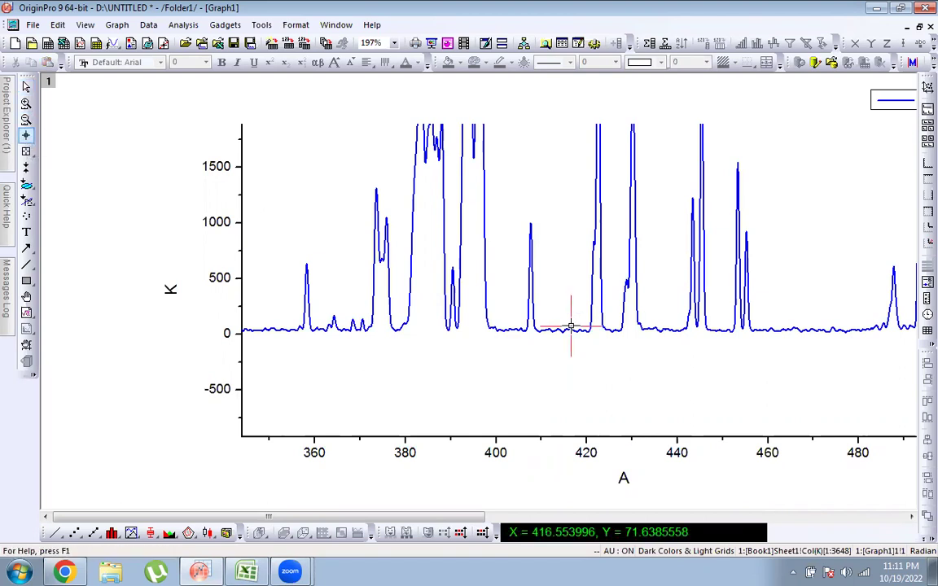
click(610, 326)
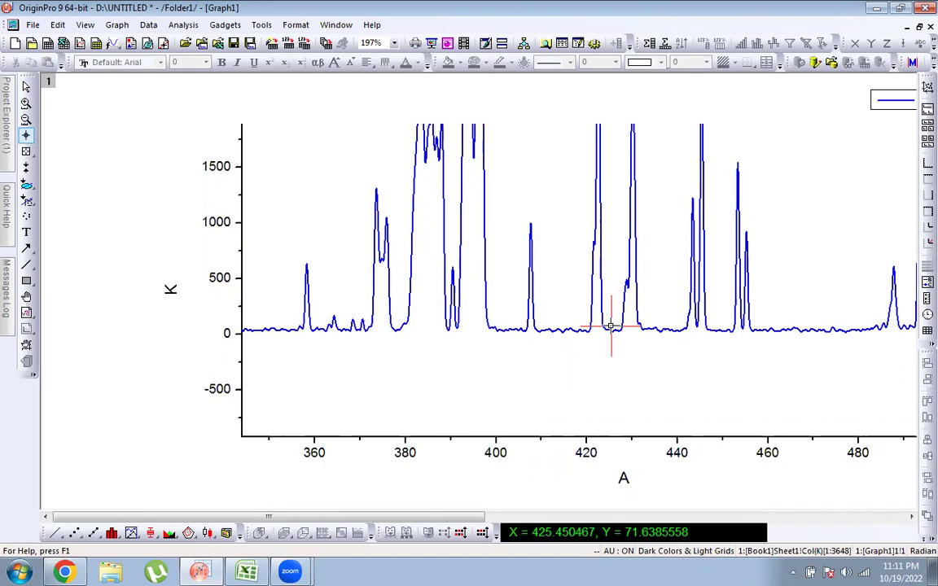
click(615, 327)
click(619, 326)
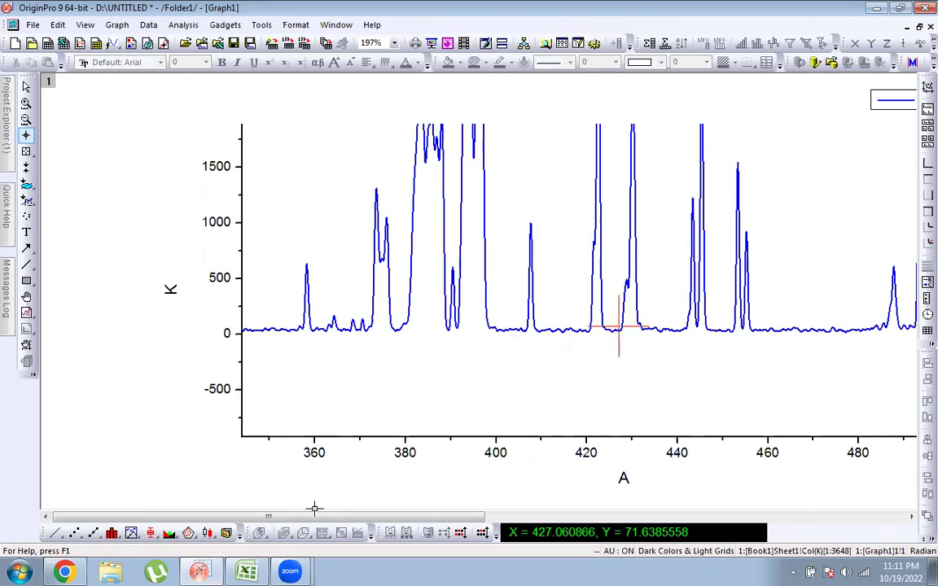
Switch to Chrome to compare the reading with the C II wavelengths in the persistent lines table
click(215, 567)
click(212, 567)
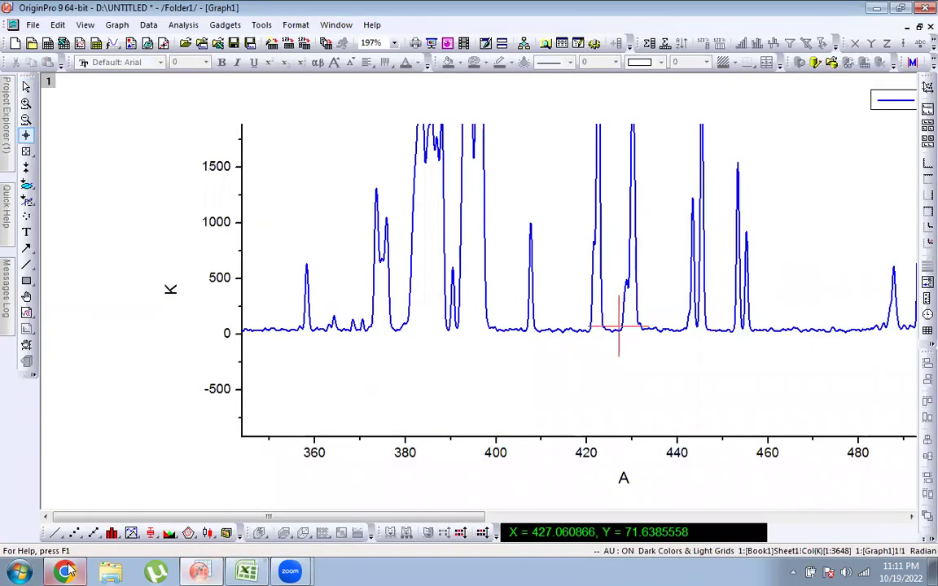
click(67, 570)
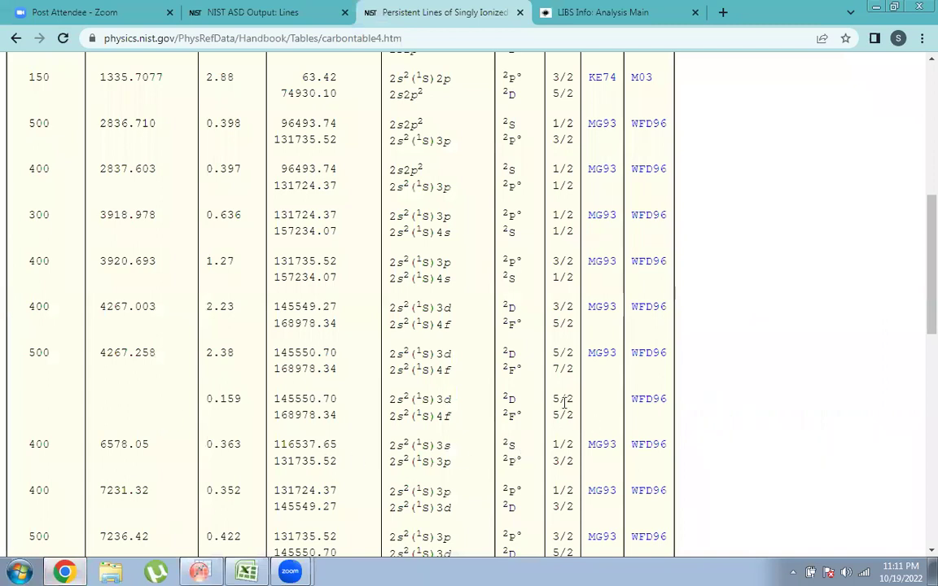
Examine the longest C II wavelengths at the end of the persistent lines table and return to OriginPro
drag(915, 312, 919, 366)
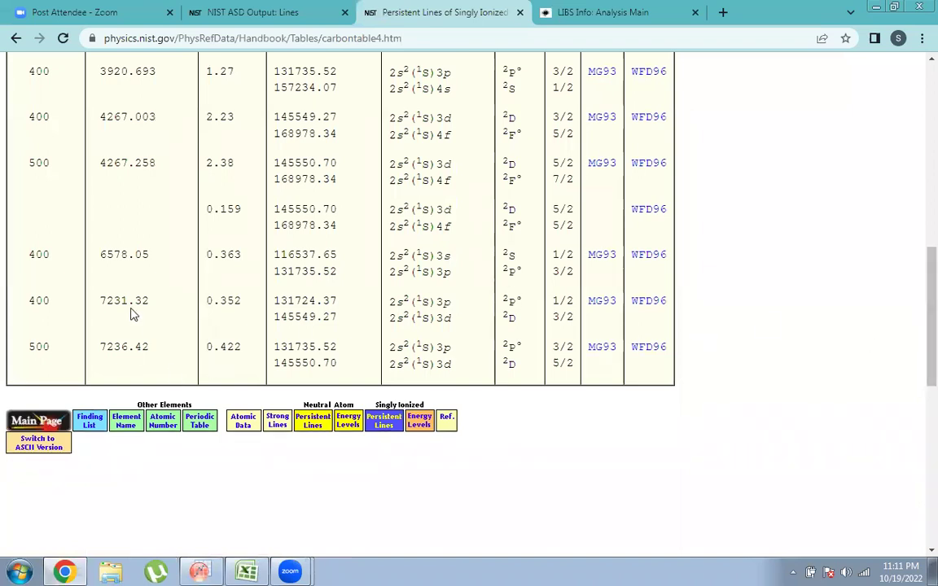
mouse_move(203, 569)
click(199, 570)
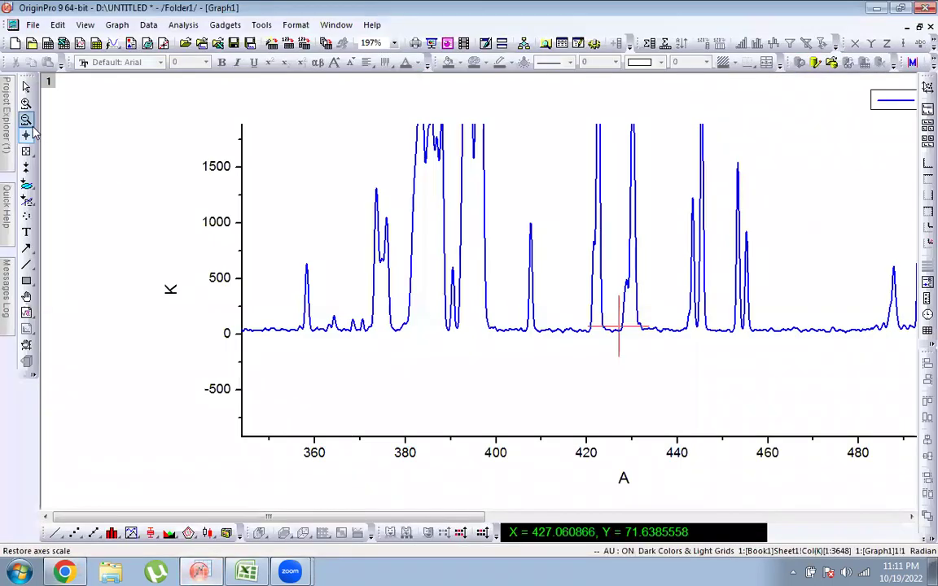
Restore the full spectrum, scale in from about 690 to 860, and read the coordinates along the baseline between about 722 and 725
double_click(26, 103)
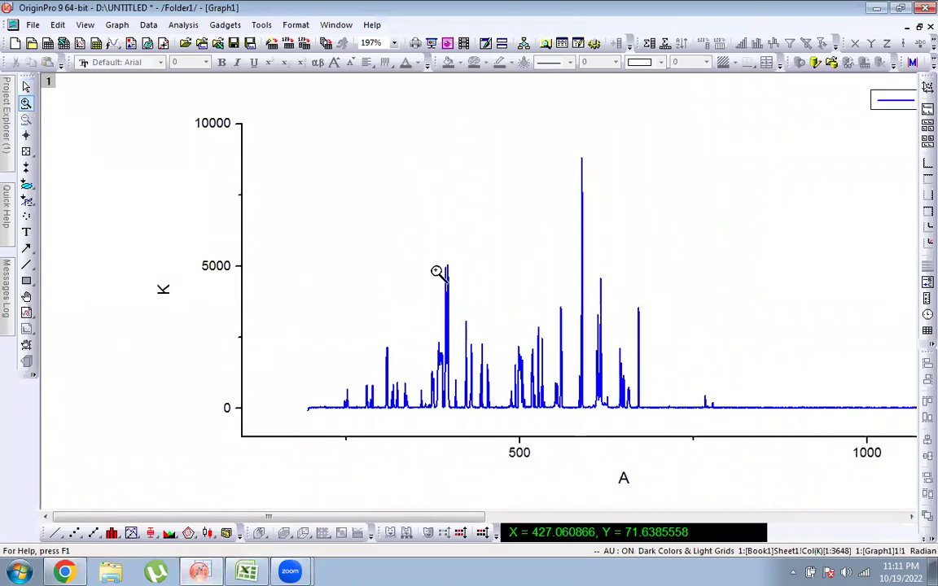
drag(649, 383, 769, 433)
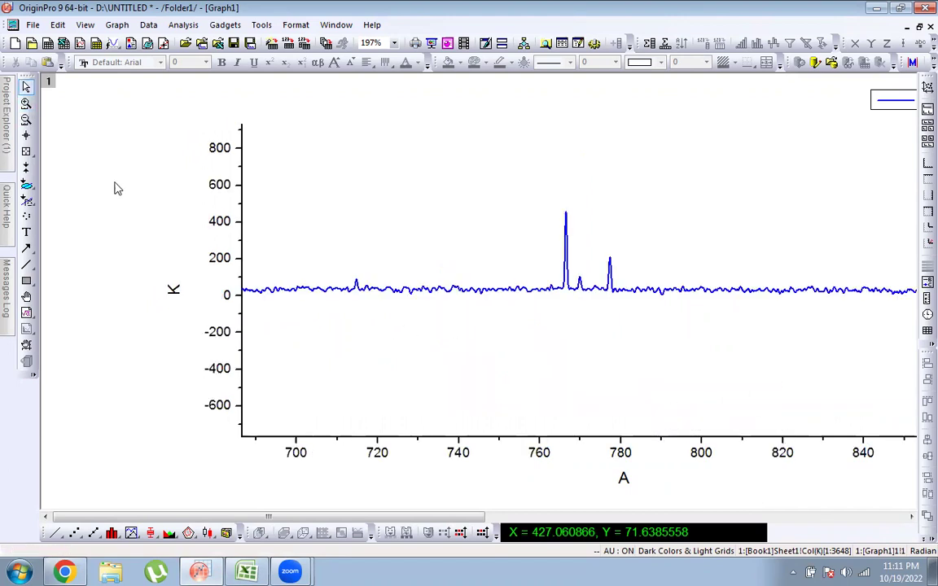
click(26, 136)
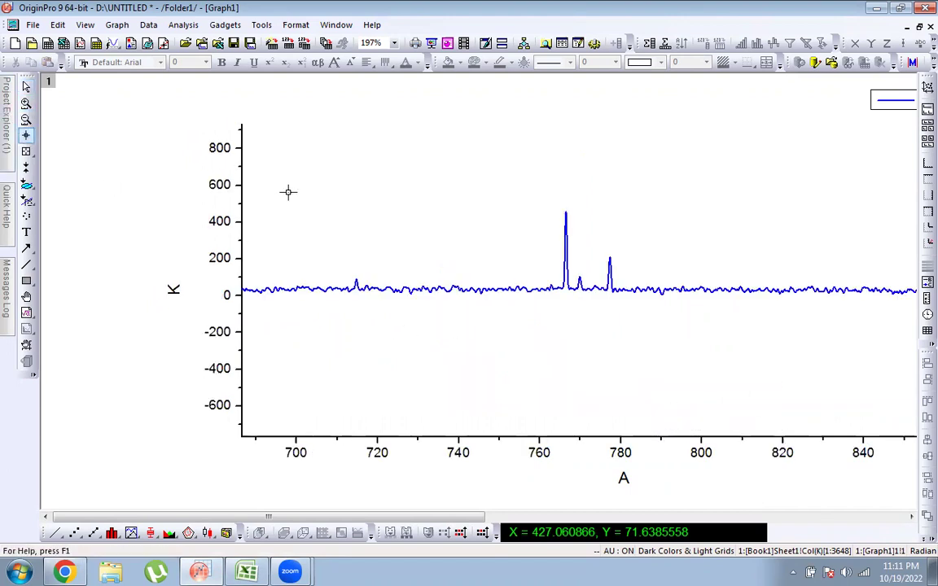
click(397, 288)
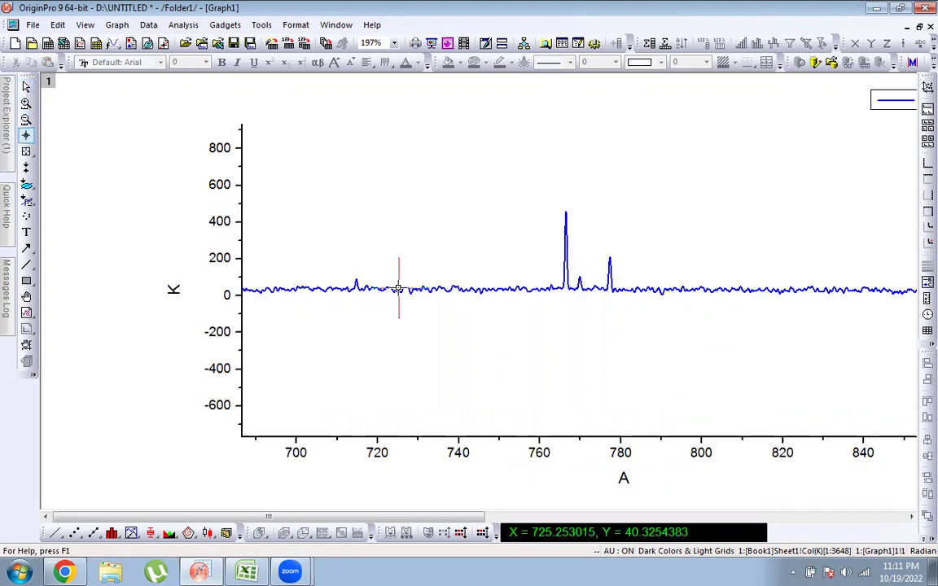
click(388, 288)
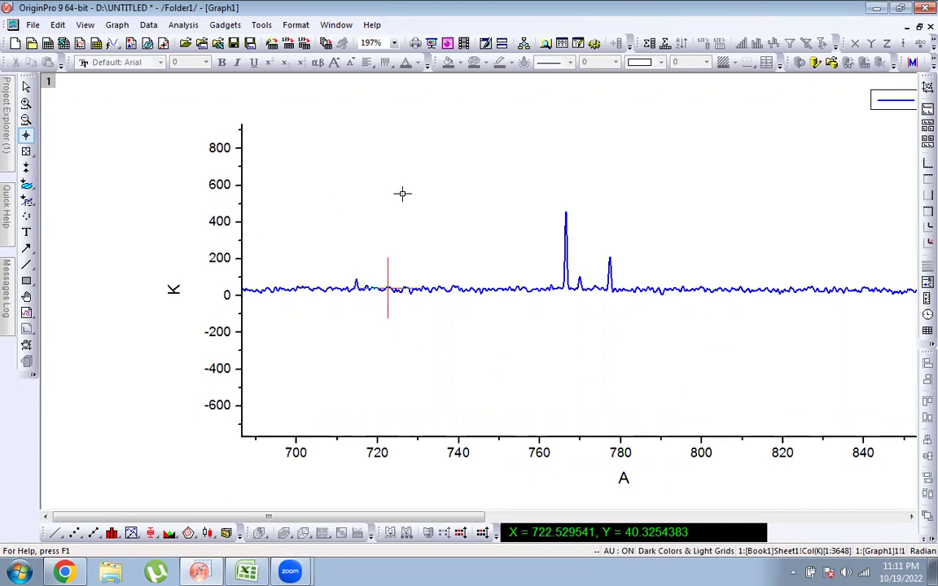
Read the screen coordinates of the three neighbouring peaks between 760 and 780
click(562, 222)
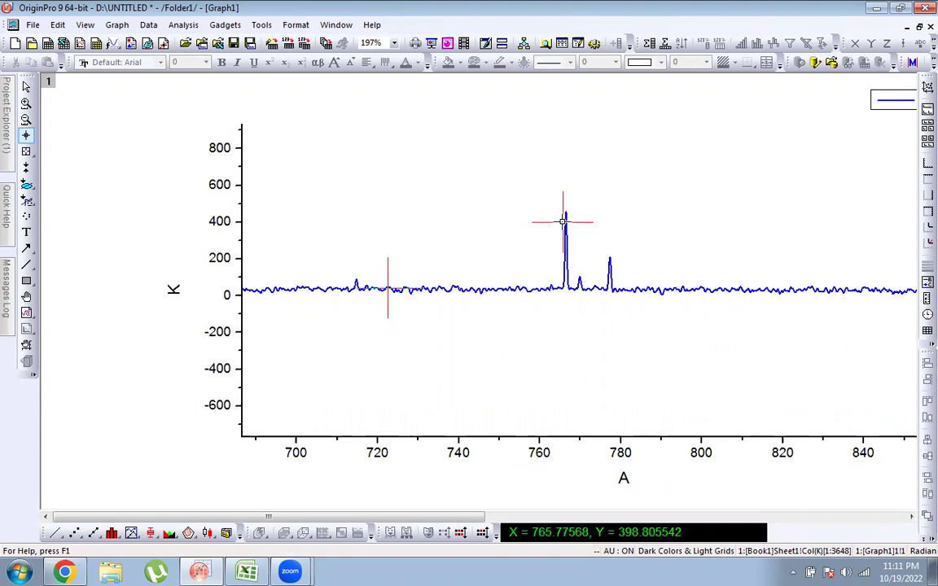
click(566, 213)
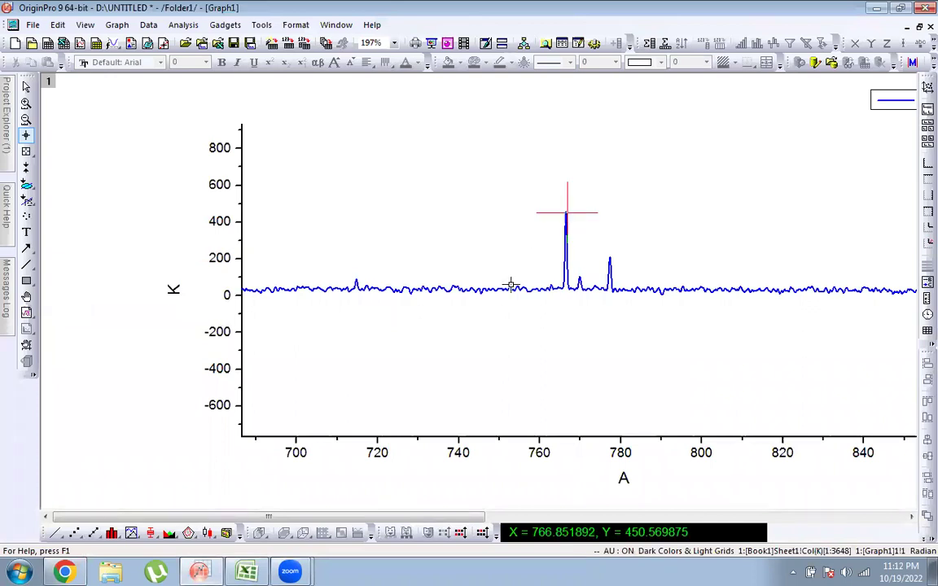
click(580, 277)
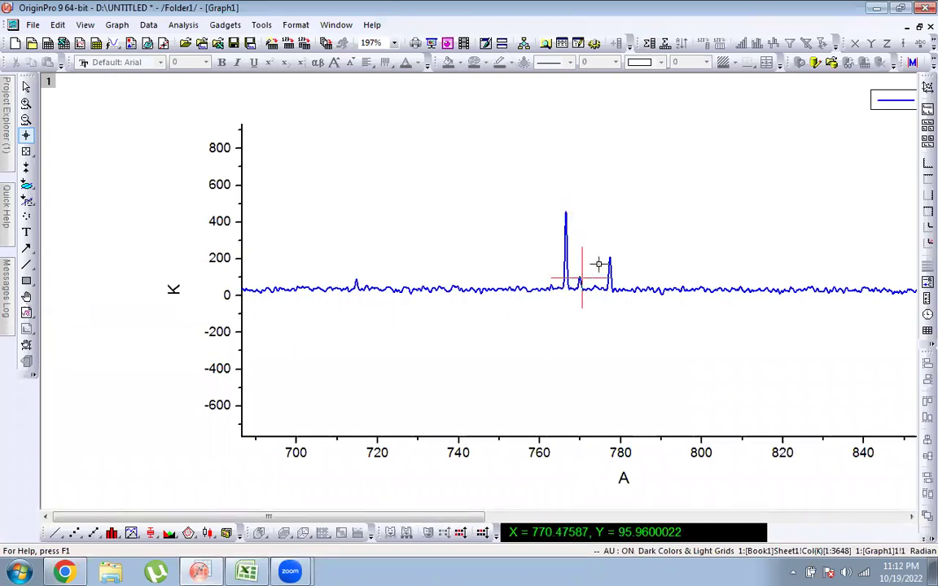
click(609, 258)
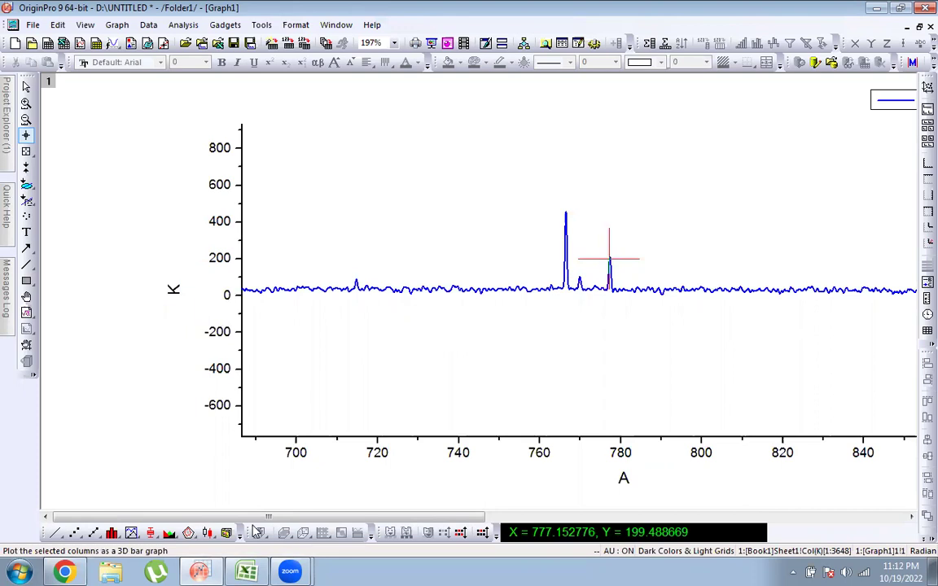
Switch to Chrome and open the carbon spectrum from the LIBS Info element analysis periodic table
click(84, 570)
click(573, 8)
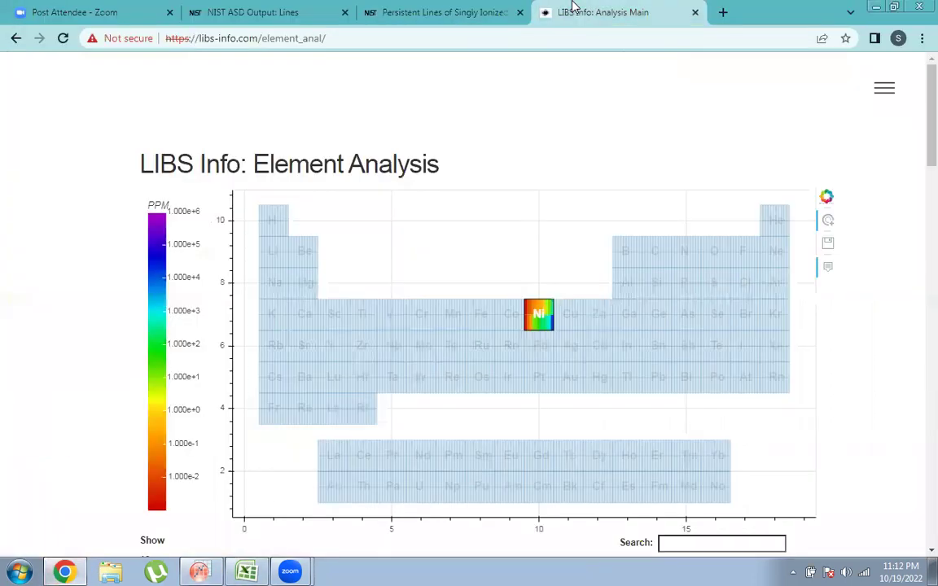
mouse_move(653, 253)
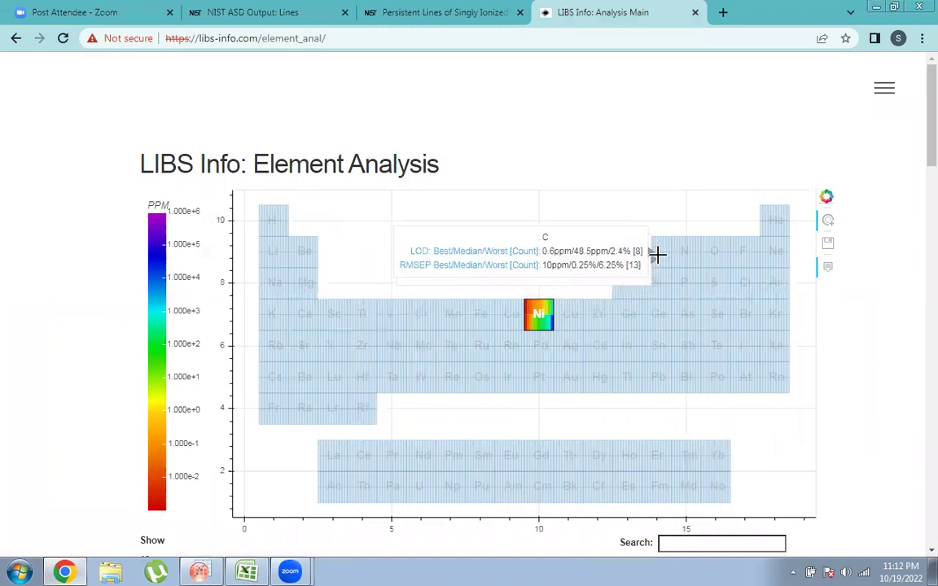
click(656, 254)
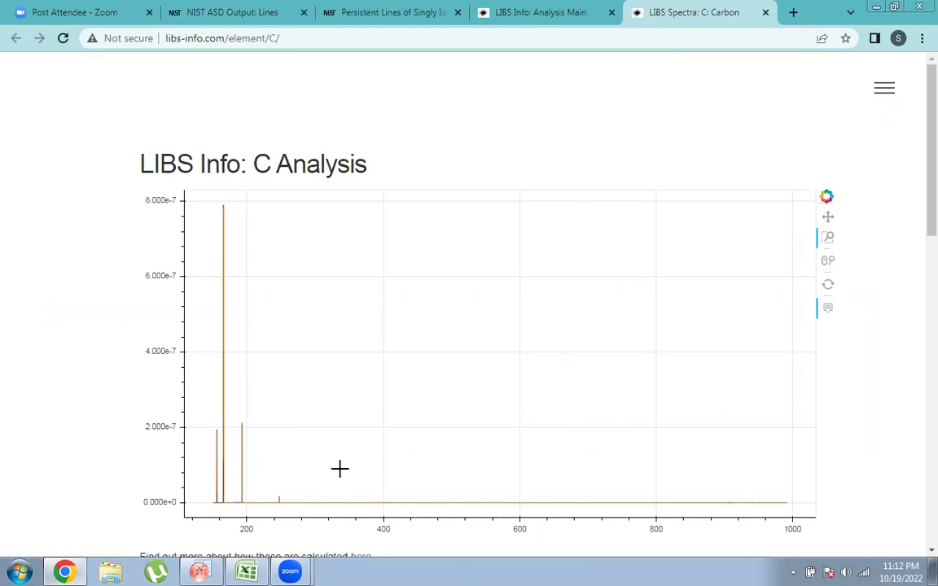
Zoom the carbon spectrum to about 140–365 nm, inspect the labels of its main peaks, and reset the plot
drag(358, 406, 209, 530)
mouse_move(228, 338)
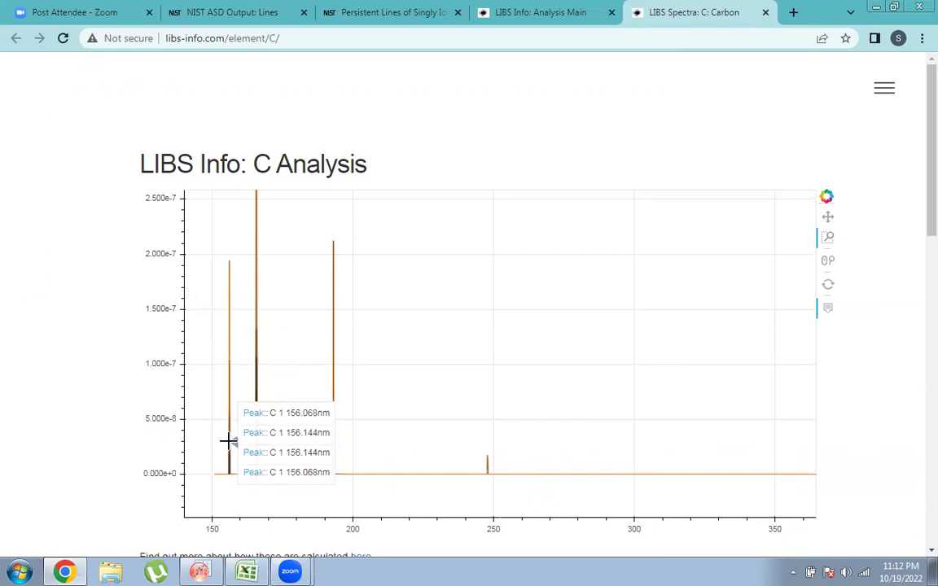
mouse_move(254, 439)
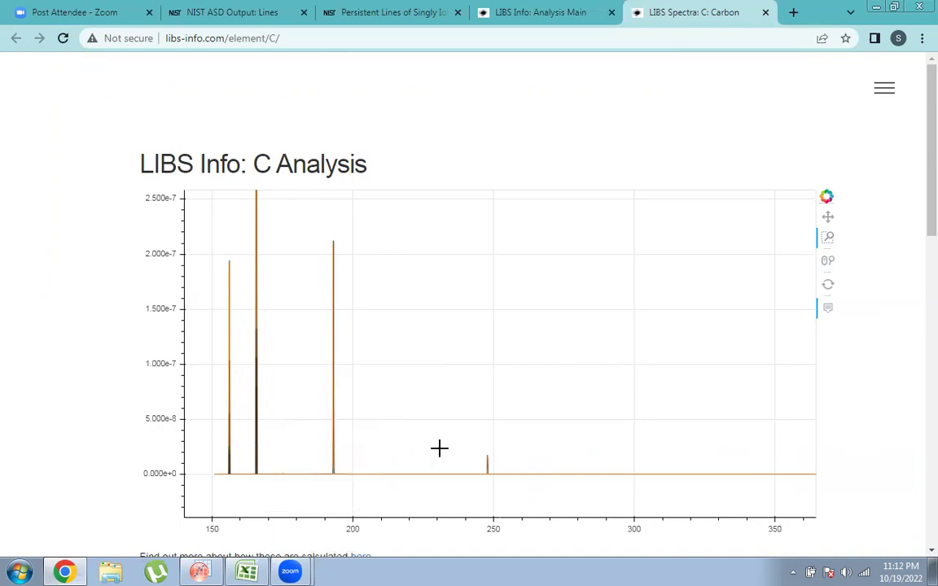
mouse_move(487, 463)
click(831, 285)
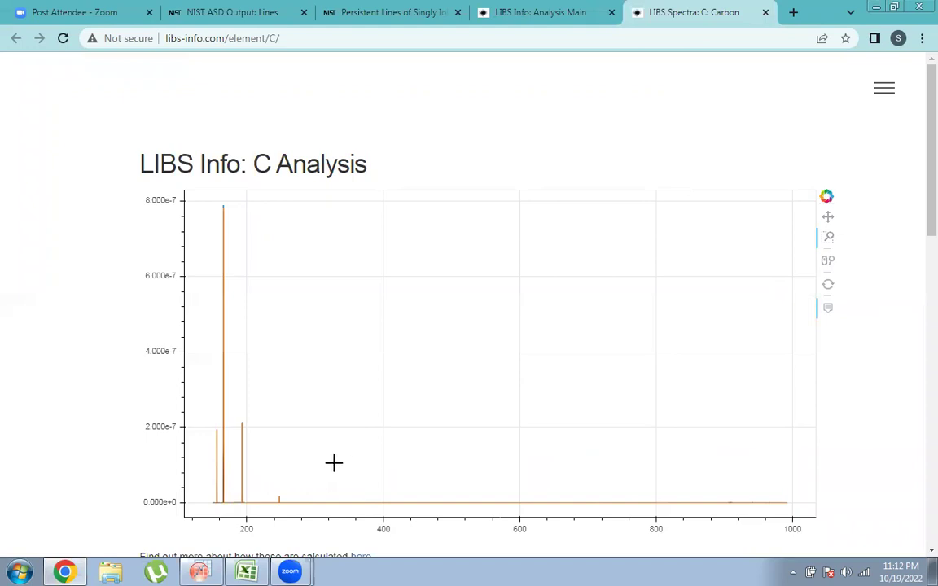
Check the OriginPro graph and the C II persistent lines table, and return to the LIBS Info carbon spectrum
click(197, 570)
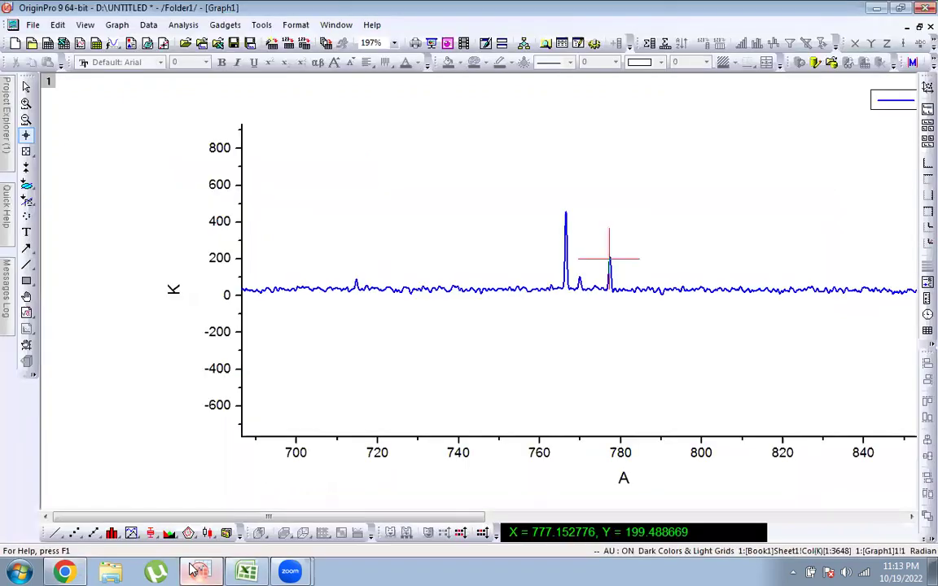
click(198, 570)
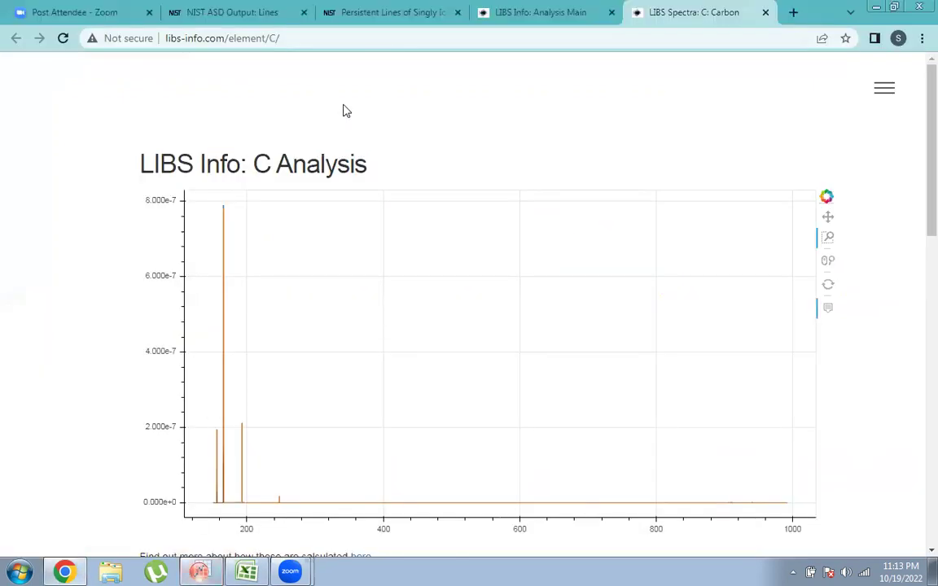
click(398, 13)
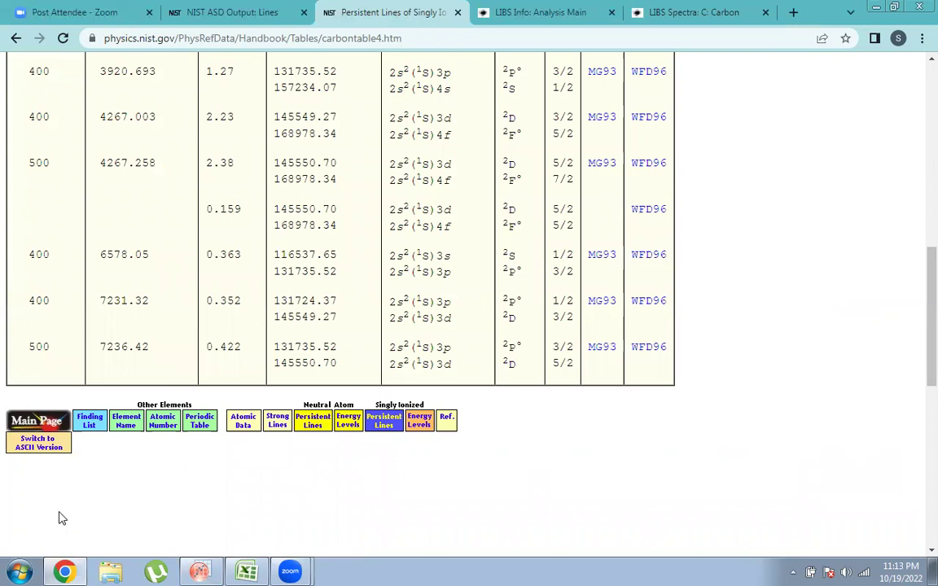
click(674, 8)
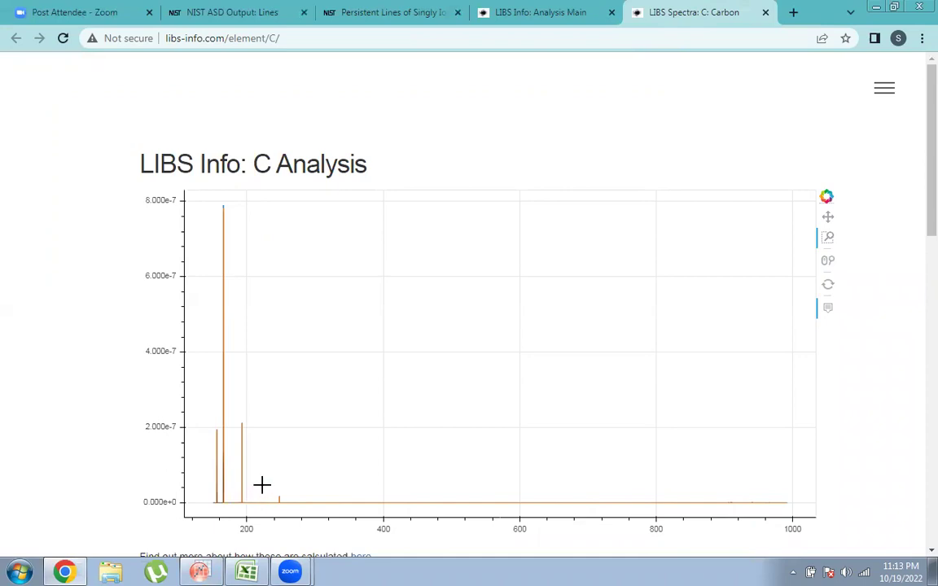
Zoom in repeatedly on the carbon spectrum's baseline to about 365–735 nm and inspect the small peaks near 505 and 435 nm
drag(261, 485, 649, 514)
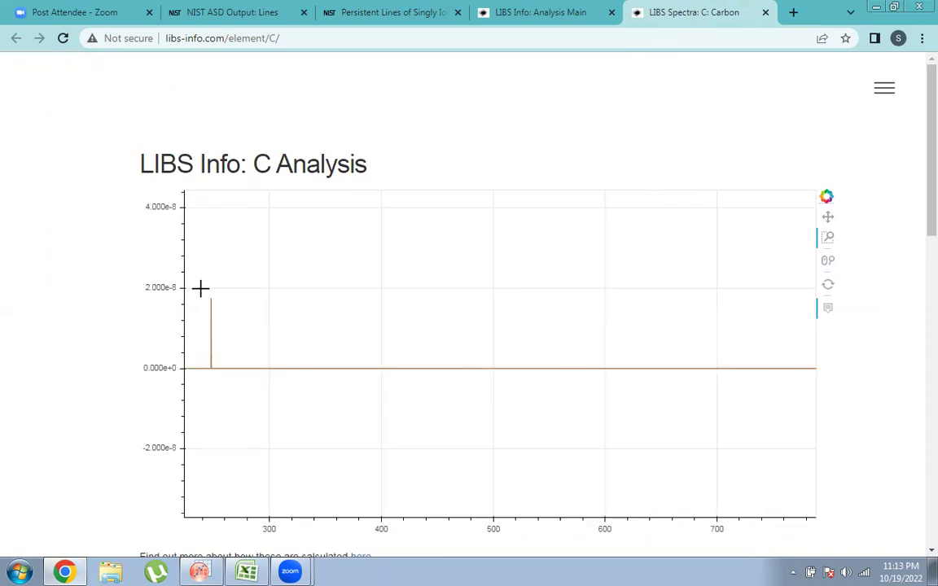
drag(200, 288, 801, 393)
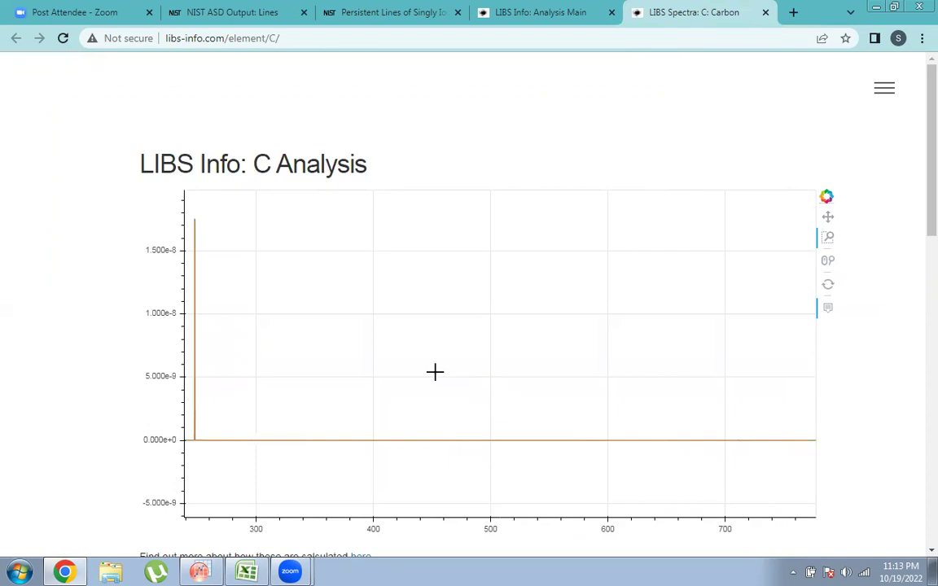
mouse_move(739, 440)
drag(188, 214, 817, 454)
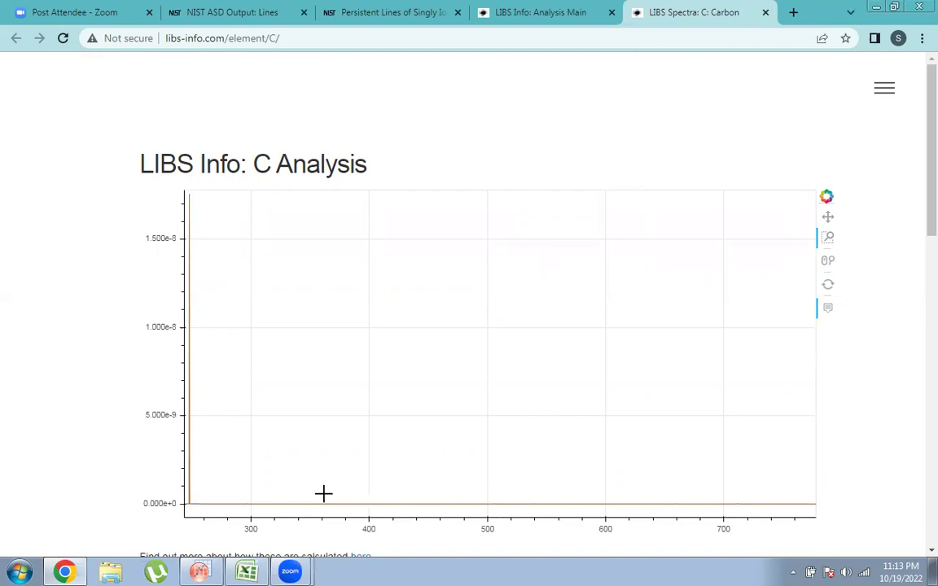
drag(324, 494, 760, 510)
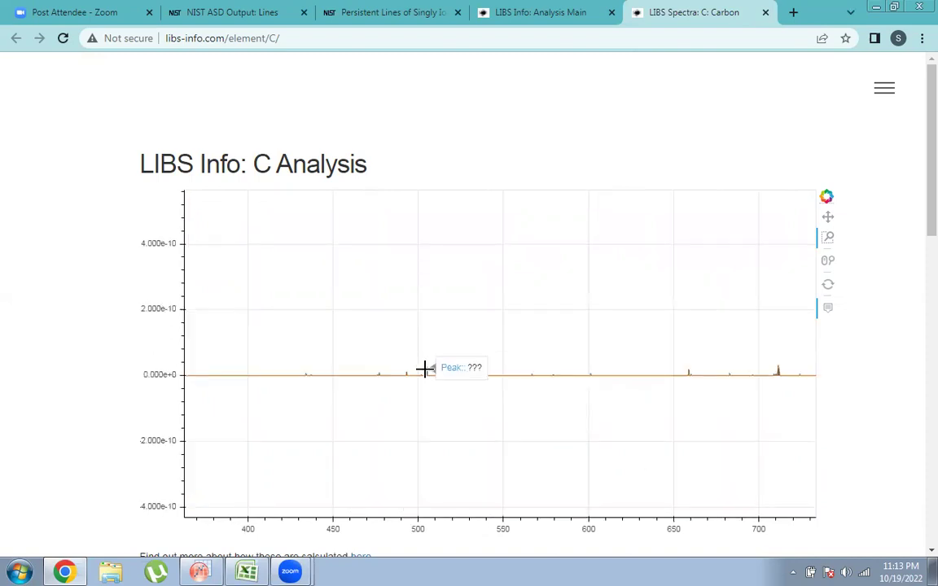
mouse_move(426, 370)
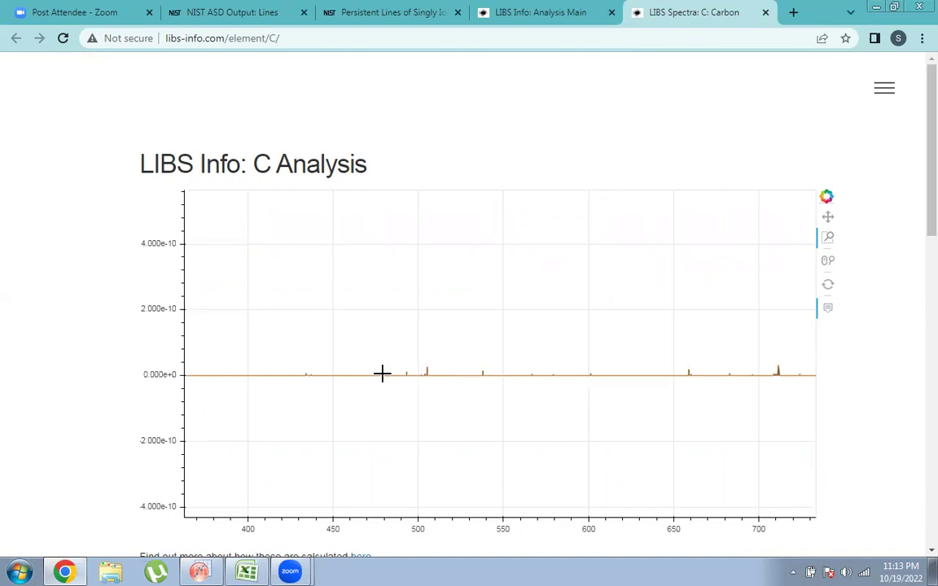
mouse_move(309, 372)
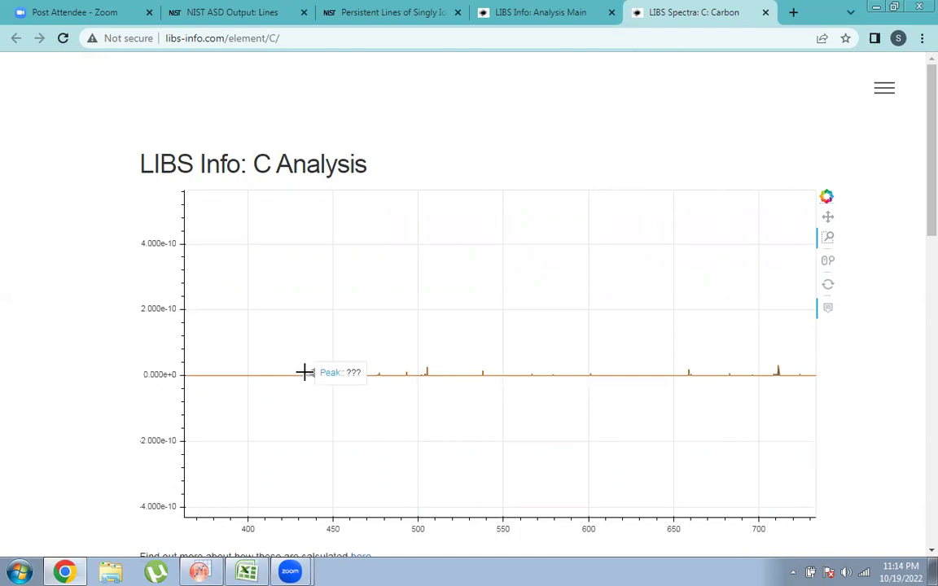
Zoom further to about 420–725 nm, inspect the weak carbon peaks across that range, and reset the plot
drag(282, 351, 798, 390)
mouse_move(787, 360)
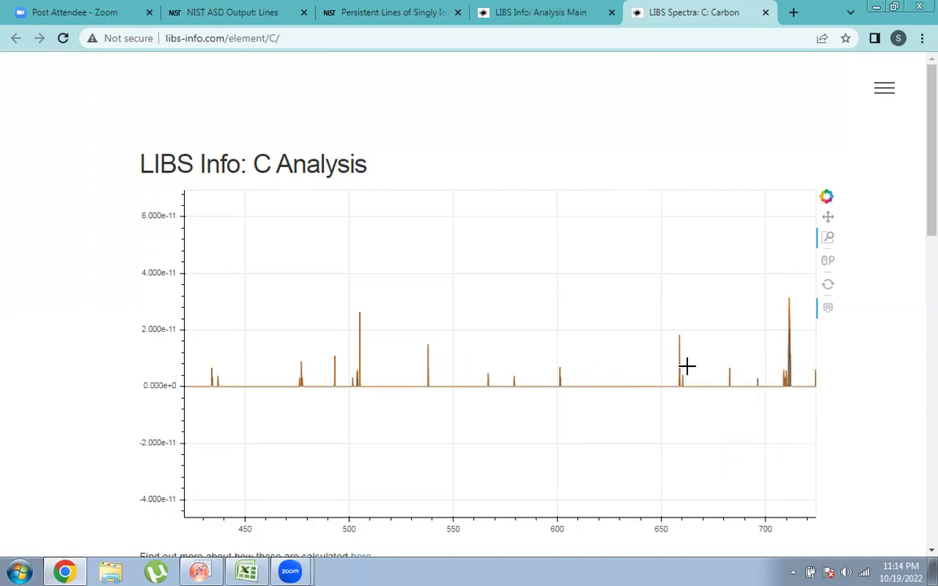
mouse_move(678, 368)
mouse_move(561, 377)
mouse_move(358, 361)
mouse_move(210, 377)
click(828, 285)
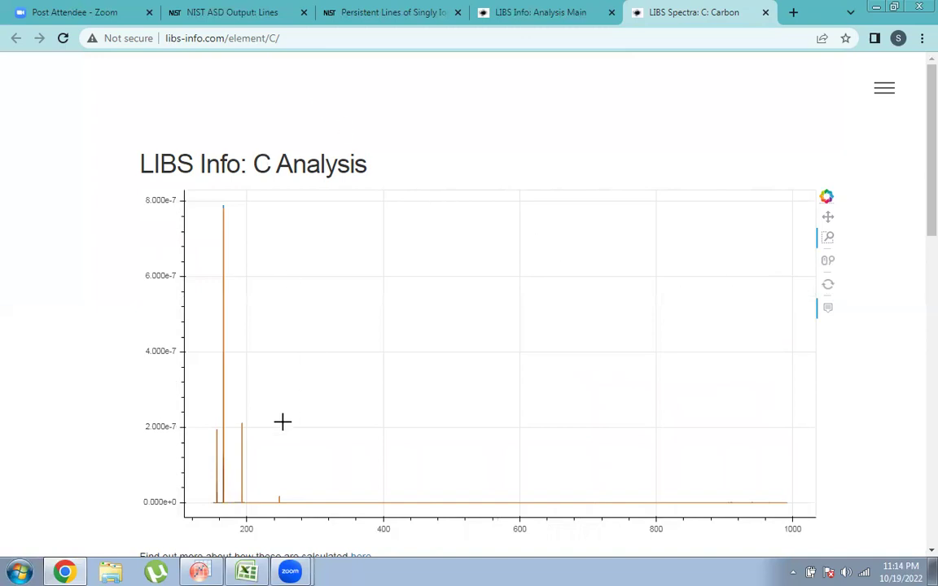
Zoom in on the carbon peak near 248 nm, compare it with the carbon entry in Excel, and return to OriginPro
drag(270, 482, 295, 509)
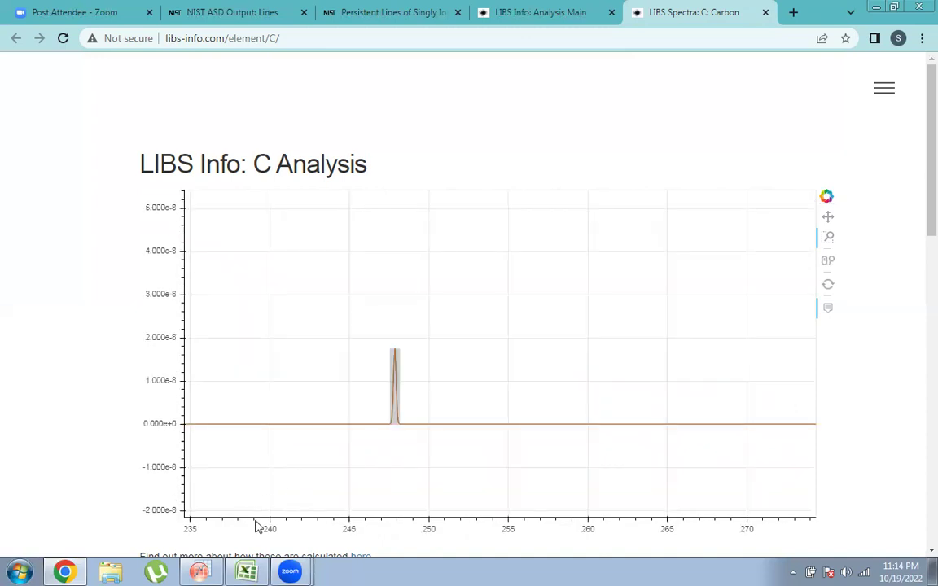
click(247, 570)
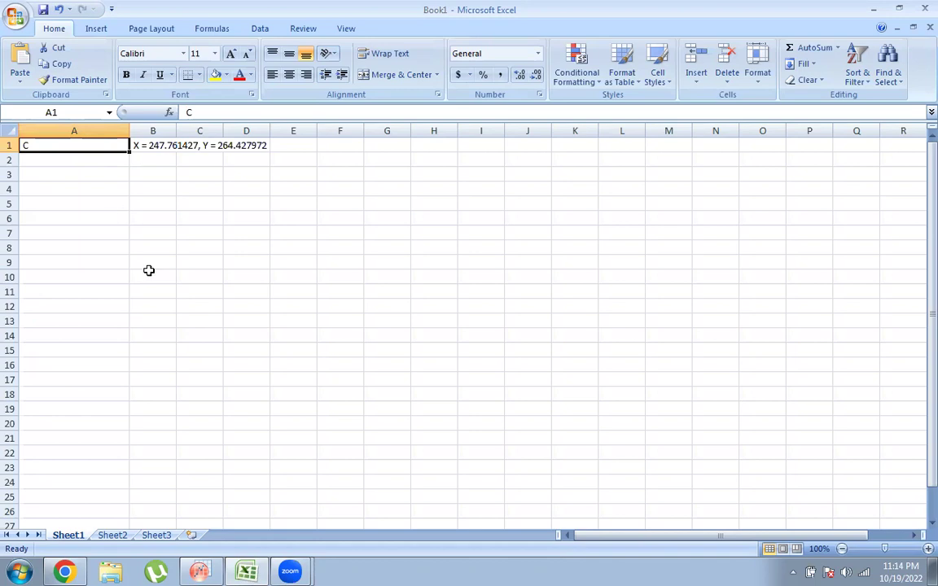
click(201, 569)
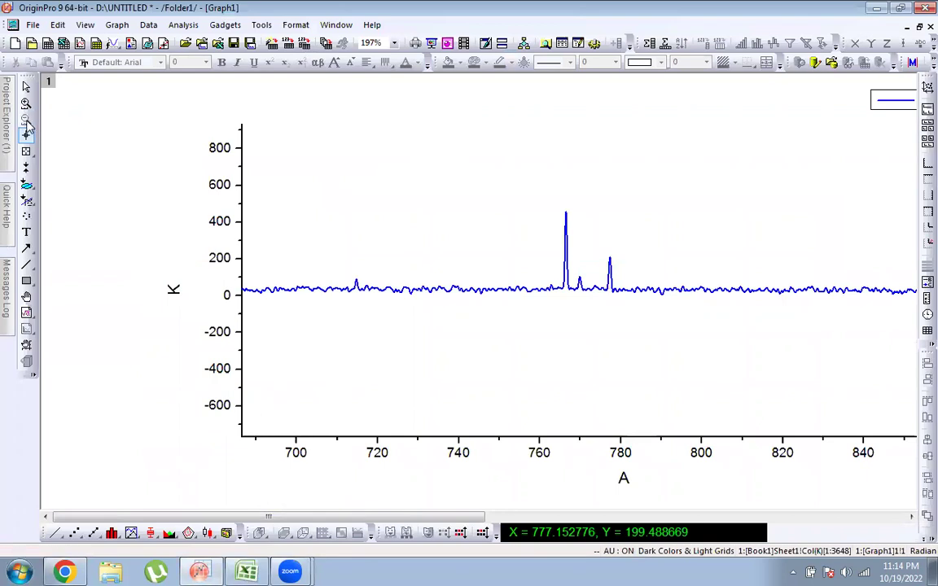
Restore the full spectrum and read the screen coordinates just above the baseline near 320 and 371
click(26, 120)
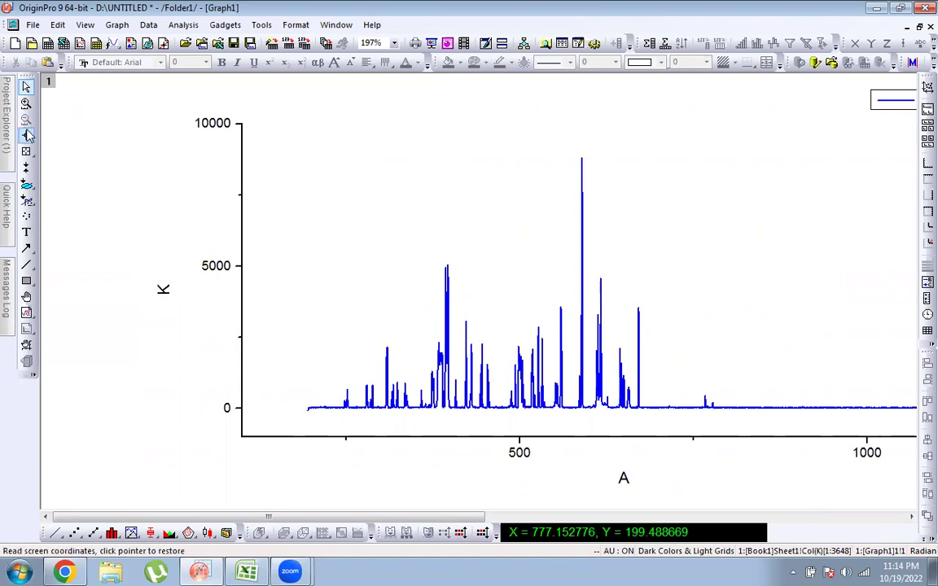
click(26, 135)
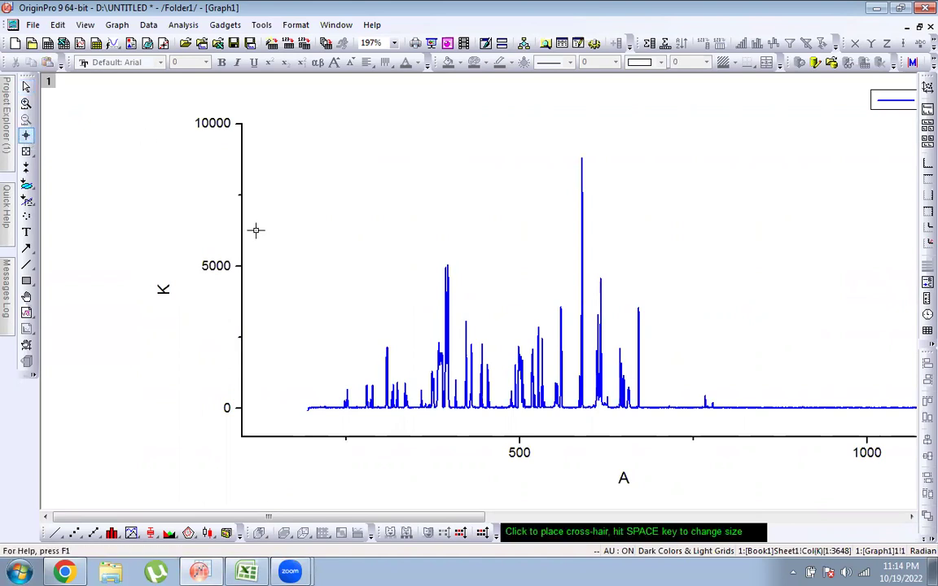
click(396, 395)
click(430, 397)
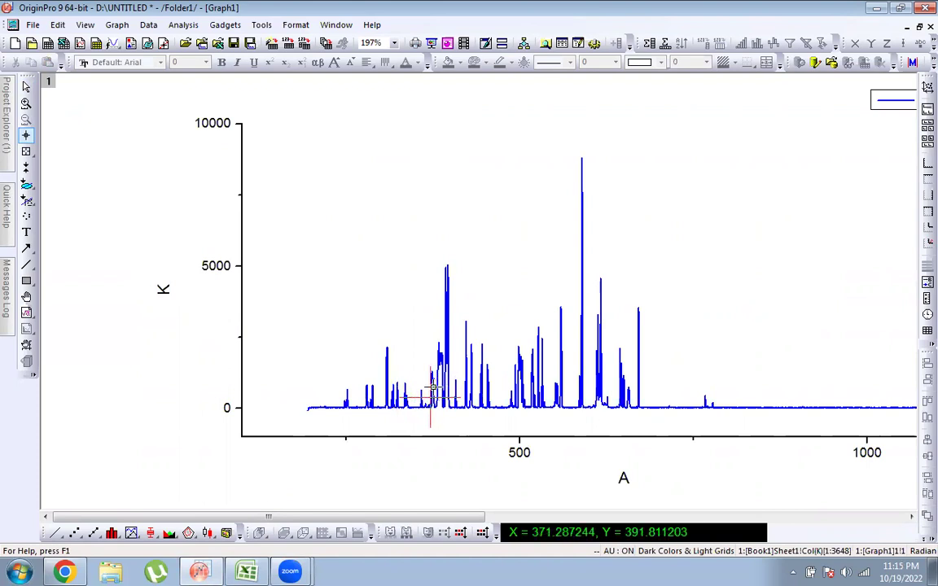
Read the screen coordinates at the small peaks near 375, 355 and 335 on the full spectrum
click(433, 389)
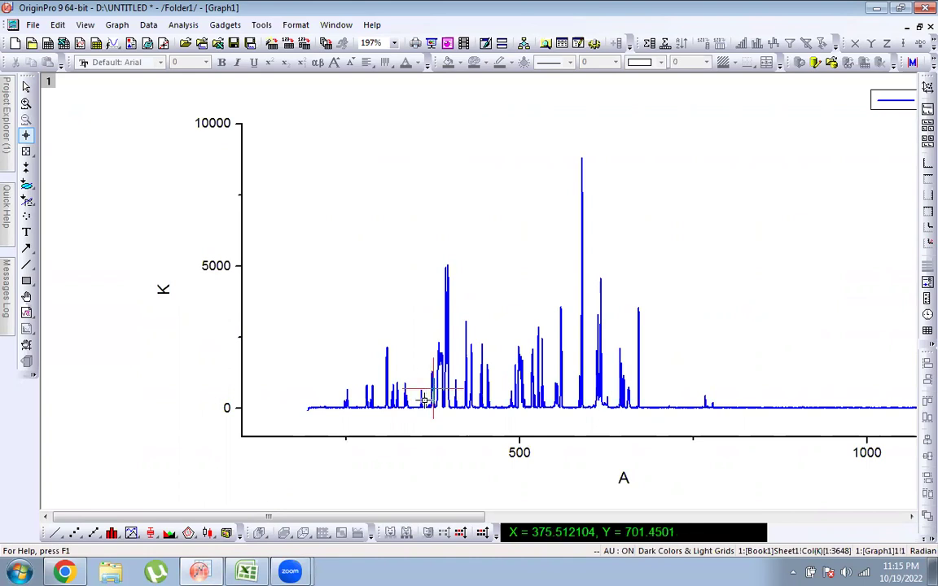
click(419, 402)
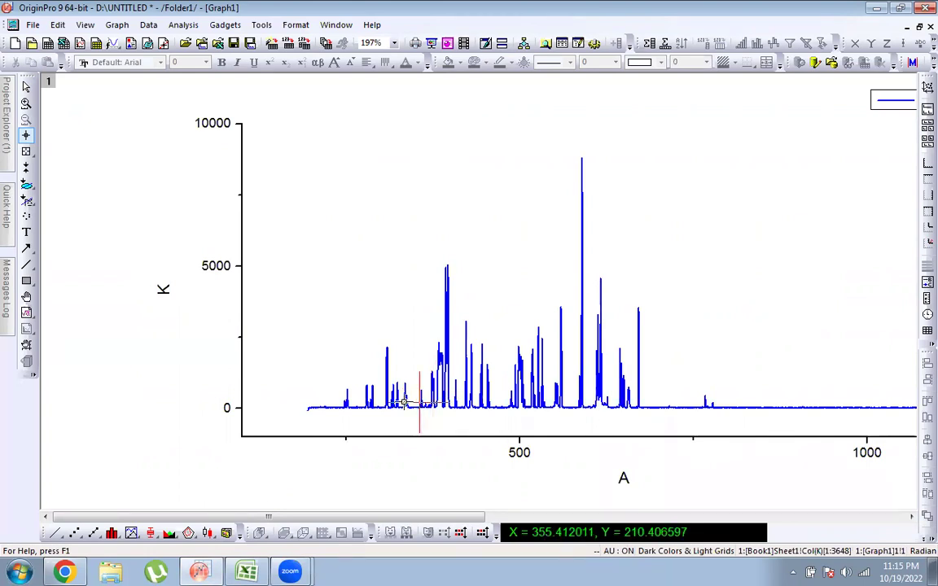
click(405, 402)
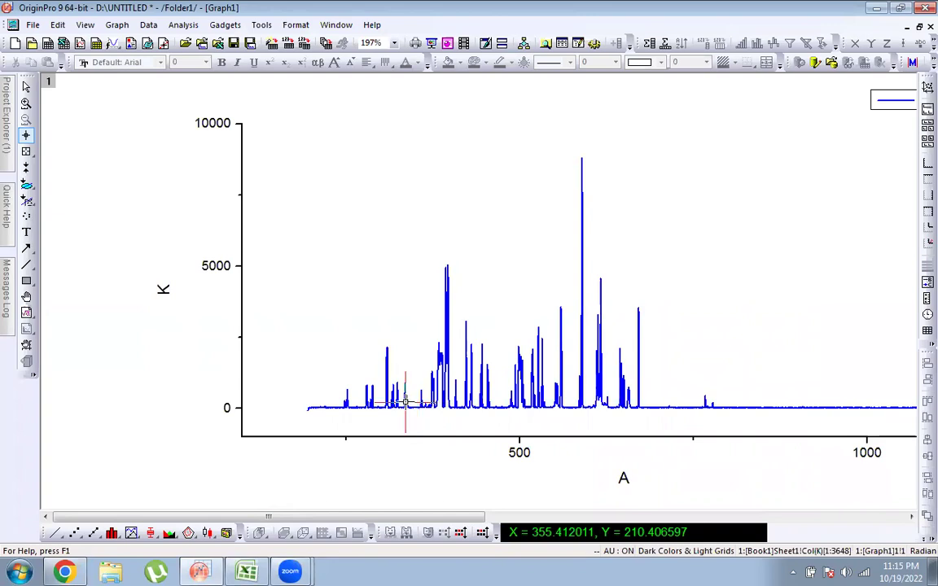
Zoom in on the peak cluster near 335 to about 329–349 and read the coordinates of its first, second and fourth peaks
click(25, 103)
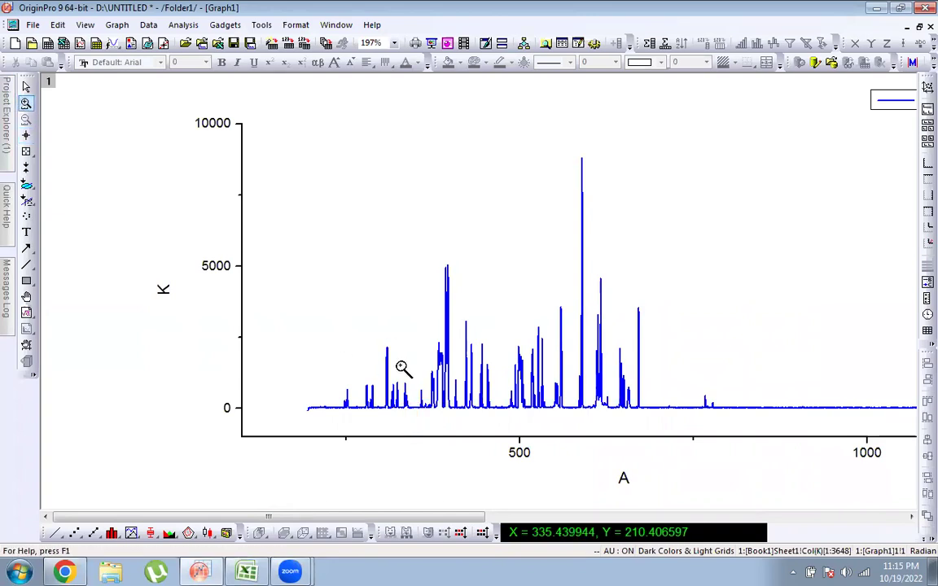
drag(402, 368, 416, 427)
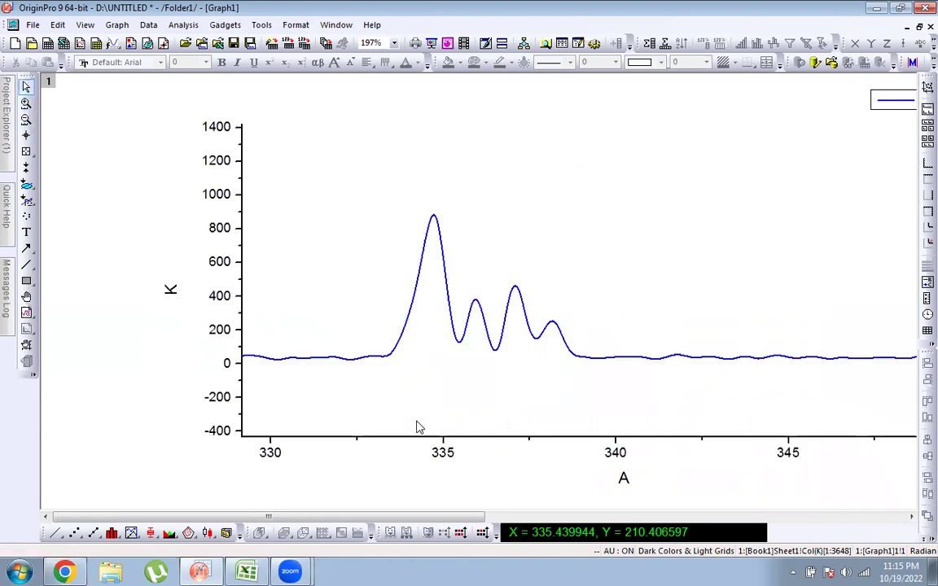
click(27, 121)
click(26, 135)
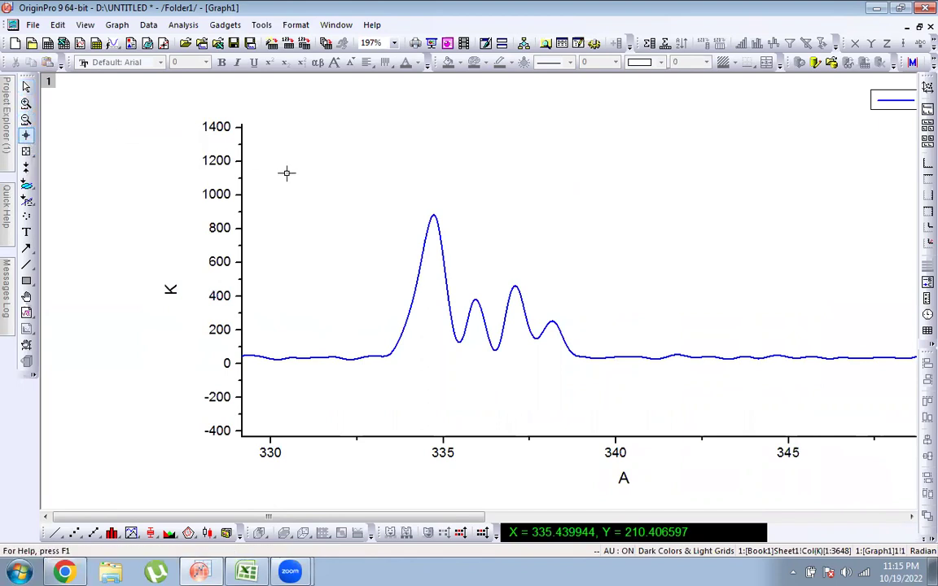
click(429, 214)
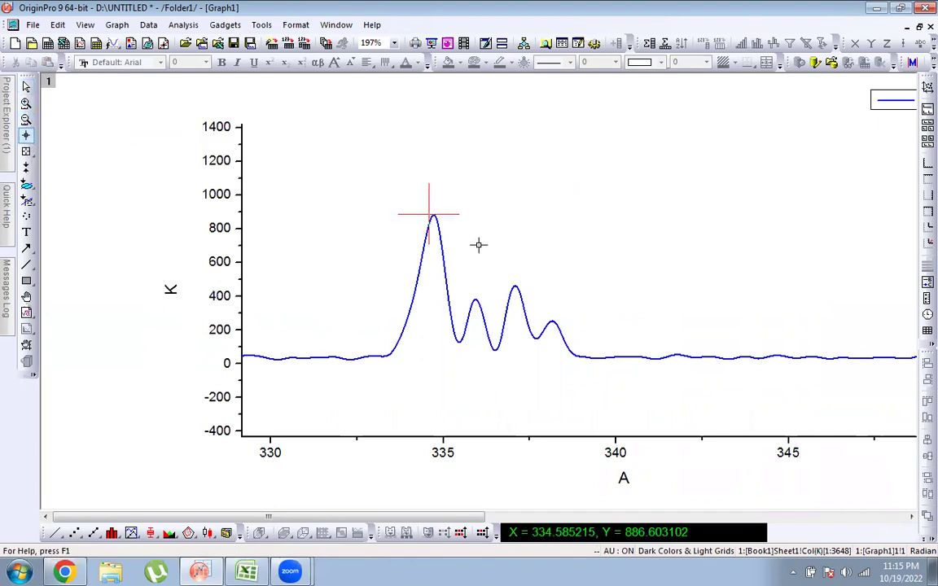
click(477, 300)
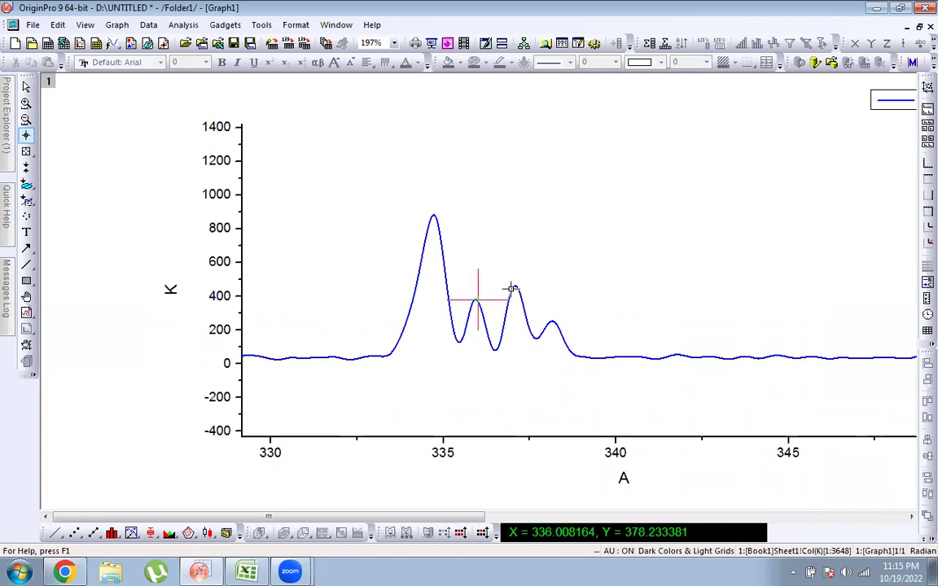
click(552, 324)
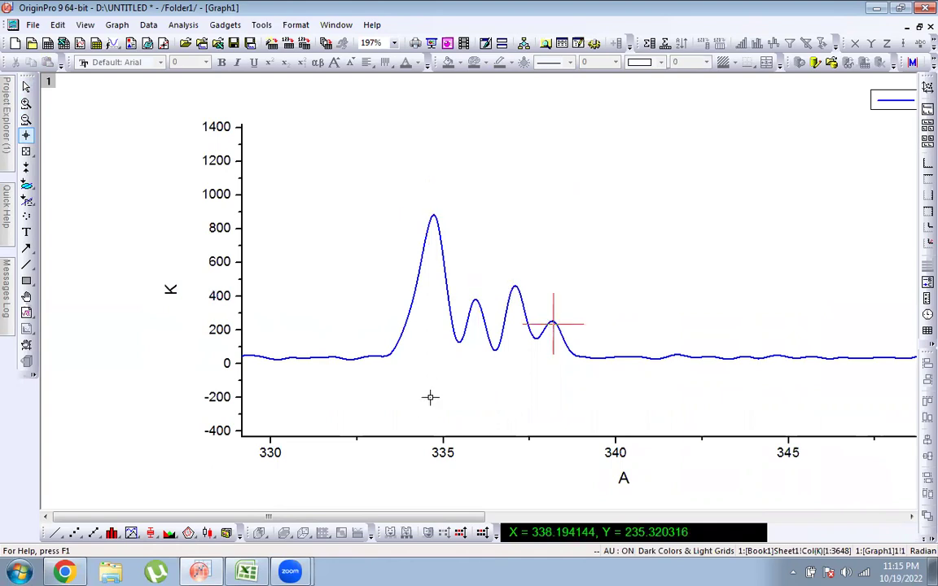
Switch to Chrome and close the LIBS Info carbon spectrum page
click(64, 572)
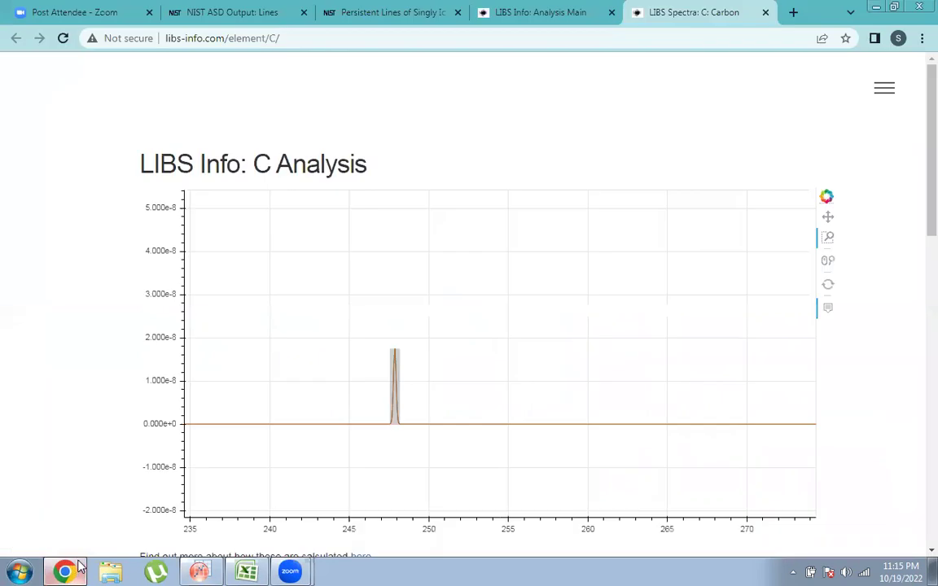
click(765, 13)
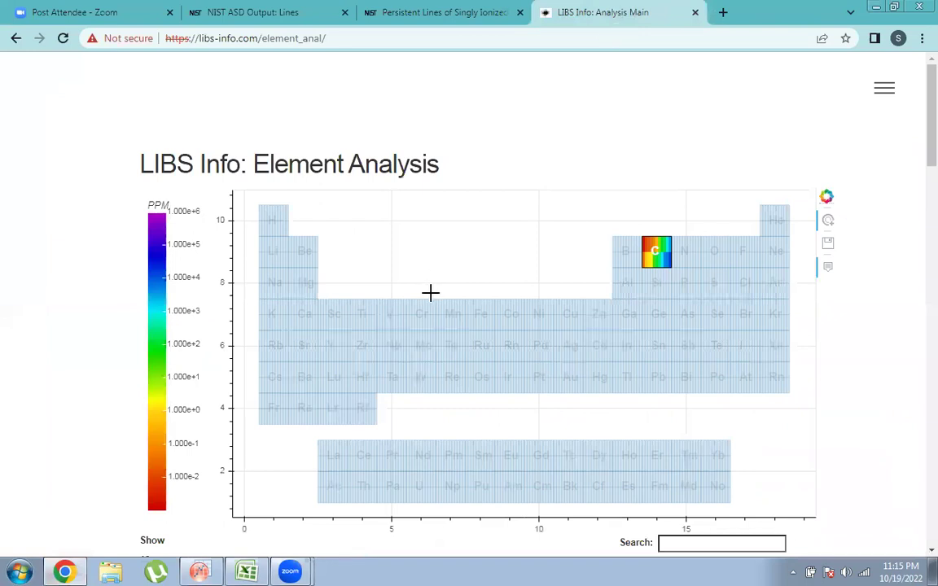
mouse_move(368, 315)
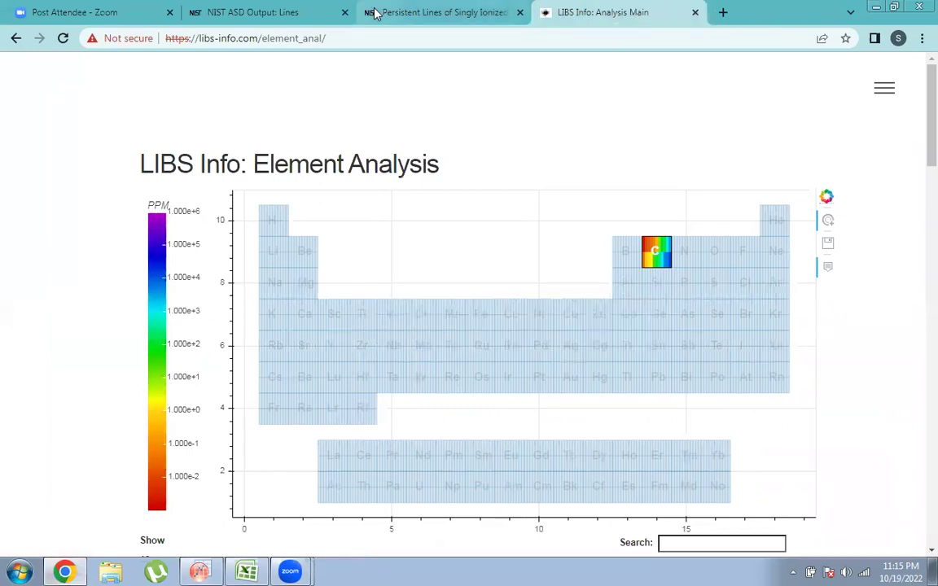
Go back from the NIST ASD line results to the lines form and enter 33 as the lower wavelength limit
click(263, 10)
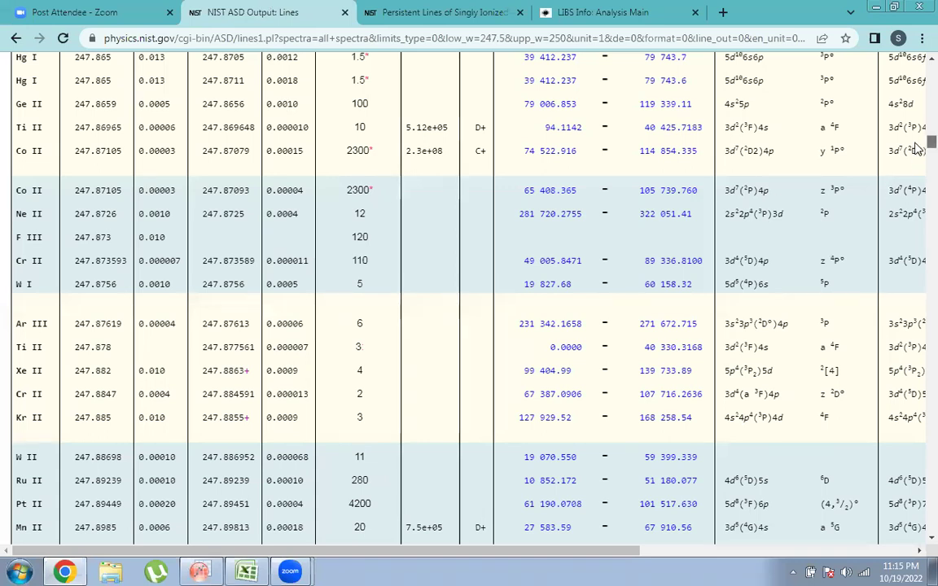
scroll(830, 131, up, 10)
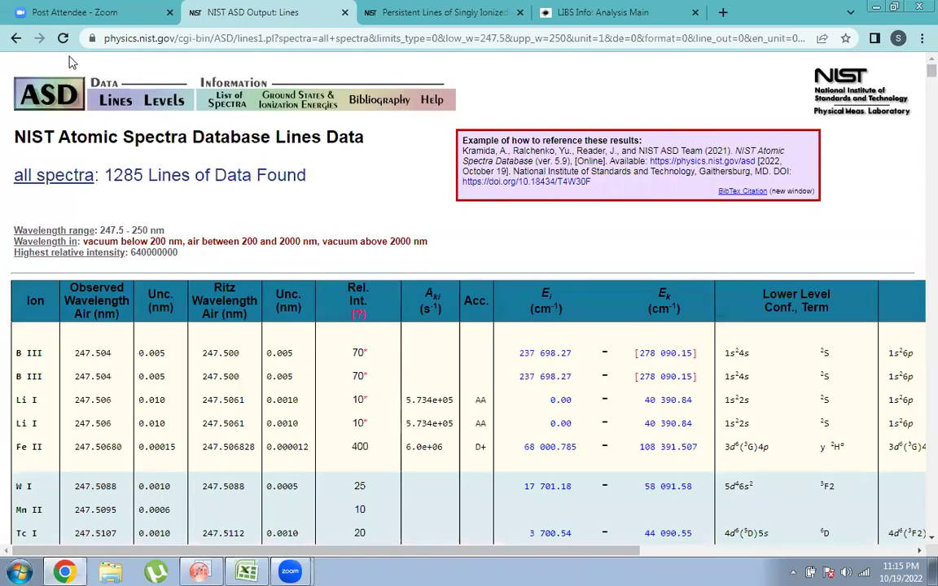
click(18, 39)
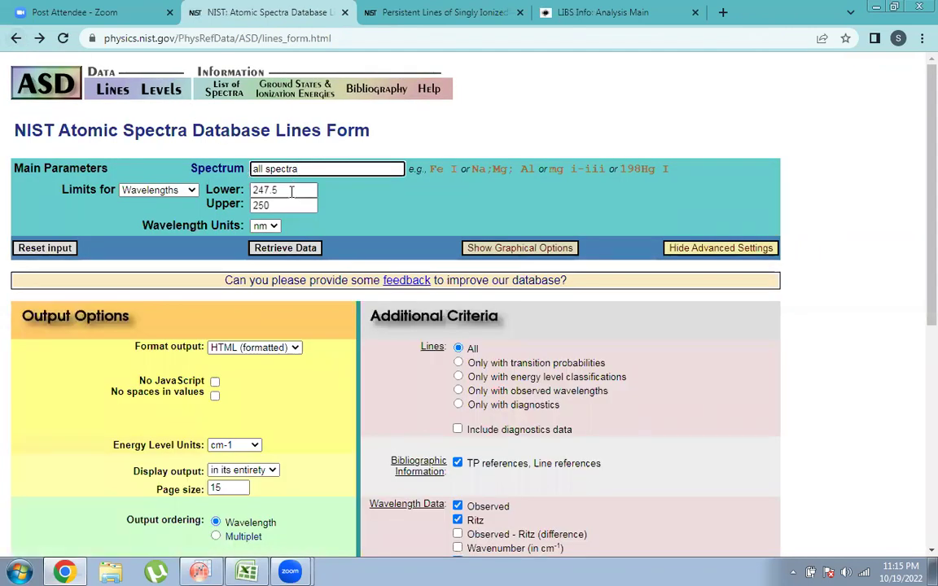
key(Tab)
text(33)
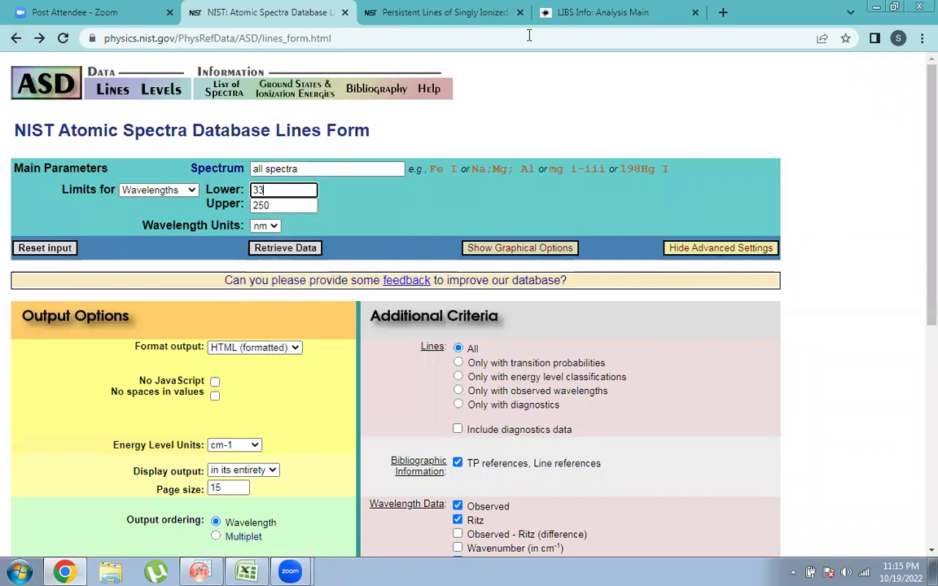
Copy the screen coordinates of the tallest peak near 334.8 in OriginPro and paste them into cell B2 of the Excel sheet
click(199, 569)
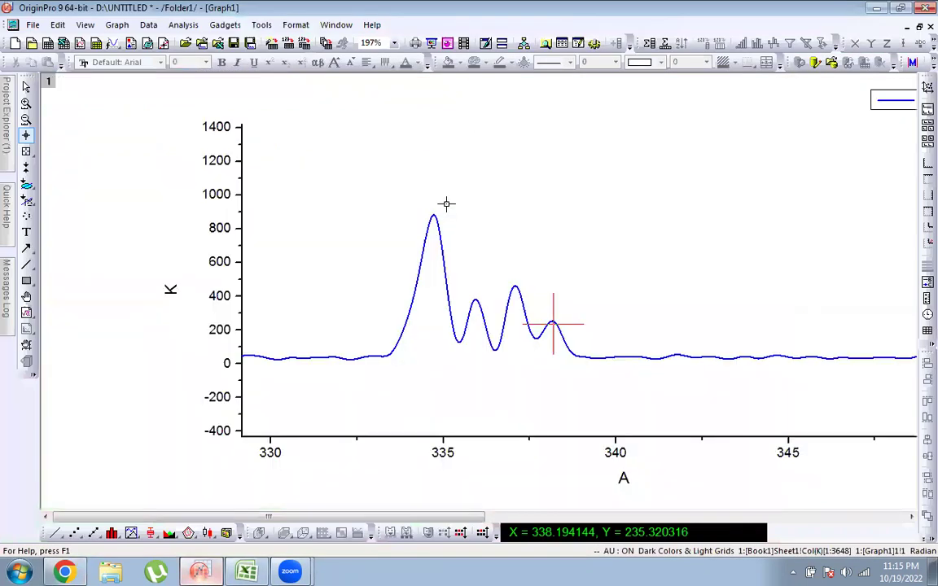
click(434, 215)
right_click(577, 537)
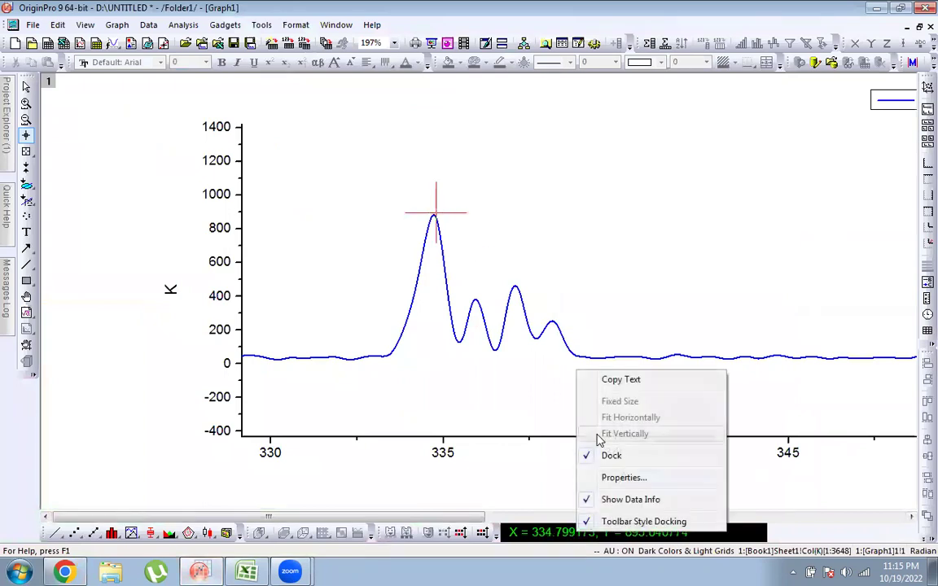
click(606, 380)
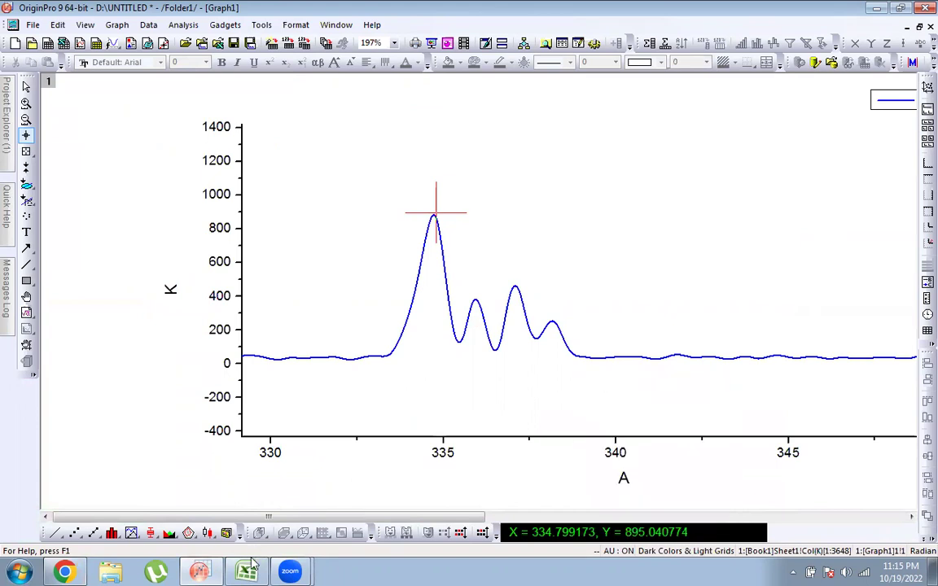
mouse_move(246, 572)
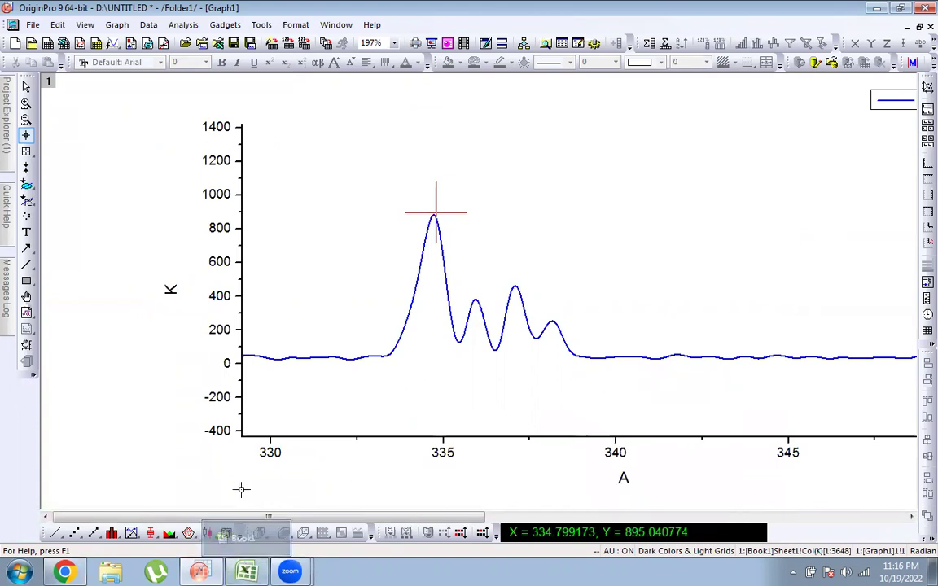
click(246, 569)
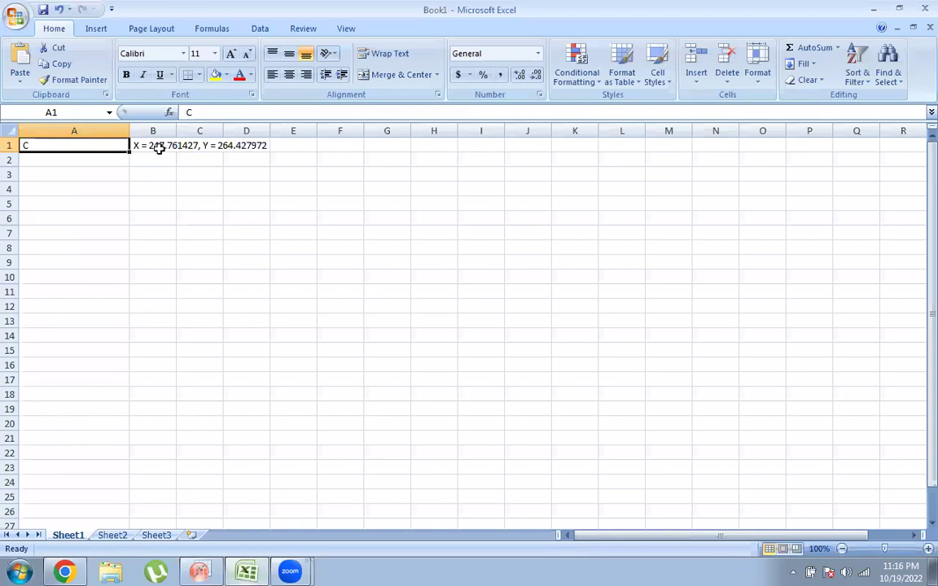
click(157, 161)
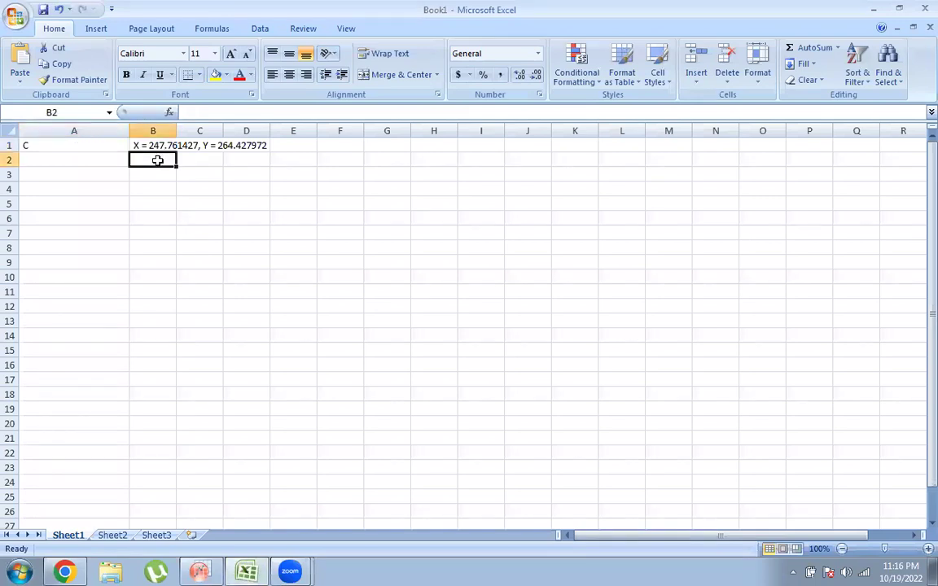
key(ctrl+v)
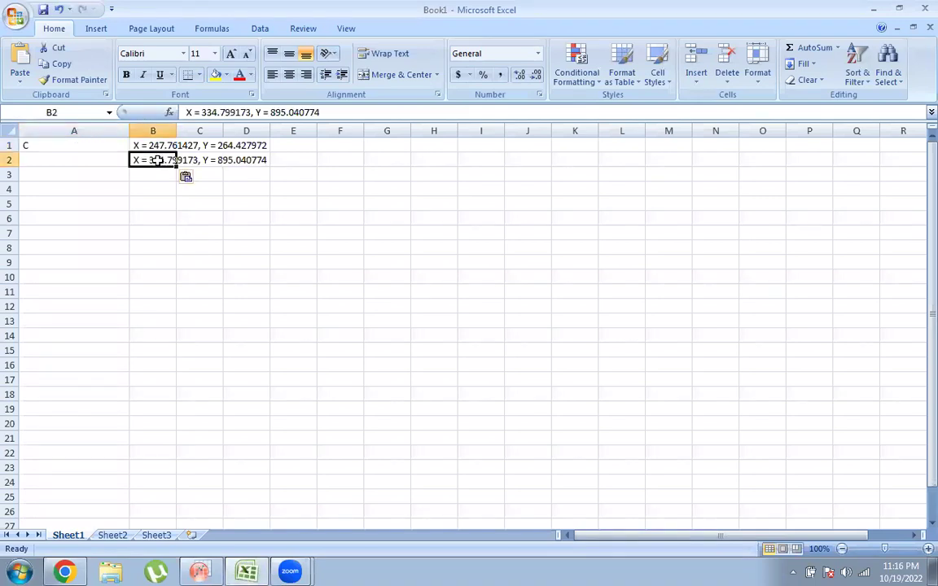
Copy the coordinates of the second peak near 335.9 in OriginPro and paste them into cell B3 in Excel
click(201, 570)
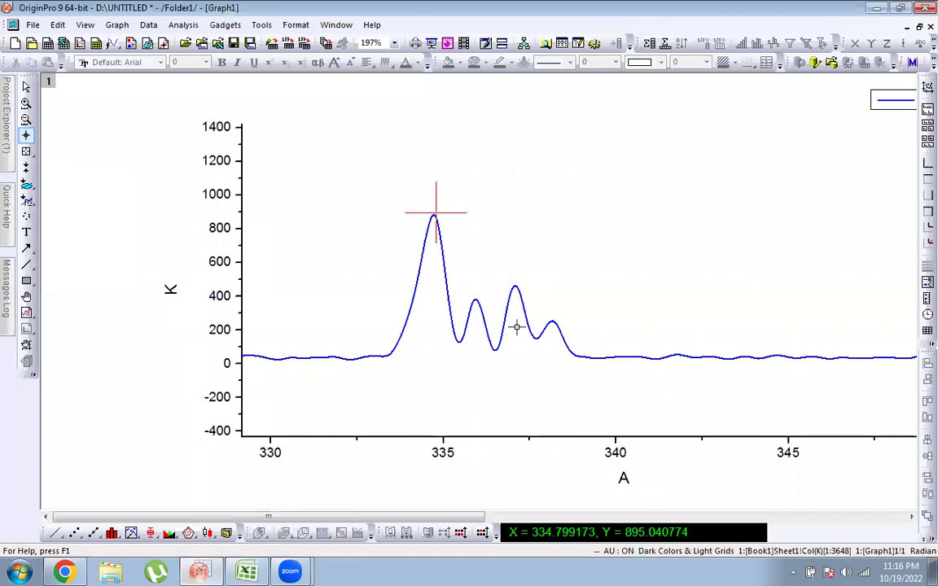
click(474, 303)
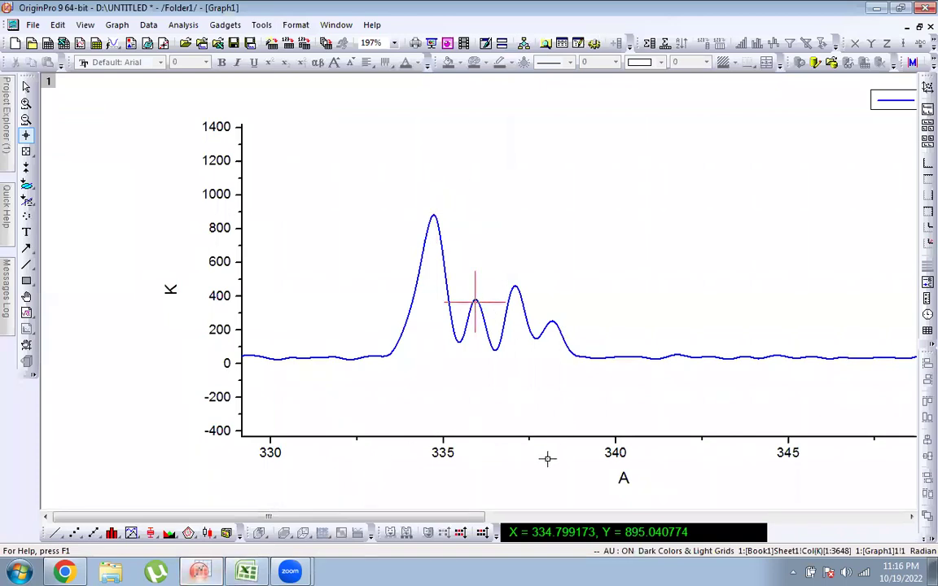
right_click(561, 533)
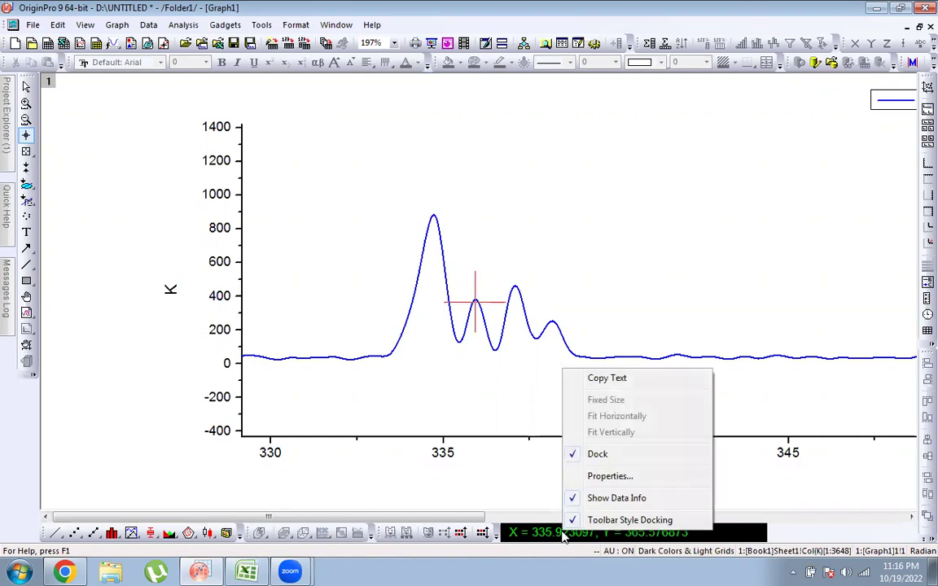
click(598, 379)
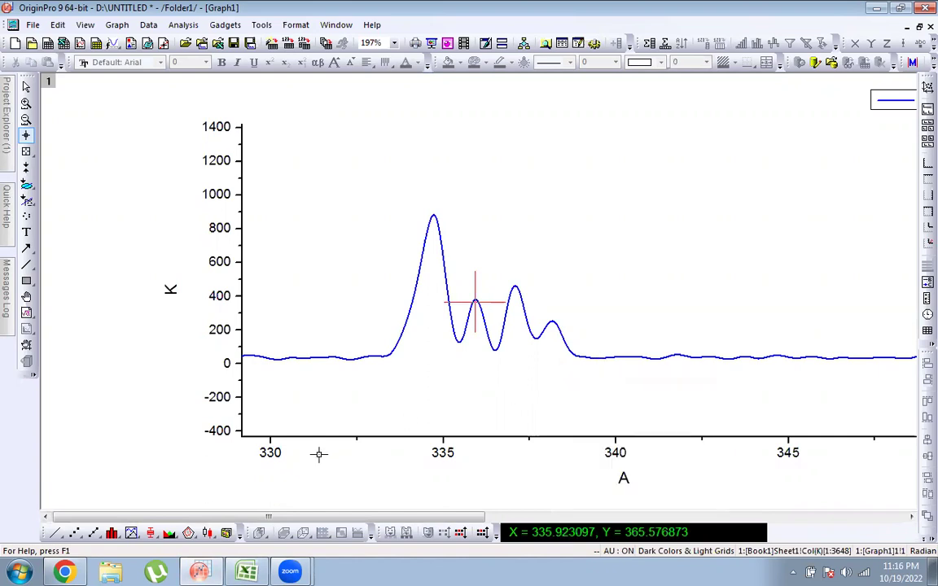
click(203, 570)
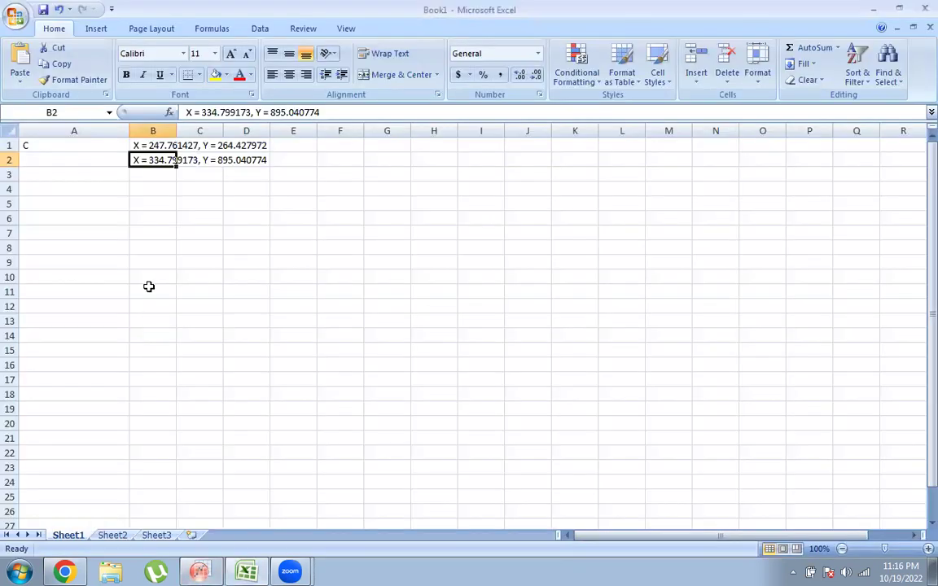
click(150, 177)
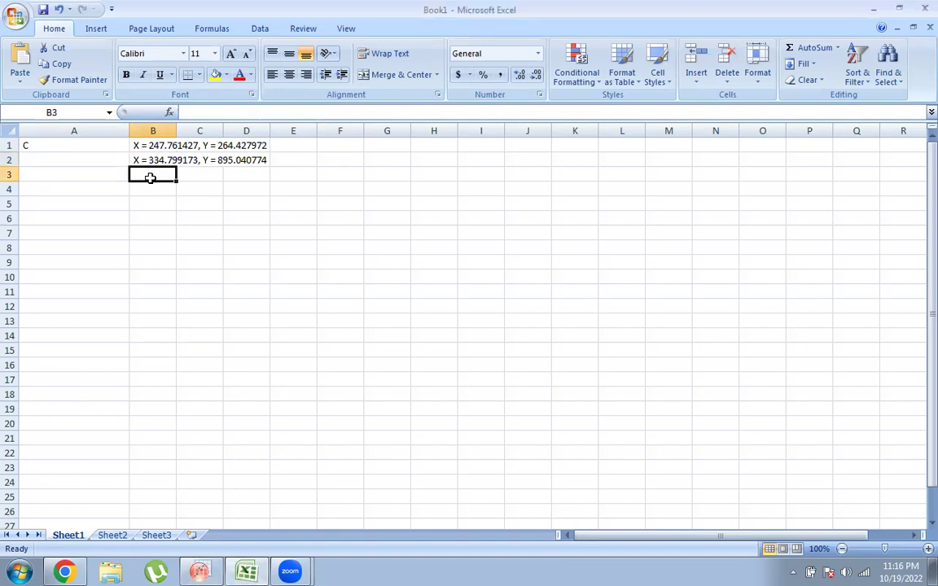
key(ctrl+v)
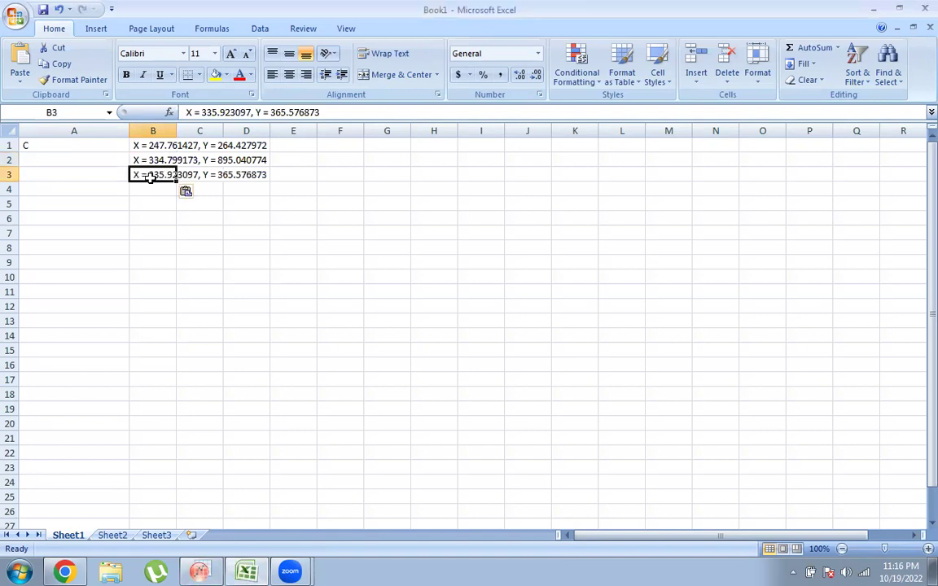
Copy the coordinates of the third peak near 337.1 in OriginPro and paste them into cell B4 in Excel
click(203, 570)
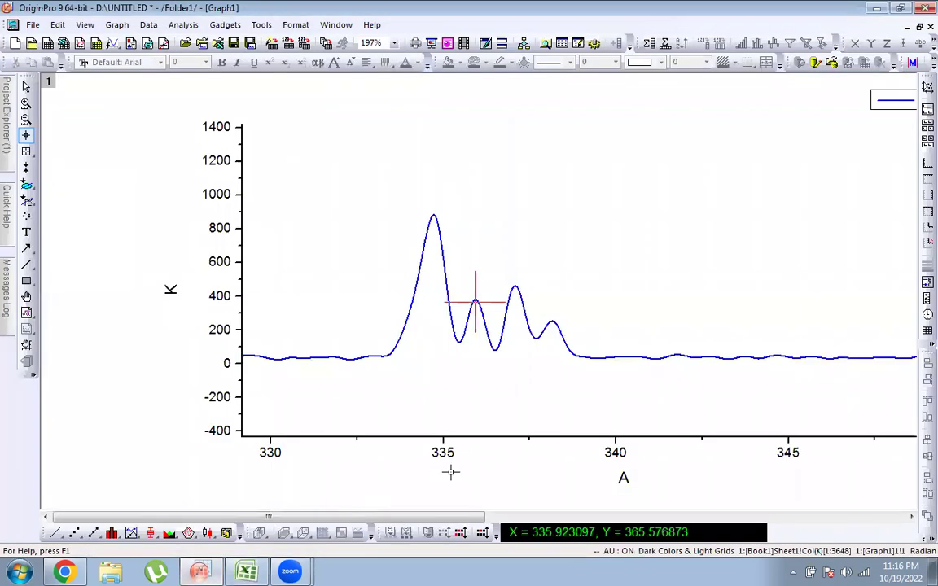
click(515, 284)
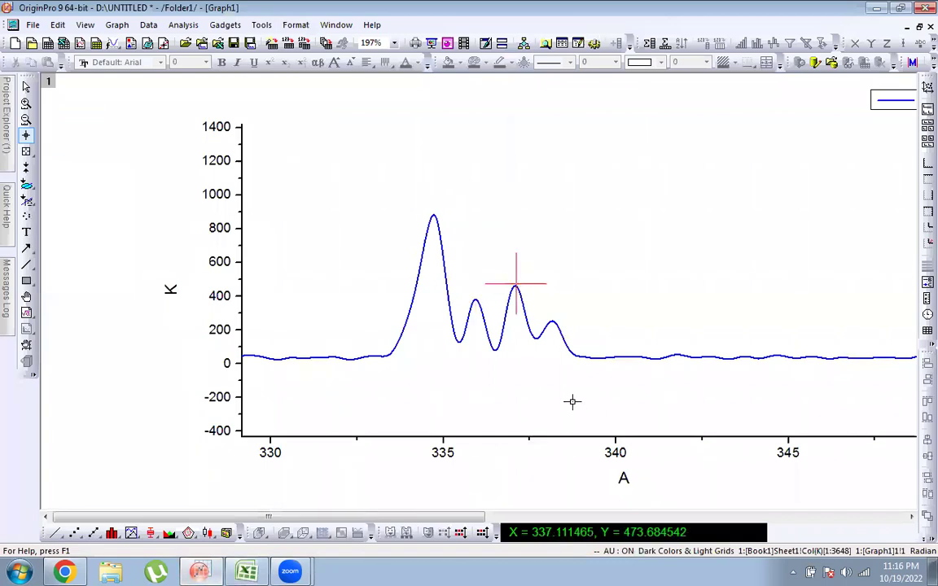
right_click(577, 536)
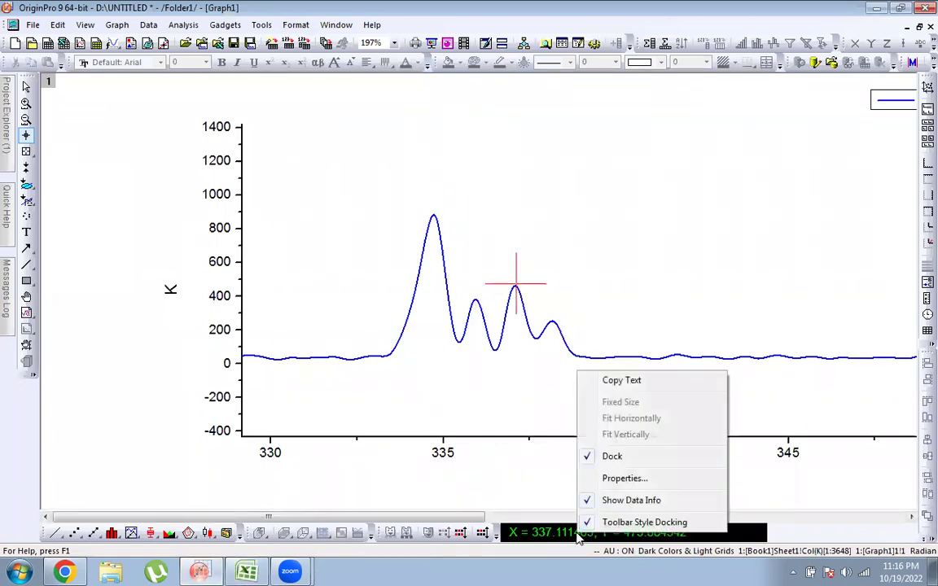
click(620, 380)
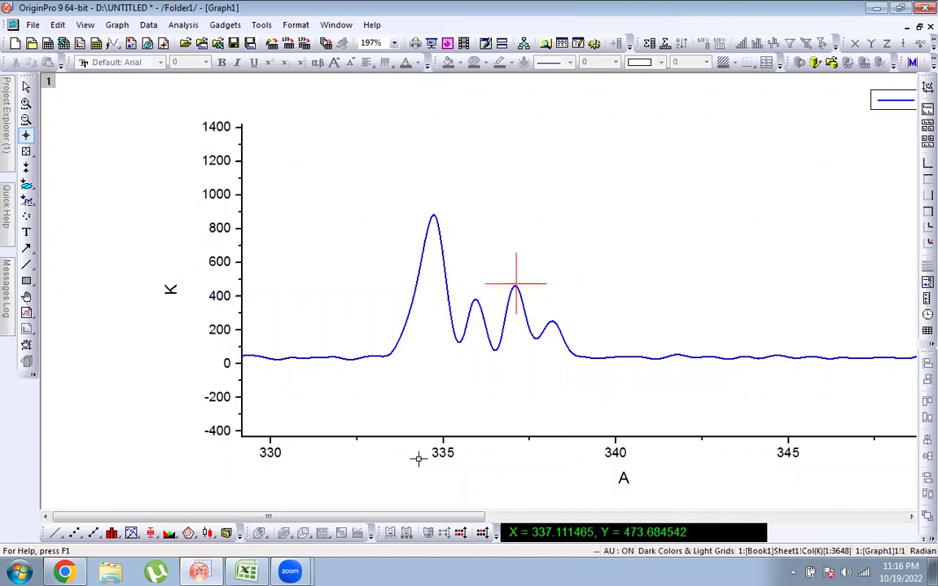
click(200, 569)
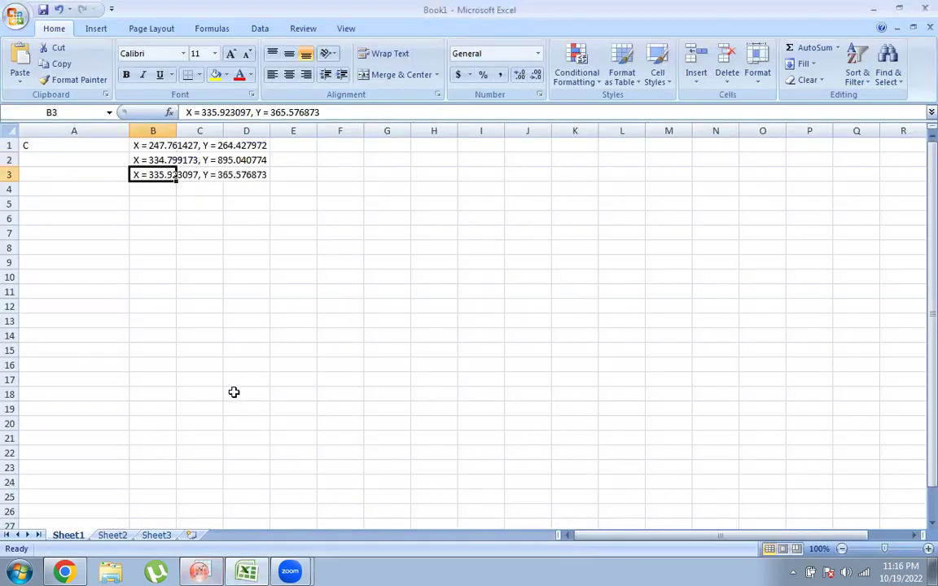
click(141, 187)
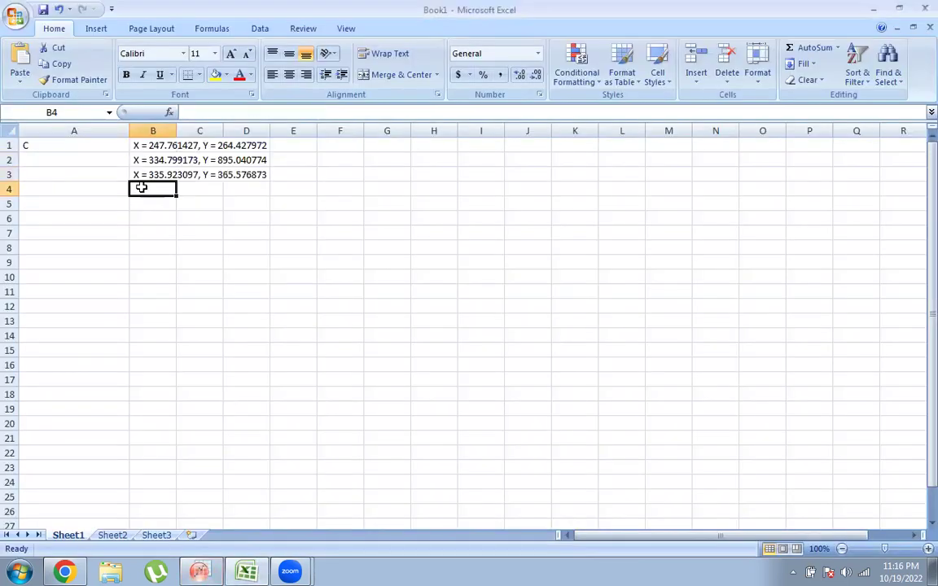
key(ctrl+v)
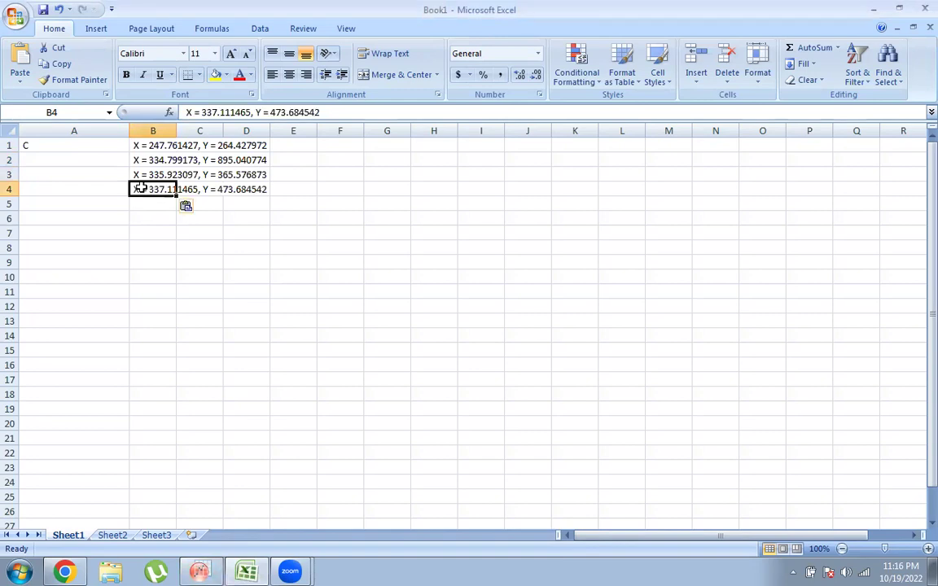
Copy the coordinates of the fourth peak near 338.2 in OriginPro and paste them into cell B5 in Excel
click(251, 570)
click(244, 570)
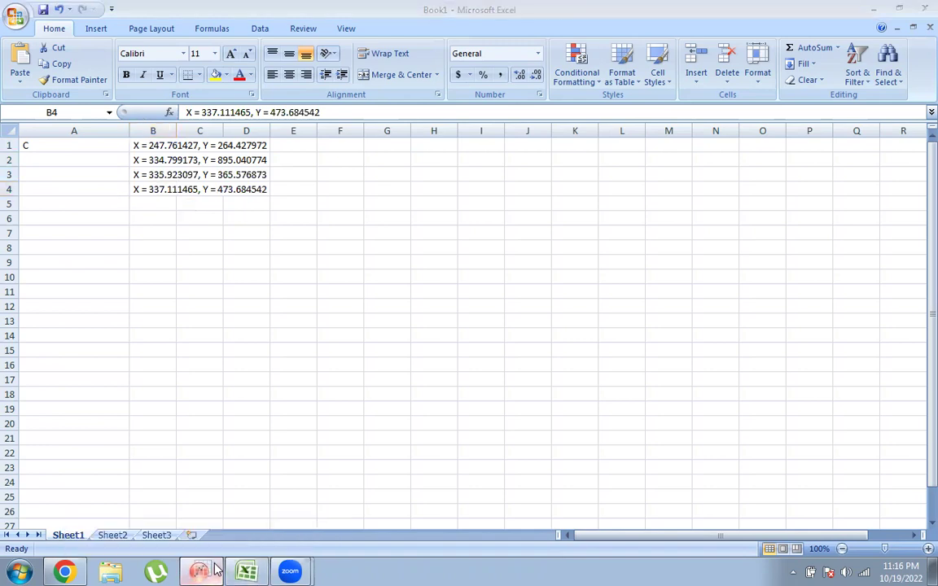
click(208, 569)
click(552, 321)
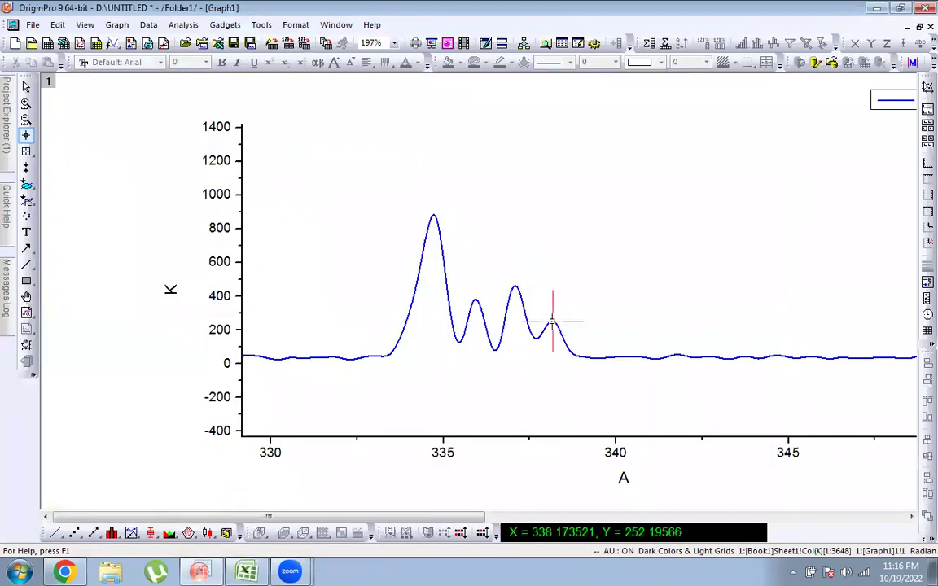
right_click(557, 533)
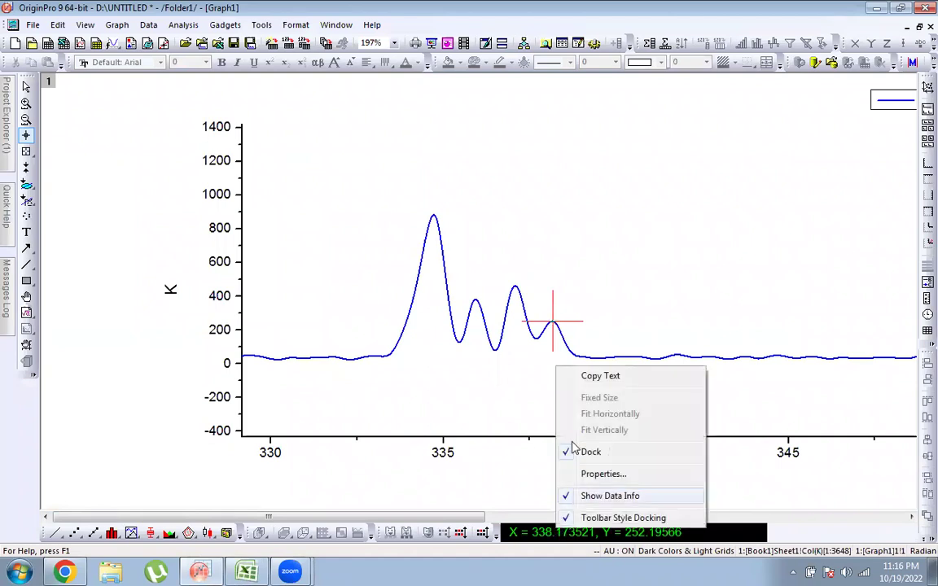
click(585, 377)
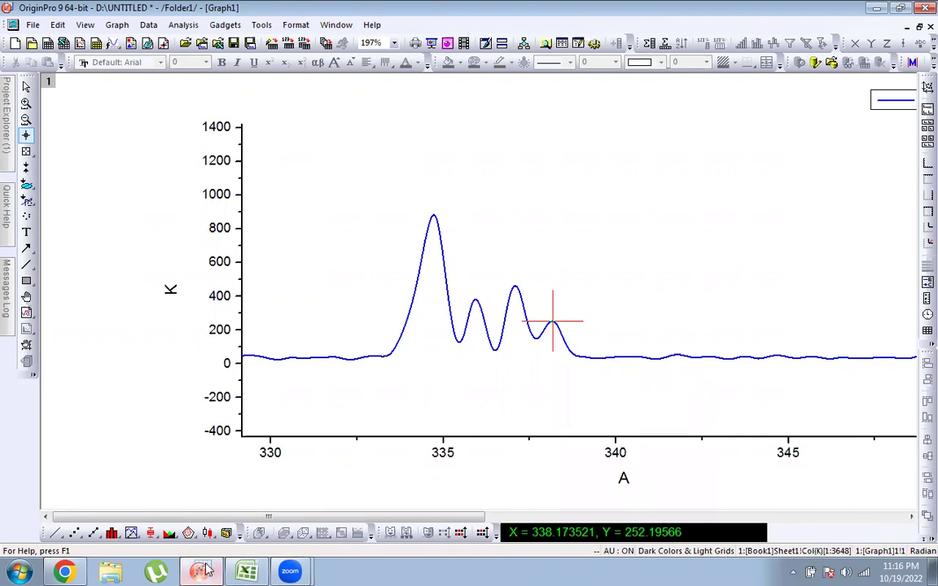
click(202, 570)
click(249, 570)
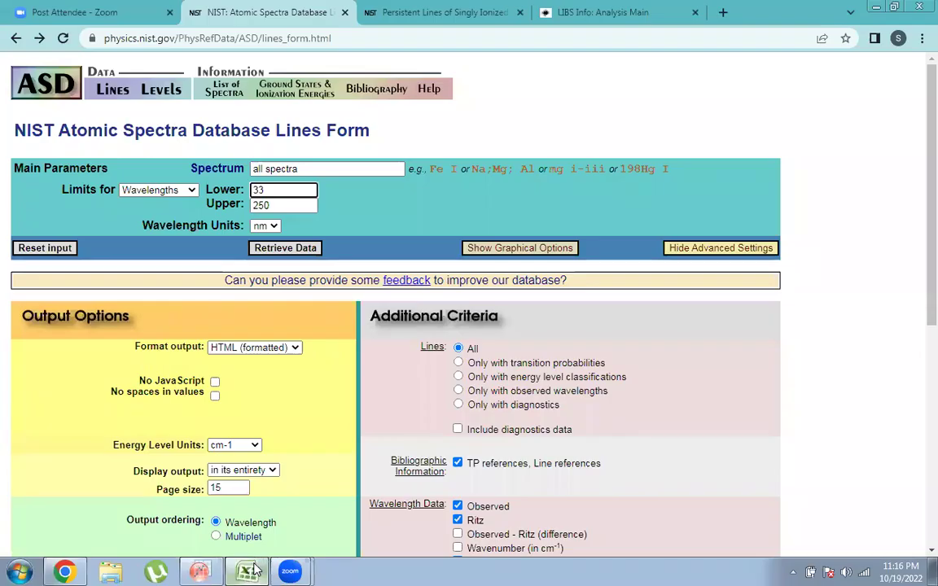
click(248, 569)
click(151, 202)
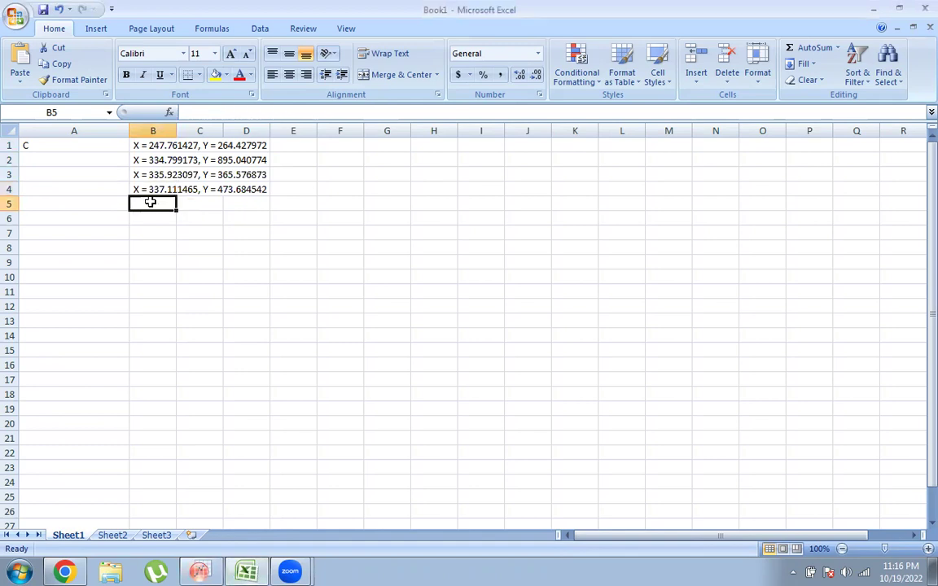
key(ctrl+v)
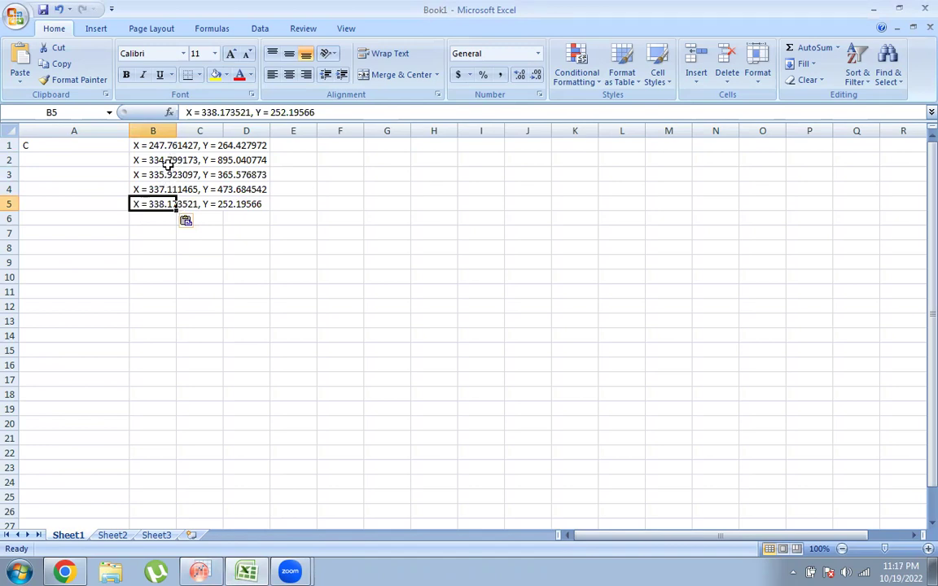
In the NIST lines form in Chrome, set the wavelength limits to 334.5 and 335 nm and retrieve the line data
click(199, 569)
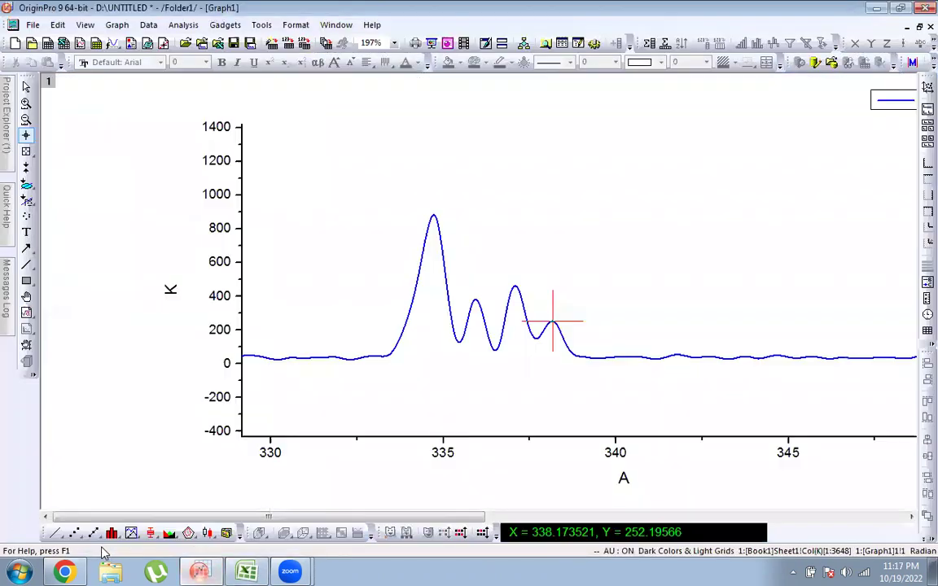
click(65, 570)
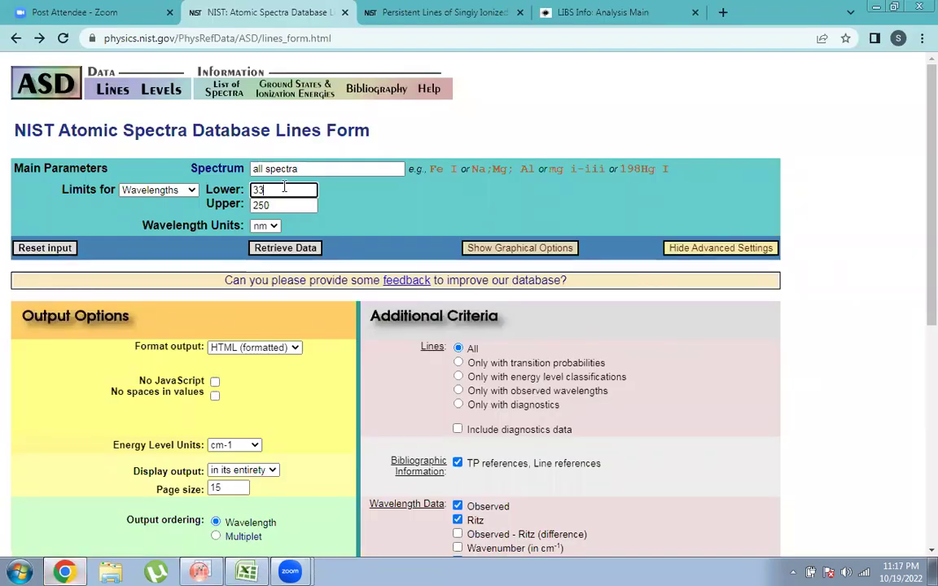
click(248, 570)
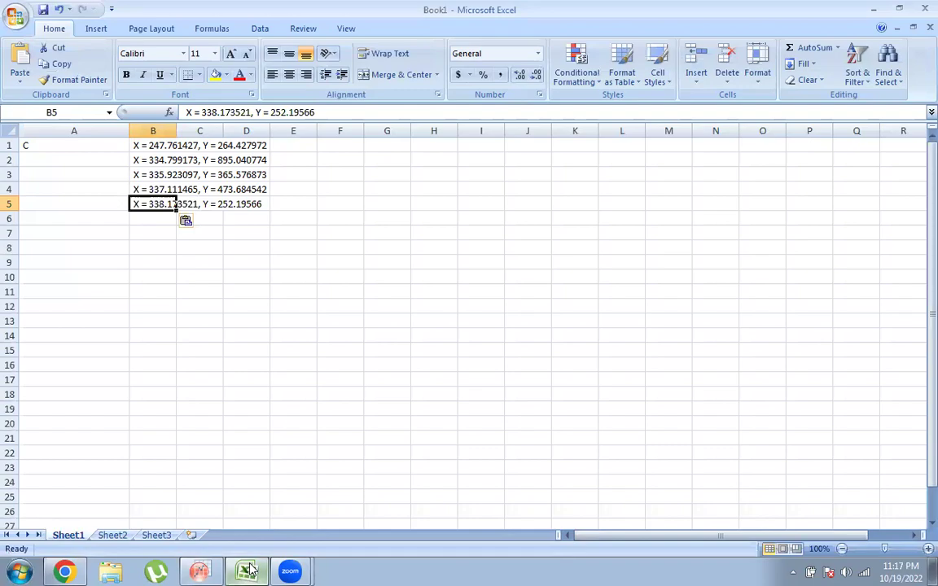
key(alt+Tab)
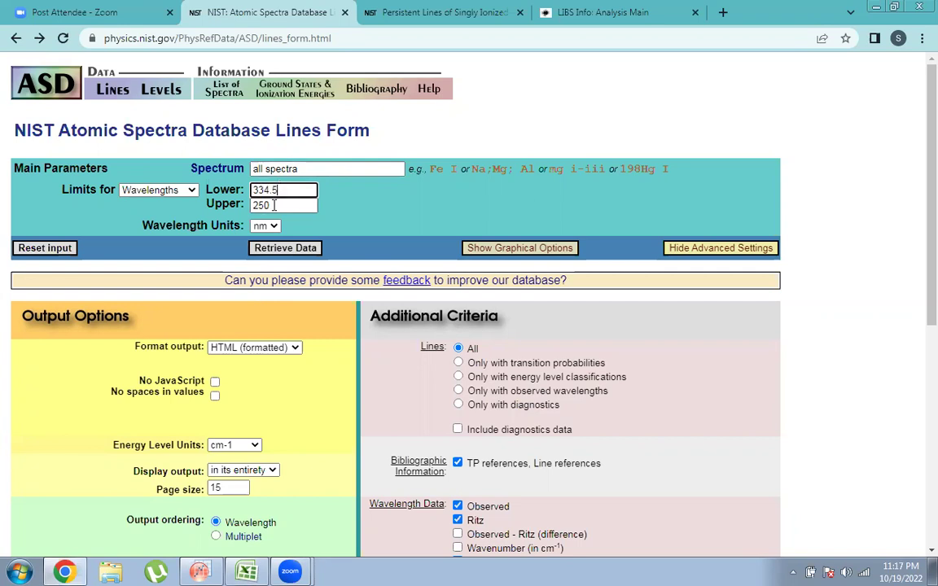
drag(273, 205, 250, 210)
text(33)
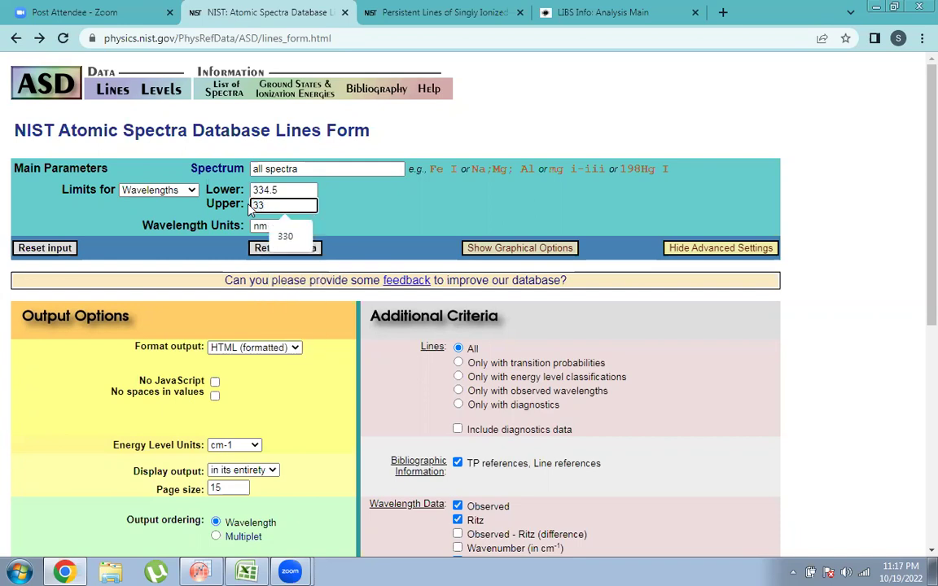
text(5)
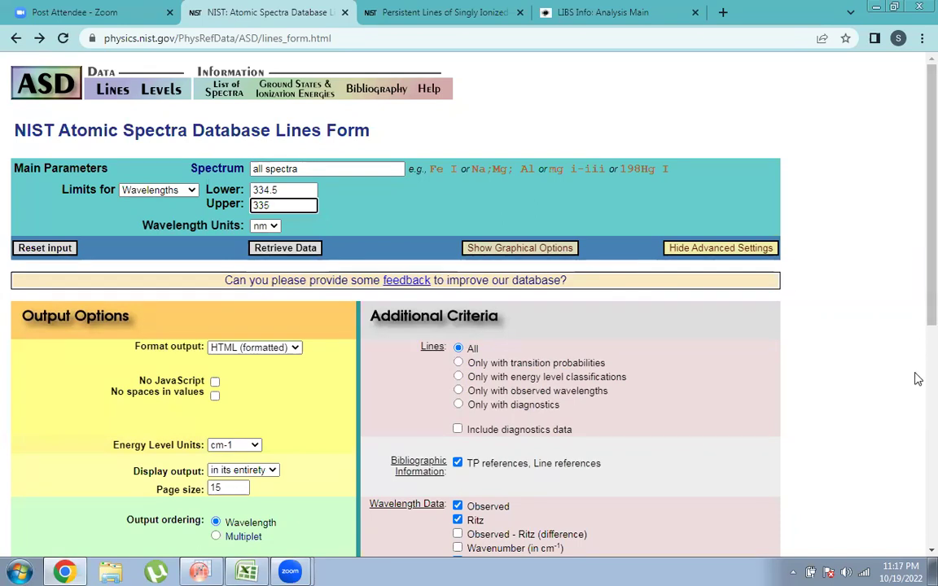
scroll(917, 378, down, 5)
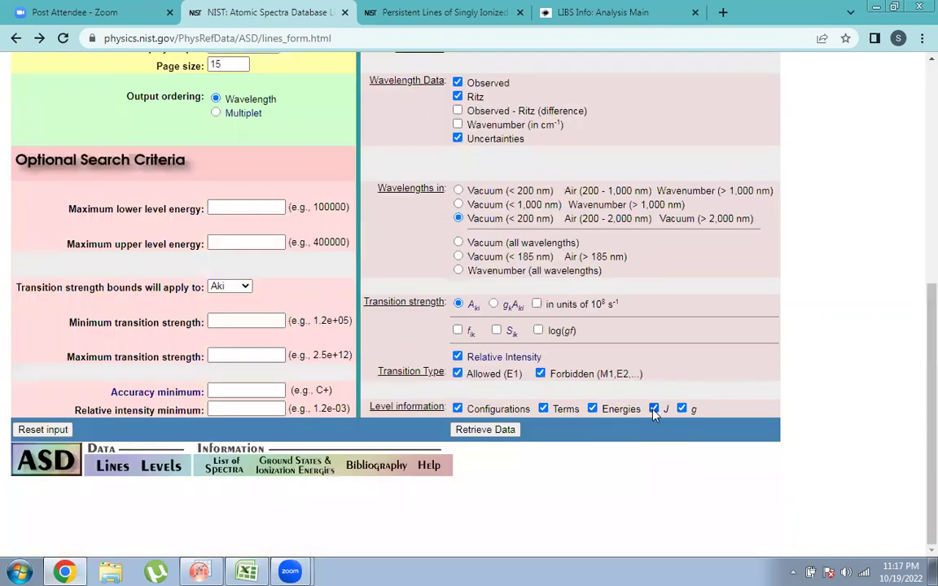
click(654, 409)
click(486, 430)
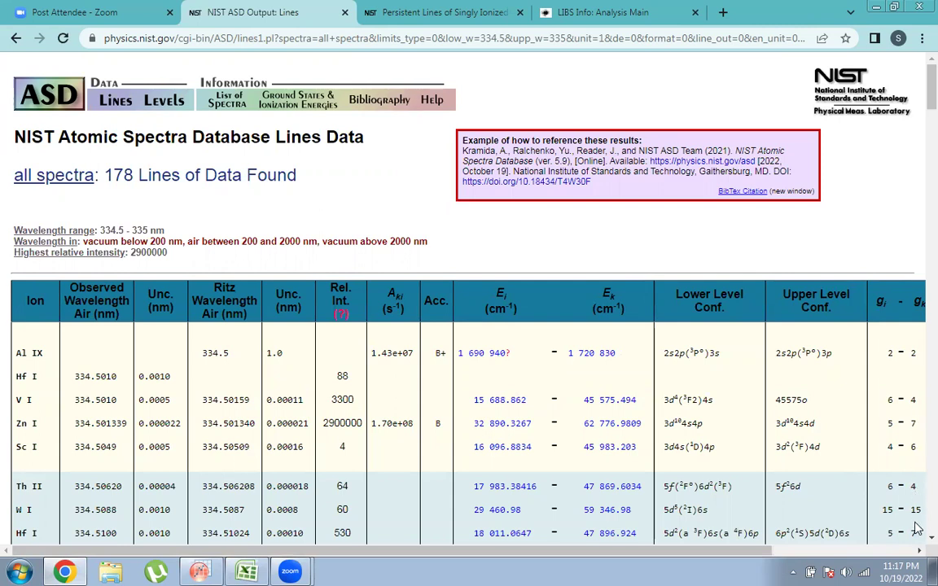
Check the first NIST lines for a strong match and enter Zn in cell A2 of the Excel sheet
scroll(916, 538, down, 2)
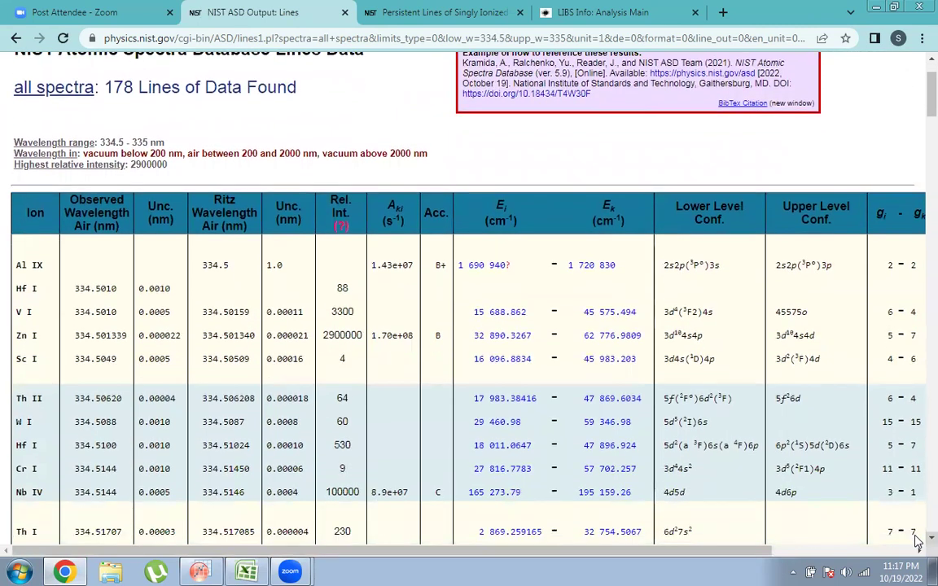
scroll(675, 387, down, 1)
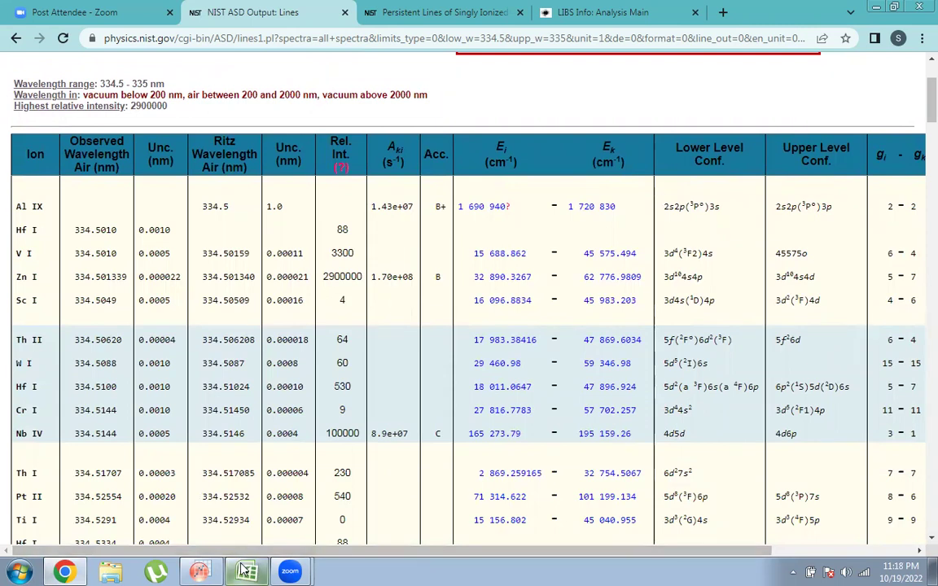
mouse_move(244, 569)
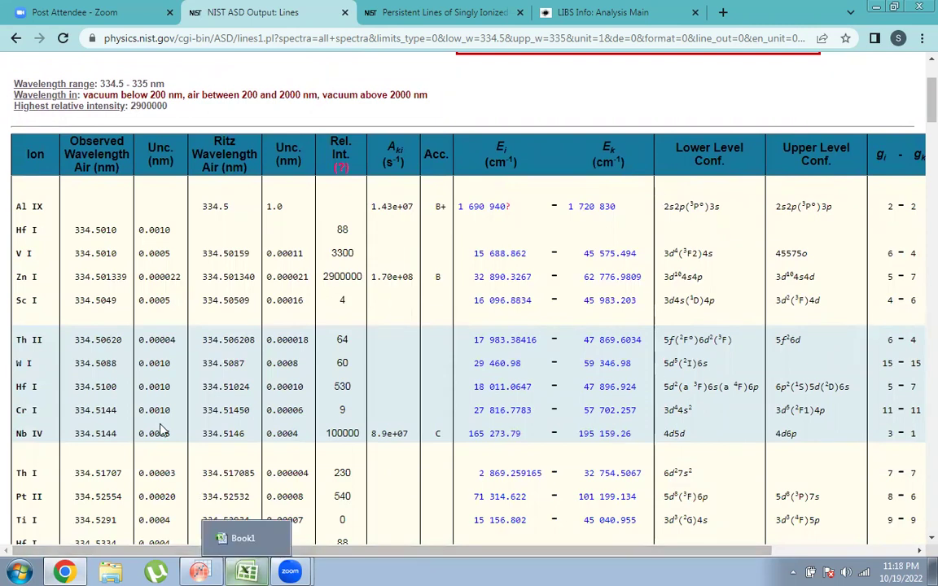
click(244, 570)
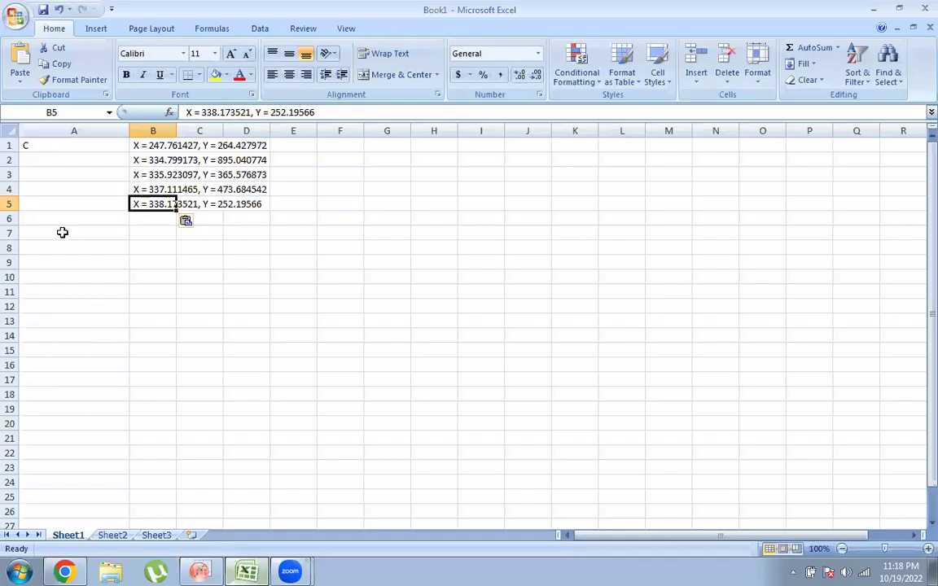
click(40, 160)
text(Zn)
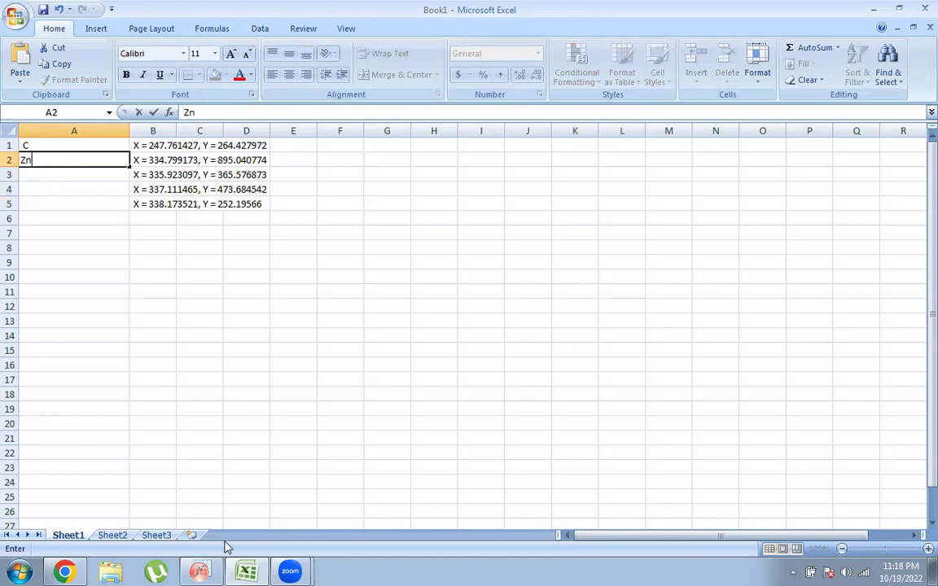
Look further down the NIST lines for another candidate element and extend cell A2 in Excel to "Zn, Be"
click(64, 572)
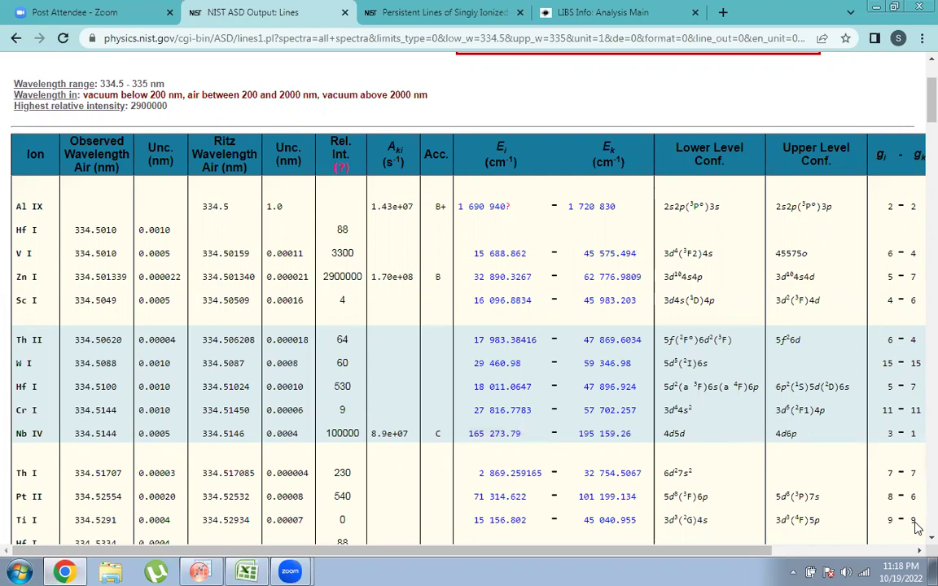
scroll(915, 540, down, 2)
scroll(914, 541, down, 4)
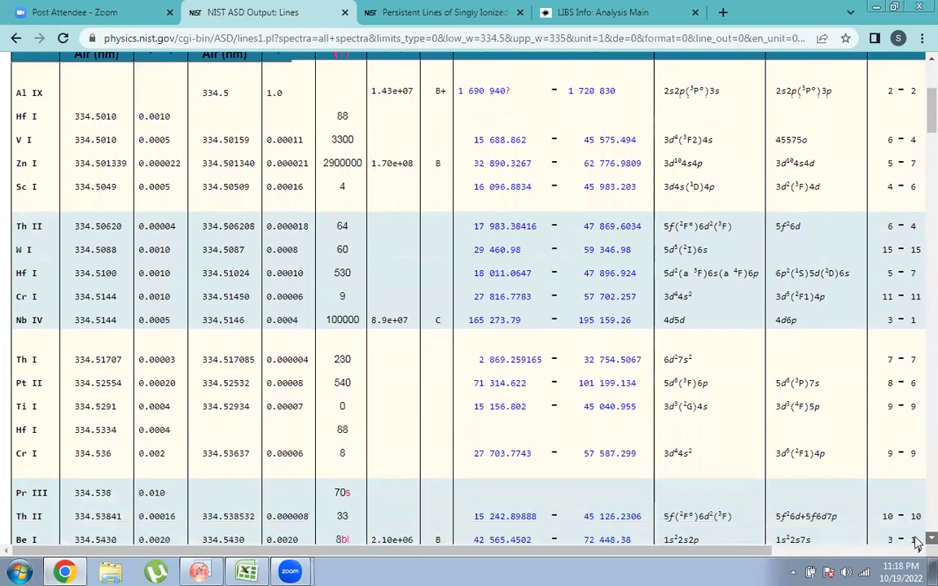
scroll(914, 544, down, 1)
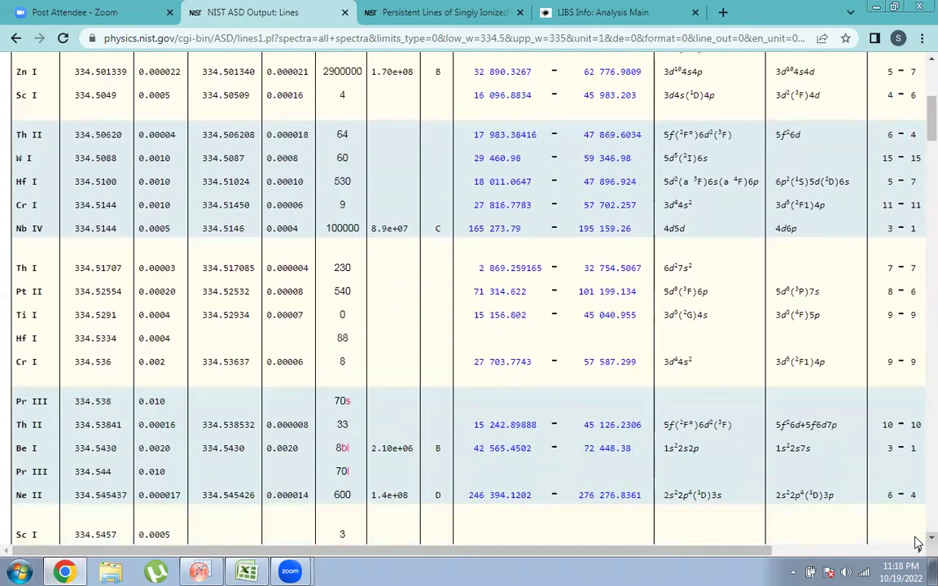
mouse_move(346, 453)
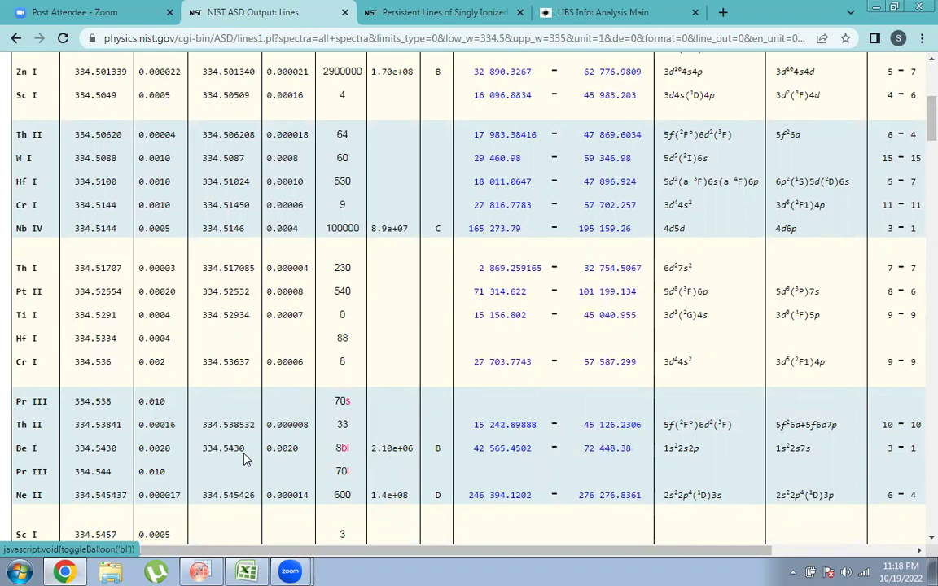
click(247, 570)
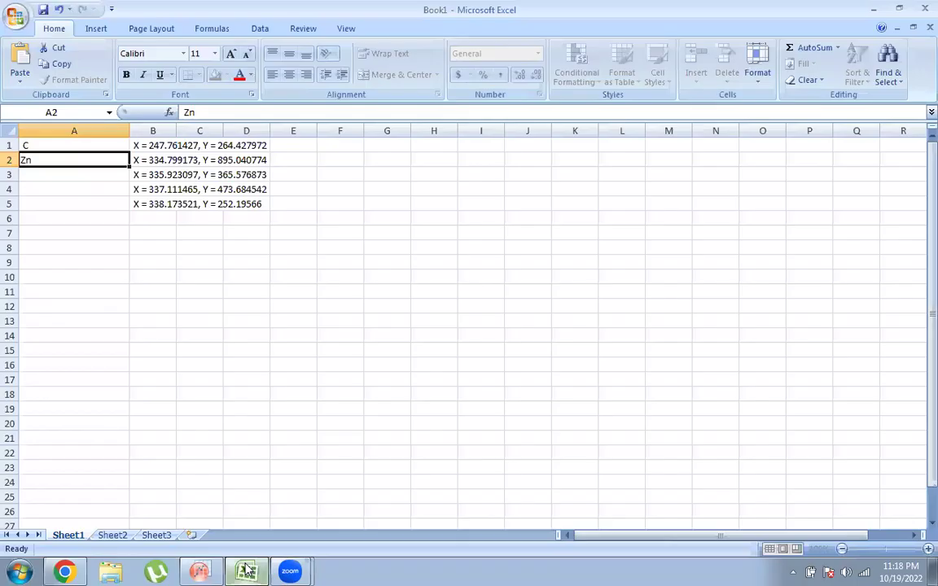
double_click(68, 160)
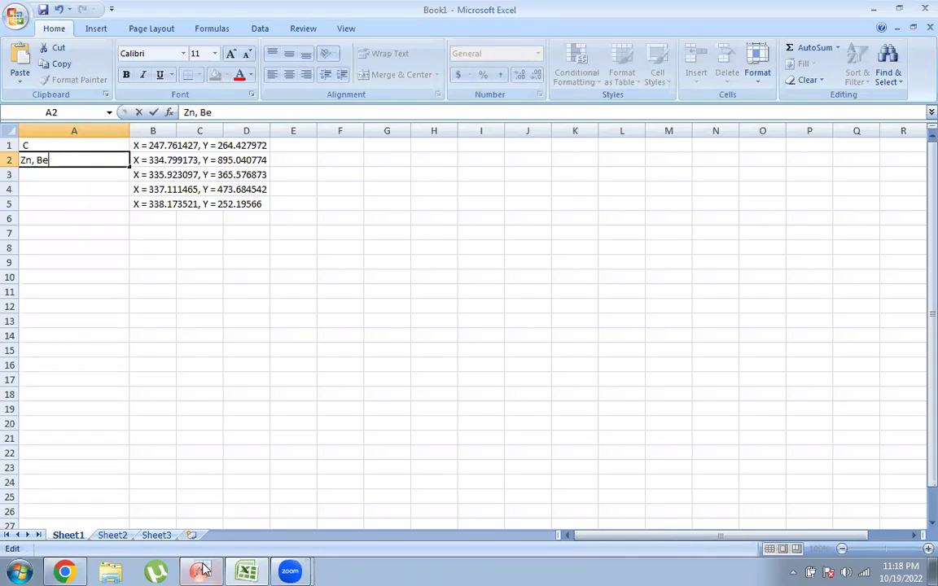
Look further through the NIST lines in Chrome for another candidate and extend cell A2 in Excel to "Zn, Be, W"
click(65, 571)
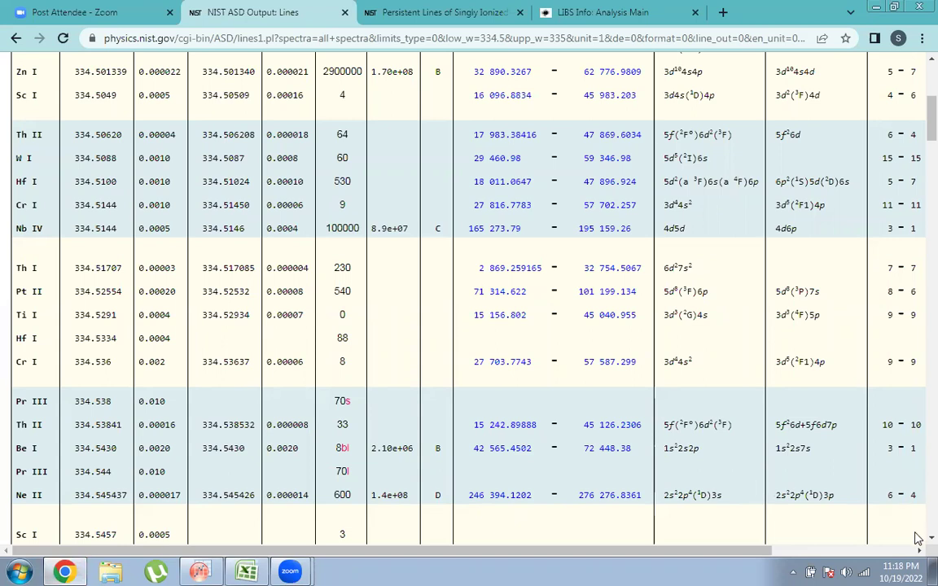
scroll(917, 544, down, 2)
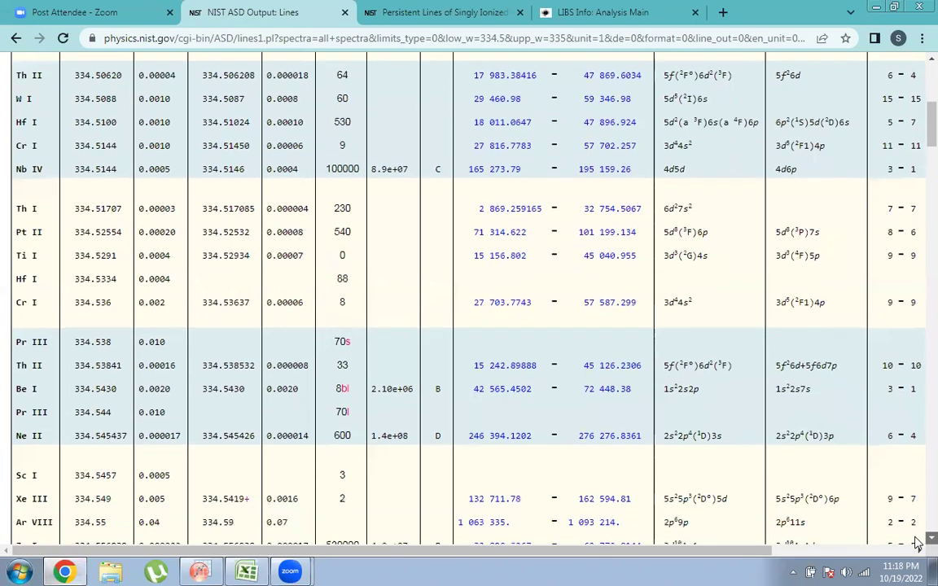
scroll(918, 543, down, 3)
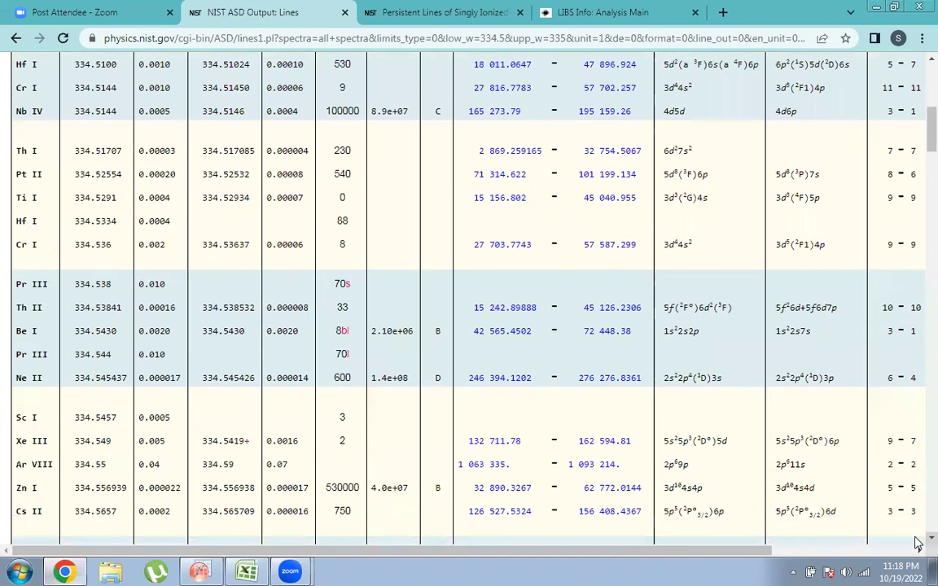
scroll(917, 544, down, 1)
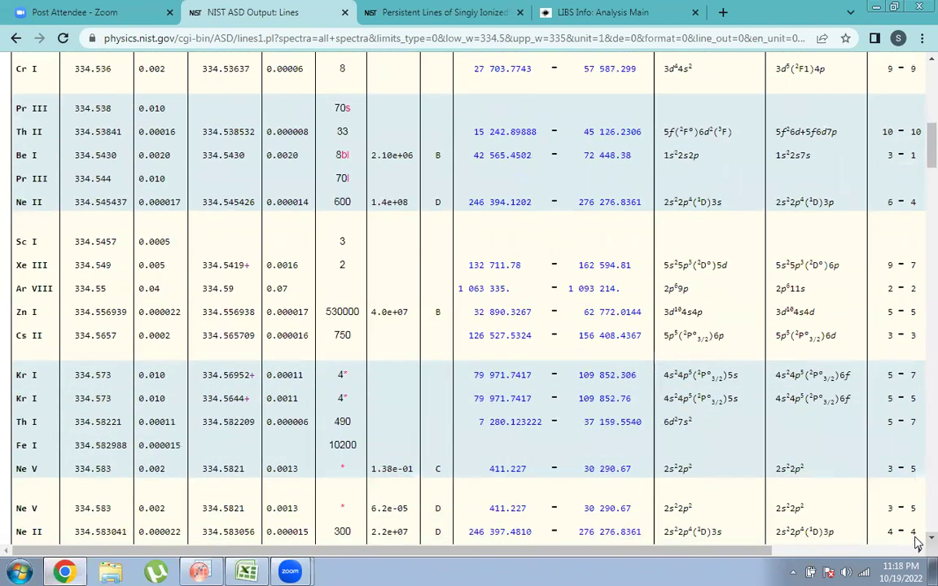
scroll(917, 543, down, 2)
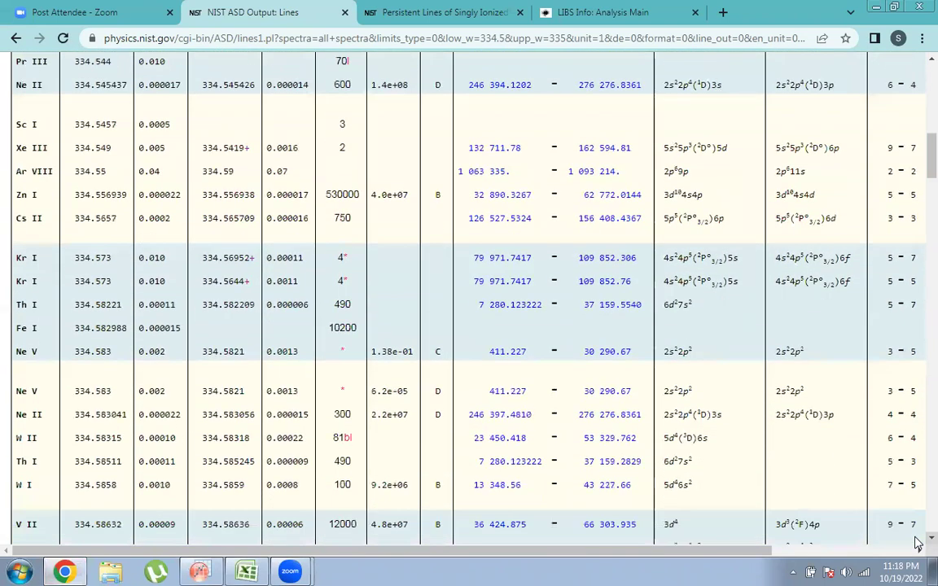
scroll(917, 543, down, 2)
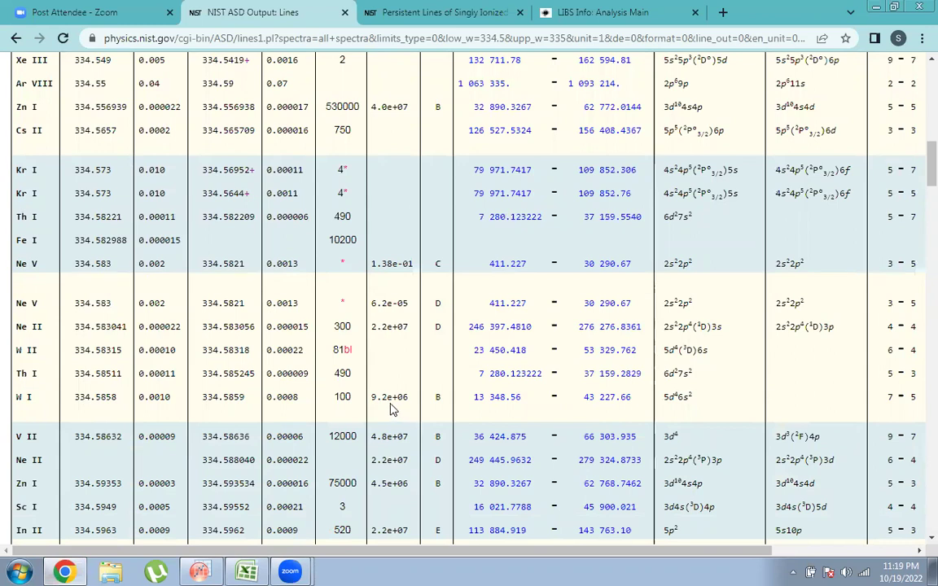
click(244, 571)
double_click(51, 162)
double_click(52, 163)
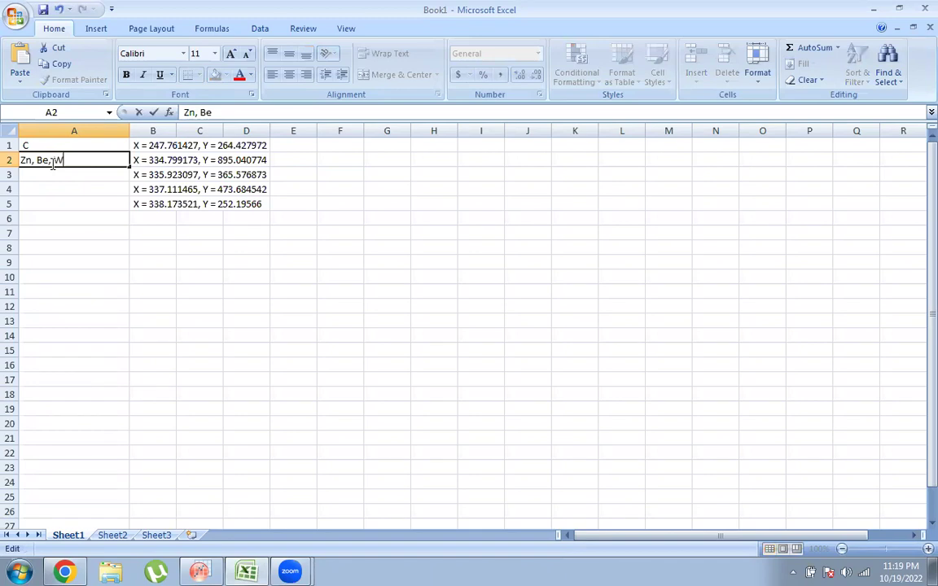
Check the next NIST lines beyond W I for another candidate and extend cell A2 in Excel to "Zn, Be, W, In"
click(67, 570)
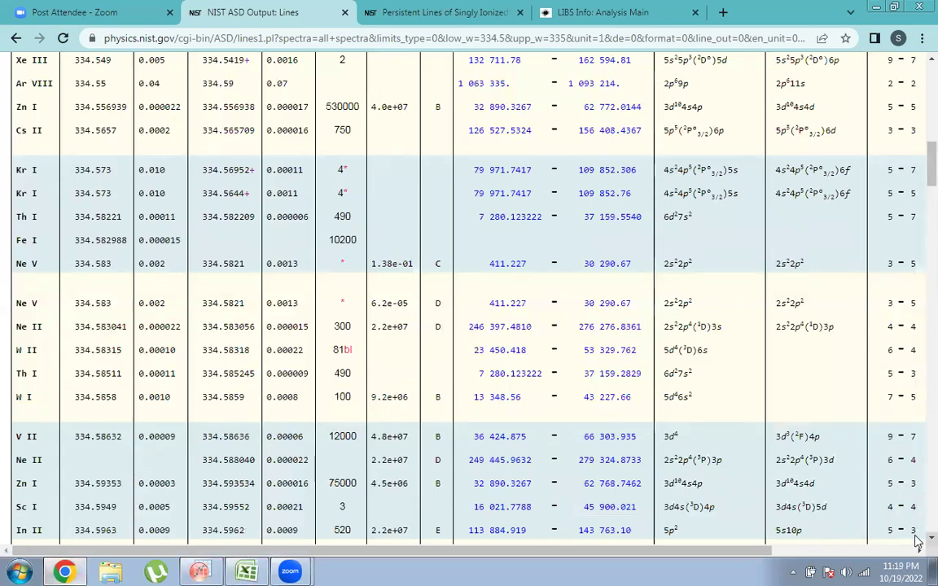
scroll(917, 537, down, 3)
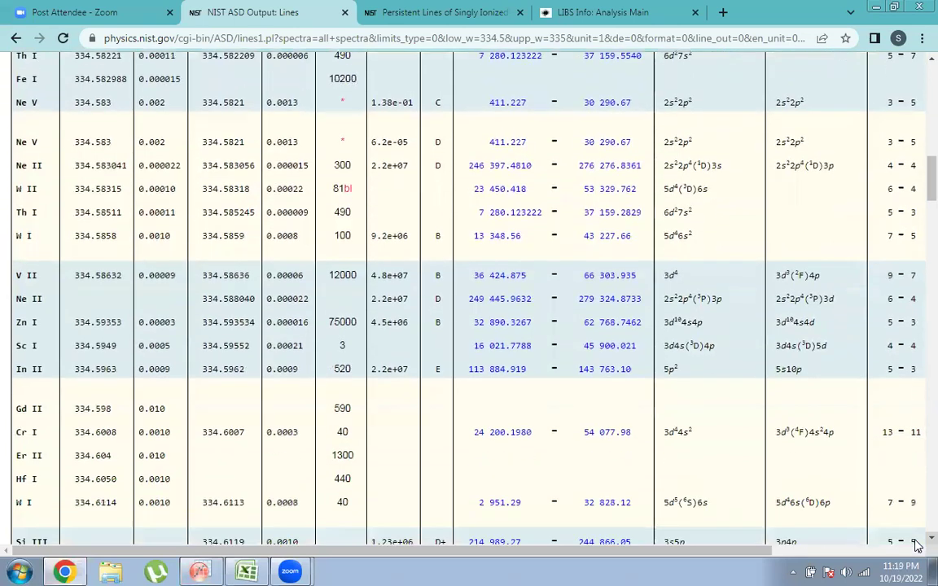
click(245, 571)
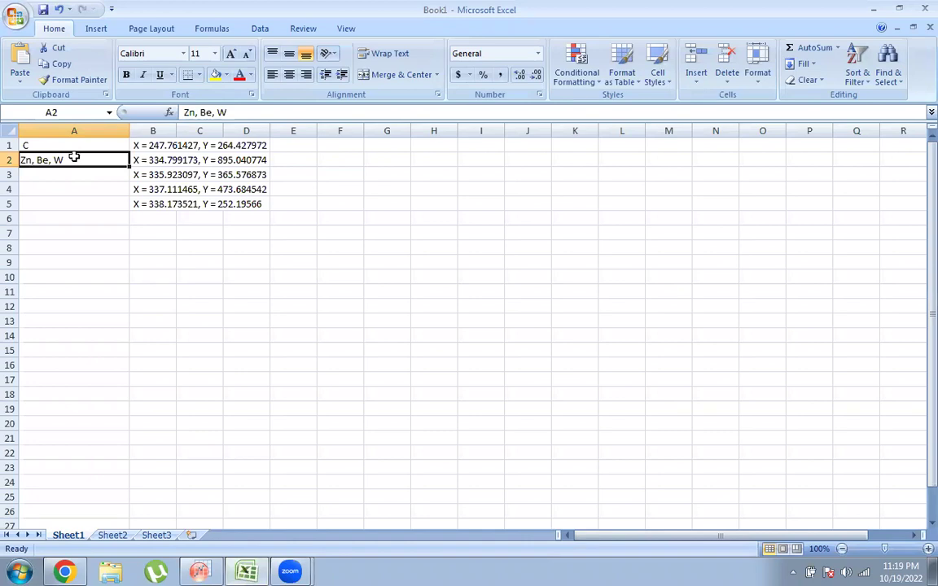
double_click(73, 159)
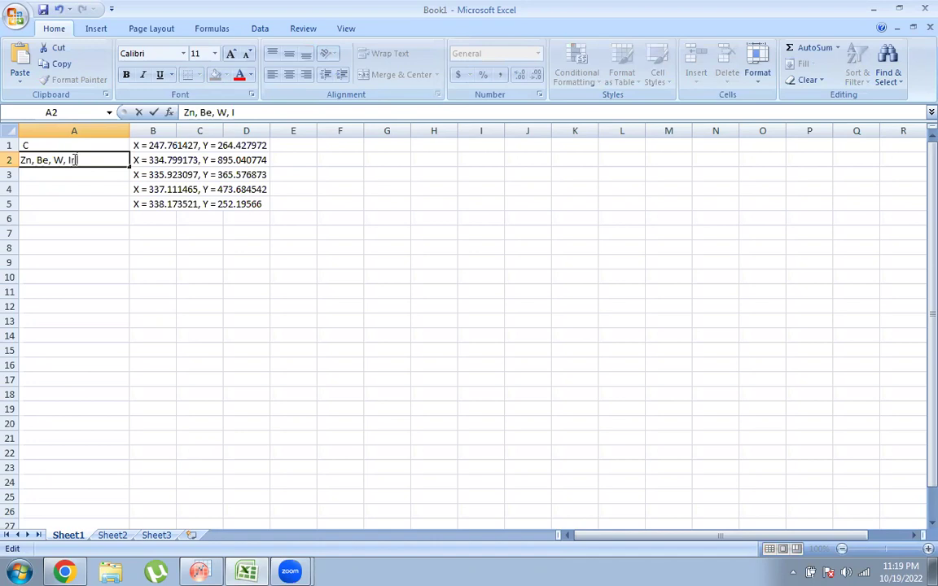
Continue down the NIST lines past 334.6 nm and extend cell A2 in Excel to "Zn, Be, W, In, Ti"
click(64, 571)
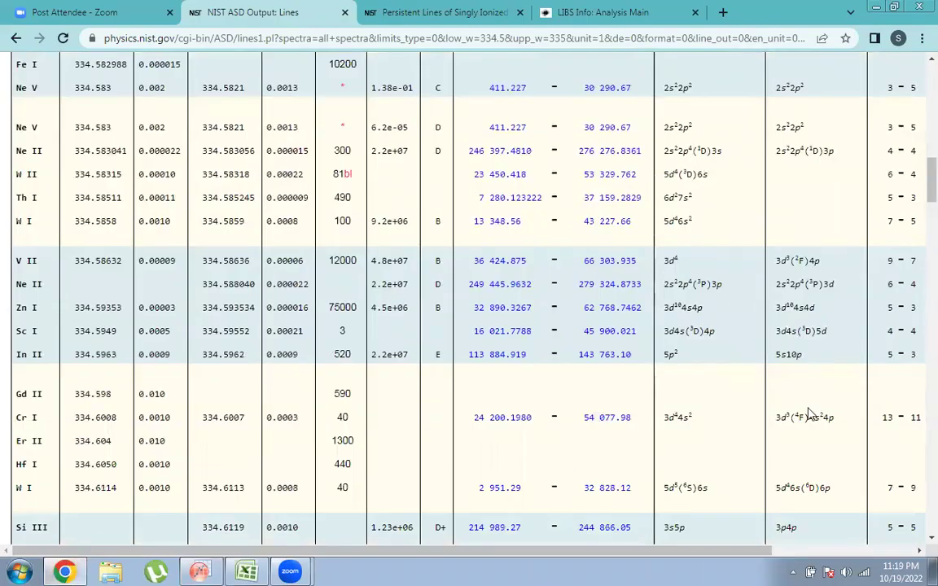
scroll(916, 541, down, 3)
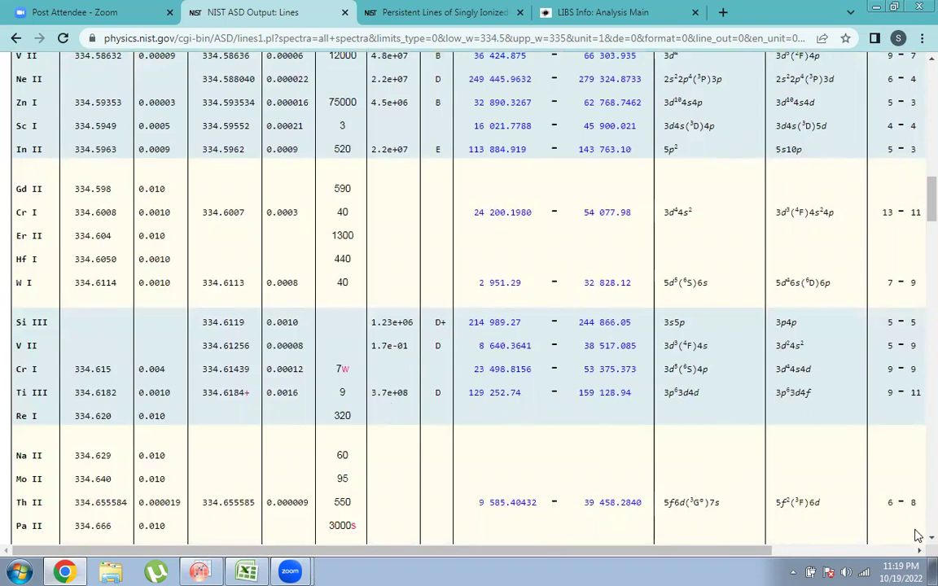
scroll(914, 538, down, 3)
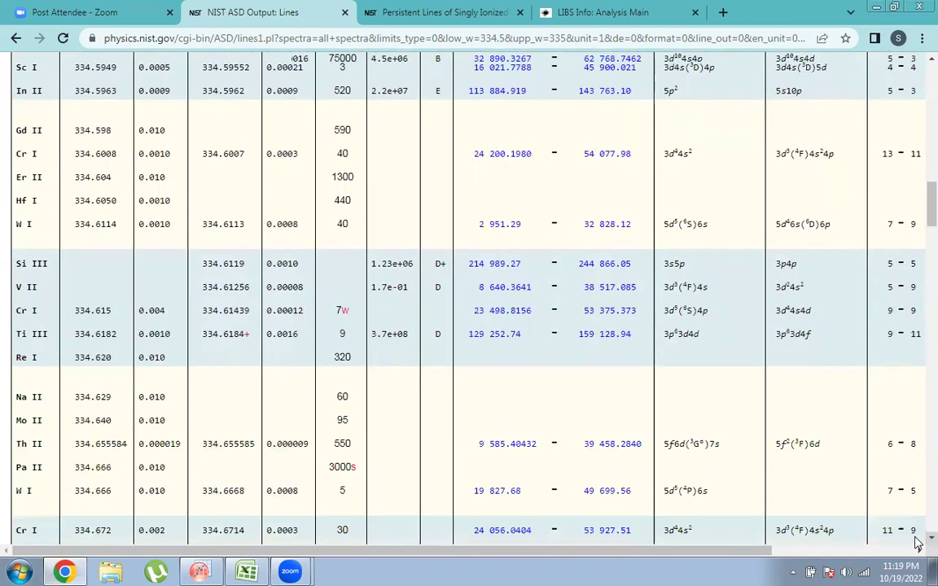
scroll(914, 544, down, 1)
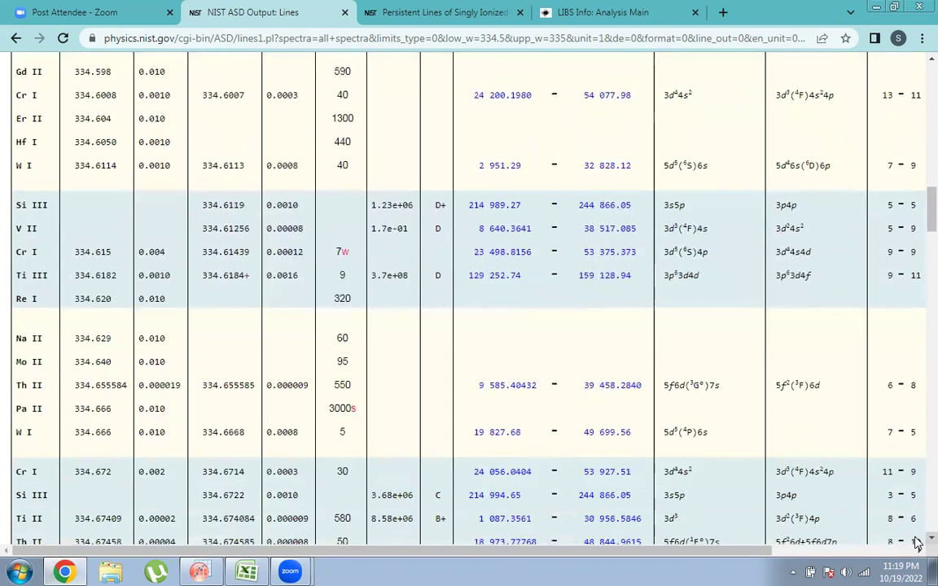
scroll(915, 544, down, 4)
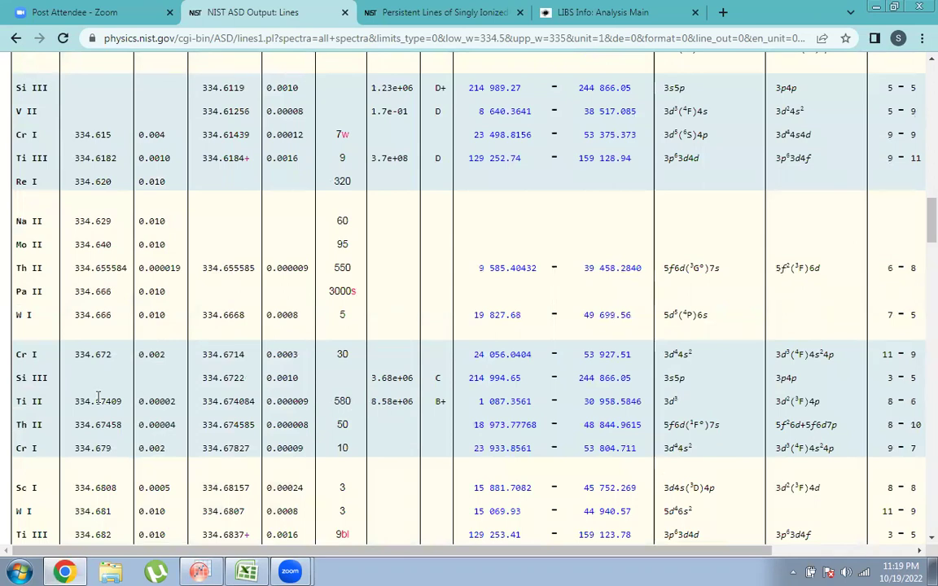
click(244, 570)
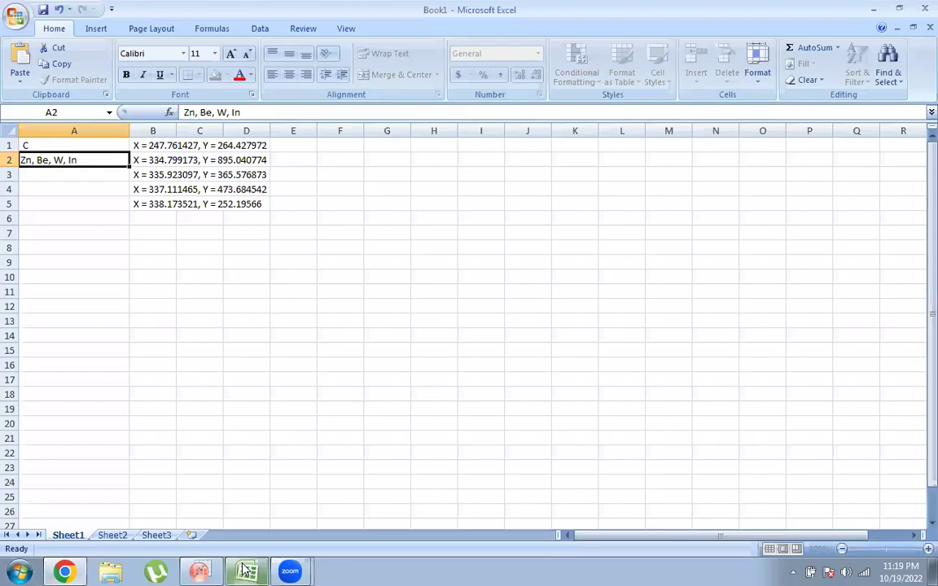
double_click(81, 160)
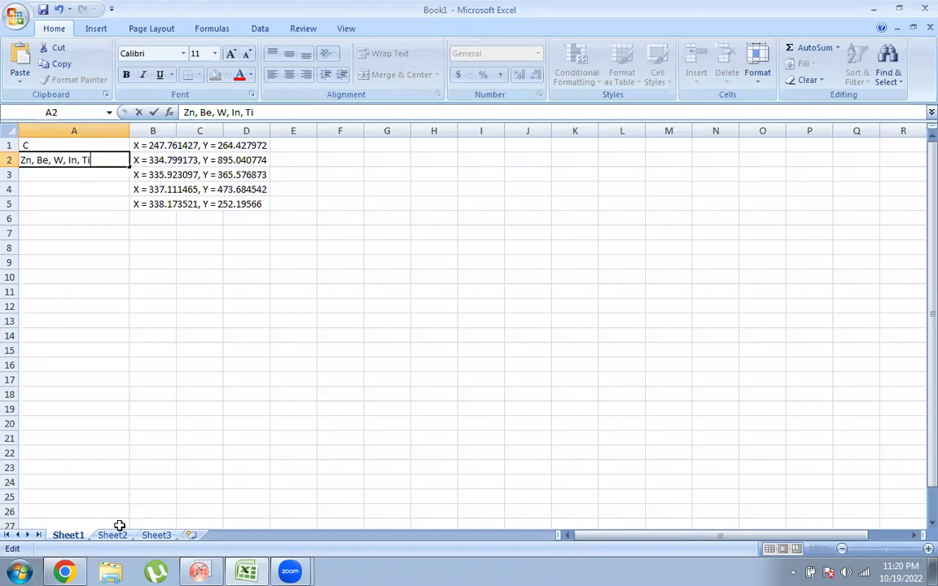
In OriginPro, restore the full spectrum, magnify the region from about 290 to 360 nm, and read coordinates on the peak near 335 nm
click(77, 569)
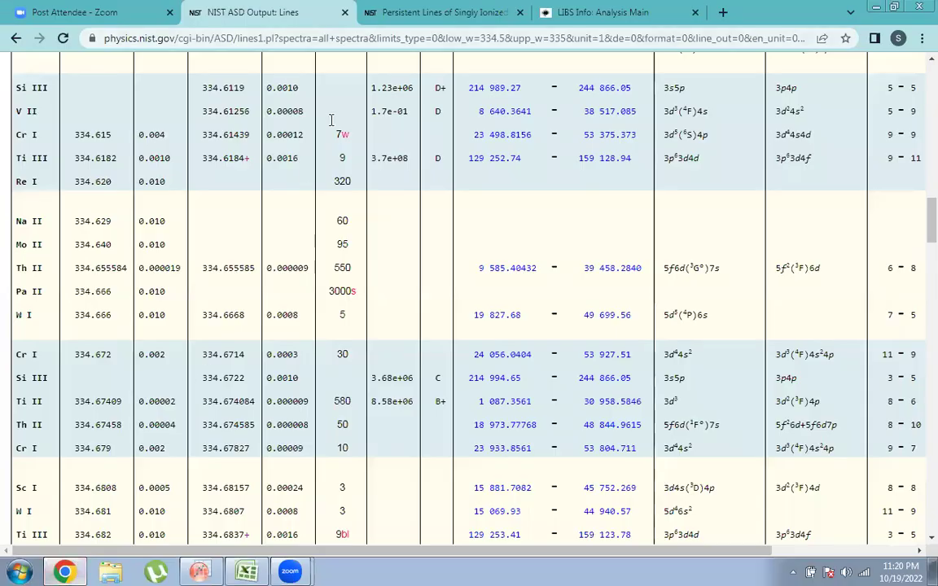
click(199, 570)
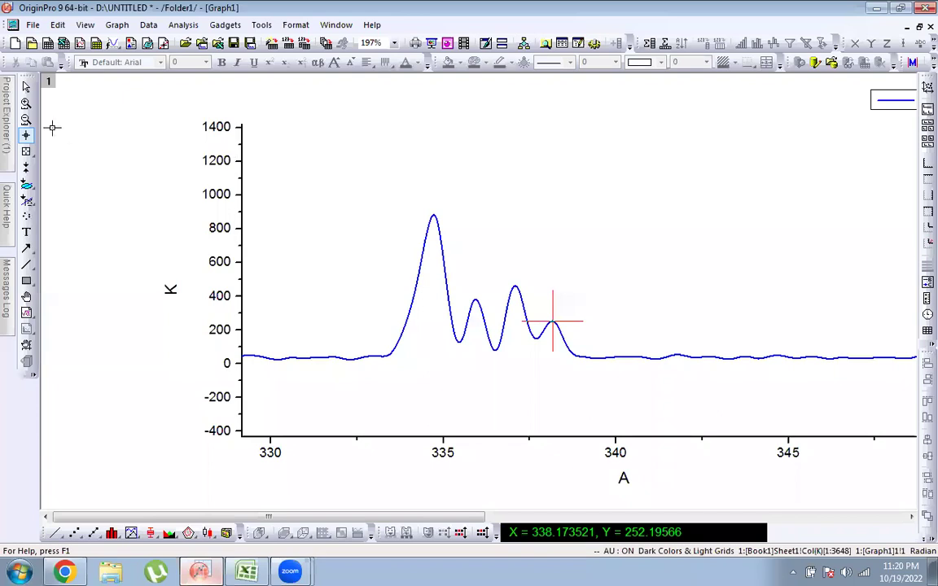
click(27, 120)
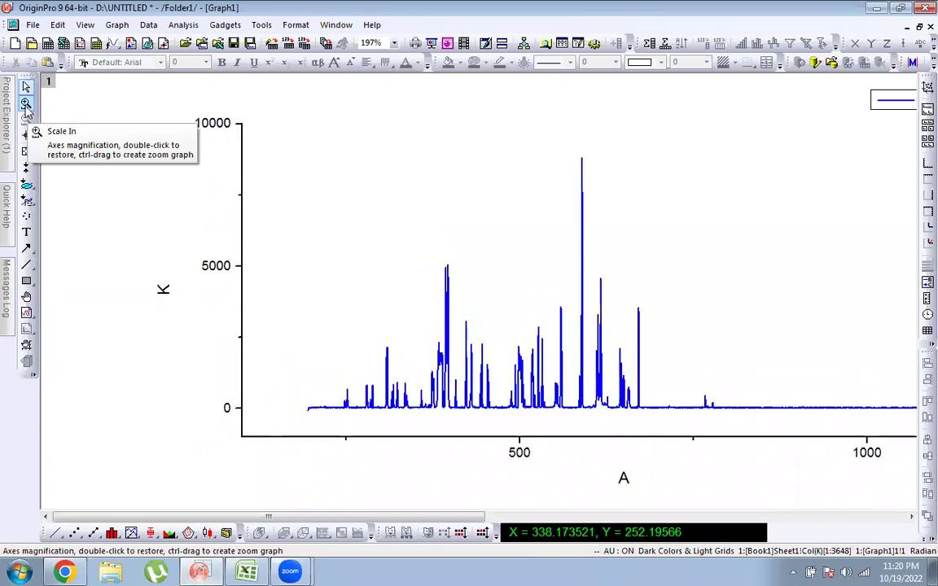
click(26, 103)
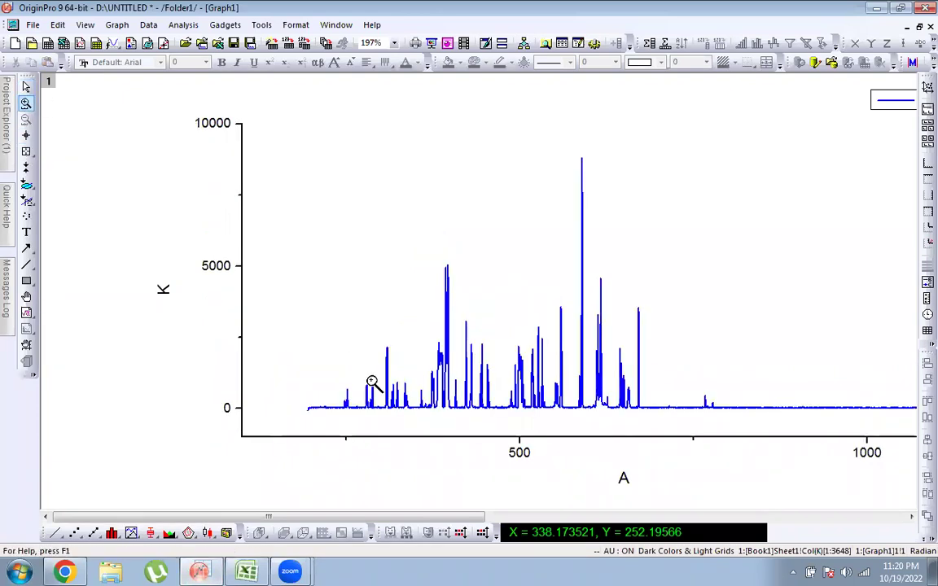
drag(373, 380, 424, 416)
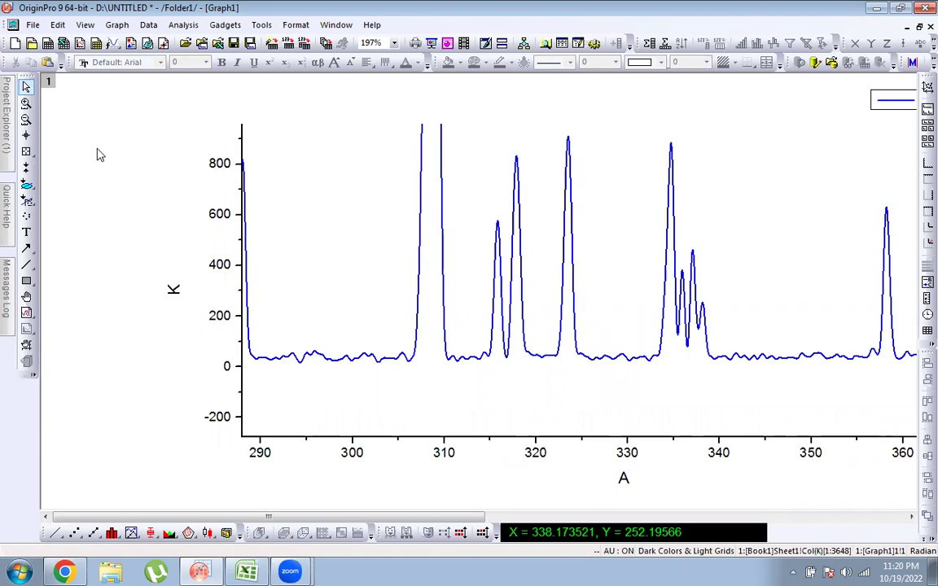
click(26, 136)
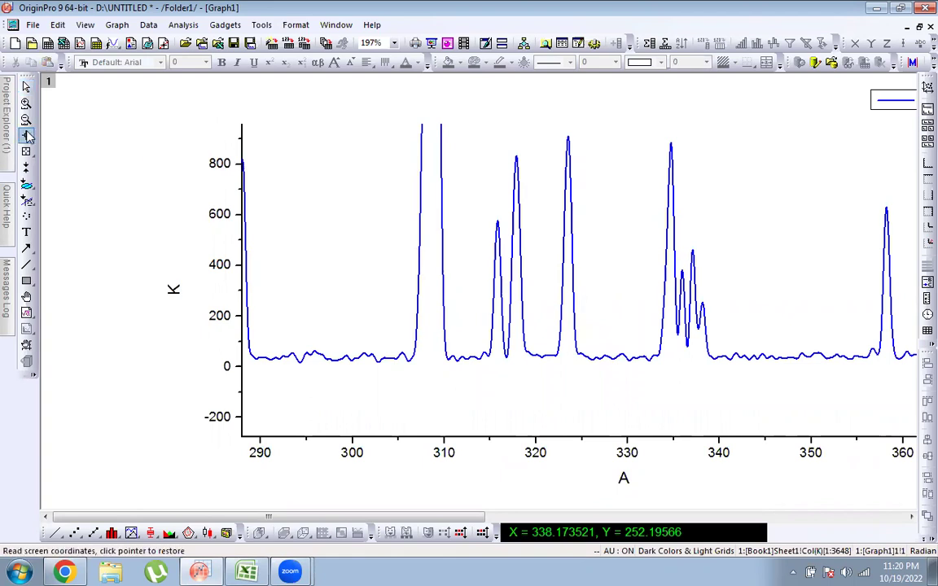
click(669, 195)
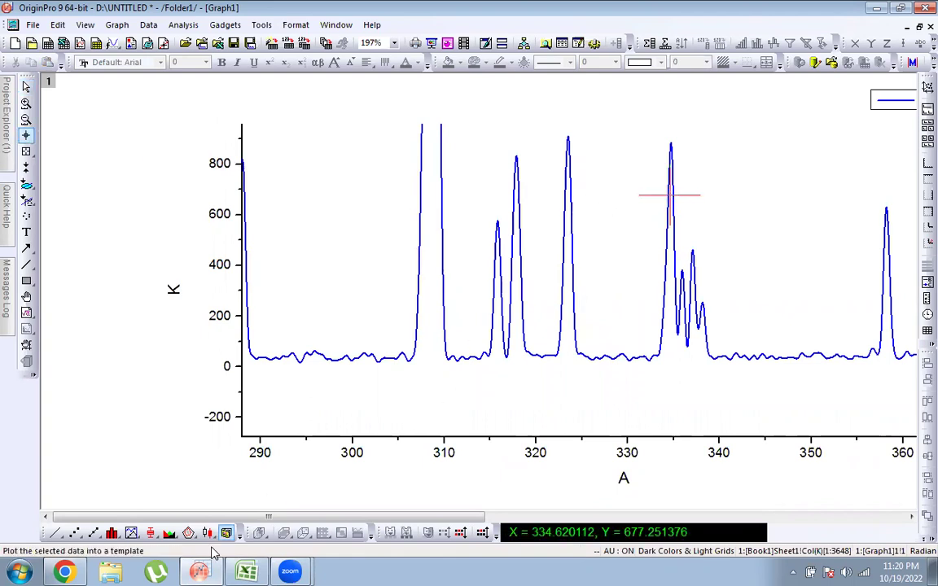
In Chrome, go to the LIBS Info element analysis page and open the titanium spectrum from the periodic table
click(64, 572)
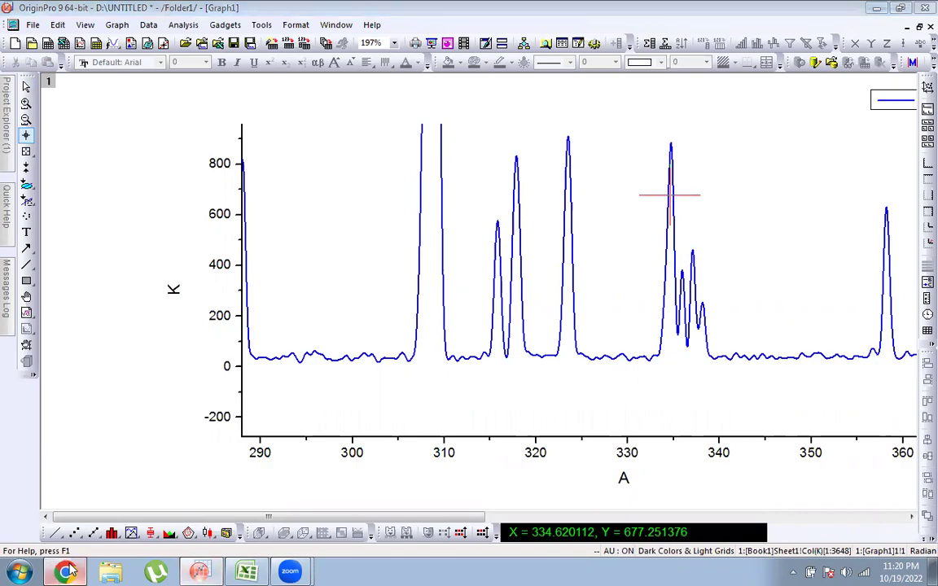
click(579, 8)
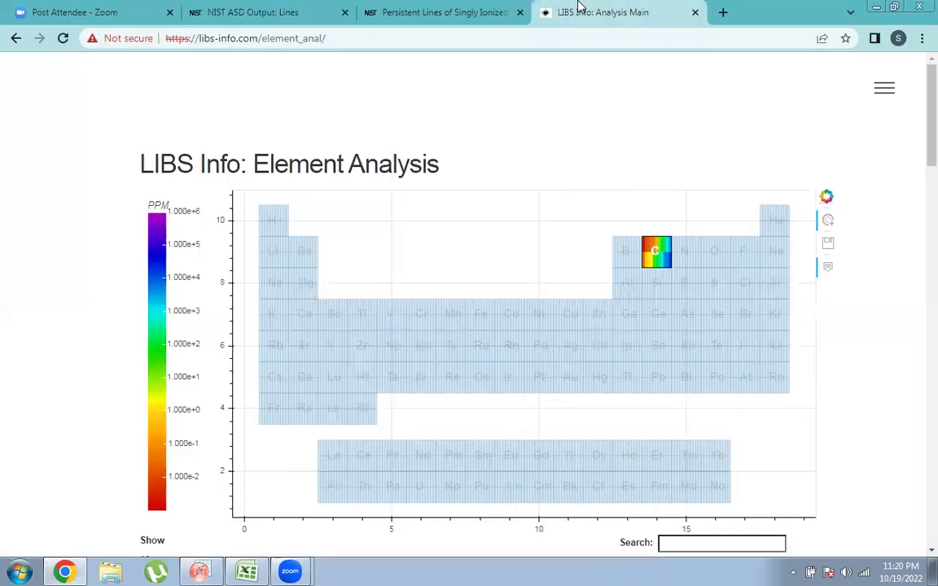
click(362, 316)
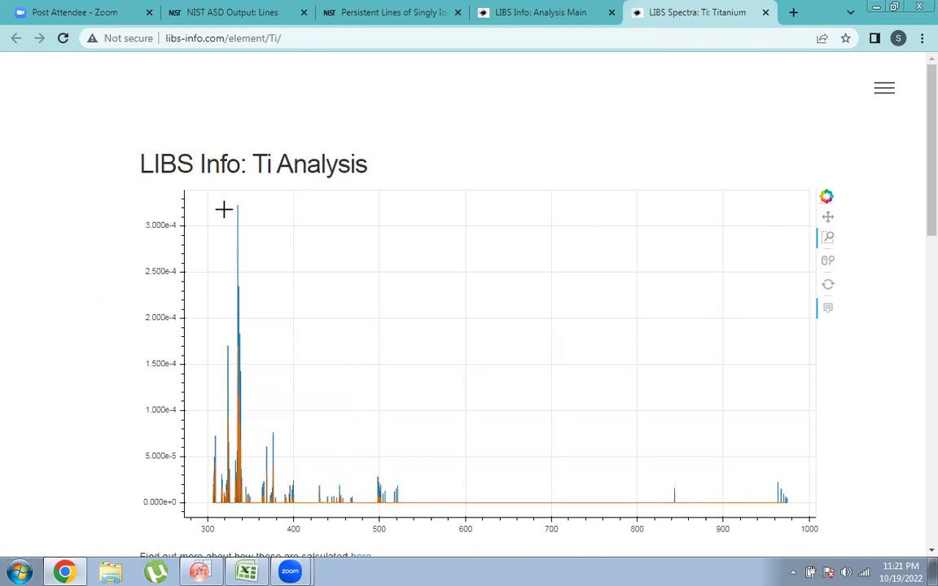
Magnify the titanium spectrum to the group of lines between about 334 and 341 nm
drag(224, 203, 231, 219)
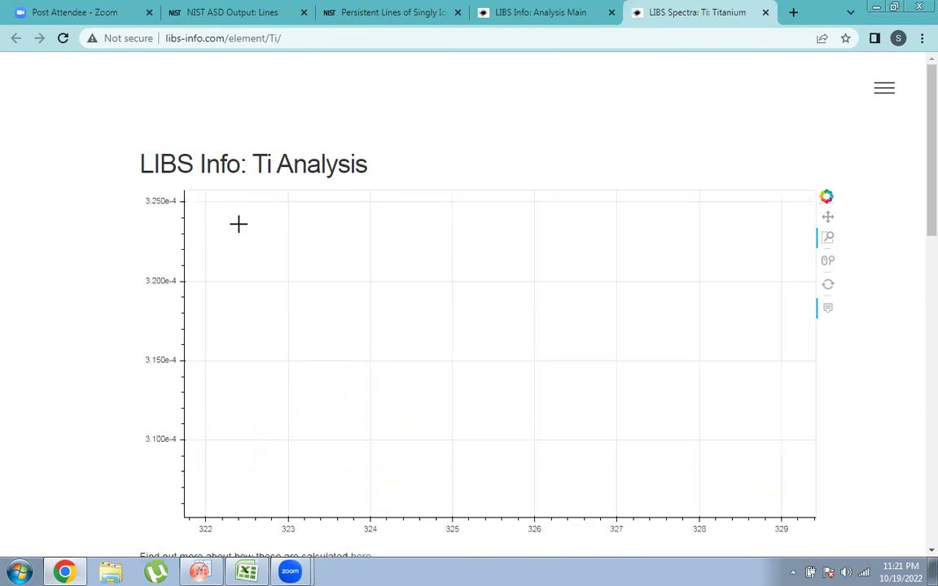
click(828, 285)
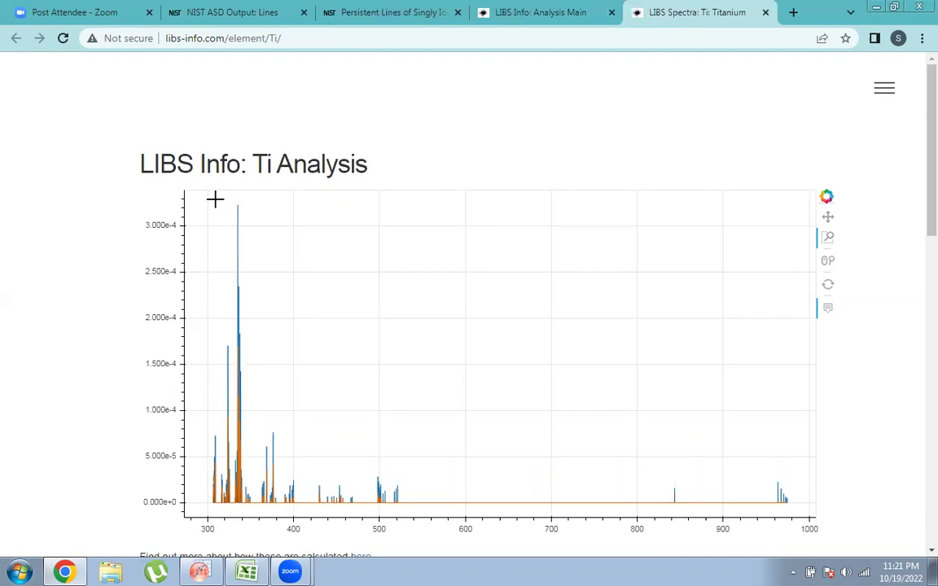
drag(215, 199, 257, 545)
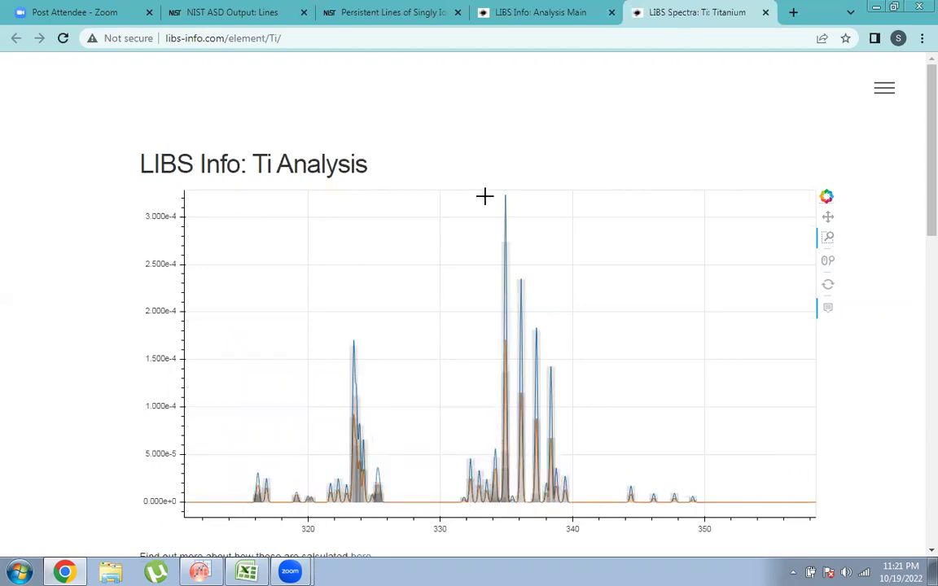
drag(487, 189, 590, 542)
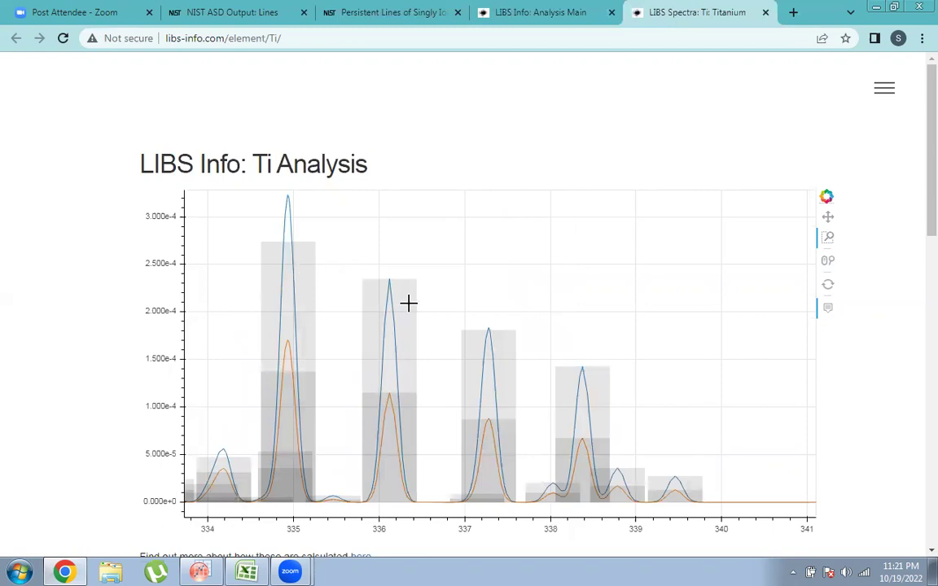
Compare the titanium lines with the measured peaks around 335 to 338 nm in OriginPro and reset the titanium plot in Chrome to full range
click(199, 570)
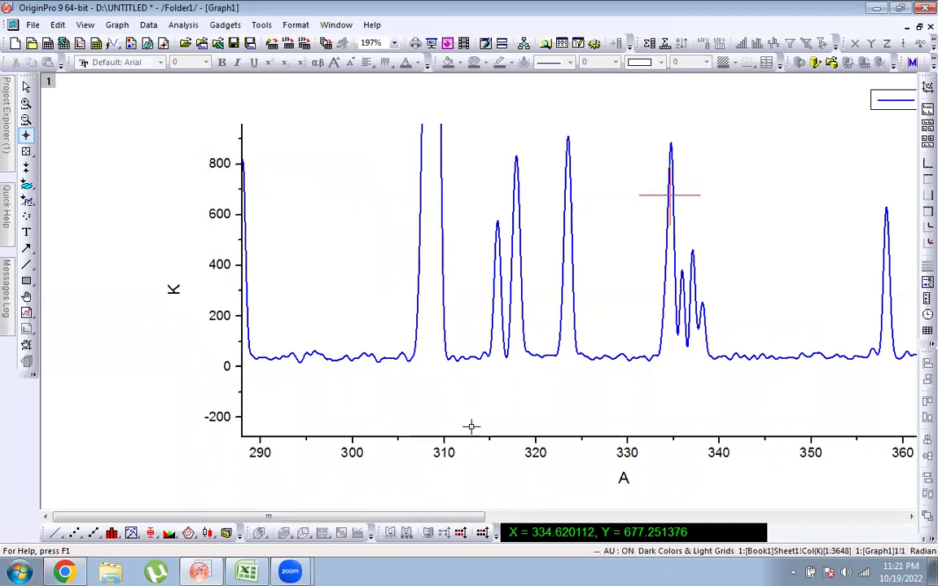
click(73, 572)
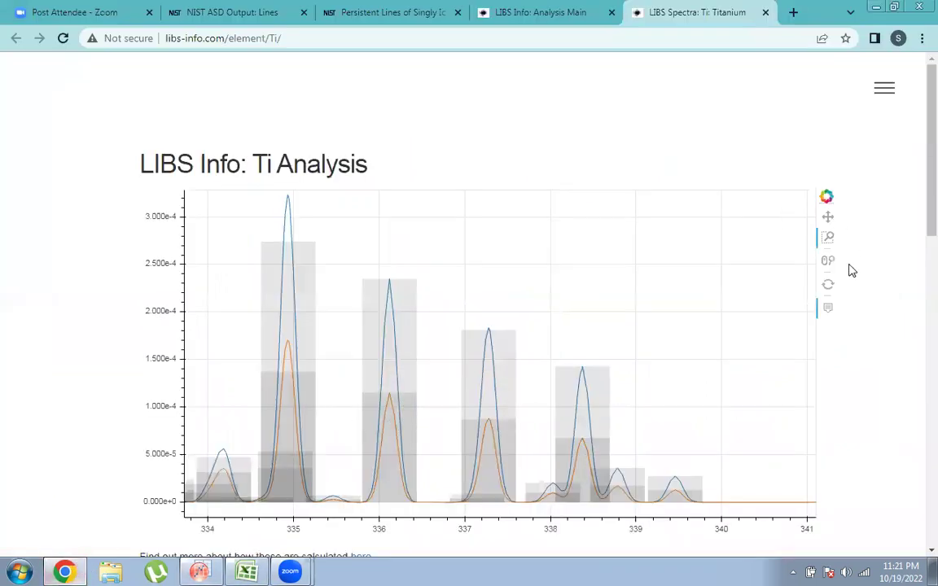
click(827, 284)
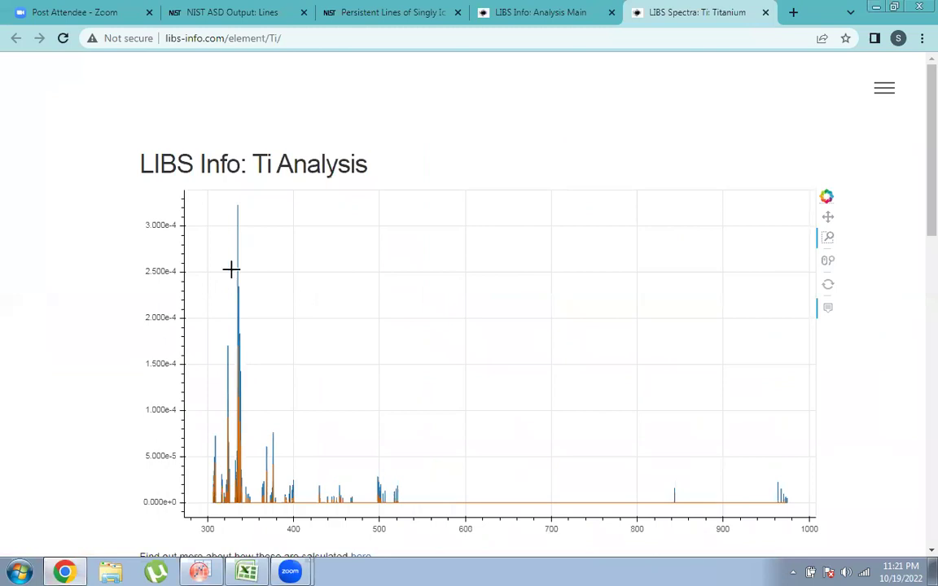
Magnify the titanium spectrum to about 305 to 364 nm and compare its 323 nm lines with coordinates read around that peak in OriginPro
drag(210, 193, 263, 529)
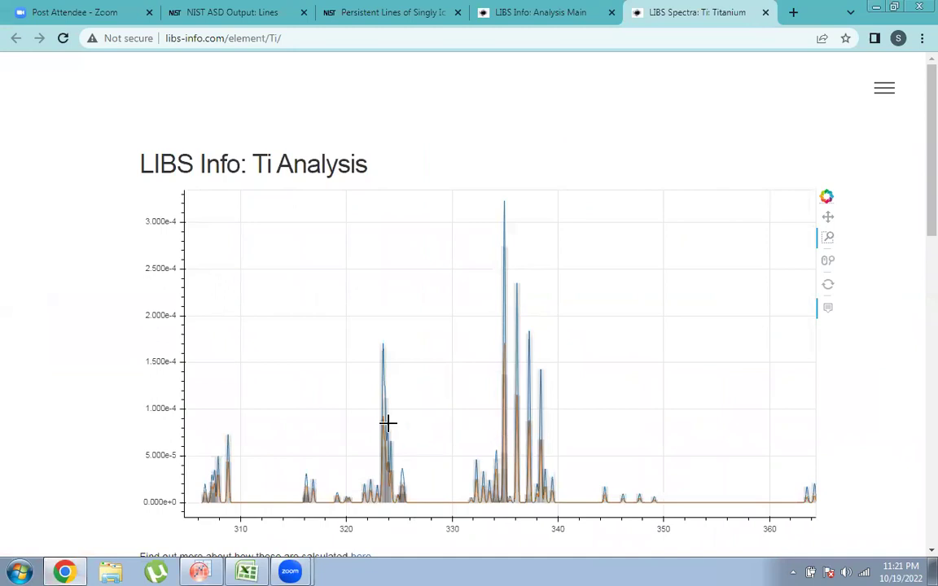
mouse_move(386, 459)
key(alt+Tab)
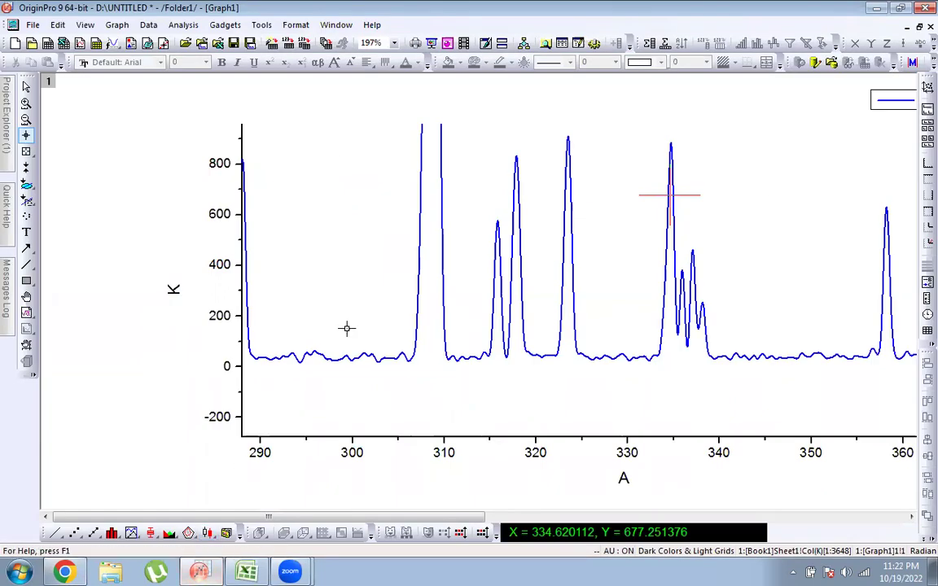
click(567, 317)
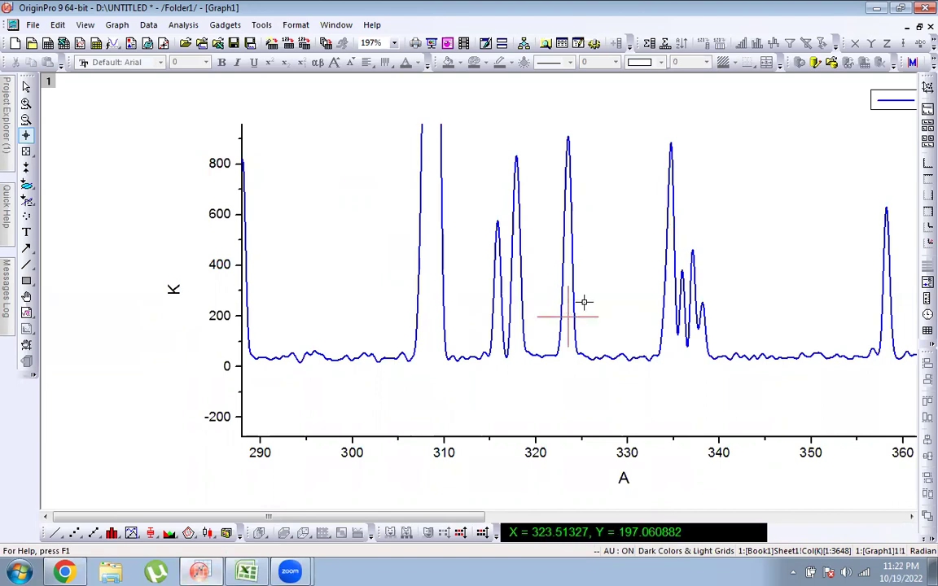
click(567, 332)
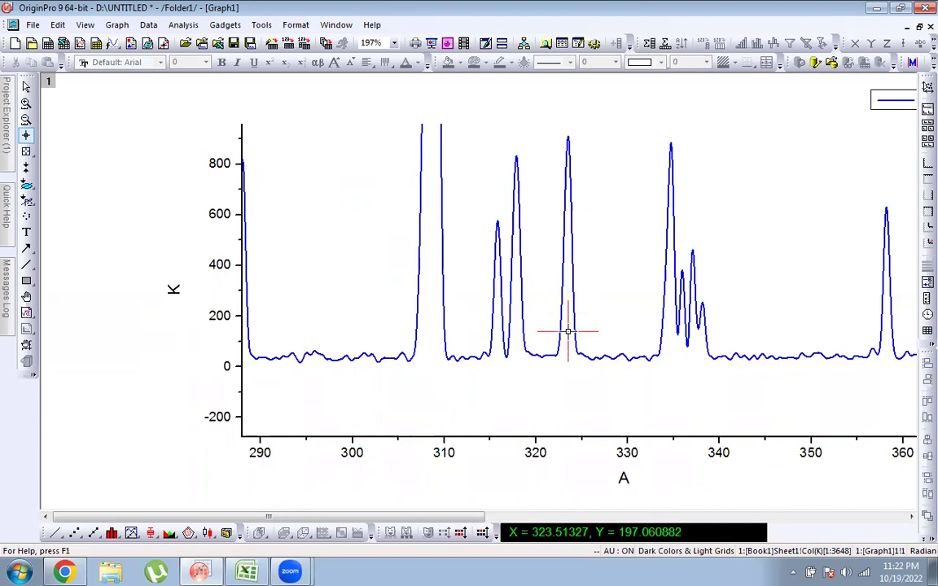
click(582, 341)
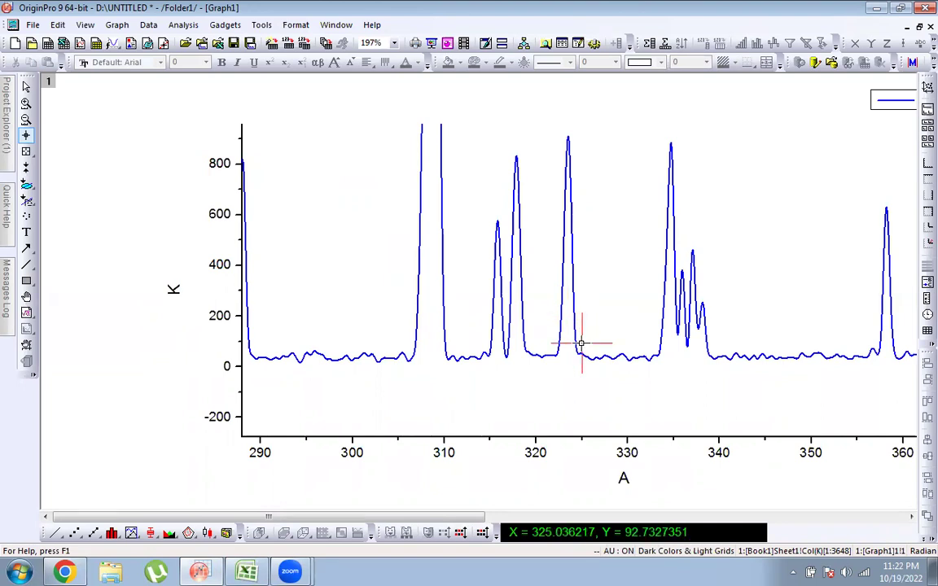
Compare the titanium lines near 307 nm in Chrome with the base of the 308 nm peak in OriginPro, and restore OriginPro's full spectrum
click(200, 569)
mouse_move(379, 492)
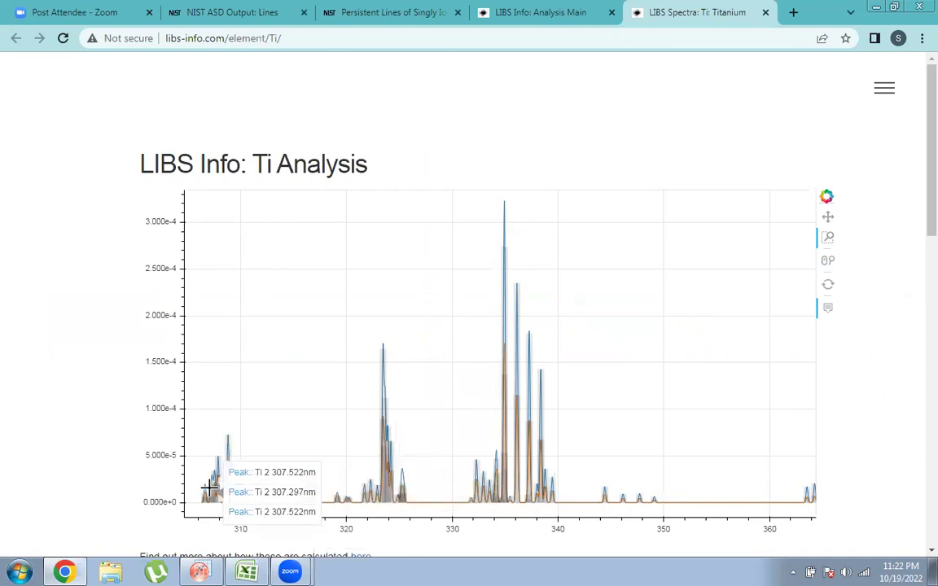
click(200, 571)
click(380, 347)
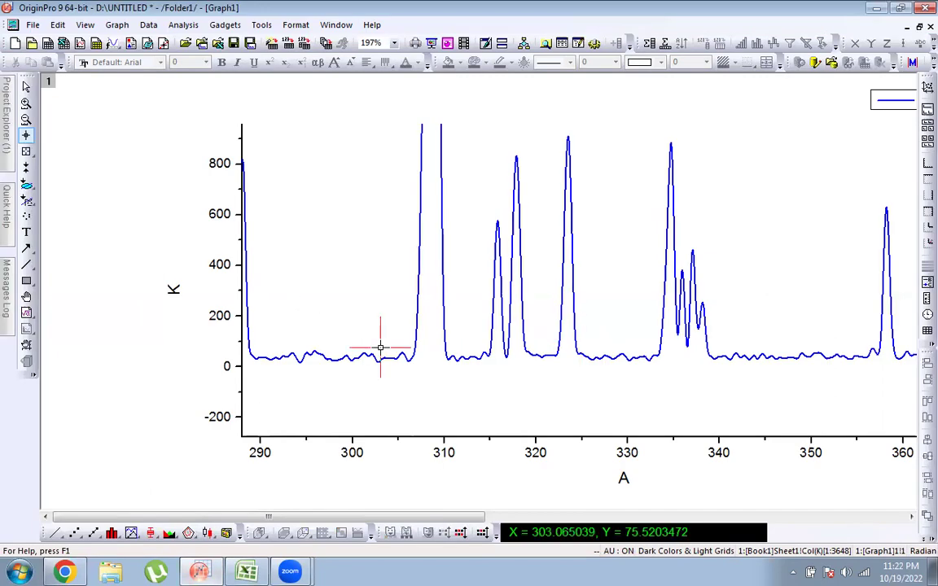
click(426, 351)
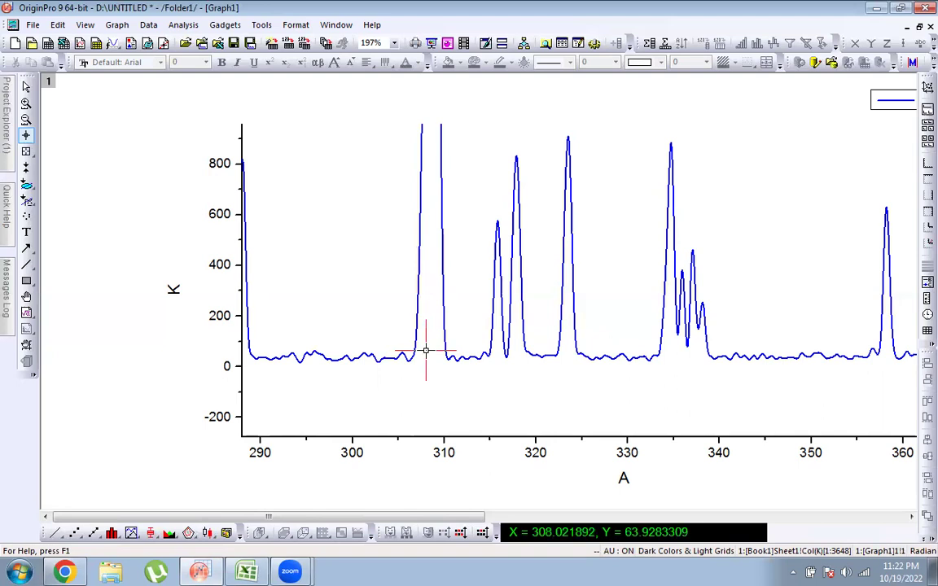
click(420, 351)
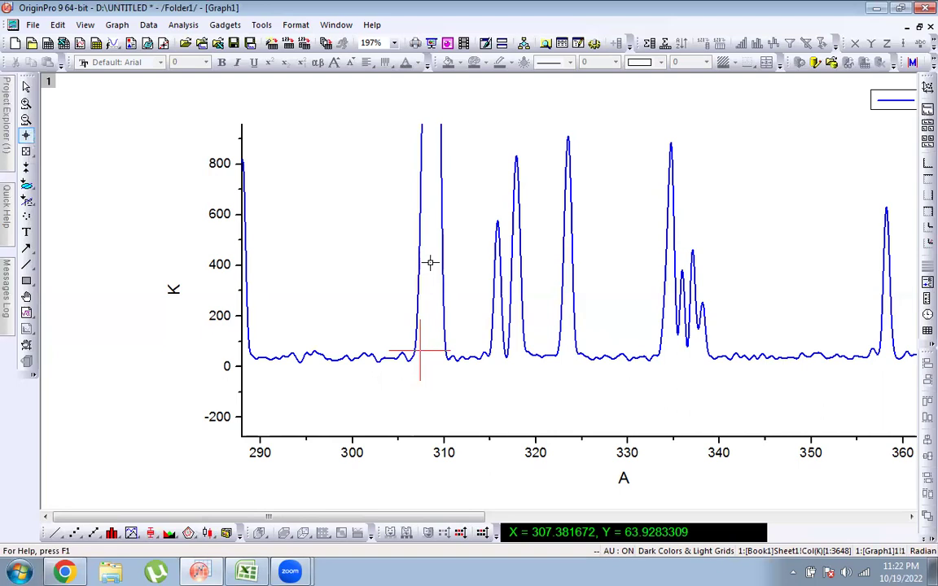
click(27, 120)
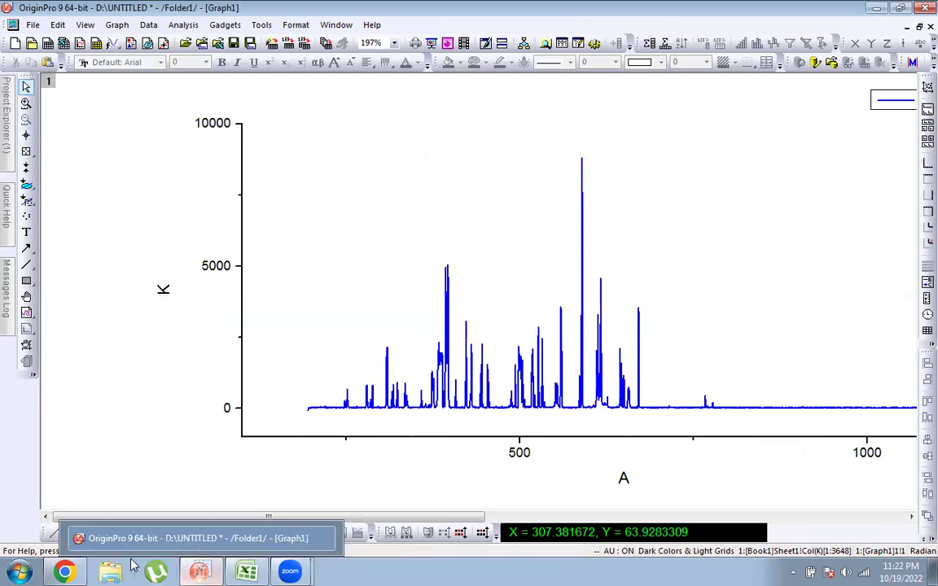
click(64, 572)
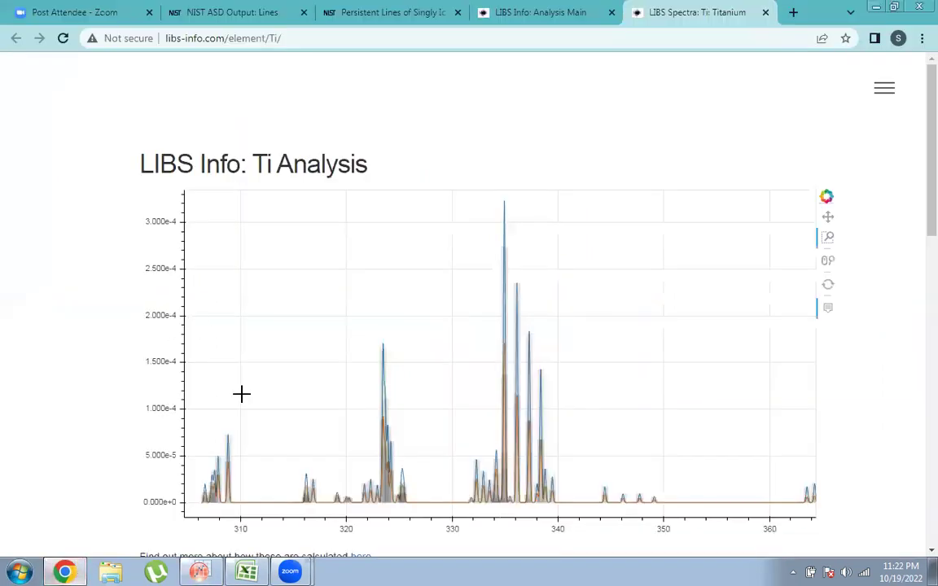
In Excel, reduce the candidate list in cell A2 to Ti only
click(245, 570)
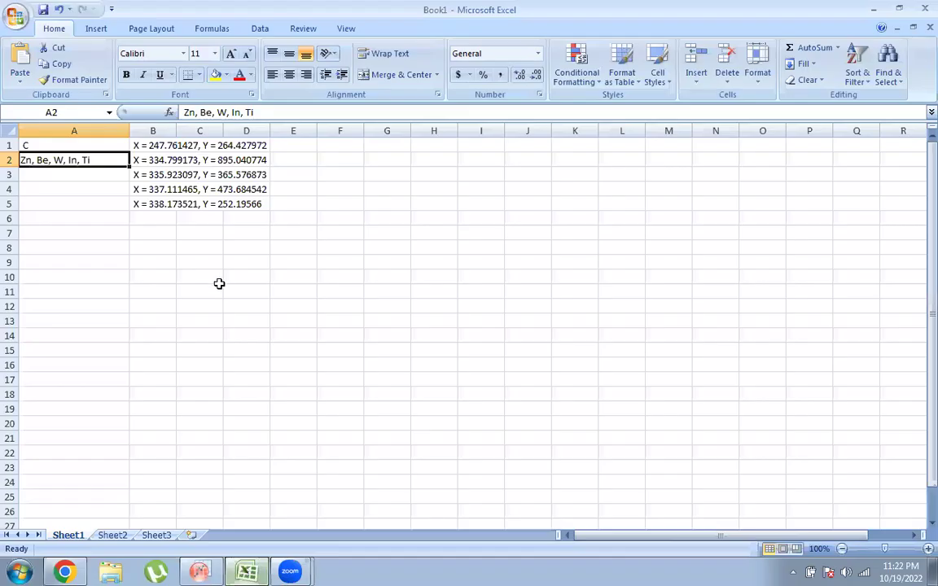
double_click(79, 160)
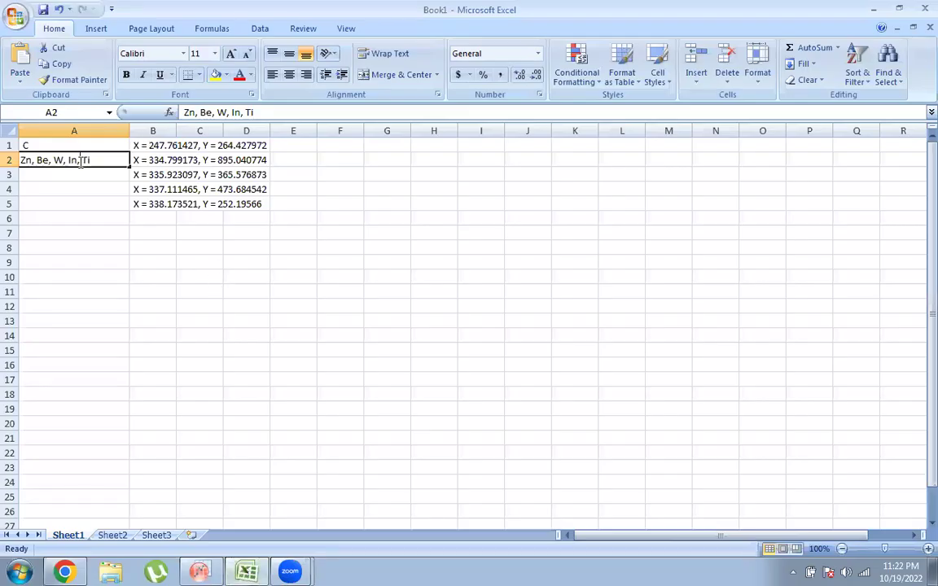
key(BackSpace)
key(BackSpace)
key(BackSpace)
key(BackSpace)
key(BackSpace)
key(BackSpace)
key(BackSpace)
key(BackSpace)
key(BackSpace)
key(BackSpace)
key(BackSpace)
key(BackSpace)
key(BackSpace)
key(BackSpace)
key(BackSpace)
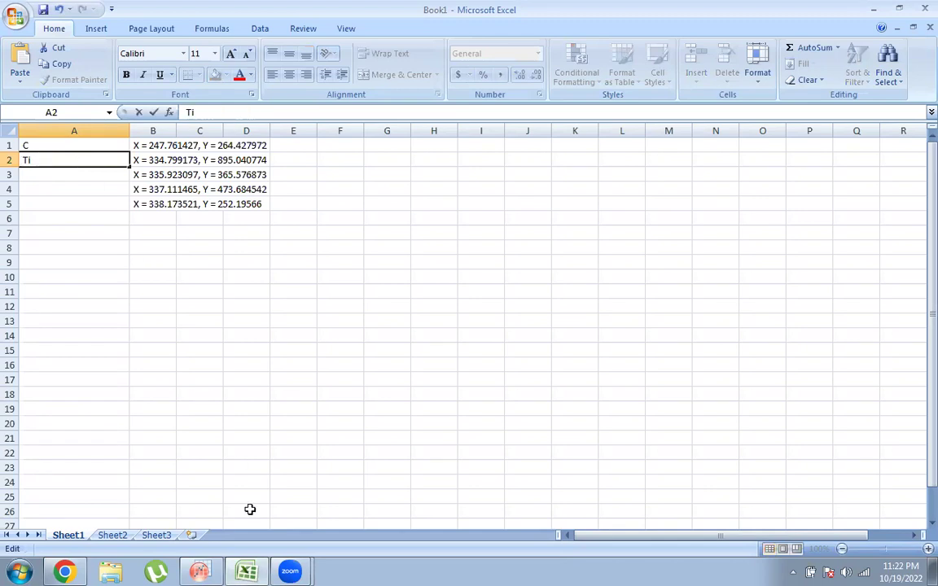
Switch to Chrome and search Google for NIST ASD in a new tab
click(67, 570)
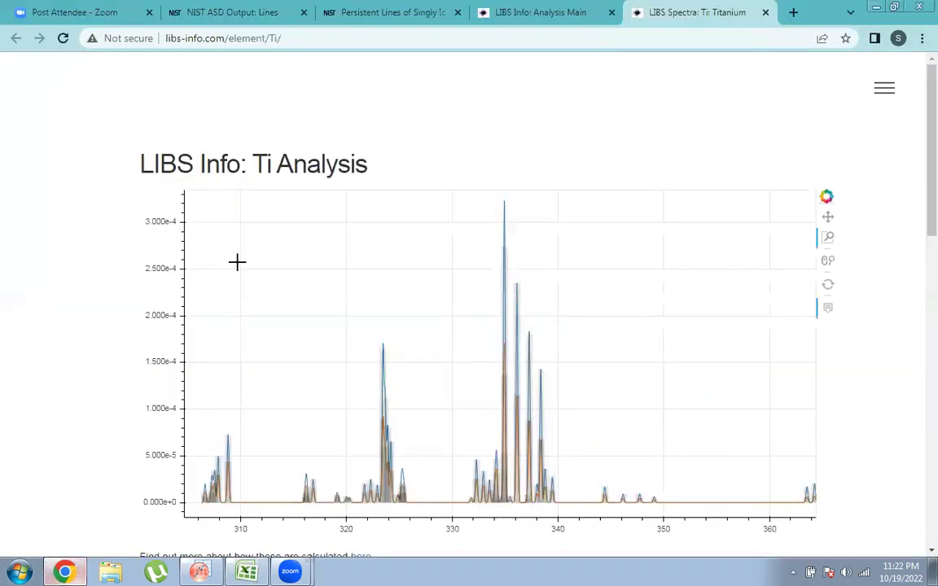
click(794, 14)
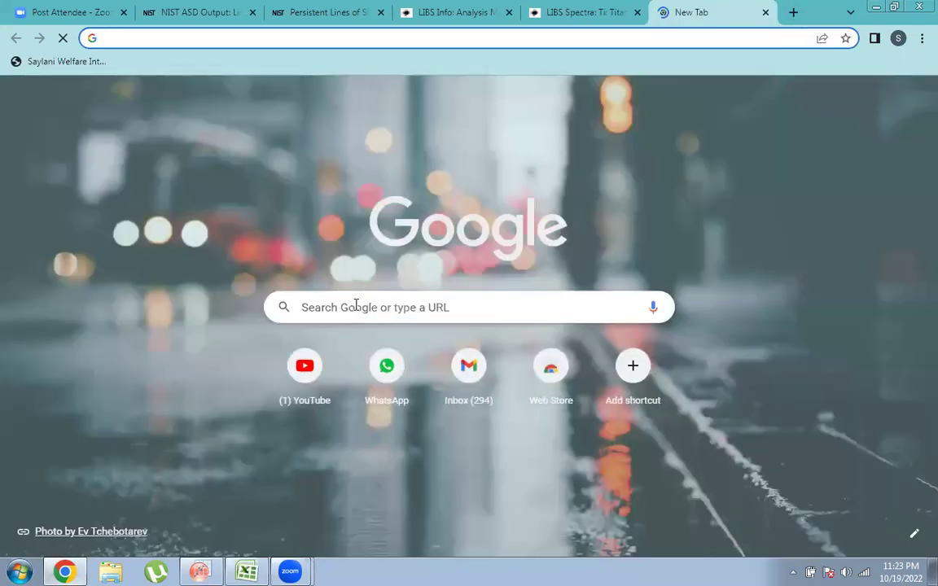
click(355, 306)
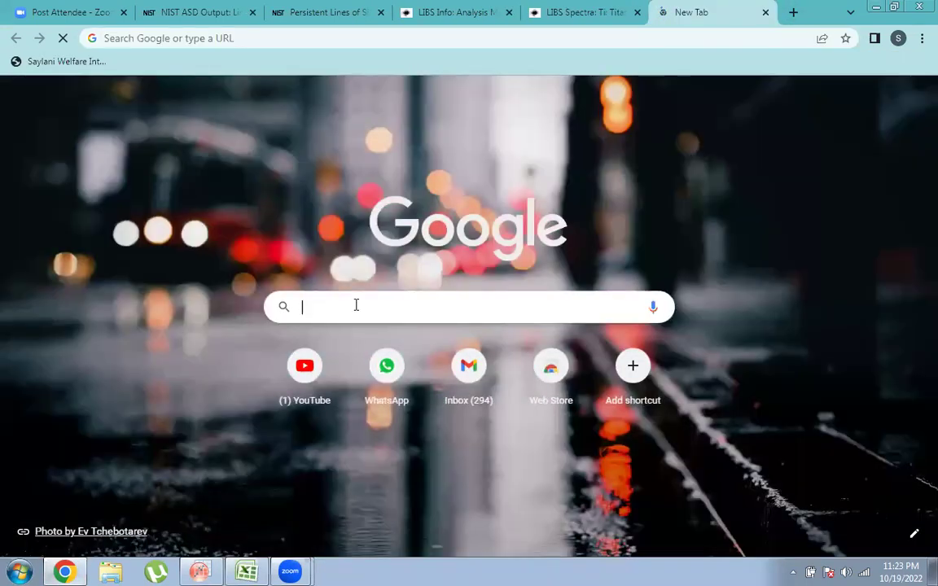
text(N)
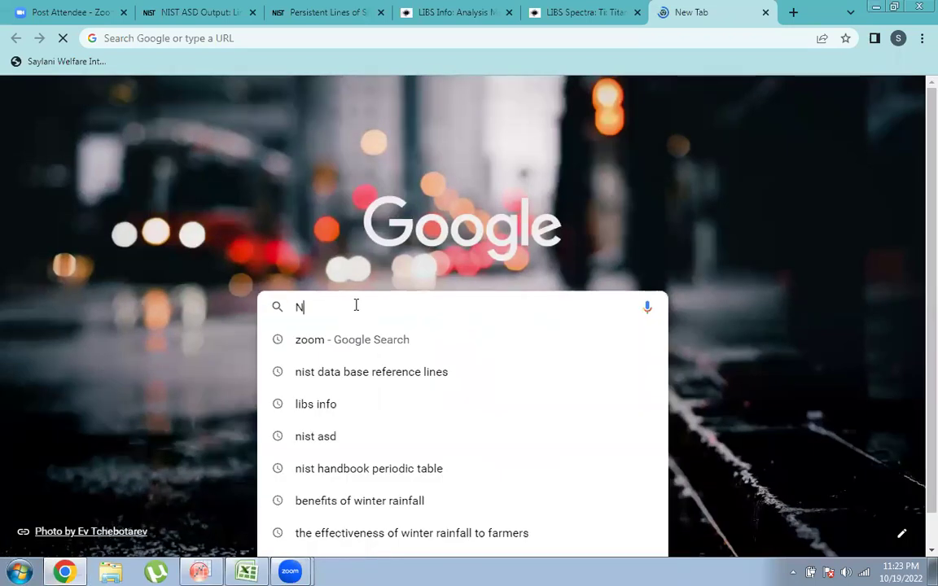
text(IST I)
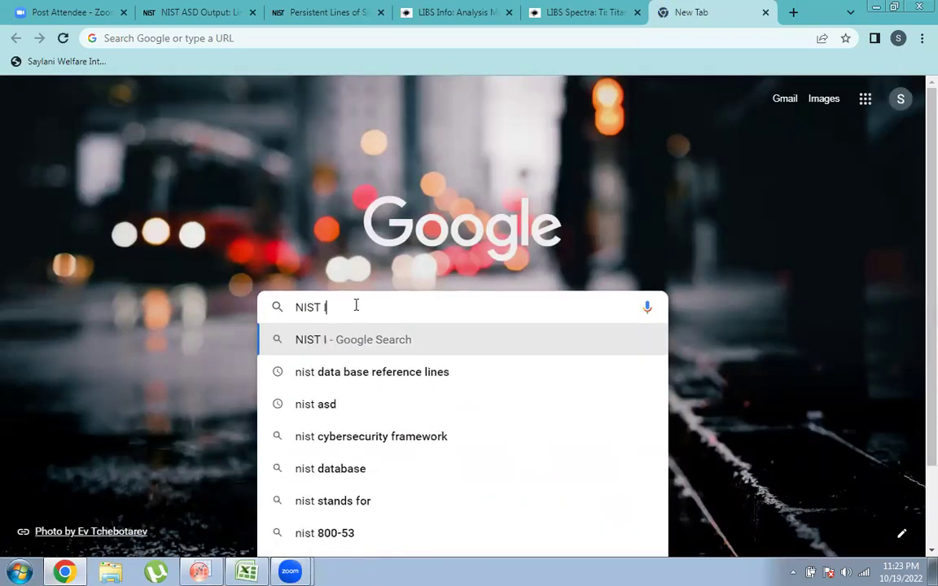
key(BackSpace)
text(ASD)
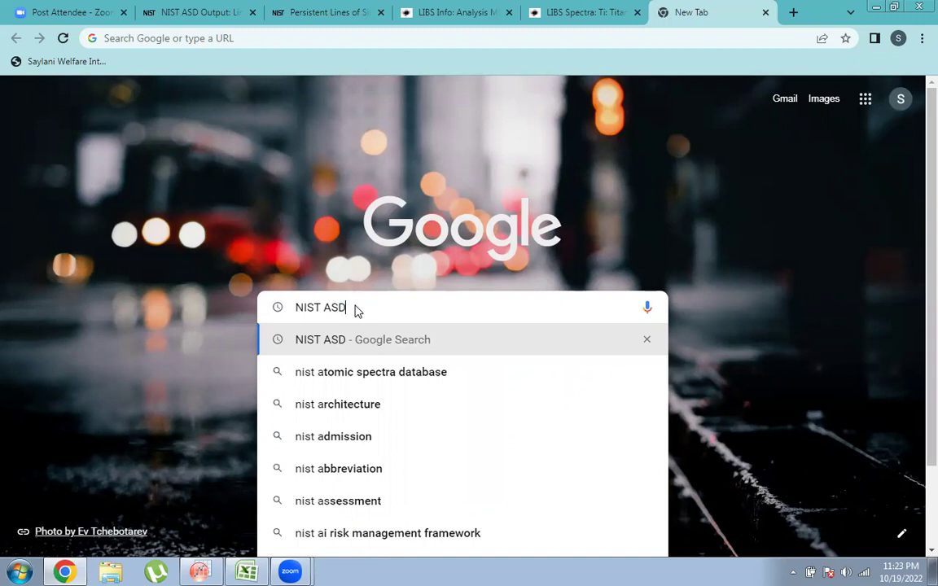
key(Return)
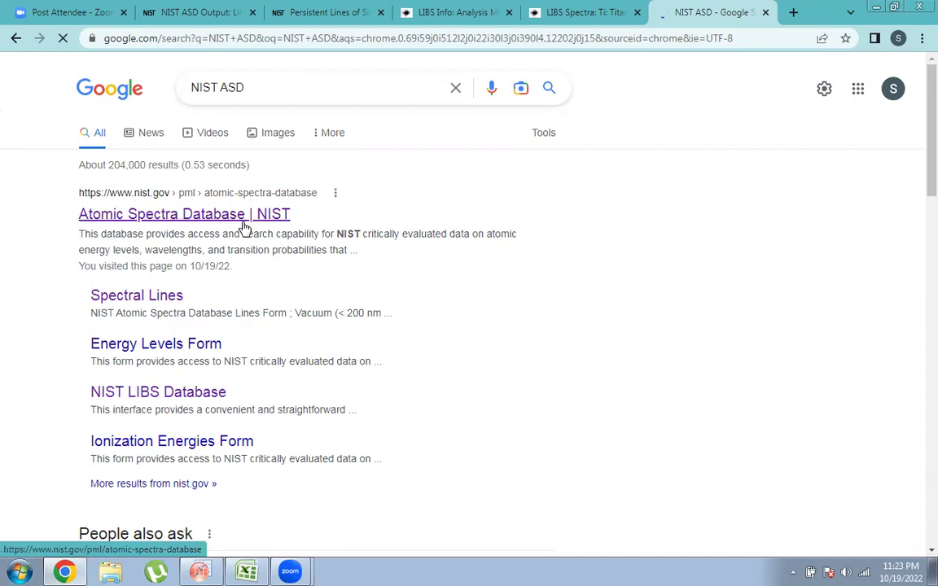
Open NIST's Atomic Spectra Database page and go to its LIBS interface
click(242, 218)
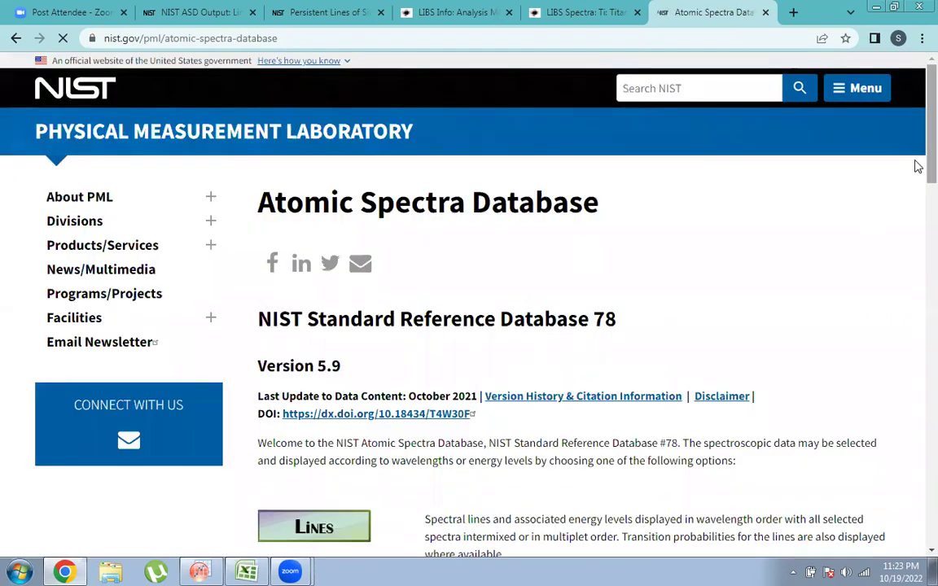
scroll(918, 230, down, 3)
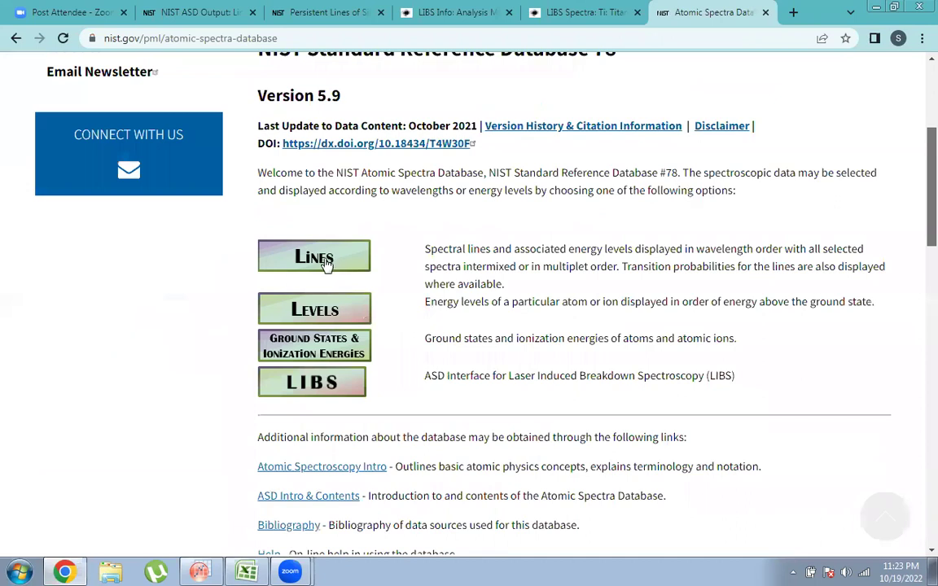
scroll(326, 263, down, 3)
click(324, 262)
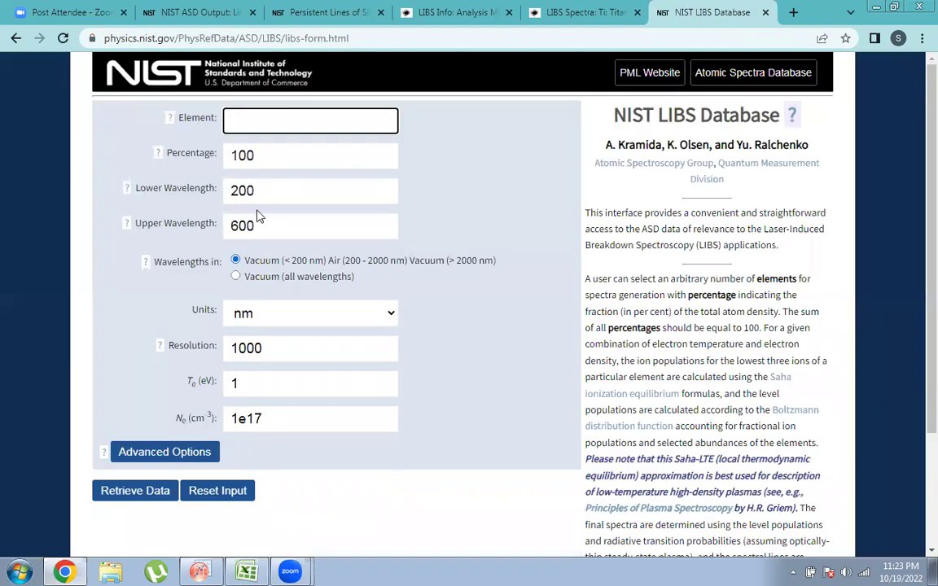
Define the sample composition as 80 percent C and 20 percent Ti
text(C)
key(Tab)
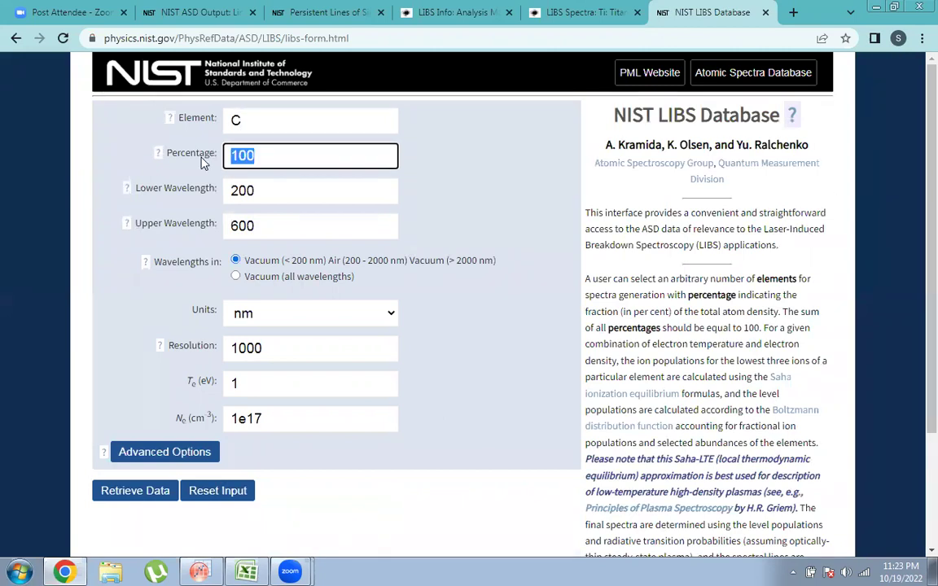
text(80)
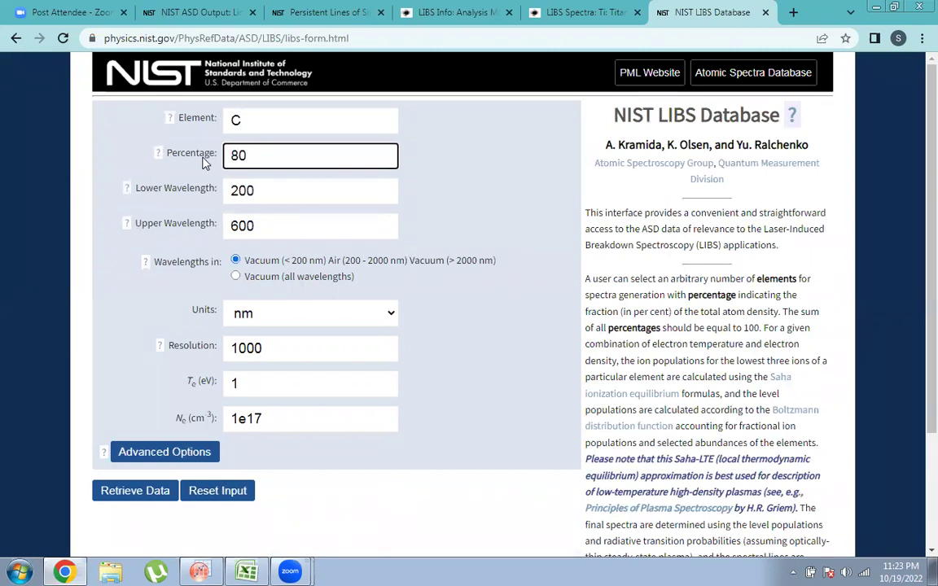
key(Tab)
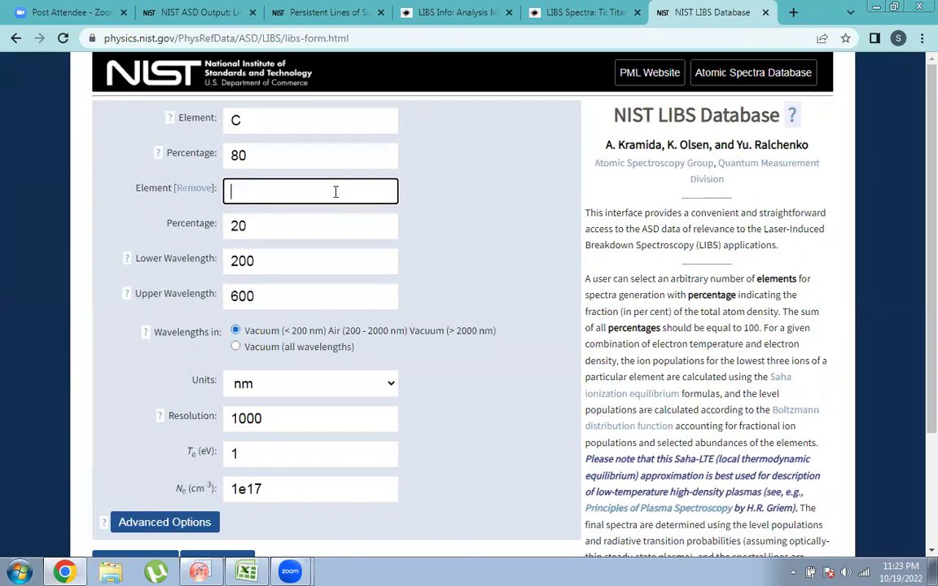
click(436, 234)
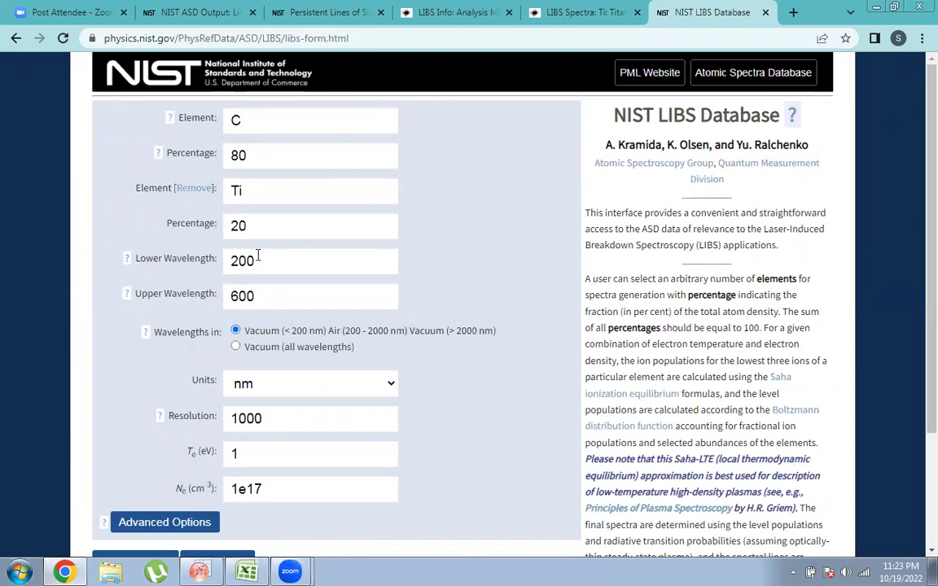
Set the lower wavelength to 245 nm and the upper wavelength to 340 nm
drag(257, 259, 218, 267)
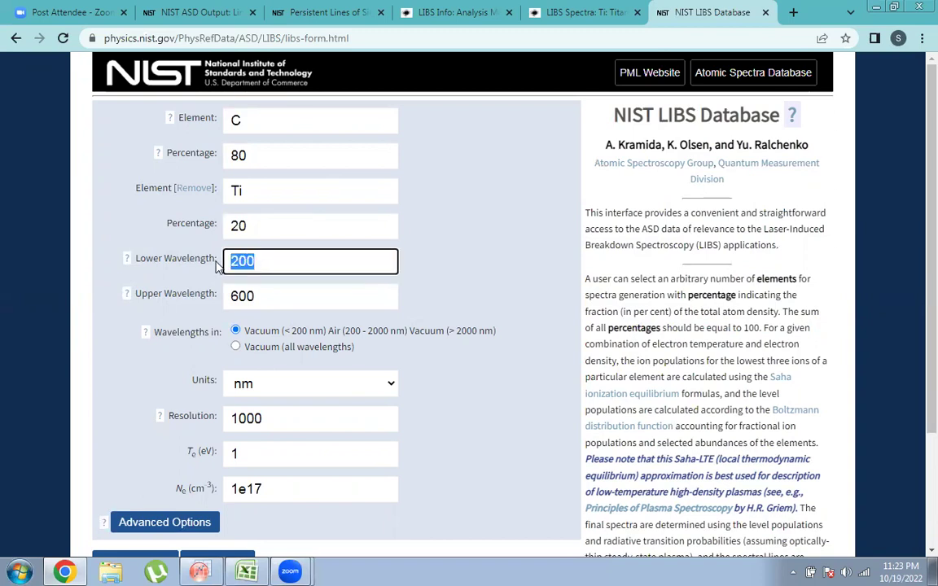
text(245)
drag(261, 295, 205, 303)
text(3)
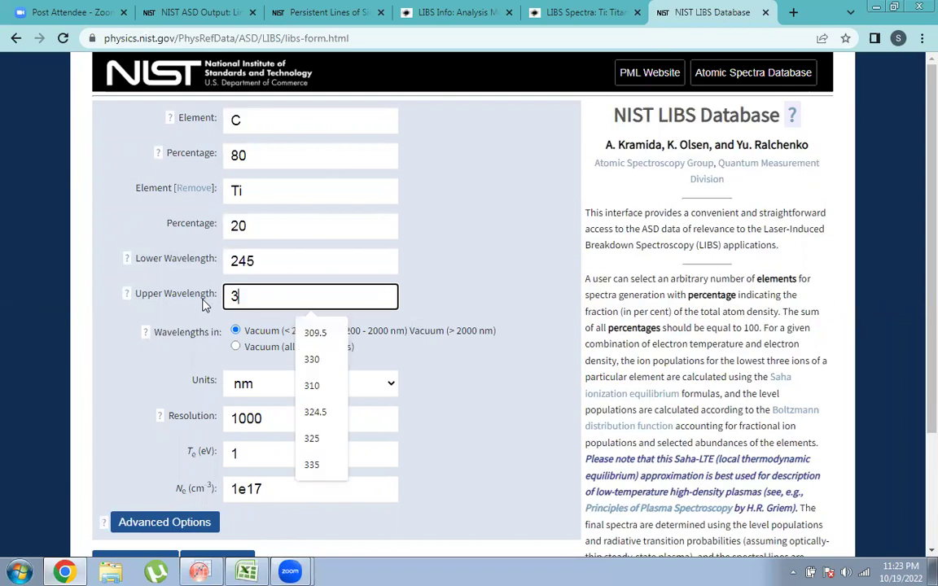
text(56)
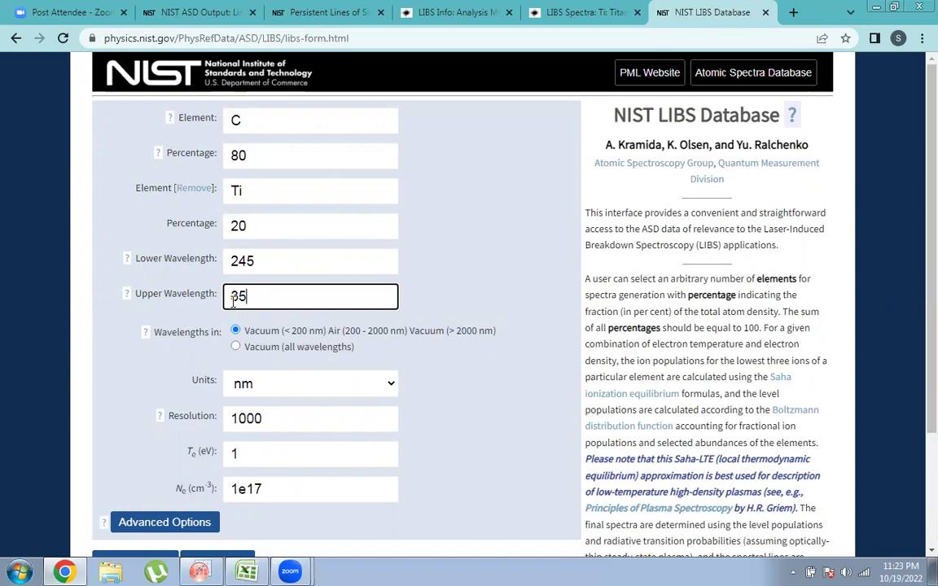
key(BackSpace)
text(4)
Set the resolution to 700 and the electron temperature to 0.8 eV, and show the advanced options
click(279, 417)
key(BackSpace)
key(BackSpace)
text(700)
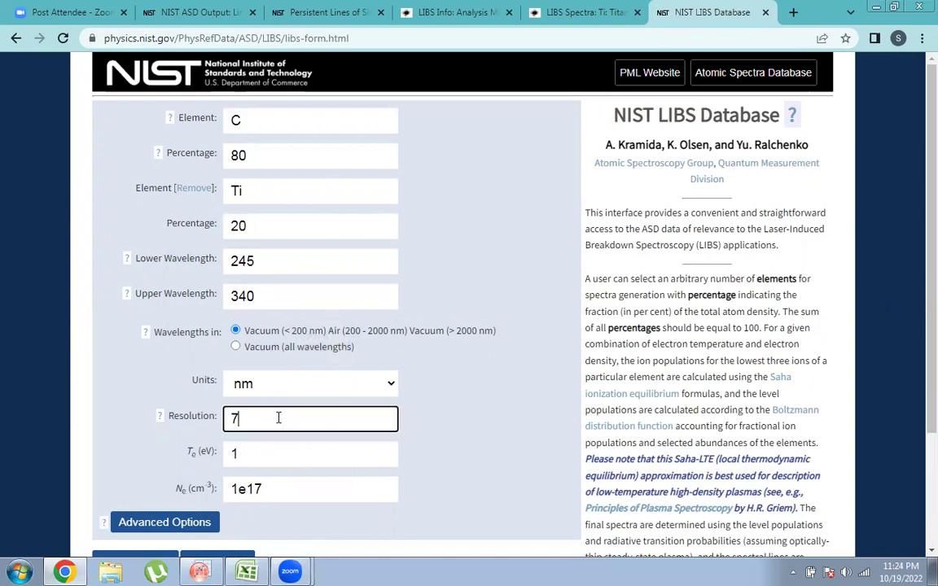
click(246, 457)
text(0.)
click(313, 488)
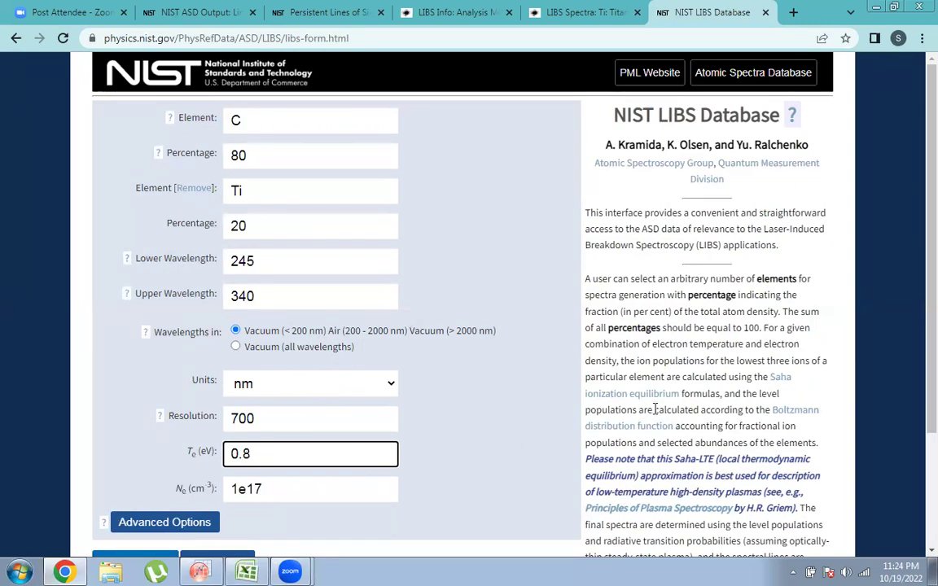
scroll(889, 457, down, 2)
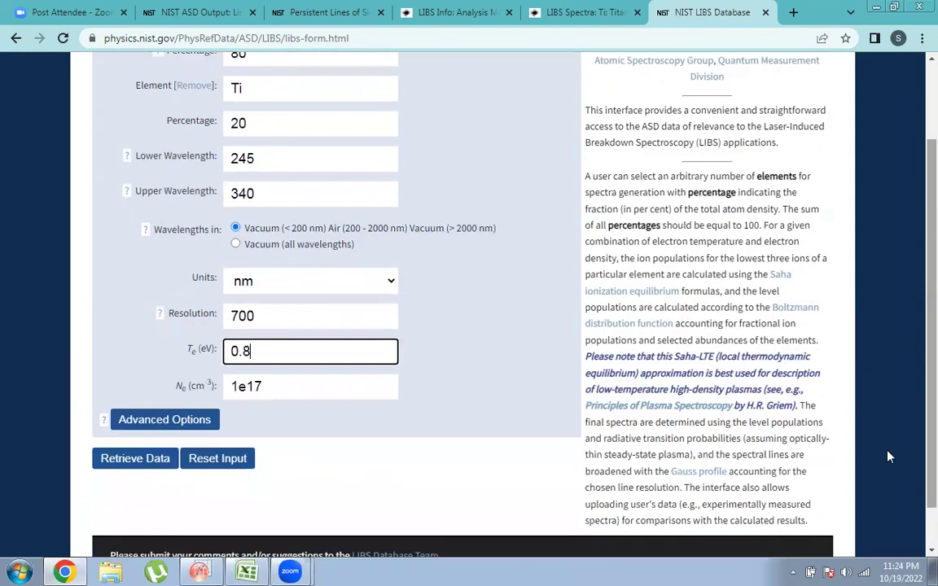
click(180, 422)
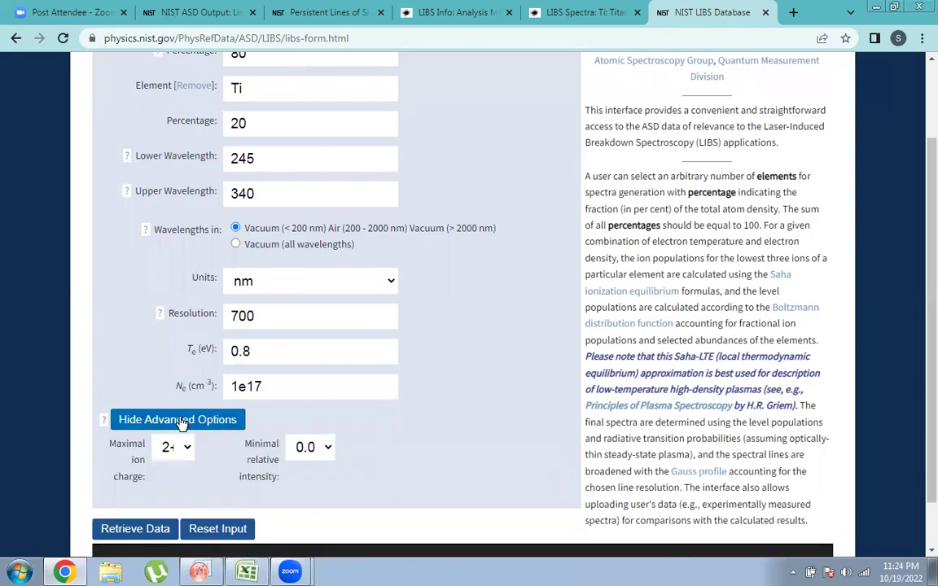
Hide the advanced options and retrieve the simulated LIBS spectrum for the 80 percent C and 20 percent Ti mixture
click(180, 422)
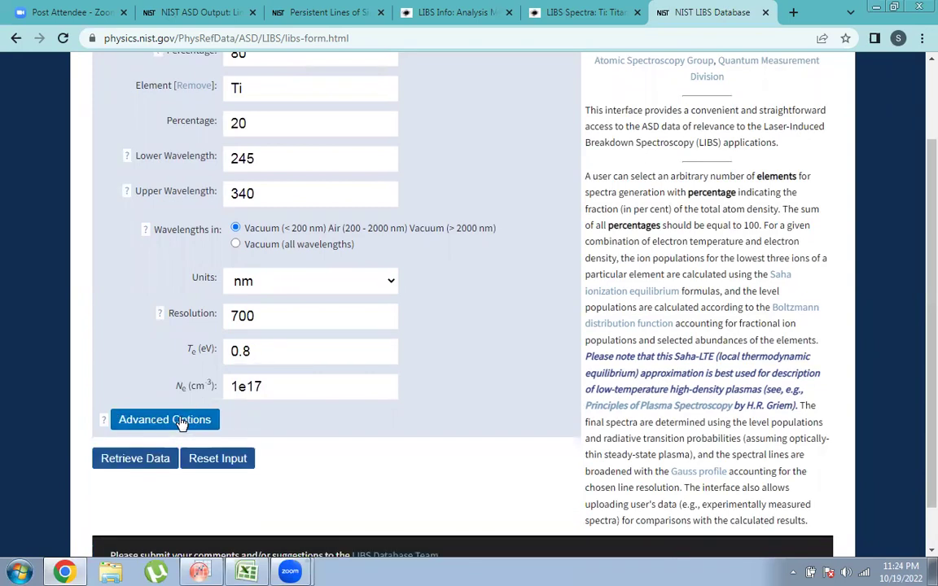
click(135, 459)
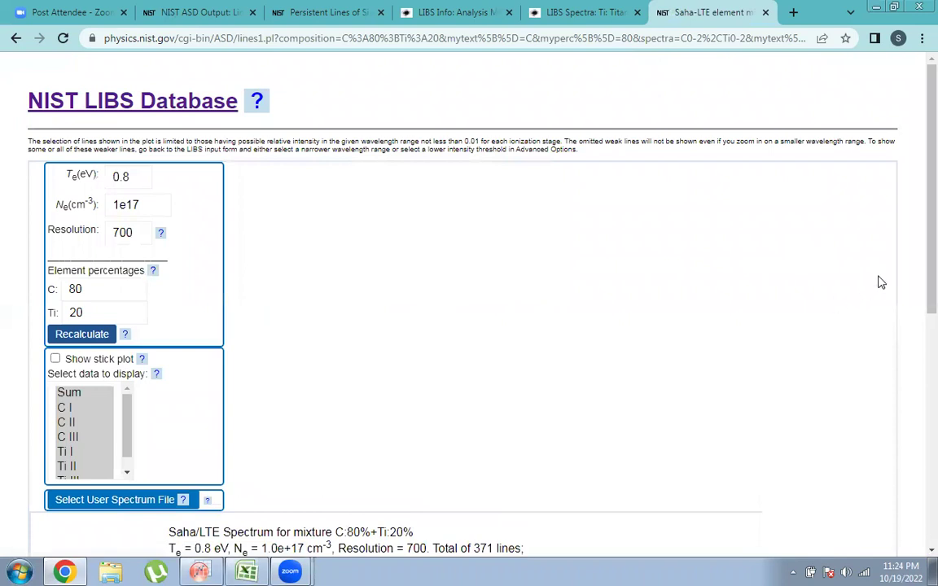
scroll(917, 325, down, 3)
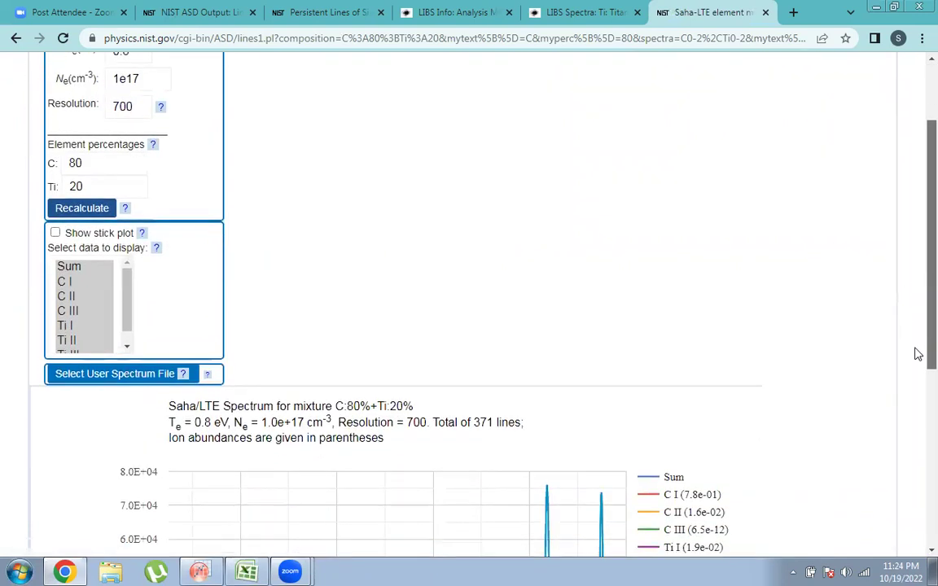
scroll(915, 334, down, 3)
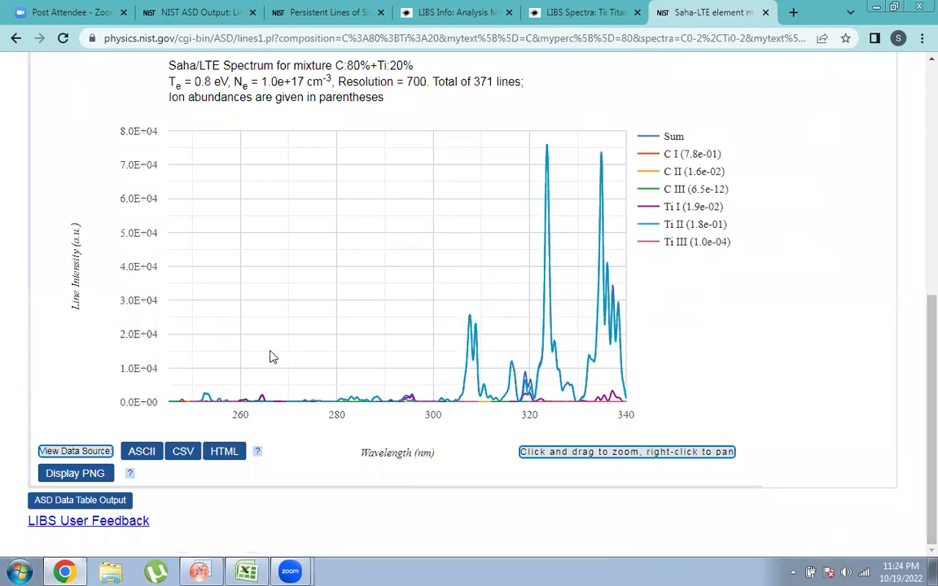
mouse_move(205, 406)
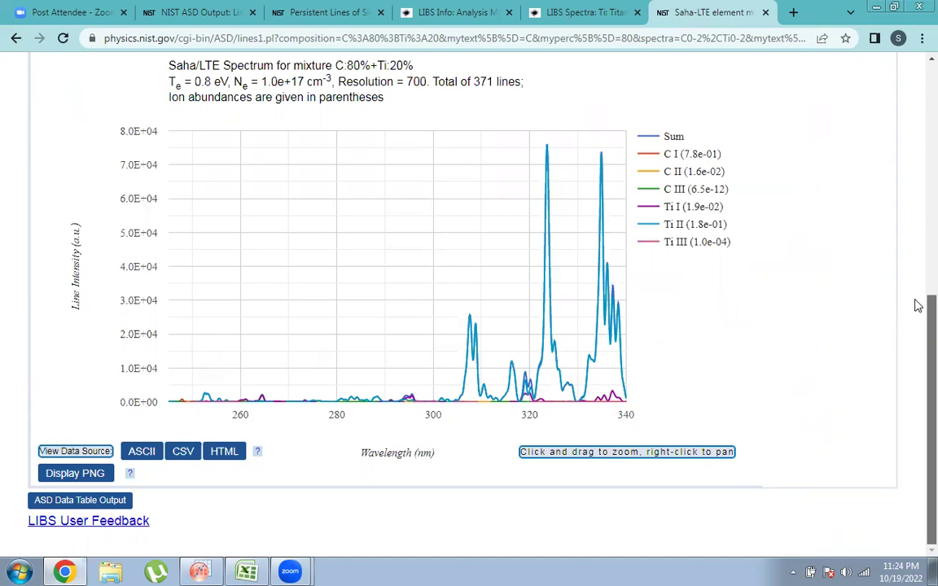
Set the element percentages to 90 for C and 10 for Ti, and recalculate the simulated spectrum
scroll(917, 305, up, 2)
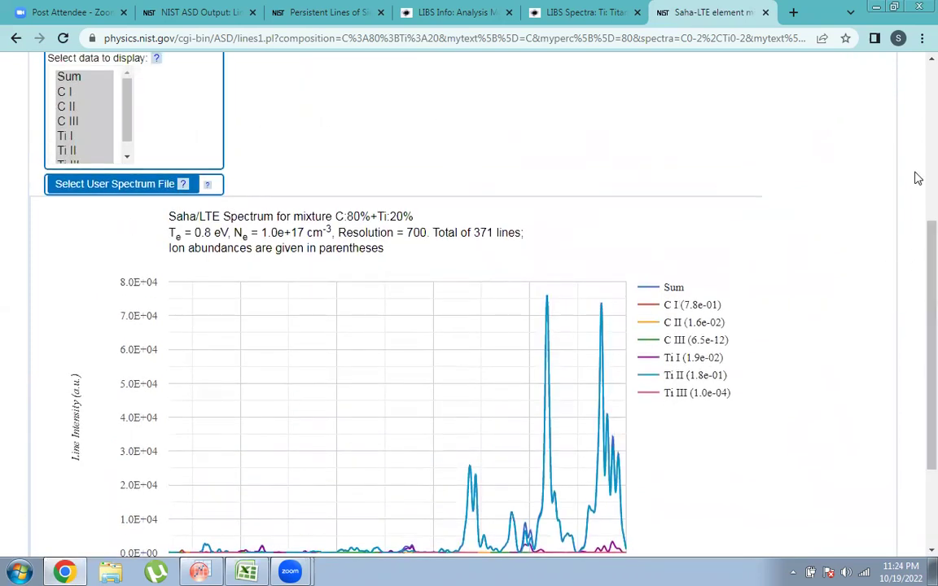
scroll(917, 177, up, 4)
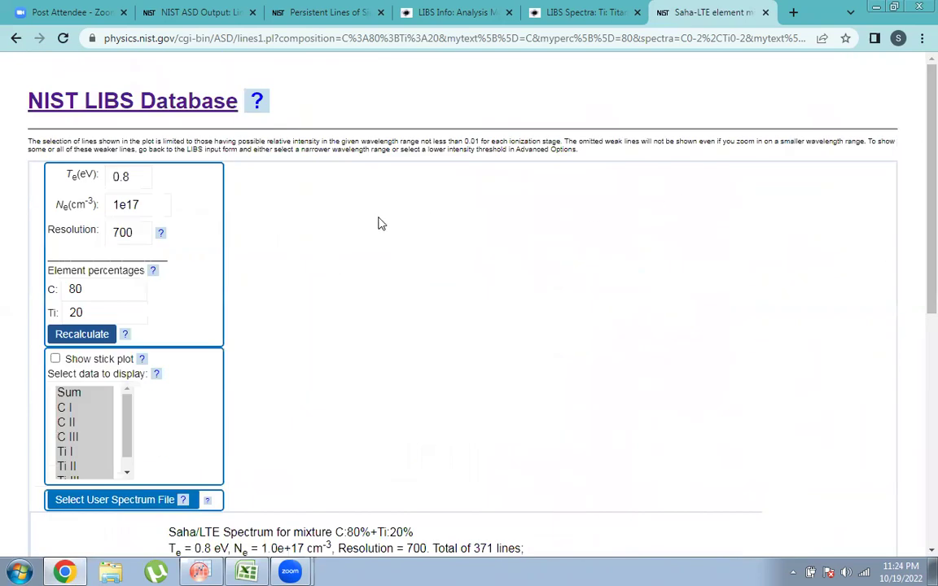
click(82, 288)
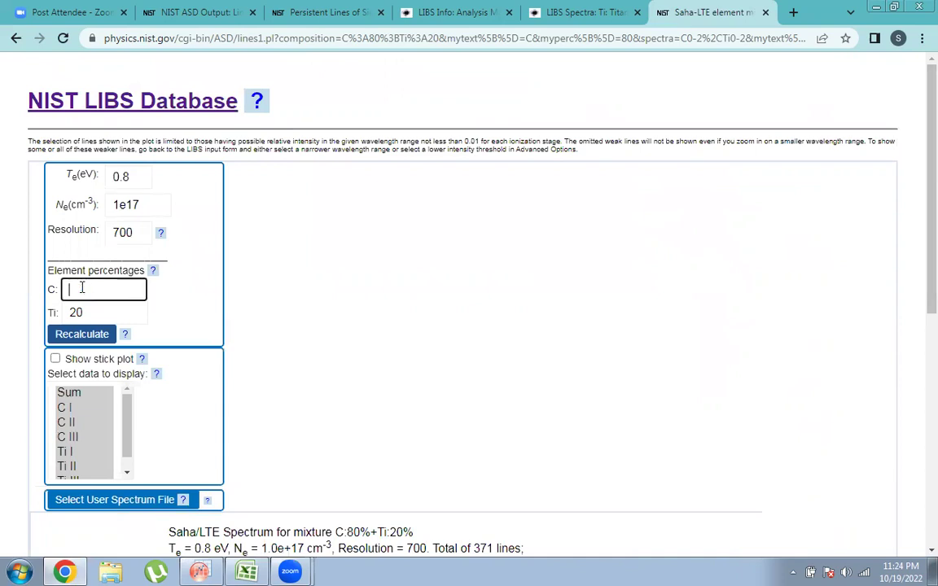
click(86, 312)
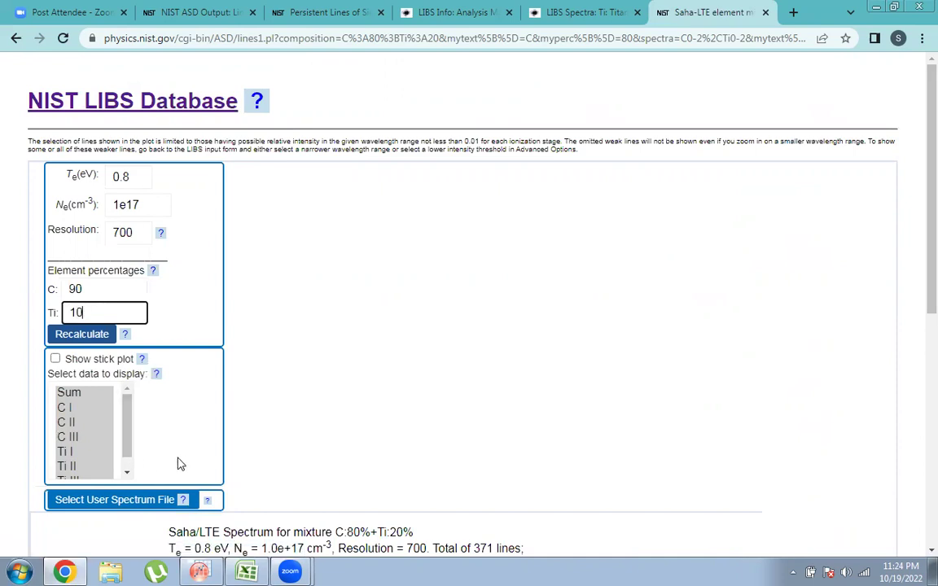
click(84, 335)
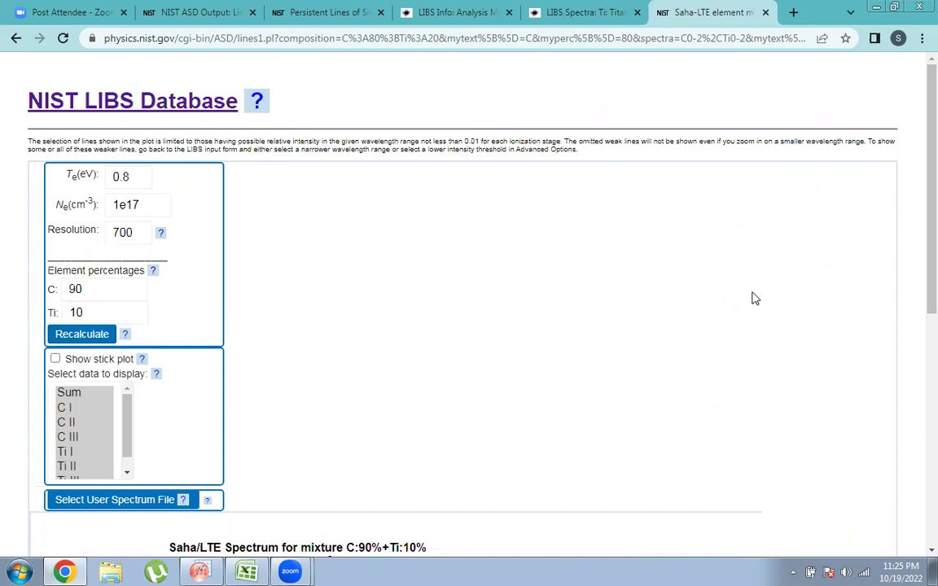
Inspect the carbon peak below 250 nm and the titanium peaks between 300 and 330 nm in the recalculated spectrum
drag(918, 239, 917, 422)
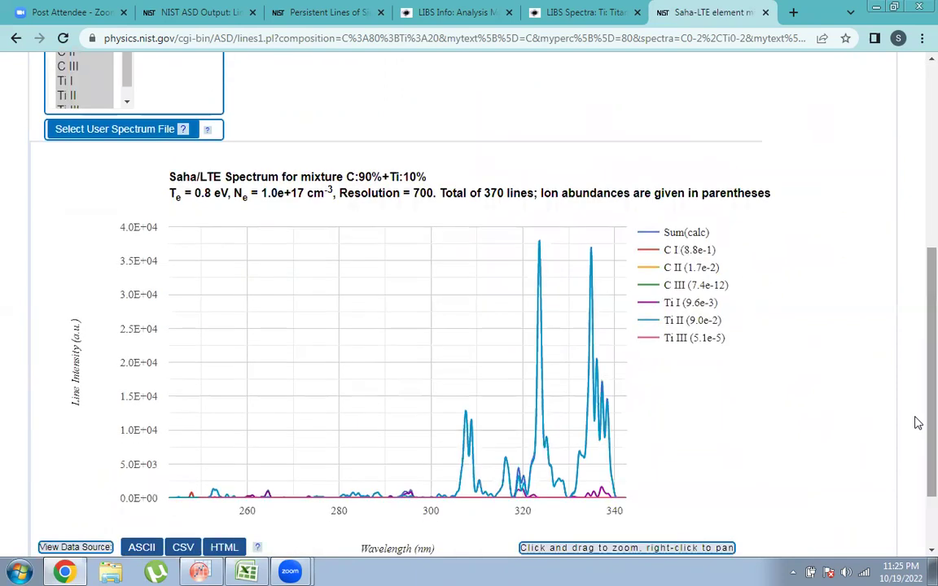
mouse_move(193, 499)
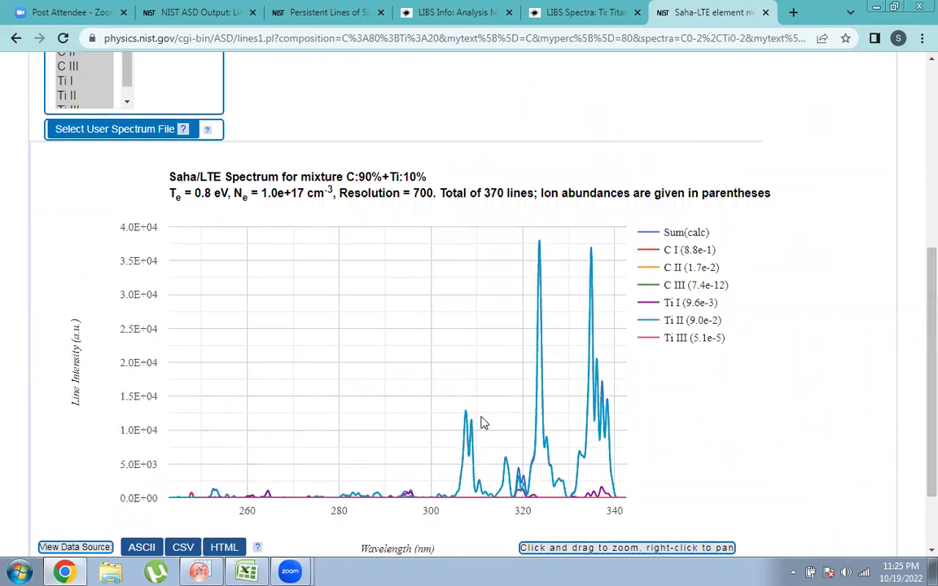
mouse_move(465, 428)
mouse_move(504, 458)
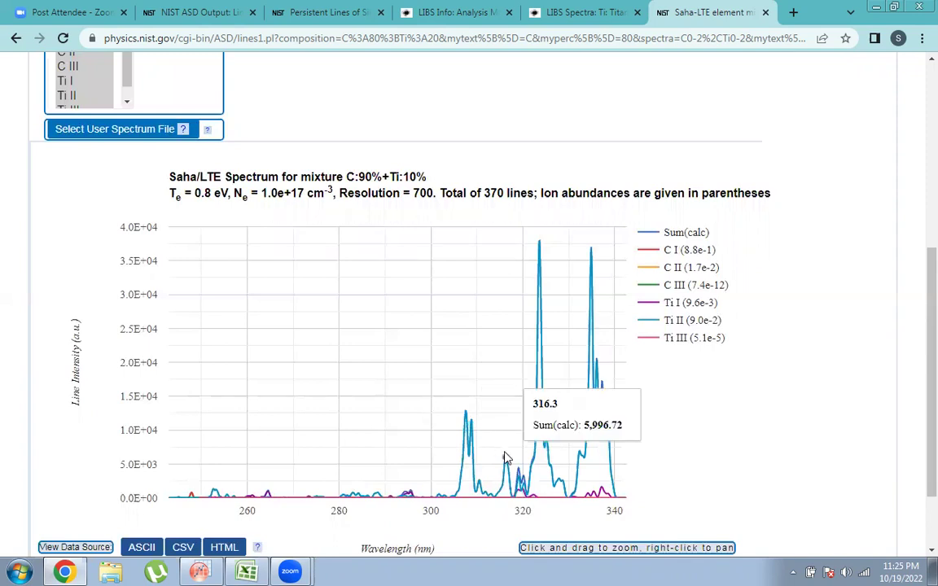
mouse_move(542, 415)
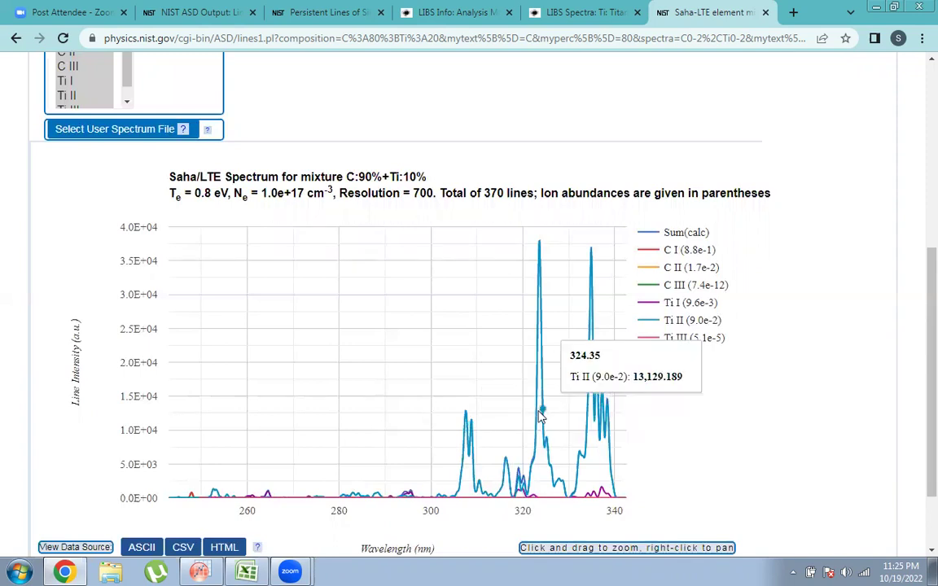
mouse_move(545, 394)
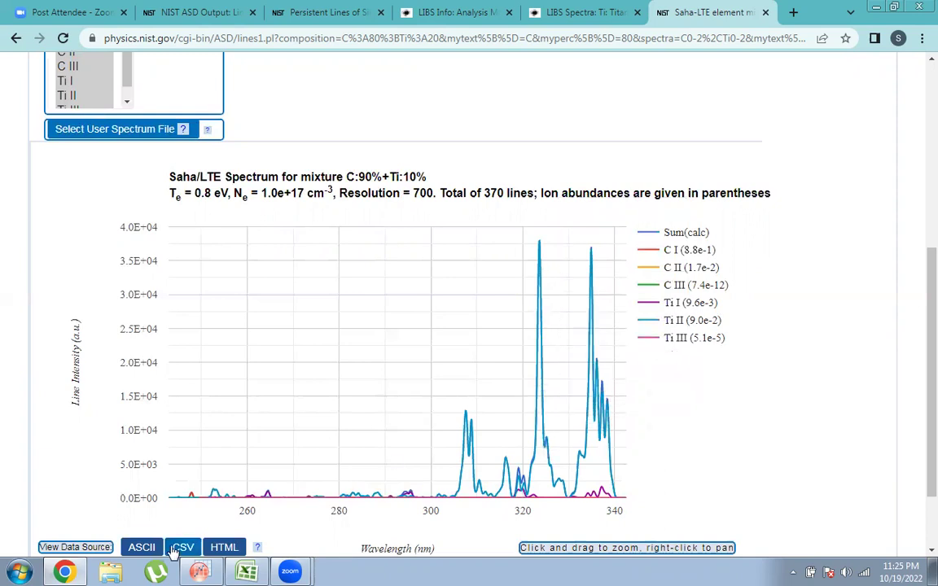
Switch to OriginPro, enlarge the measured spectrum's region from about 230 to 340 nm, and read the position of the peak just above 320 nm
click(197, 571)
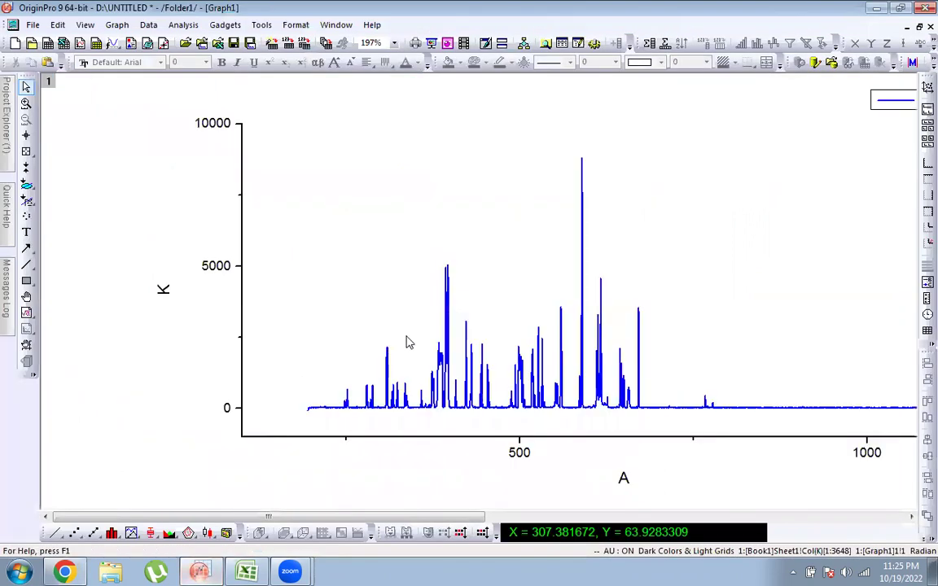
click(26, 103)
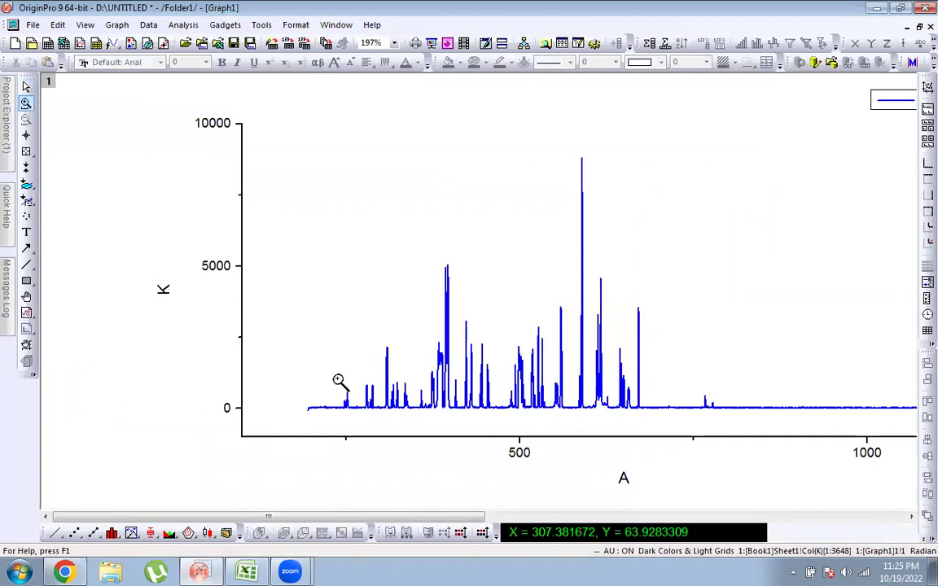
drag(332, 355, 411, 423)
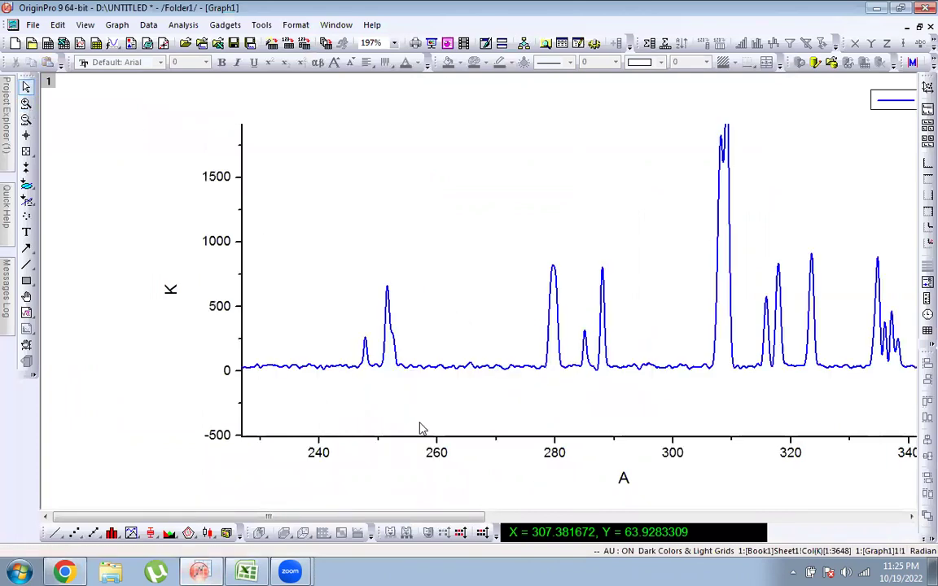
click(26, 135)
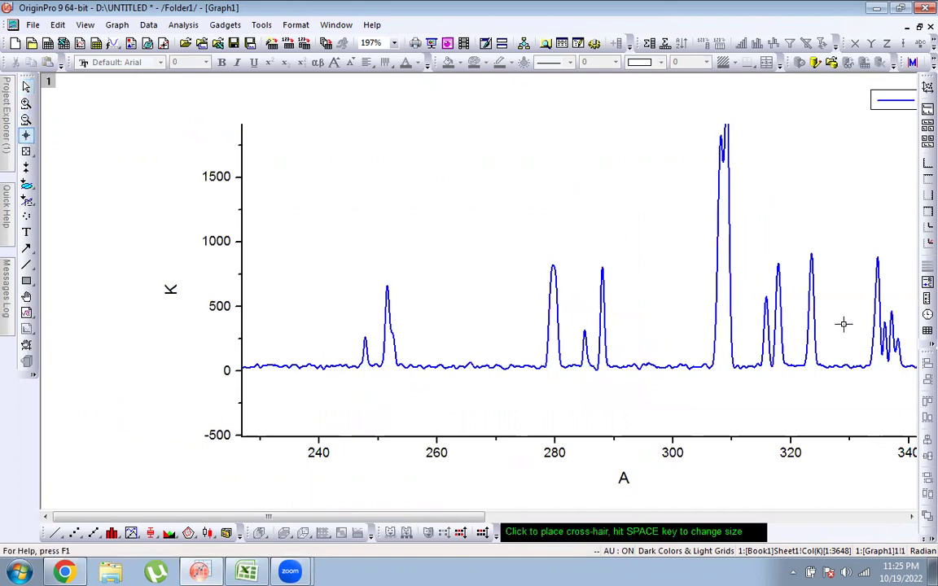
click(810, 341)
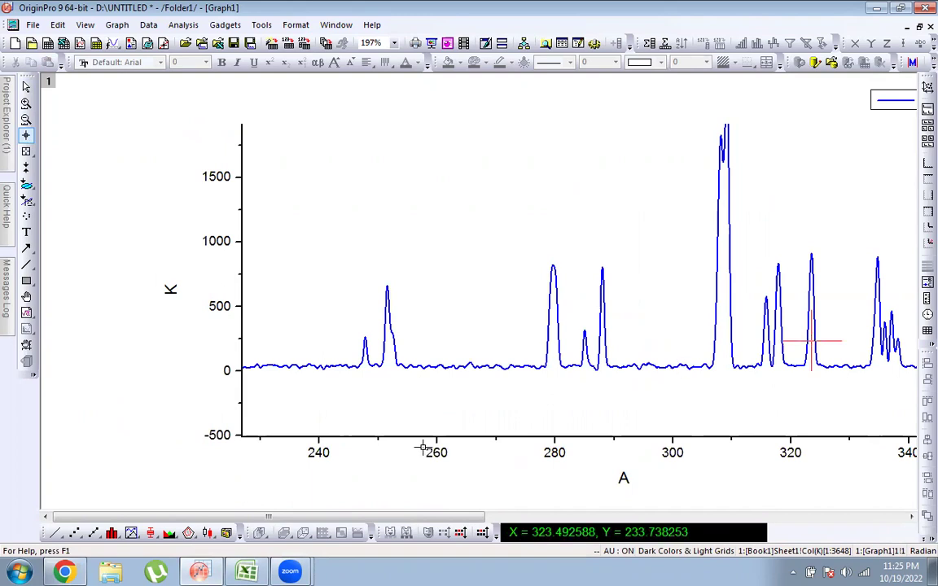
Return to Chrome and compare the LIBS Info titanium spectrum with the simulated NIST spectrum
click(64, 570)
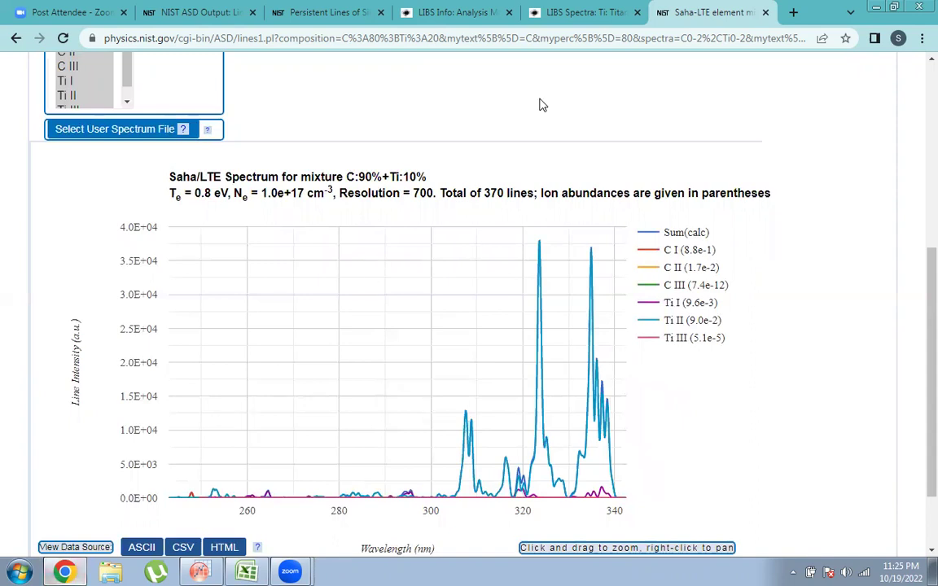
click(579, 13)
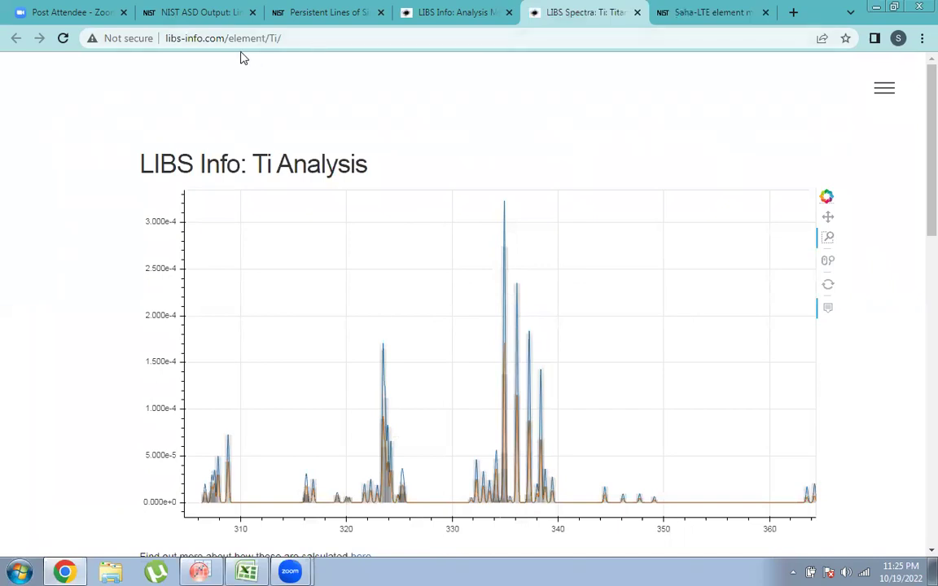
click(661, 11)
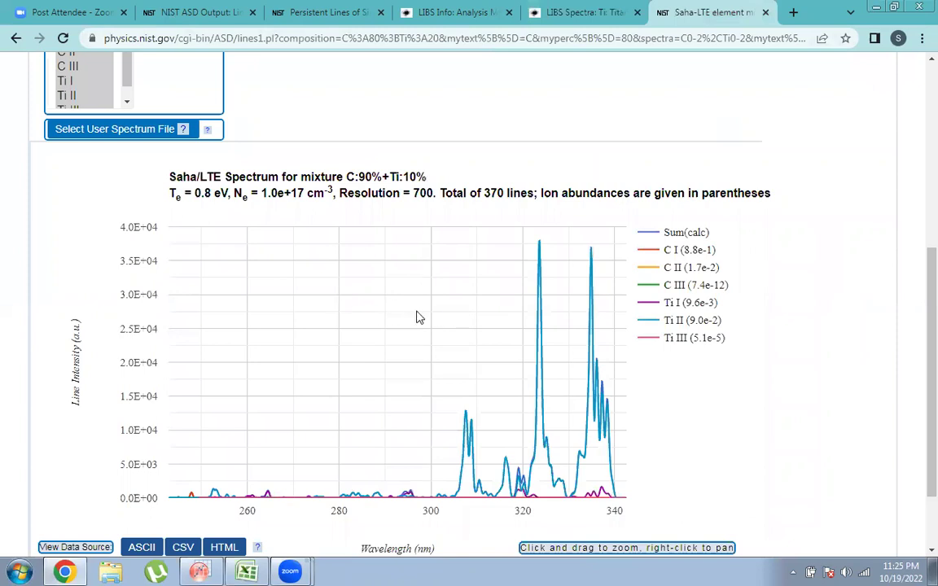
scroll(917, 314, up, 1)
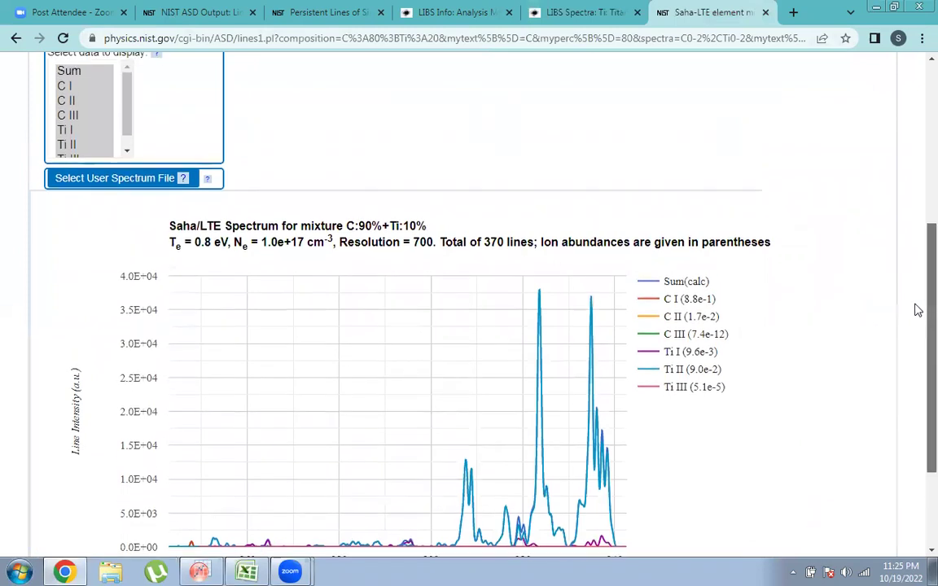